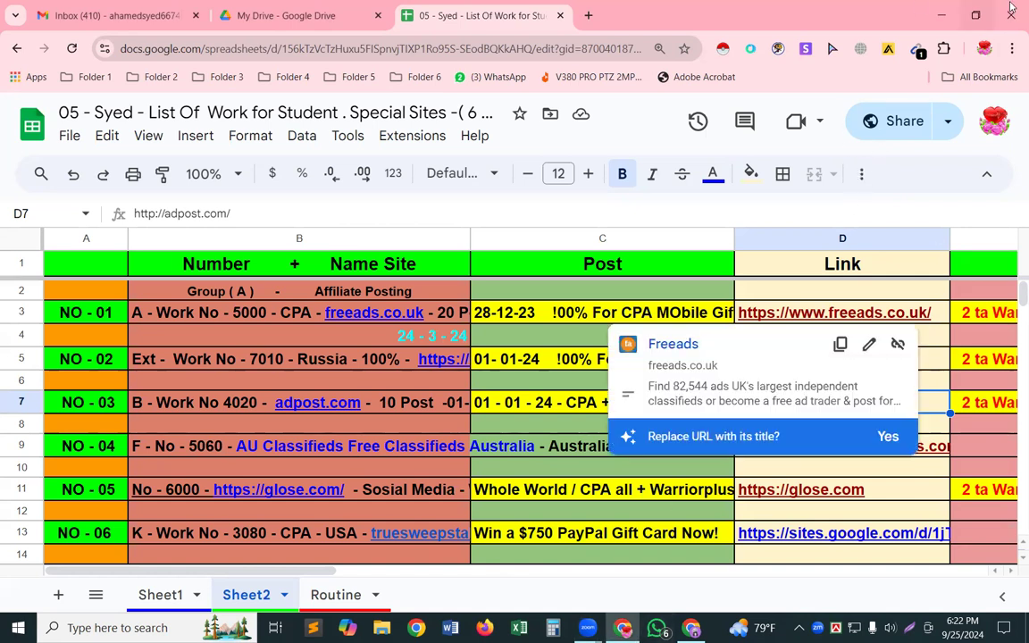
Switch to the CPAGrip browser window, start a new URL locker and agree to the Terms of Service to open its editor.
key("alt+Tab")
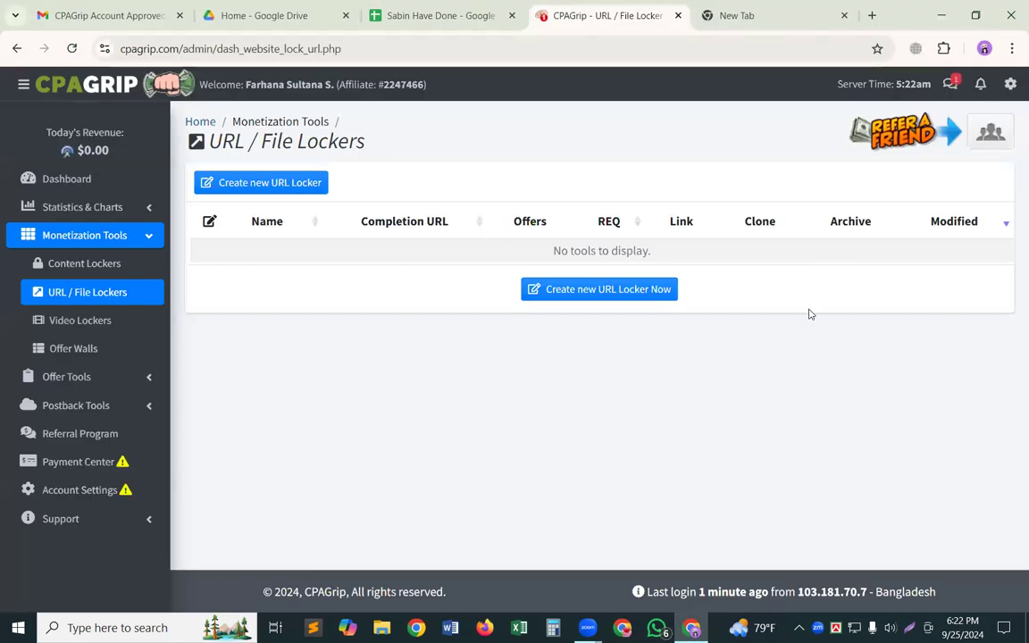
left_click(622, 295)
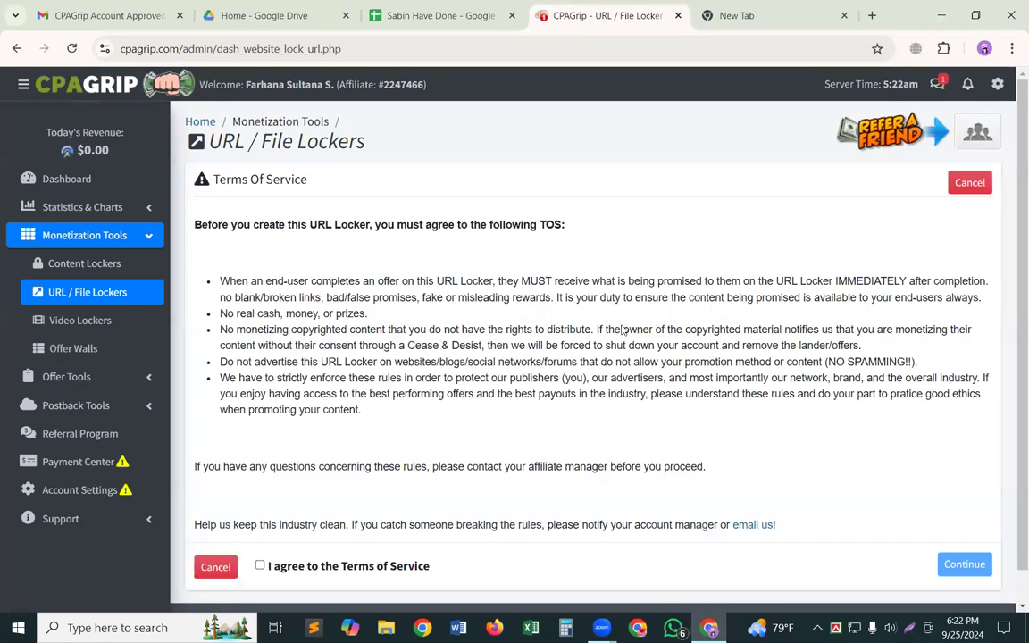
scroll(194, 598, "down", 2)
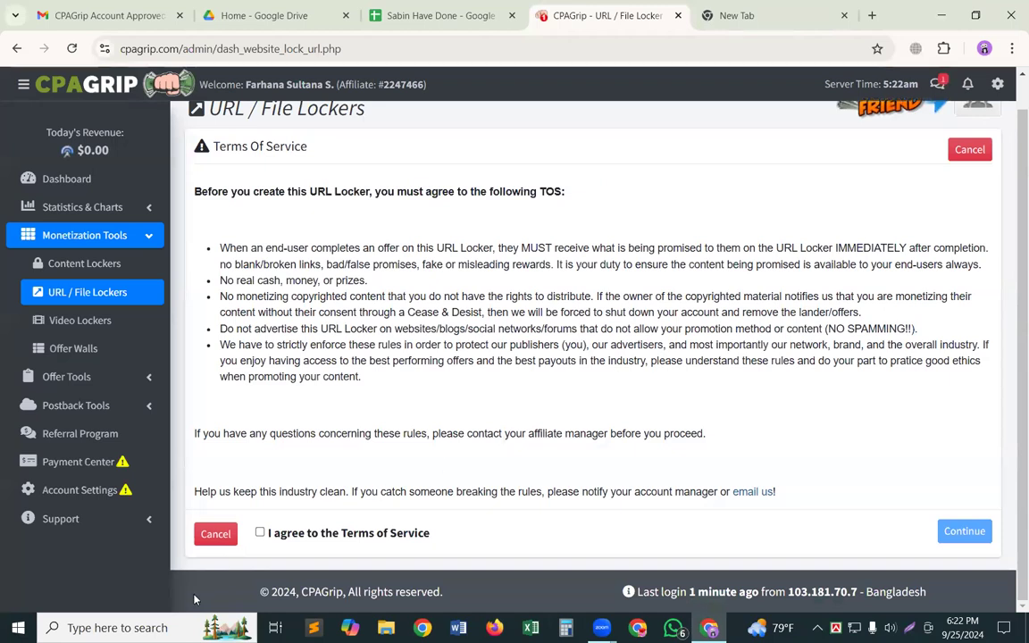
left_click(260, 534)
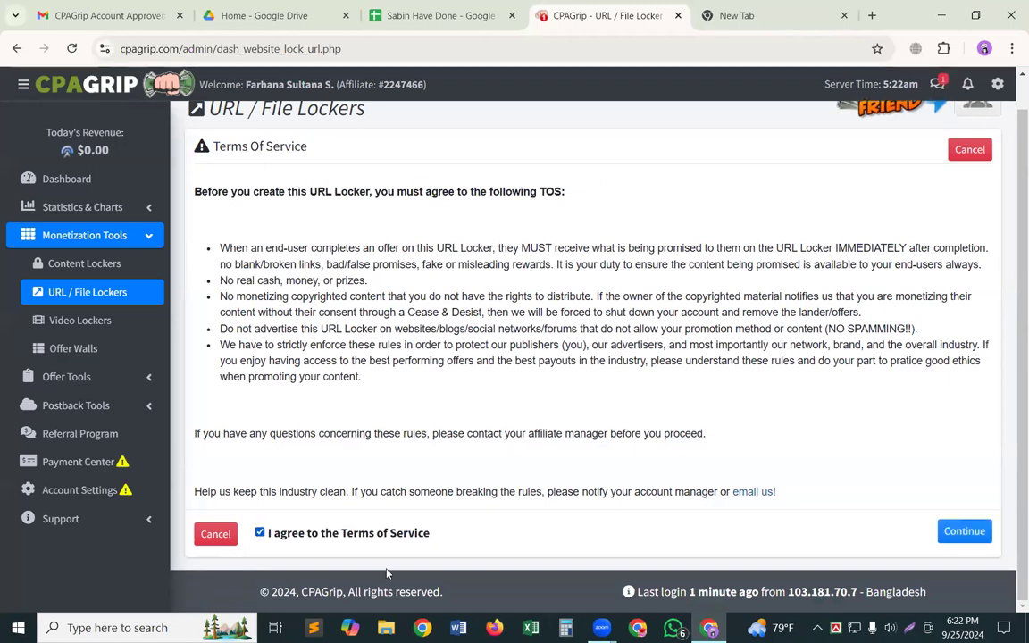
left_click(957, 532)
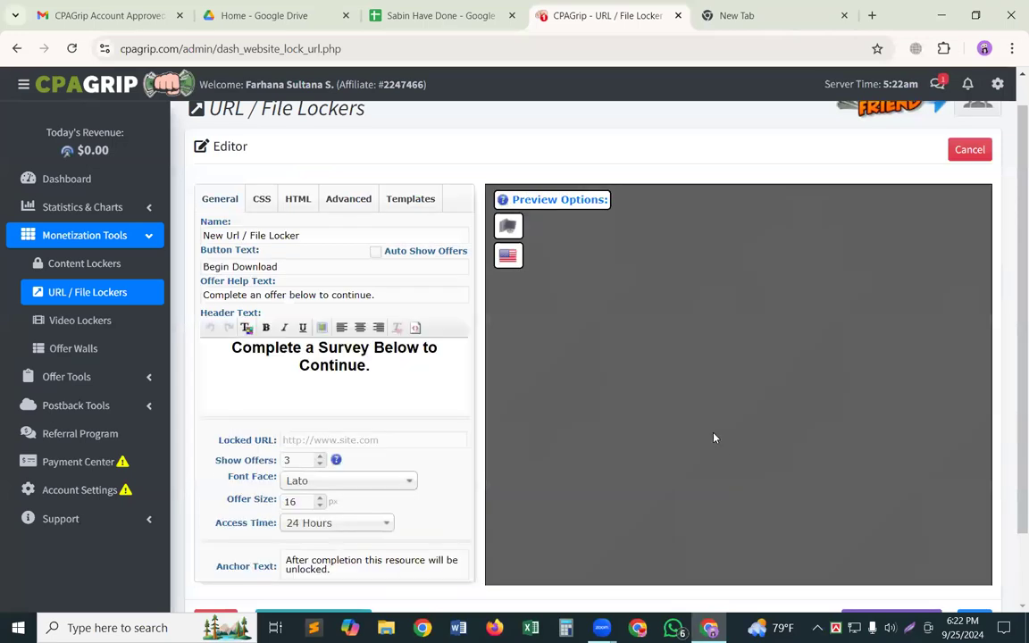
Look over the new URL locker's general settings and its preview in the editor.
scroll(386, 361, "down", 1)
scroll(387, 361, "up", 2)
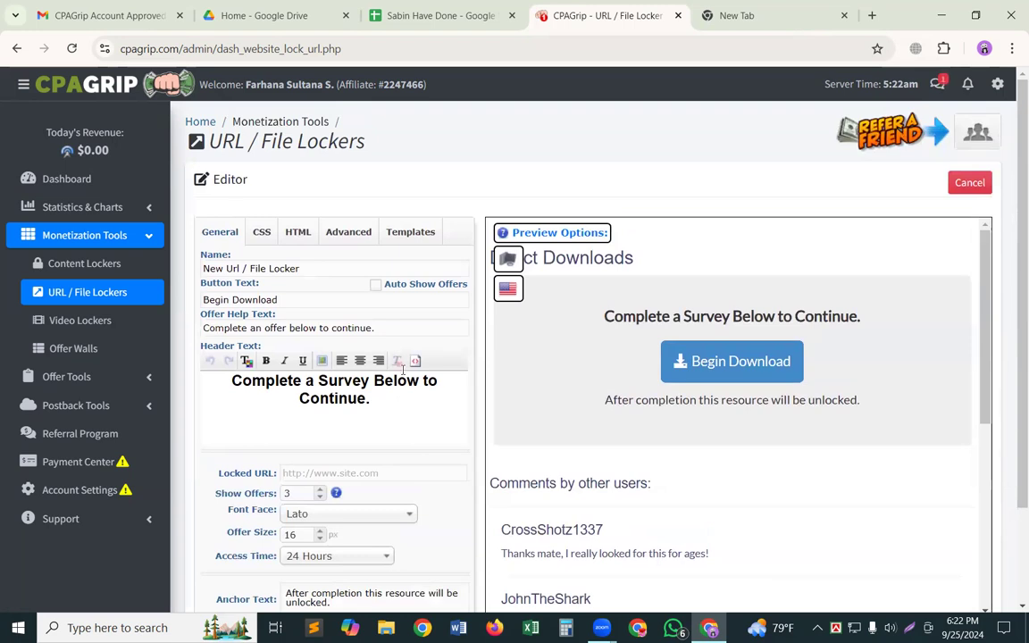
scroll(510, 440, "down", 1)
scroll(510, 437, "up", 1)
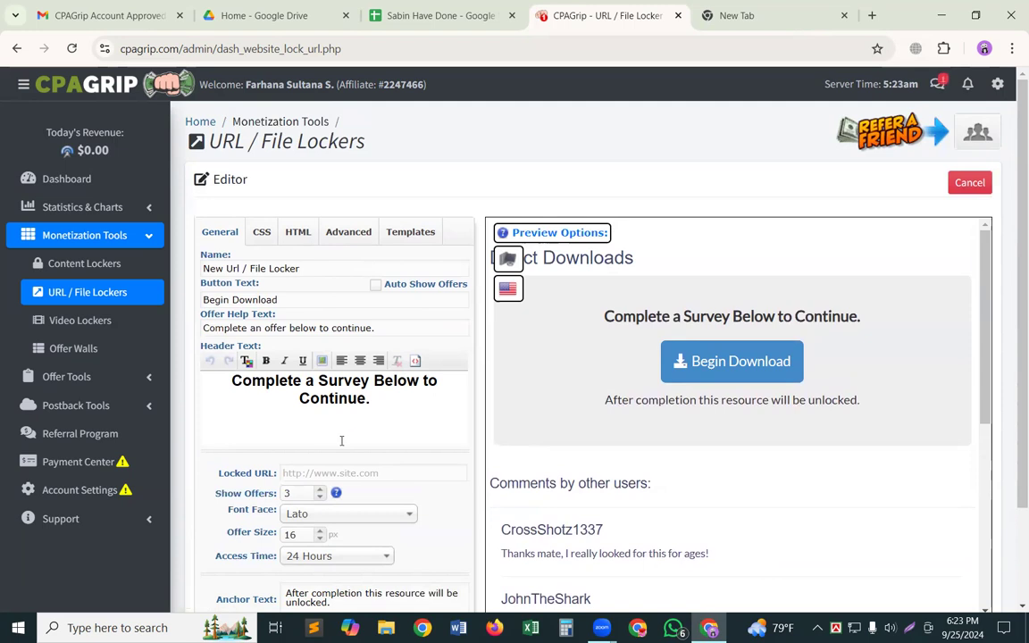
right_click(344, 289)
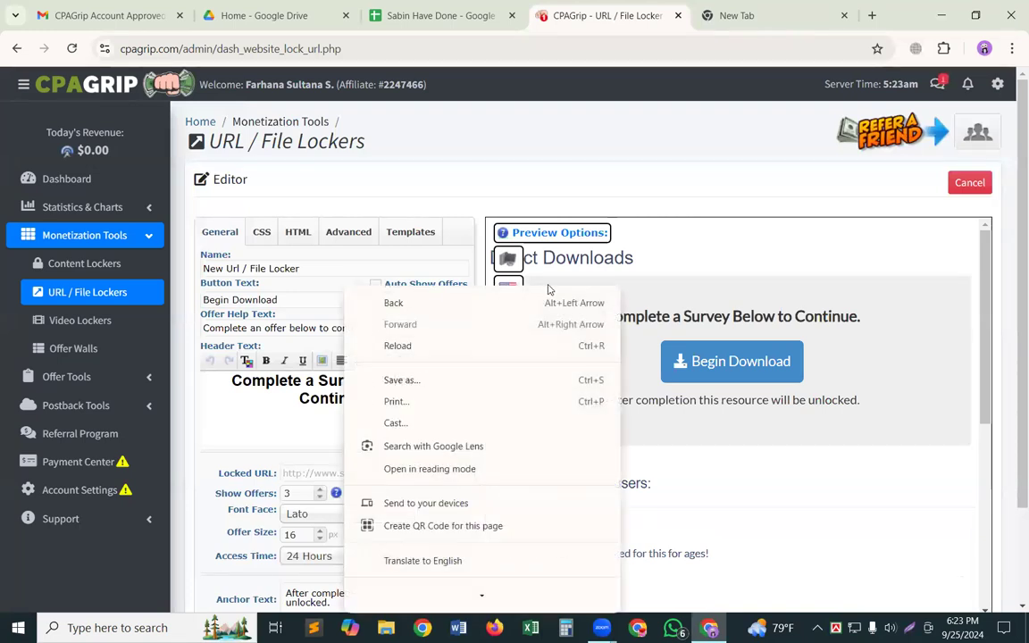
left_click(662, 242)
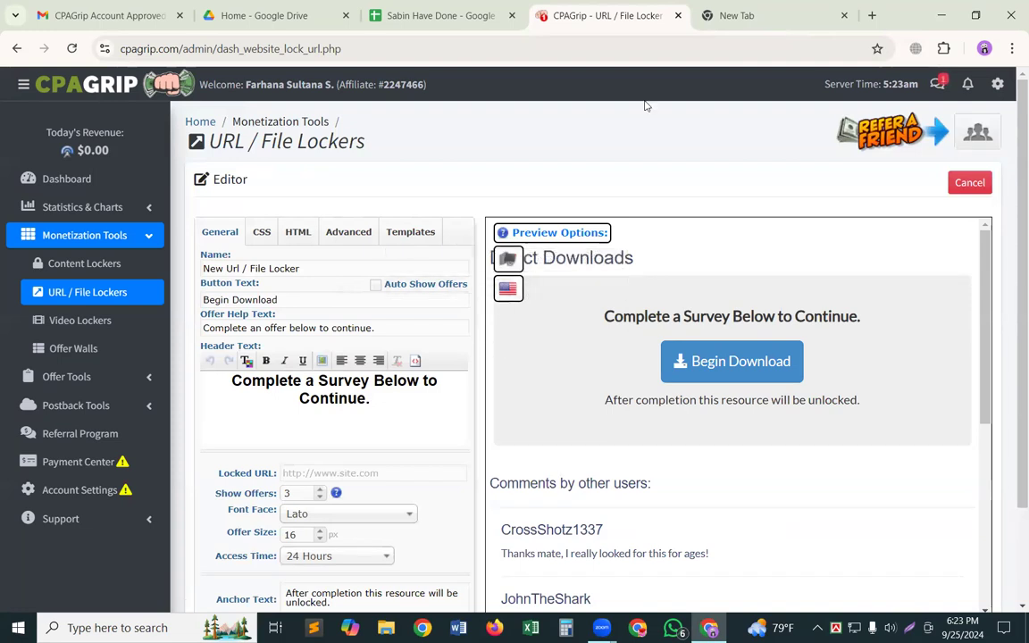
Search Google for "free plr downloads" in the empty browser tab and open the Free PLR Downloads site.
left_click(773, 11)
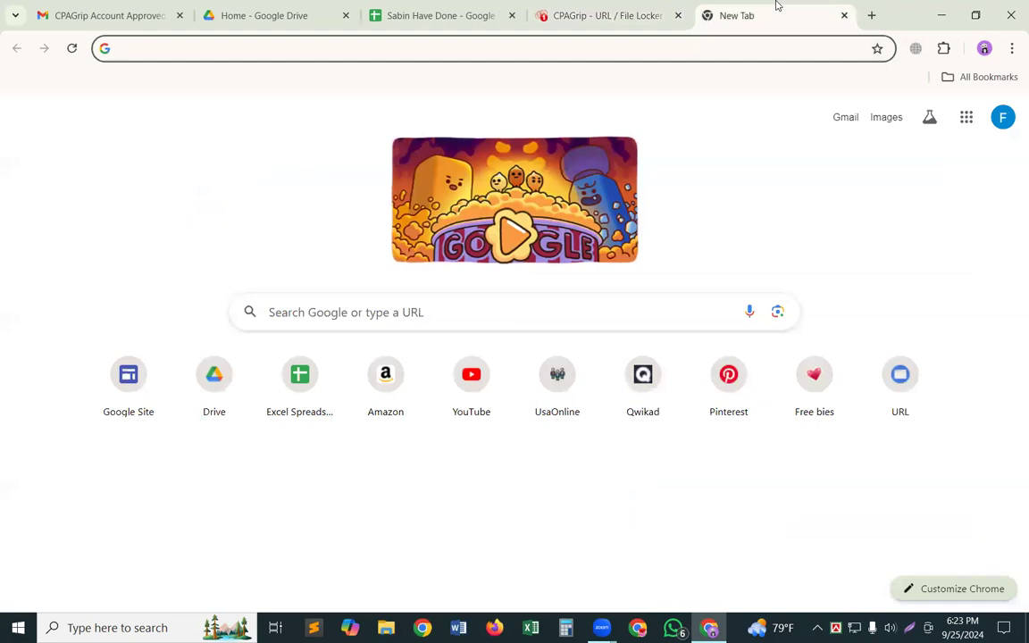
type("free")
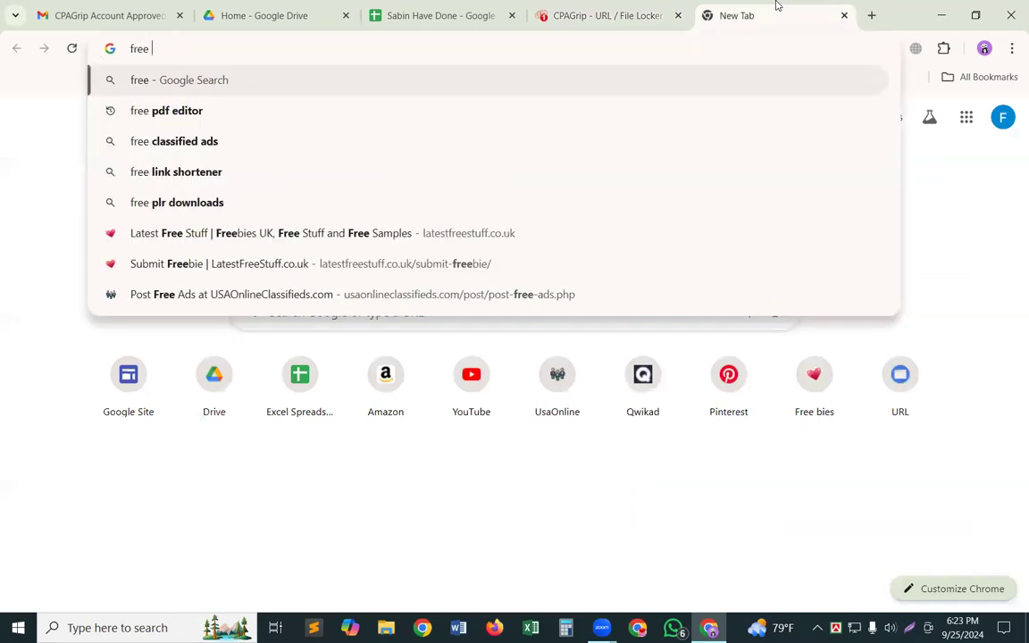
type(" plr")
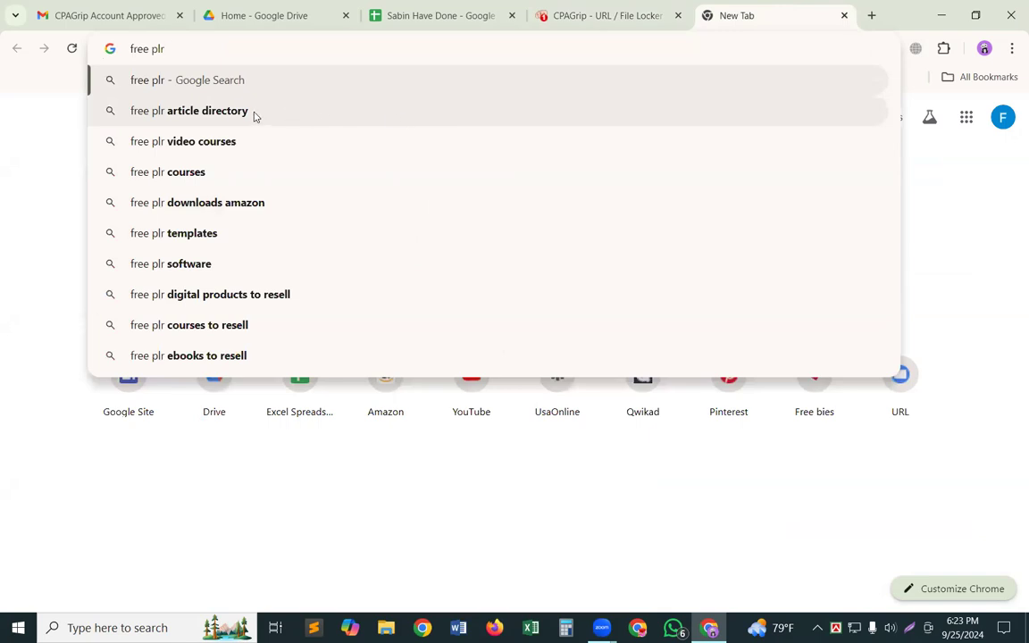
type(" d")
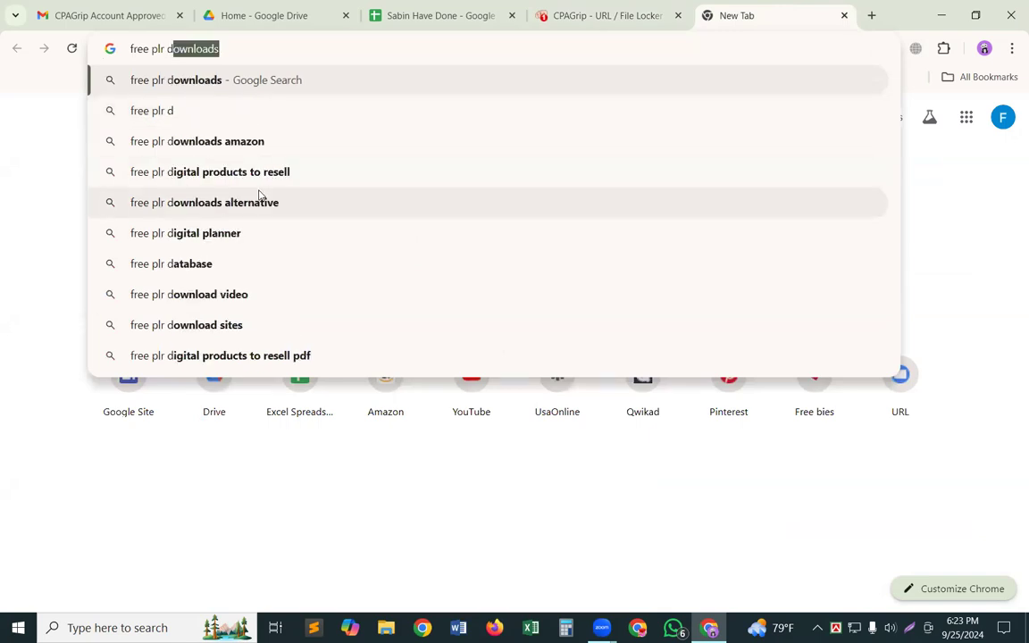
type("ownload")
key("Return")
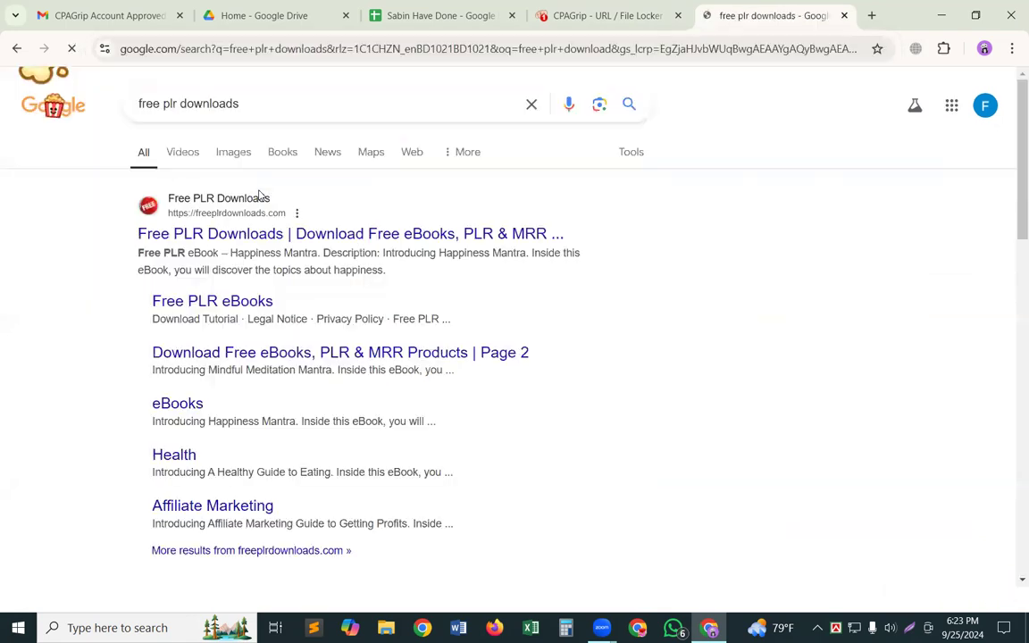
left_click(284, 234)
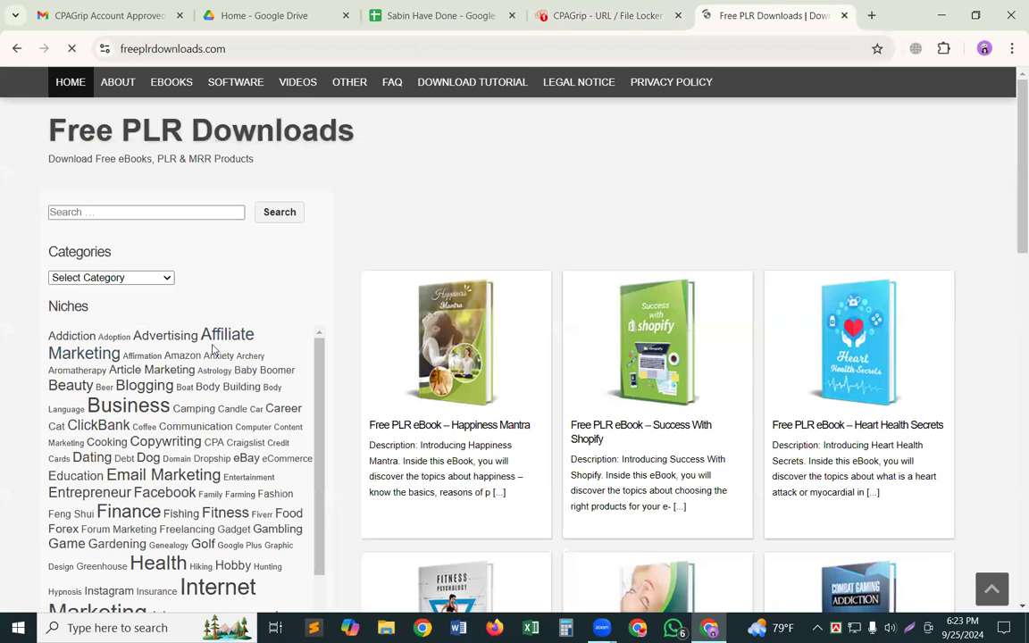
Dismiss the MSC banner ad covering the ebook list, choosing to stop seeing it and giving a reason.
scroll(263, 357, "down", 3)
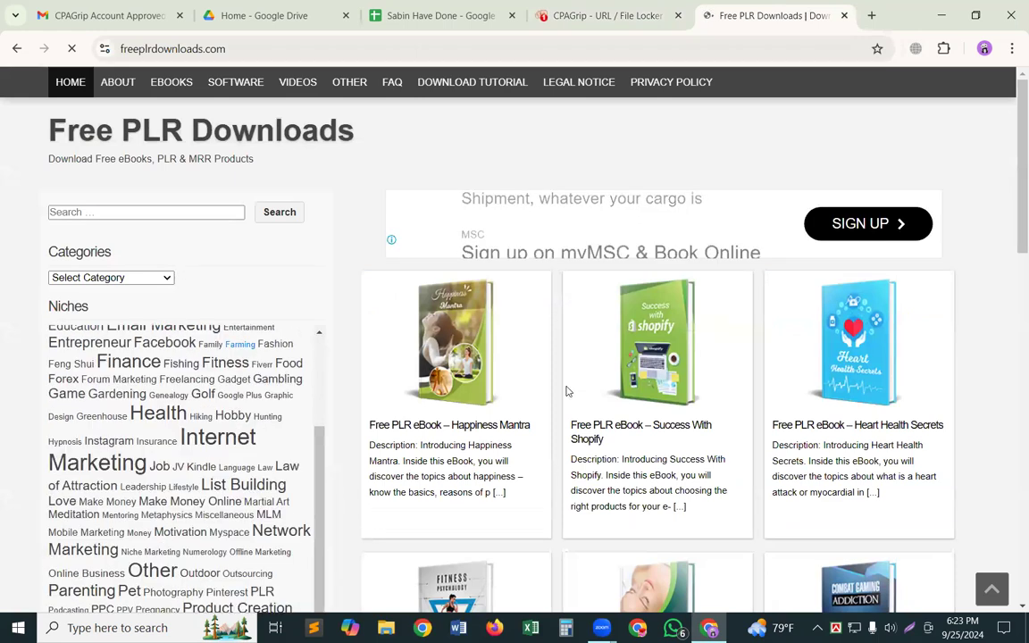
scroll(570, 379, "down", 5)
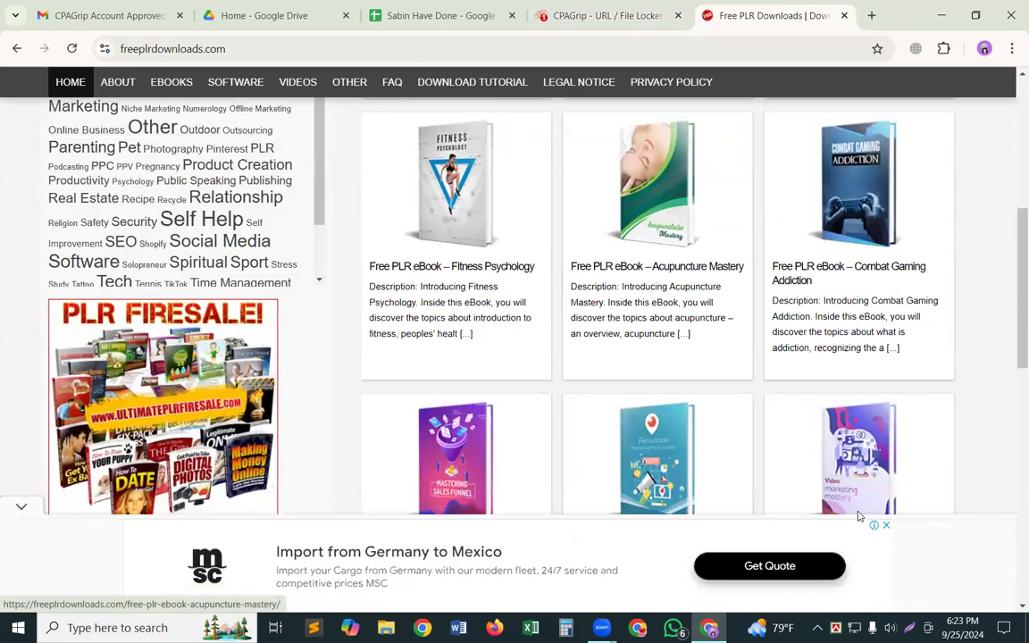
scroll(857, 516, "down", 1)
left_click(885, 524)
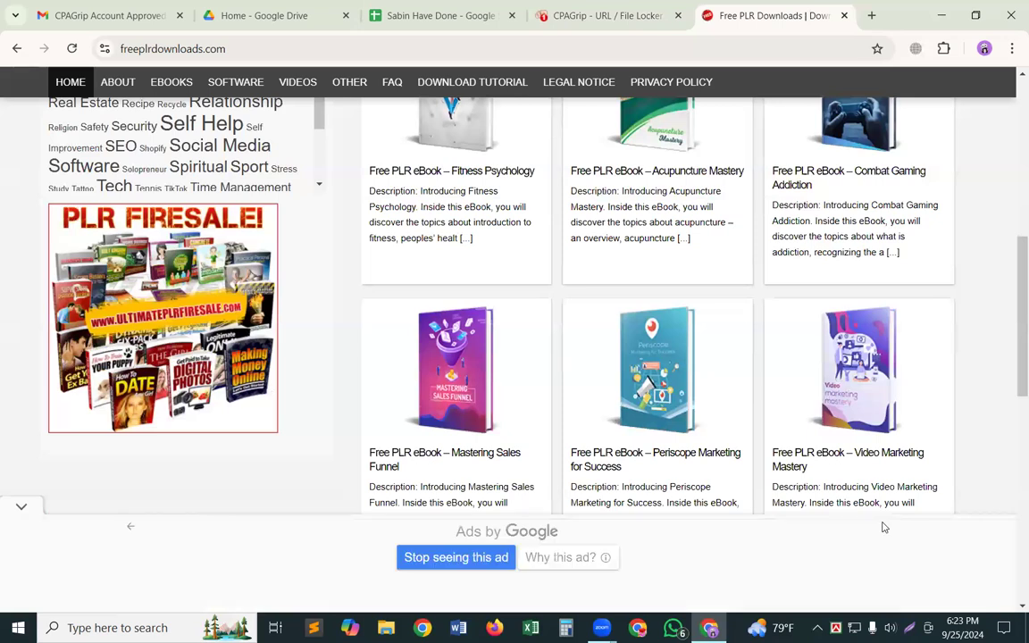
left_click(470, 557)
left_click(585, 554)
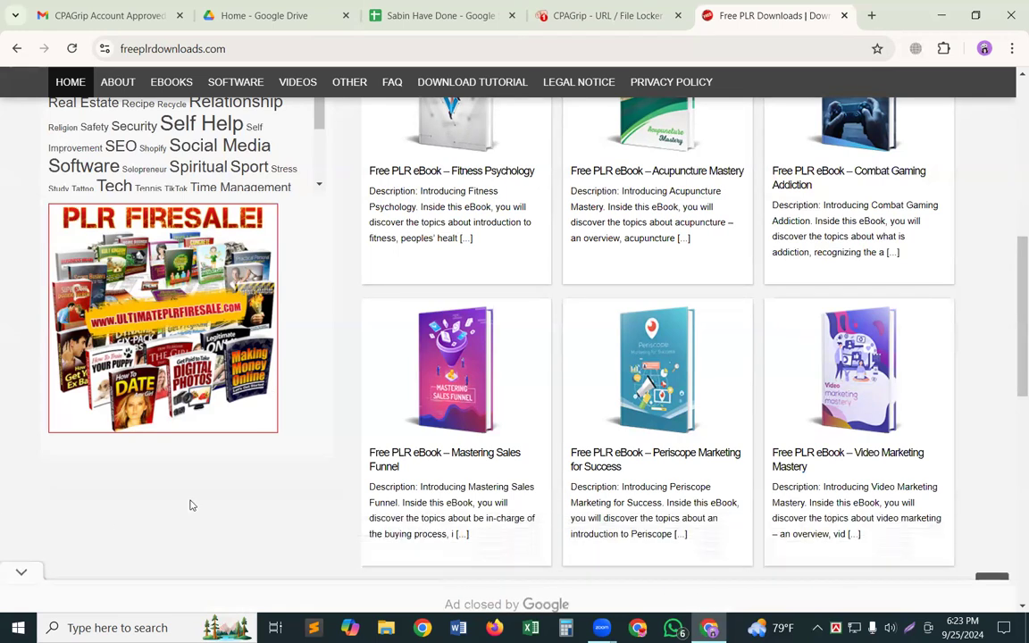
scroll(426, 443, "up", 6)
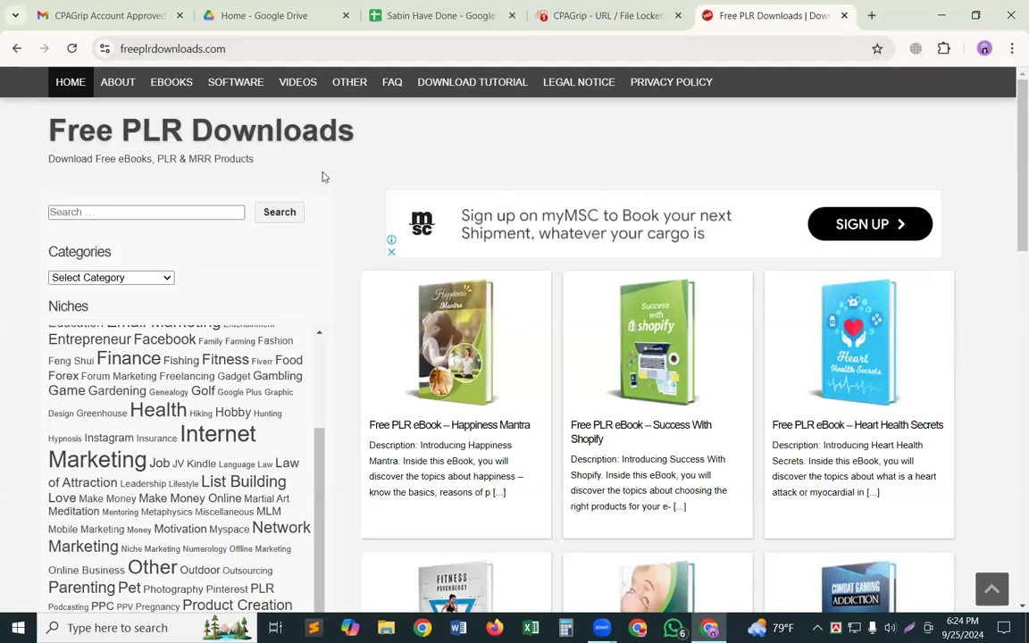
left_click(200, 209)
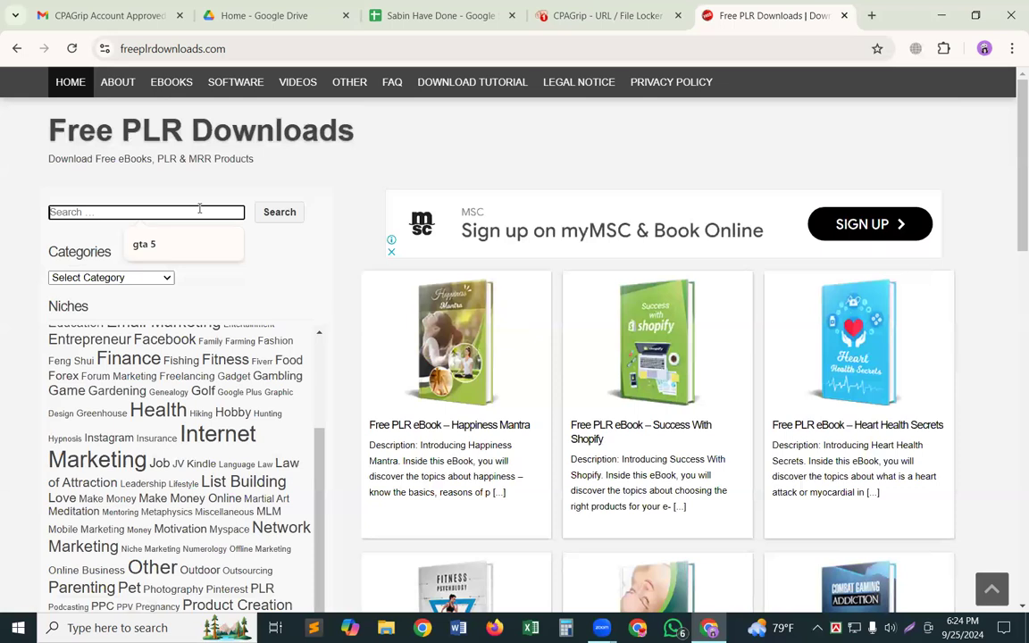
left_click(382, 150)
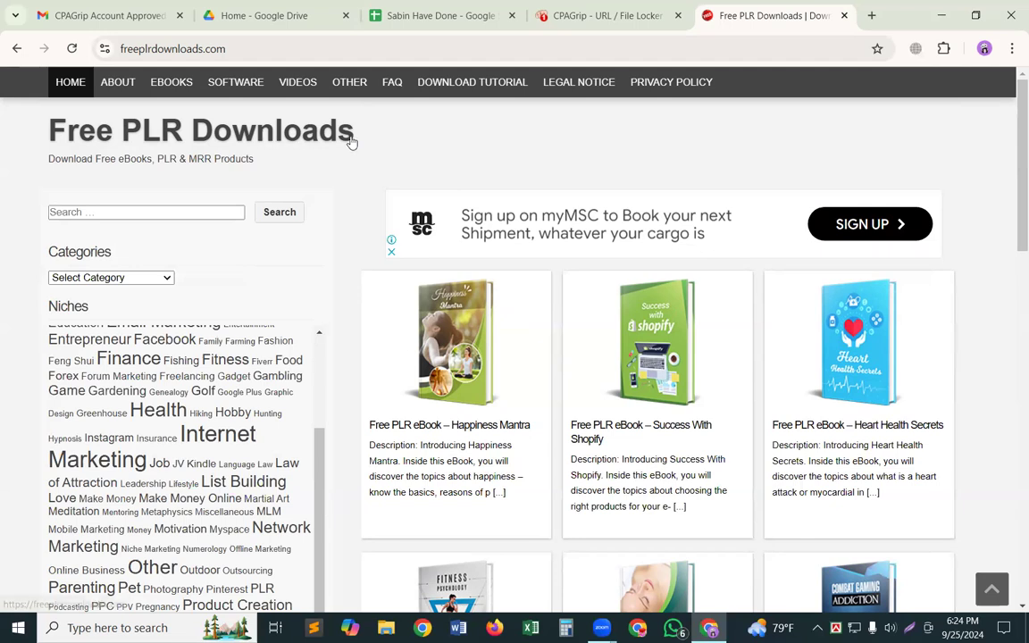
left_click(417, 6)
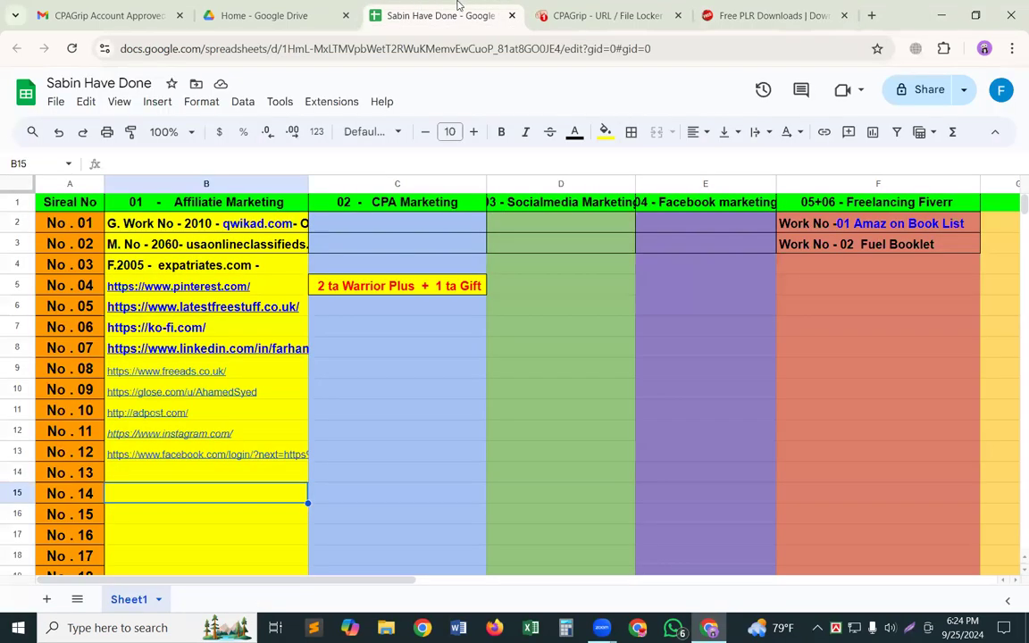
left_click(716, 7)
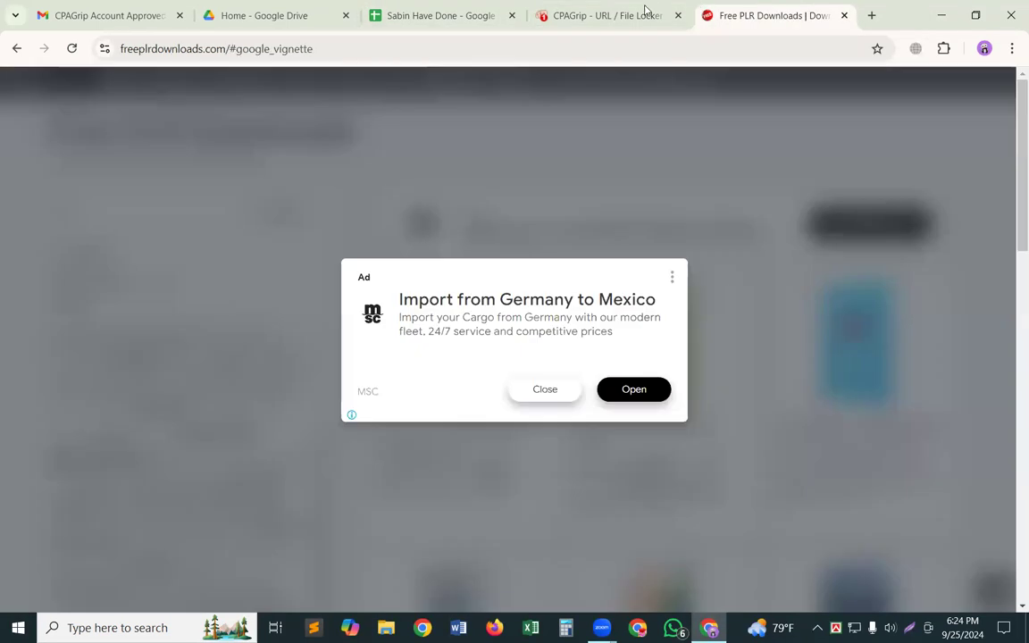
Close the full-page ad and dismiss the banner ad above the ebooks as inappropriate.
left_click(547, 392)
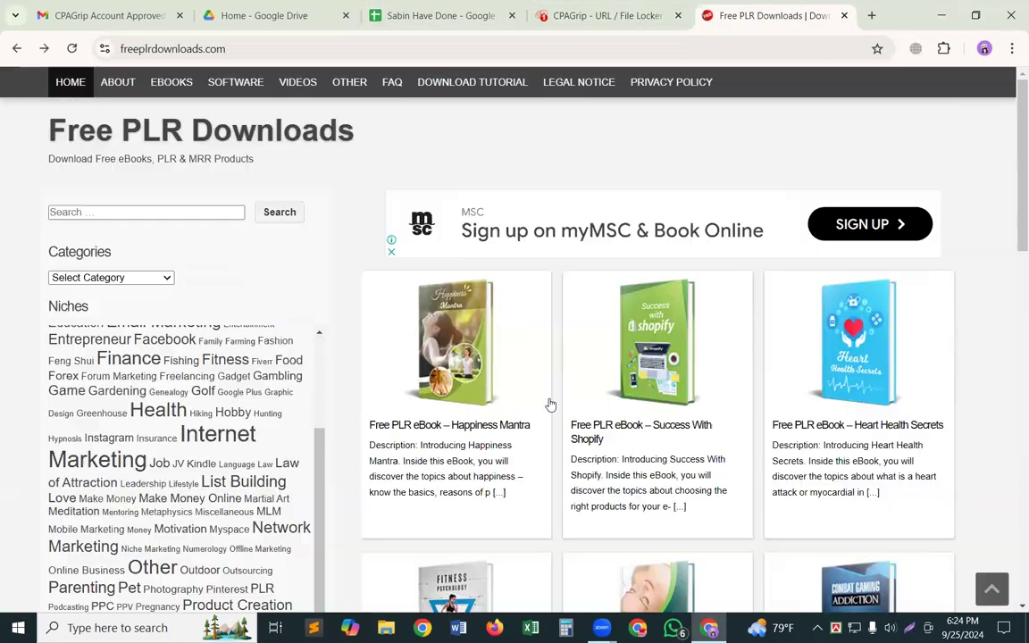
left_click(391, 252)
left_click(566, 237)
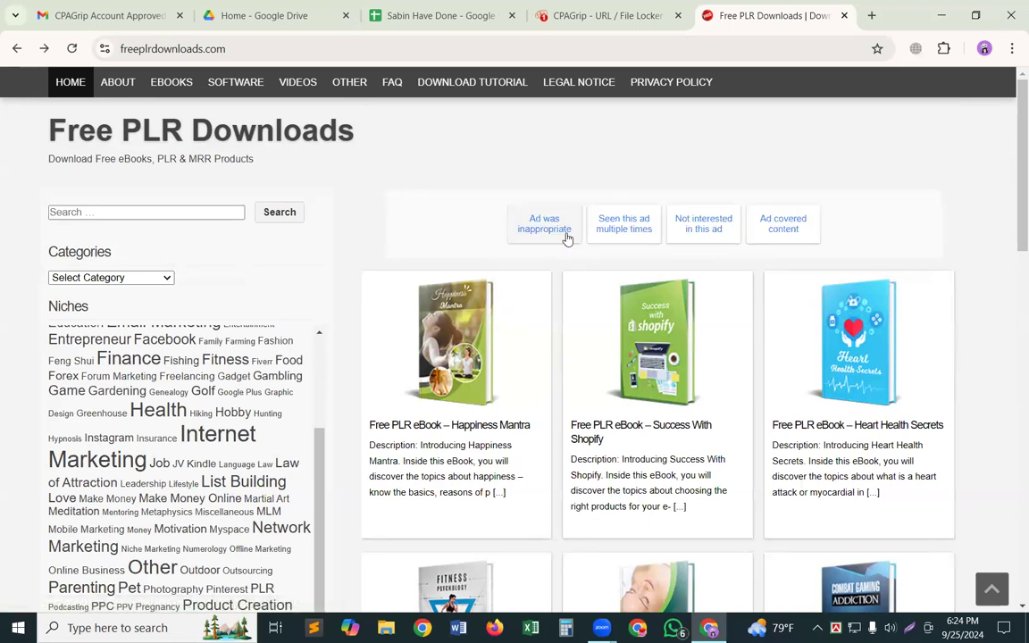
left_click(544, 225)
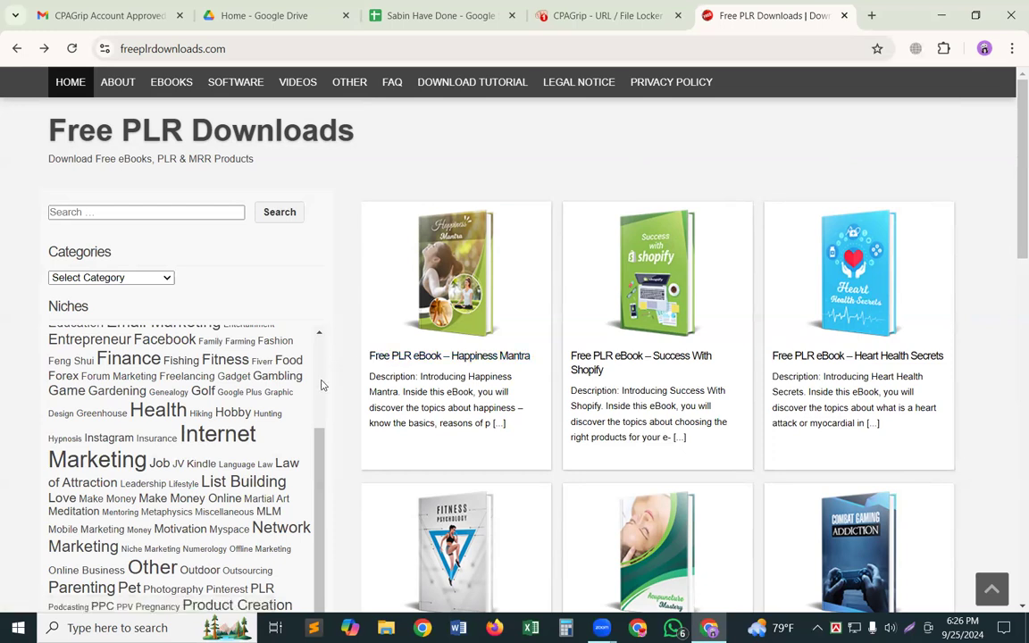
Browse the free PLR ebooks and the Niches tag cloud for a suitable topic.
left_click_drag(317, 449, 313, 421)
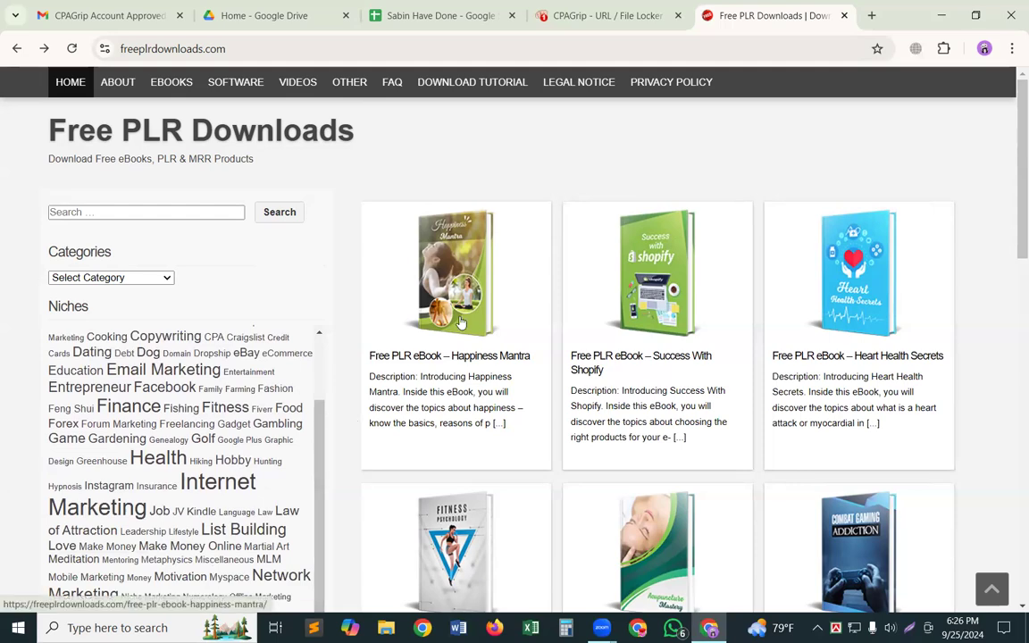
scroll(461, 322, "down", 4)
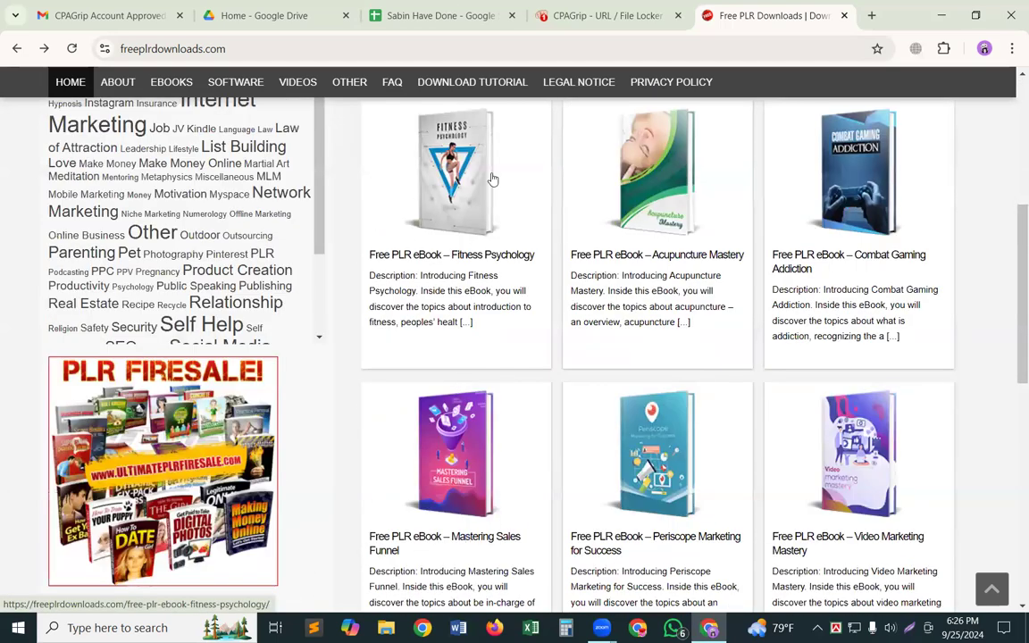
scroll(490, 459, "up", 4)
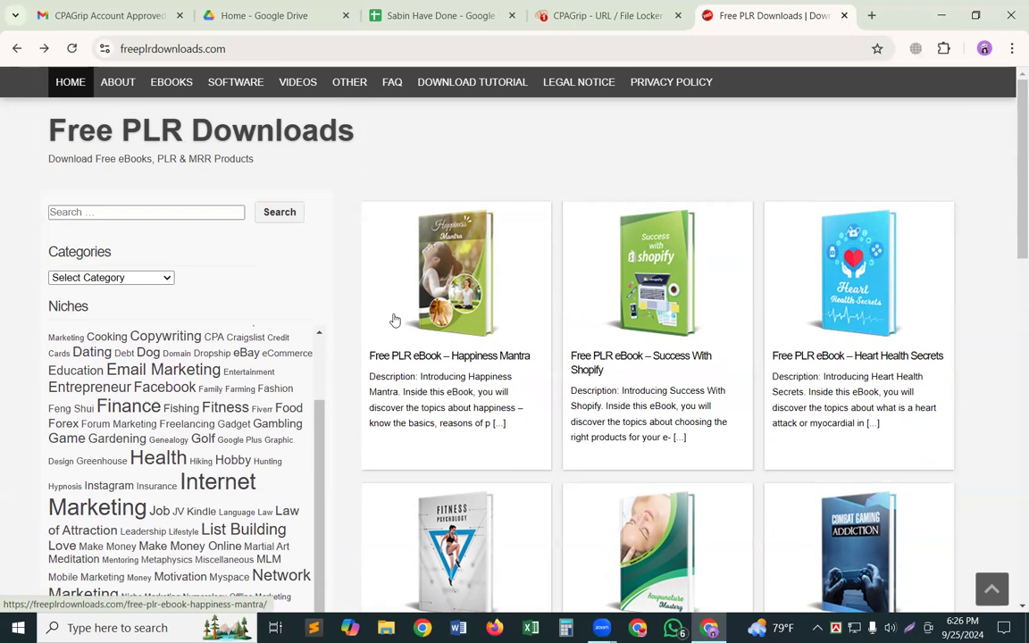
scroll(393, 335, "down", 1)
scroll(395, 334, "up", 1)
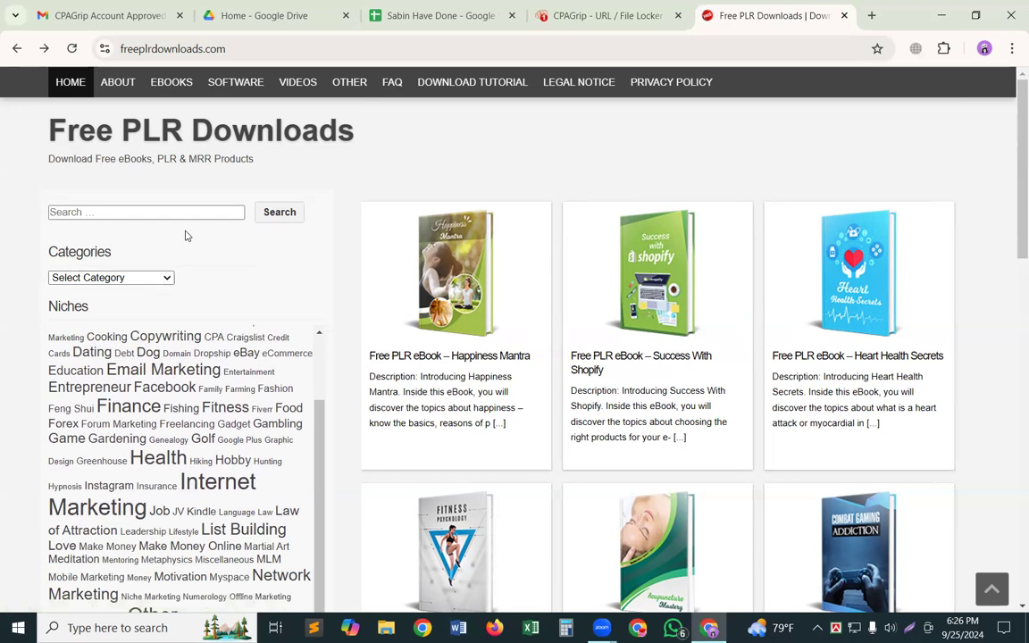
scroll(188, 326, "down", 1)
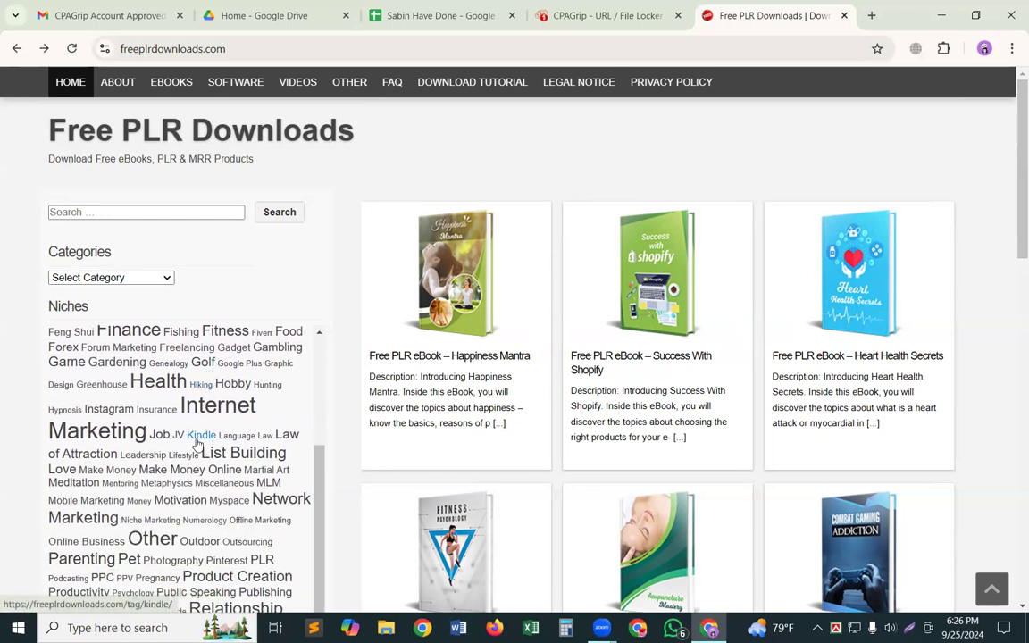
scroll(195, 444, "up", 2)
scroll(82, 352, "up", 1)
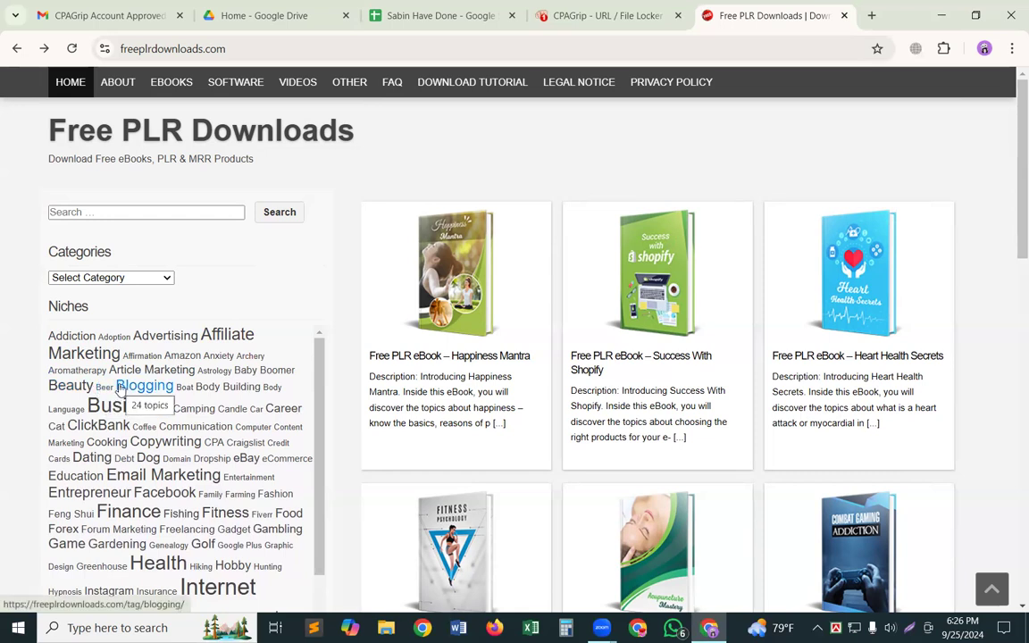
scroll(178, 465, "down", 1)
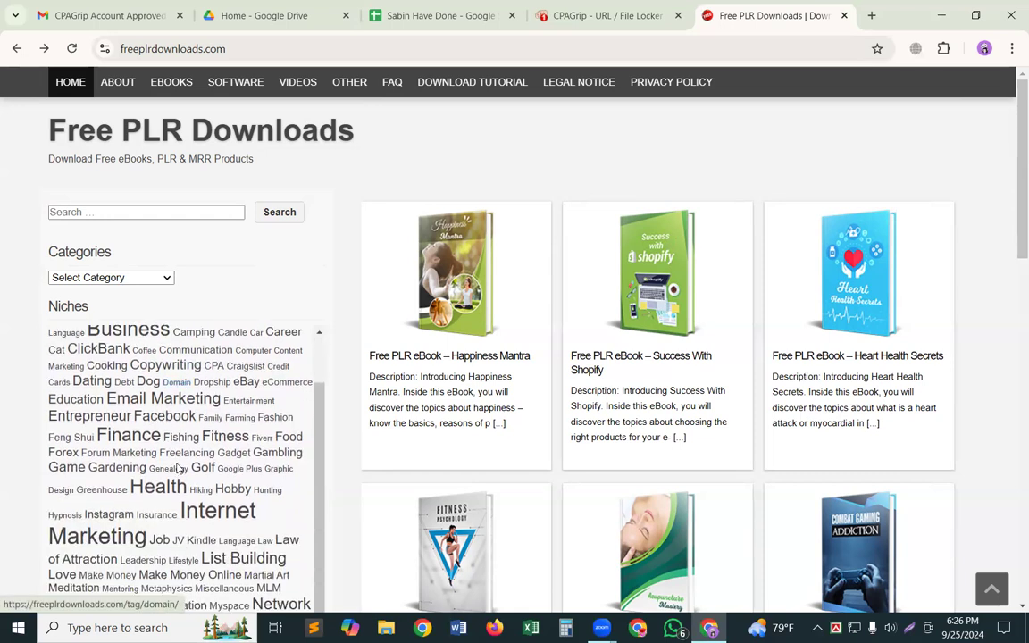
scroll(178, 468, "down", 1)
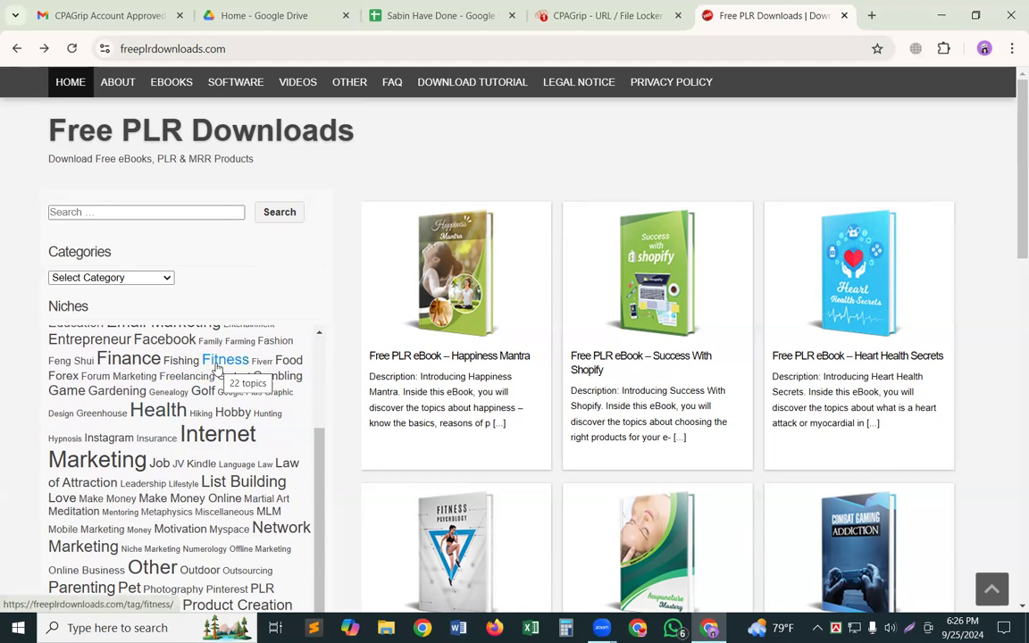
Look over the full Niches tag cloud, from Addiction to YouTube, to weigh topics such as Fitness, Health and Weight Loss.
scroll(219, 384, "up", 1)
scroll(212, 419, "up", 1)
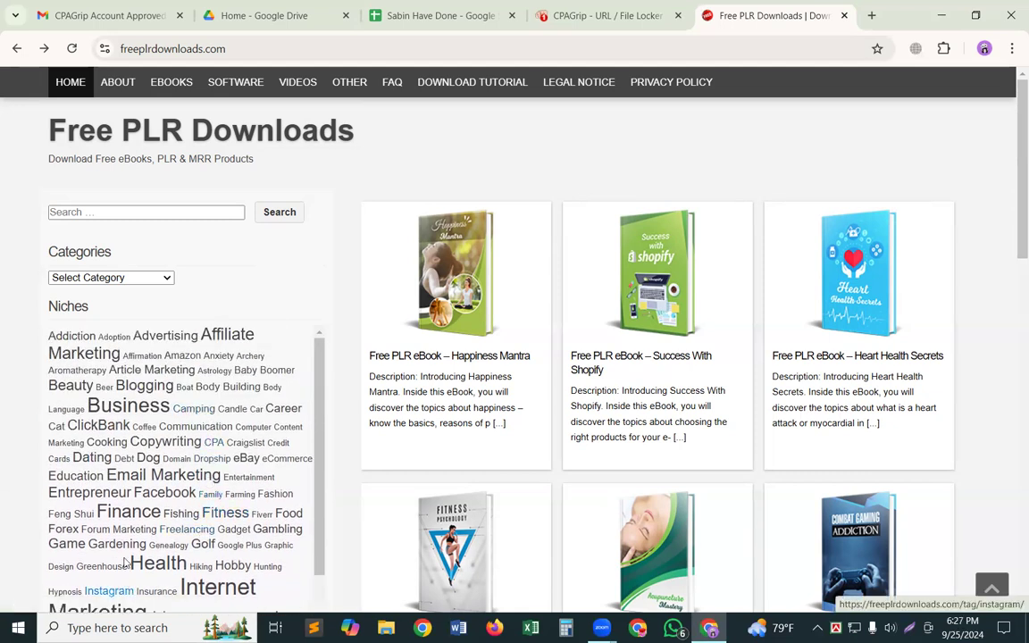
scroll(136, 516, "down", 1)
scroll(165, 457, "down", 1)
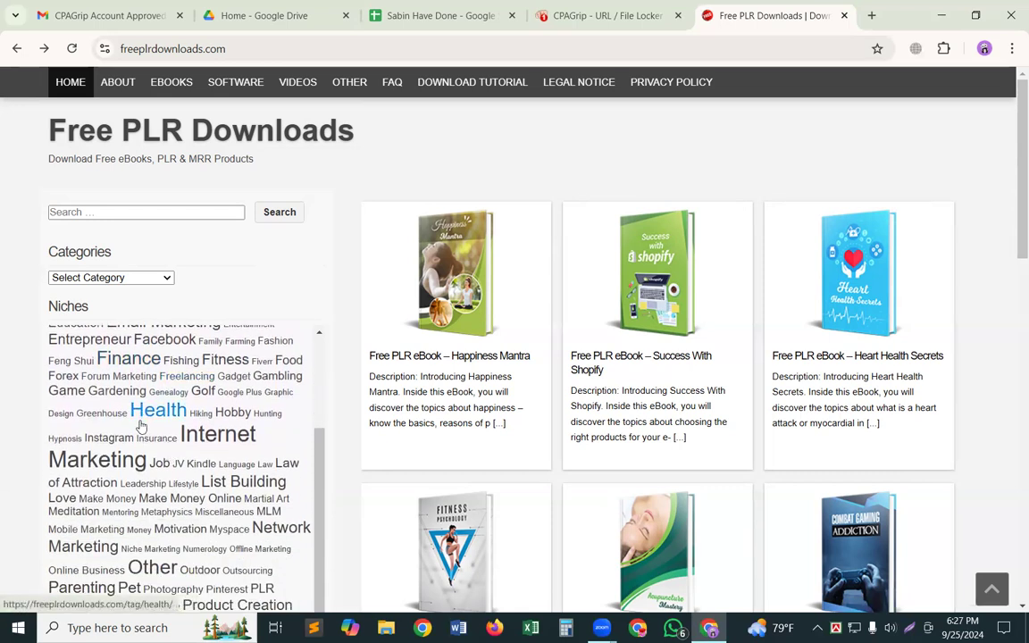
scroll(143, 427, "down", 1)
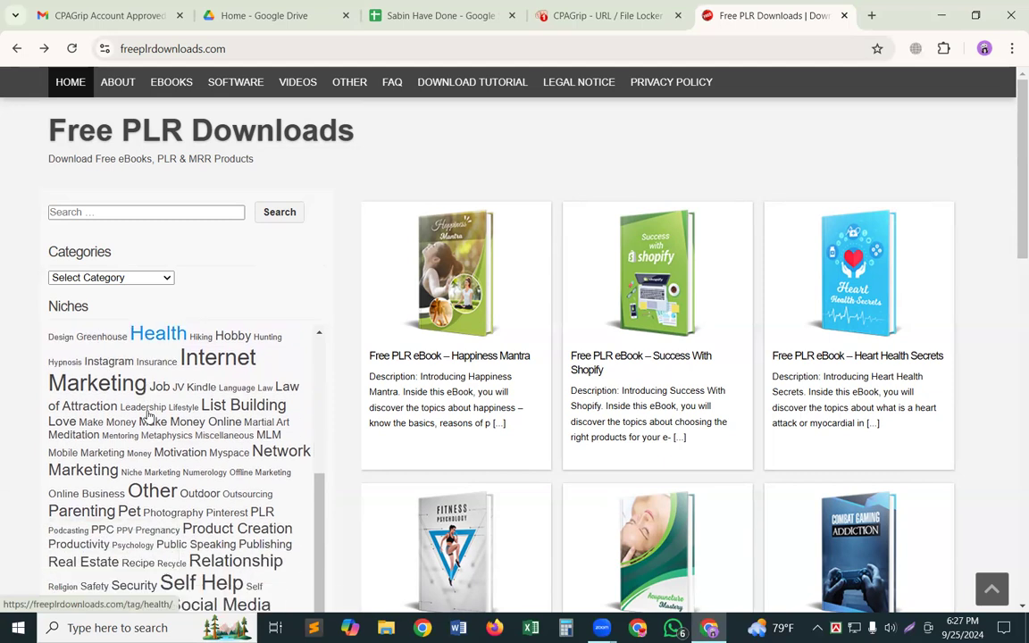
scroll(149, 416, "down", 2)
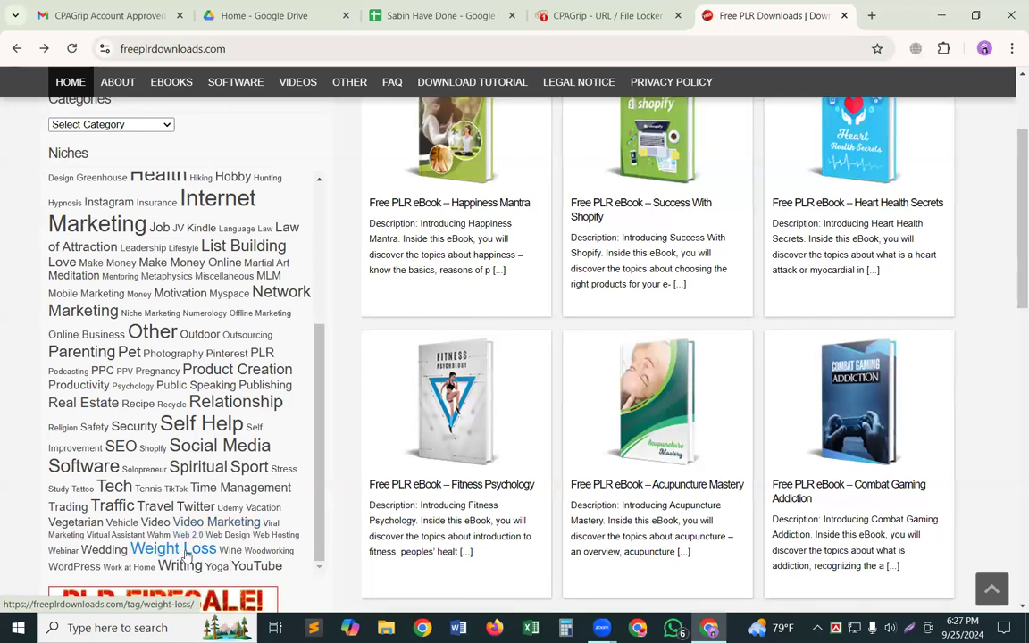
scroll(174, 554, "up", 2)
scroll(173, 555, "up", 4)
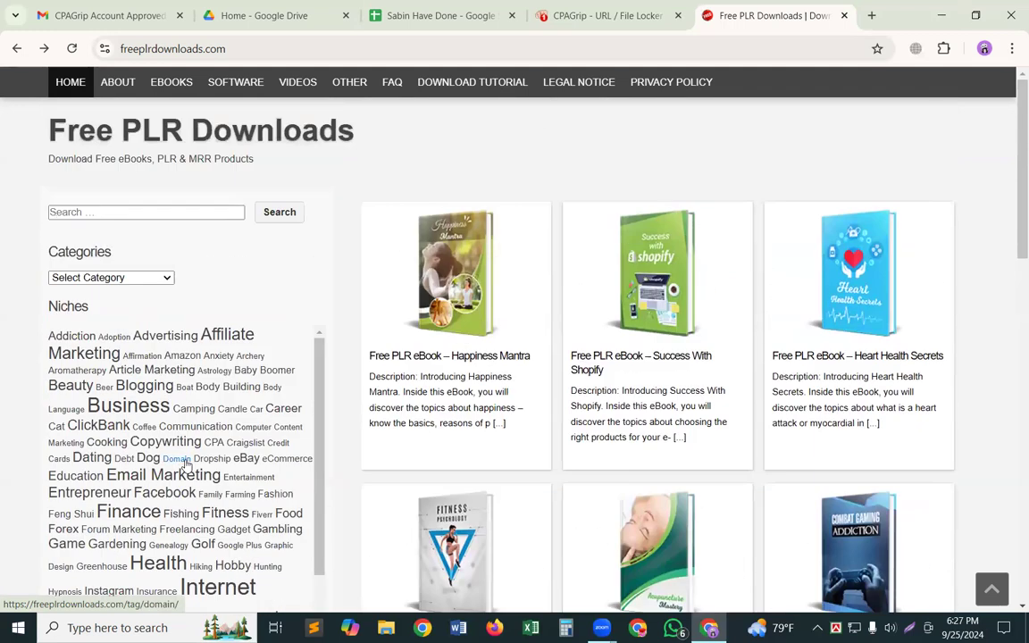
scroll(185, 462, "down", 3)
scroll(186, 462, "up", 1)
scroll(186, 463, "down", 1)
scroll(186, 463, "up", 3)
scroll(185, 463, "down", 3)
scroll(186, 463, "up", 3)
scroll(186, 463, "down", 3)
scroll(185, 463, "up", 3)
scroll(186, 463, "down", 1)
scroll(186, 462, "up", 1)
scroll(185, 462, "up", 1)
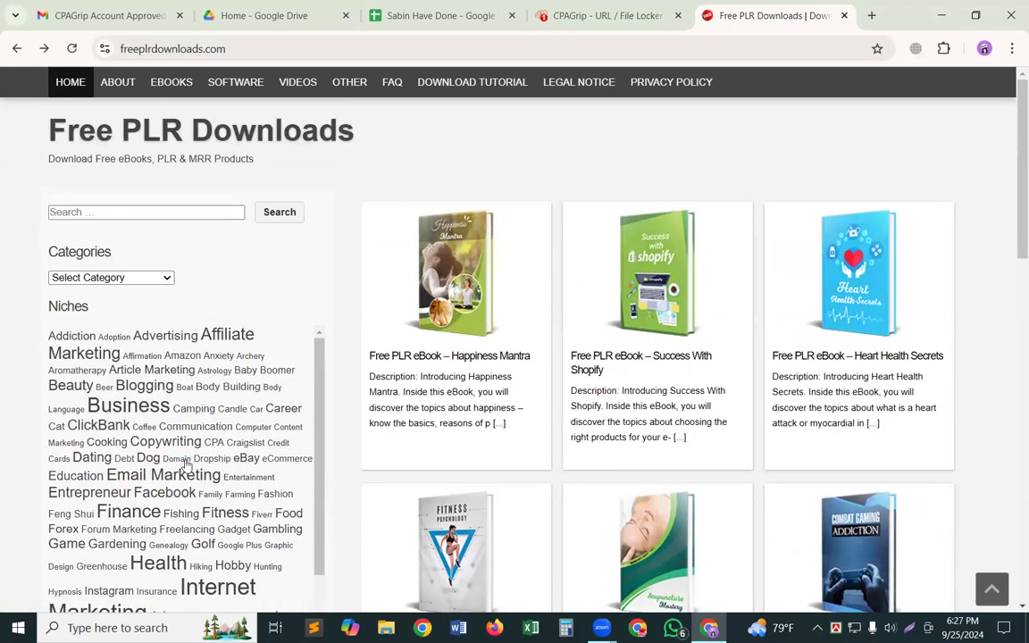
scroll(186, 463, "down", 2)
scroll(186, 462, "up", 1)
scroll(186, 462, "up", 1)
scroll(185, 462, "down", 3)
scroll(192, 456, "up", 3)
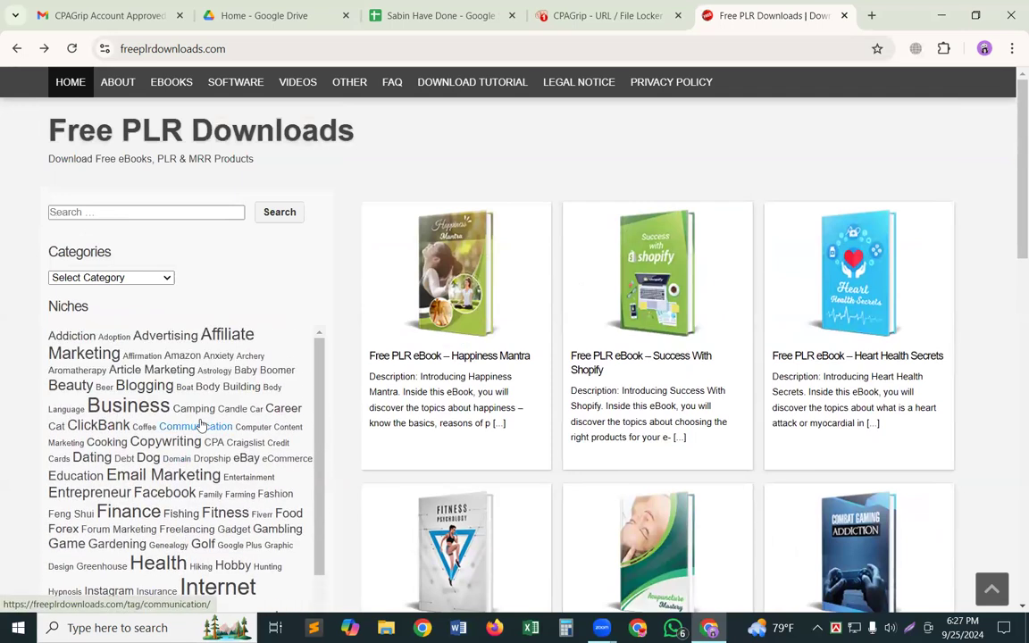
Open the Affiliate Marketing niche and look through its first page of free ebooks for one to lock.
left_click(252, 333)
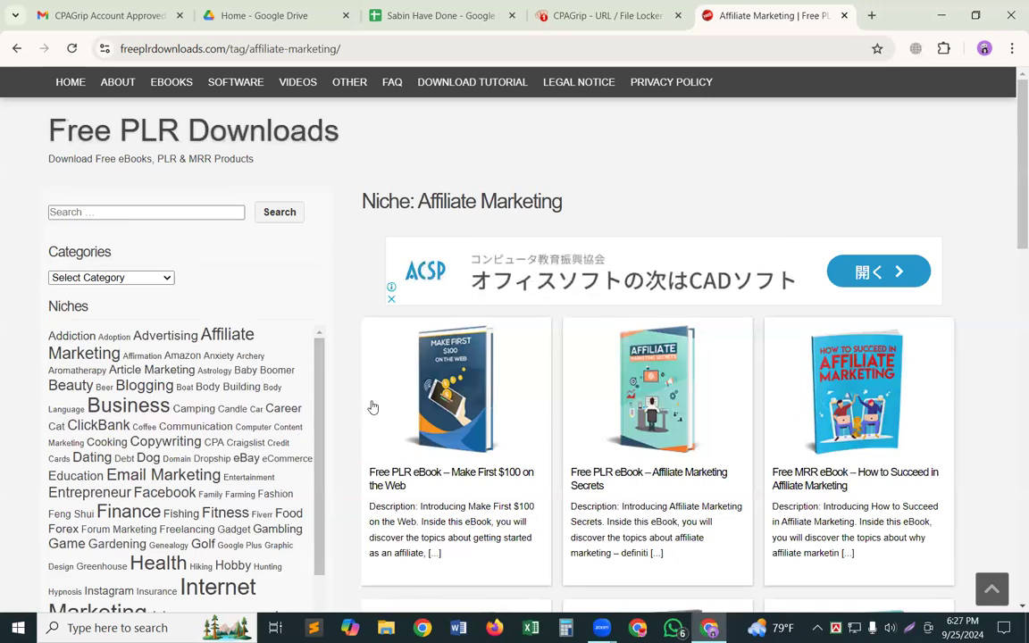
scroll(540, 417, "down", 1)
scroll(540, 416, "down", 5)
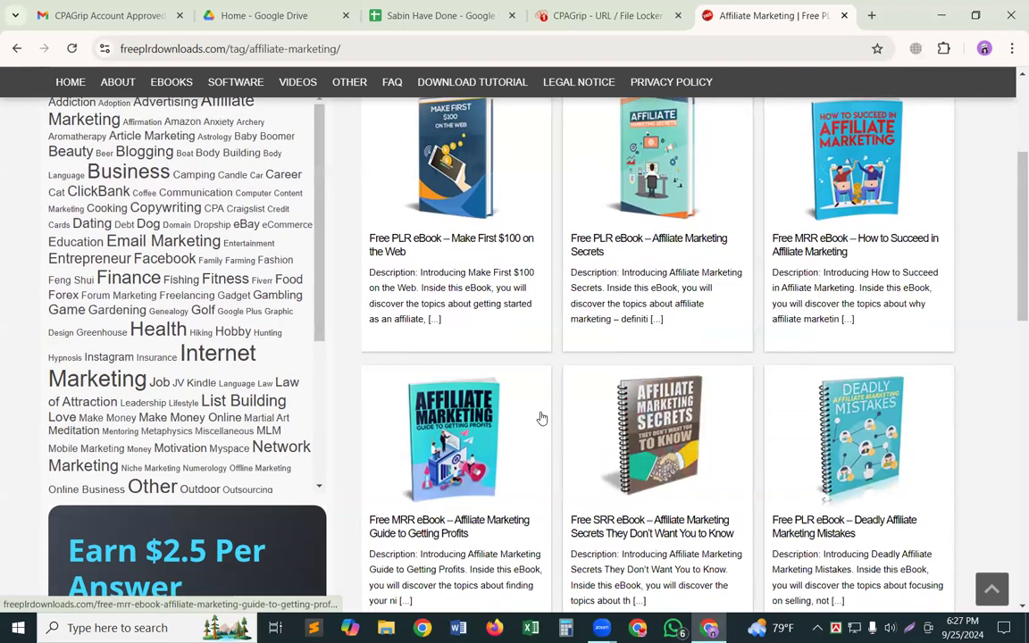
scroll(540, 417, "down", 1)
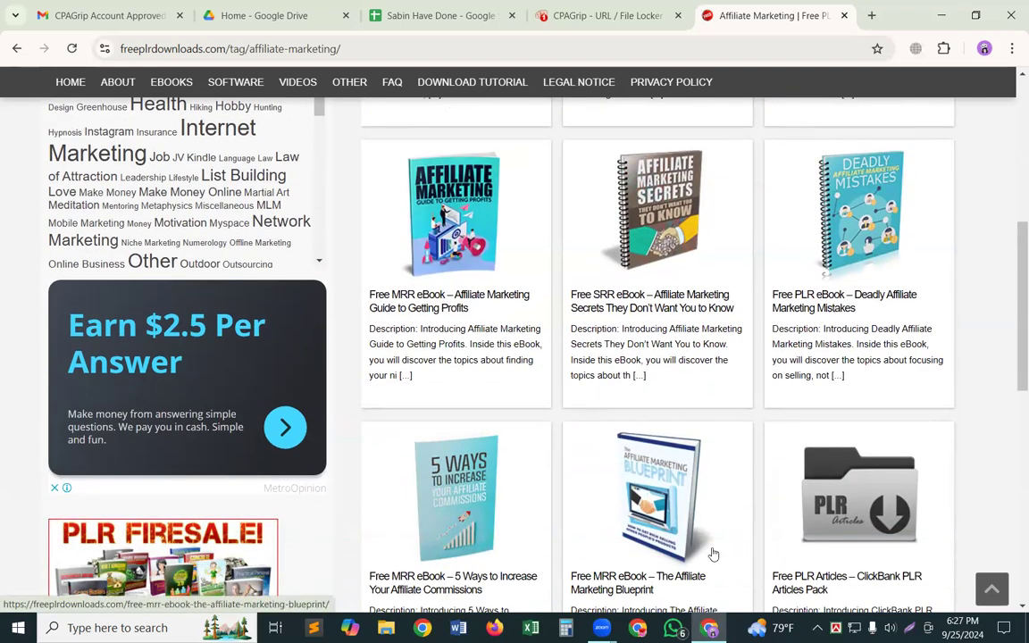
scroll(581, 483, "down", 1)
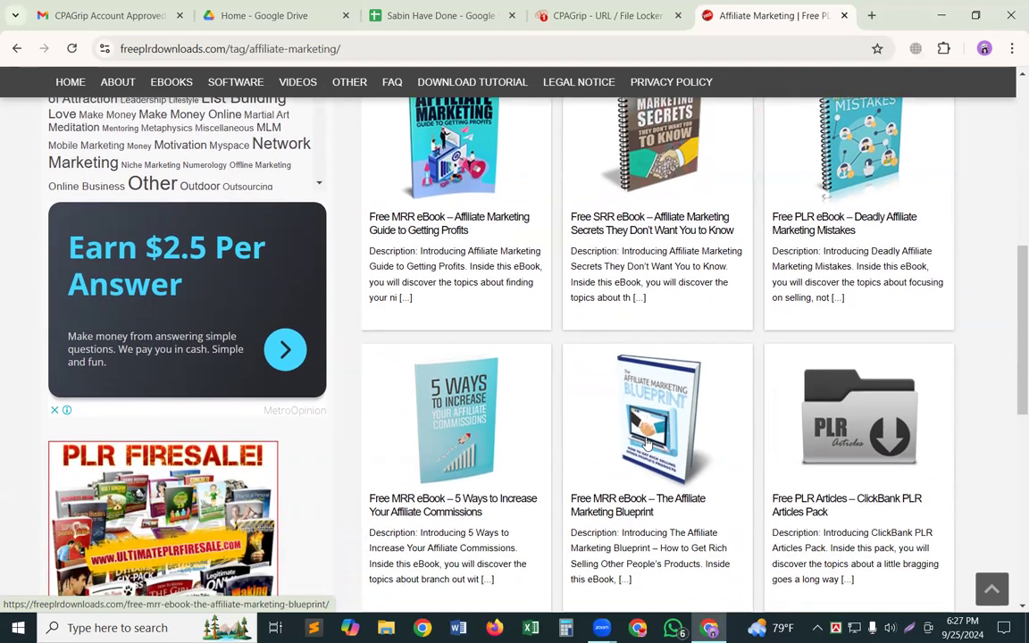
scroll(647, 438, "down", 2)
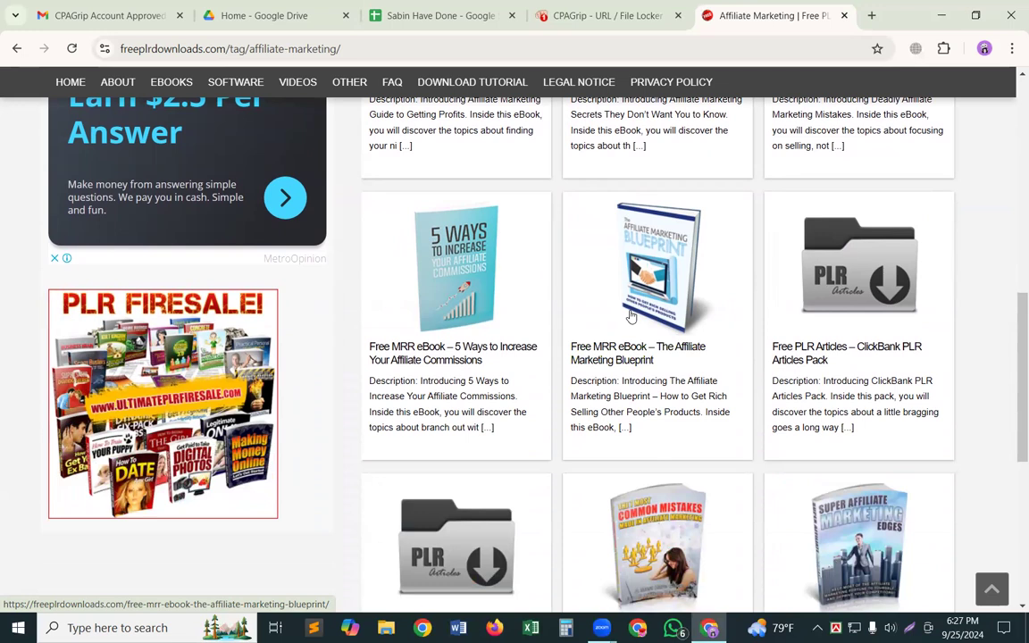
scroll(631, 316, "up", 2)
scroll(631, 316, "down", 2)
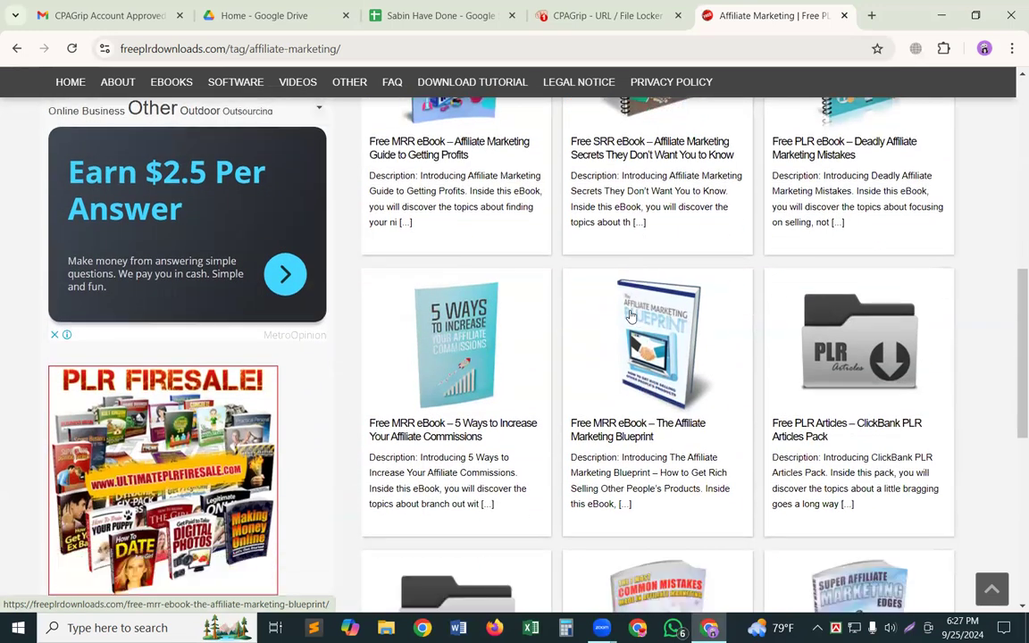
scroll(631, 317, "up", 6)
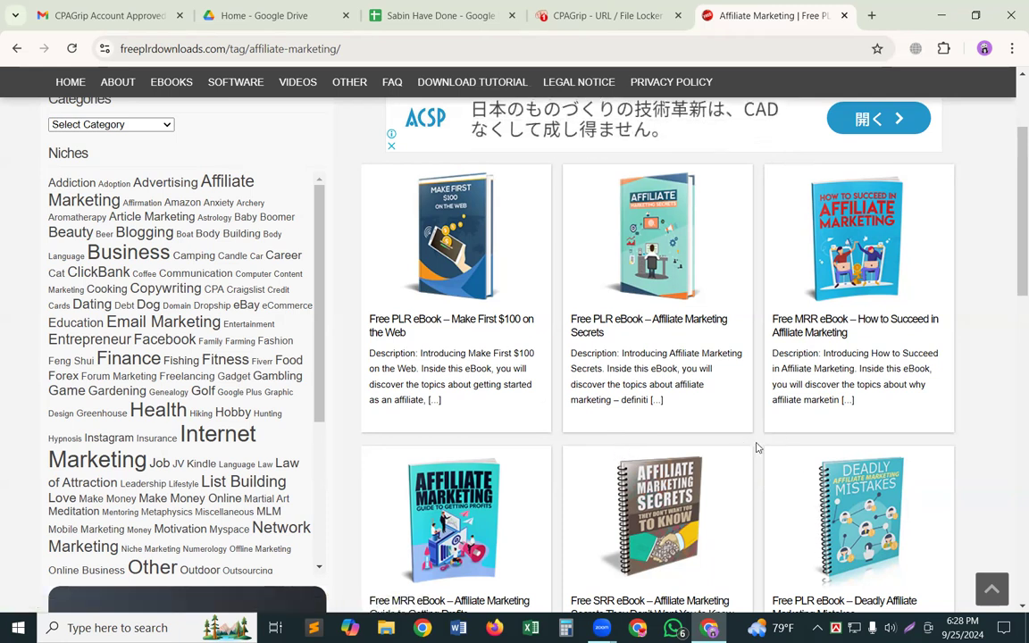
scroll(740, 455, "down", 1)
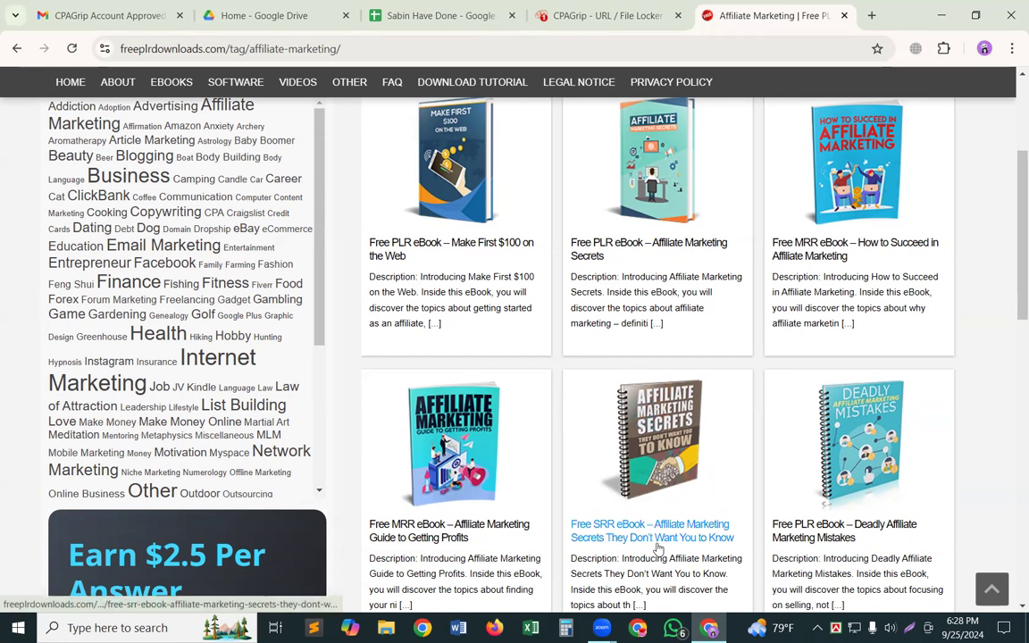
scroll(773, 521, "down", 2)
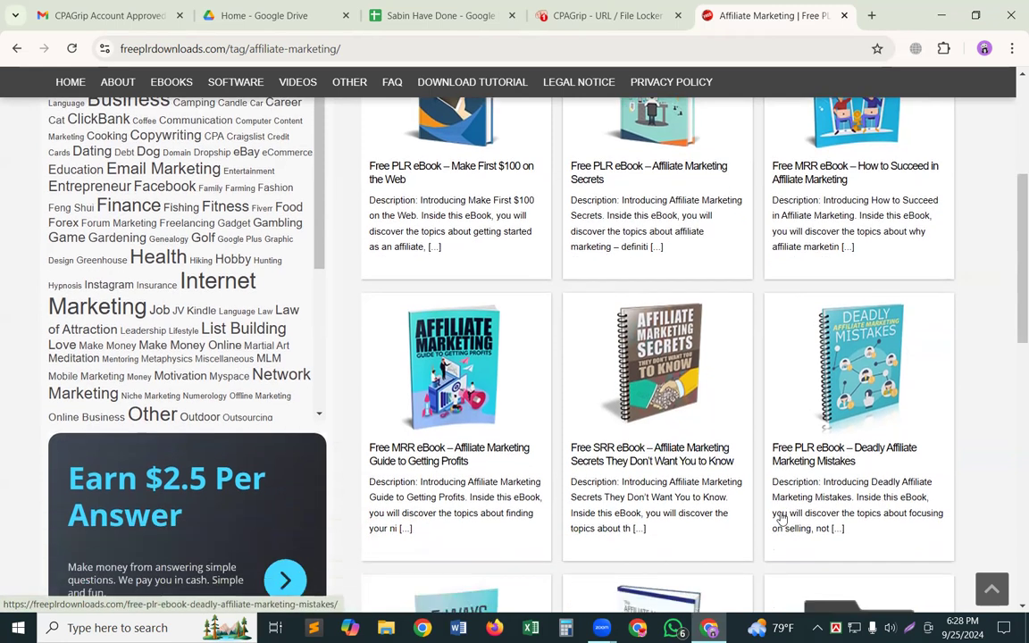
scroll(777, 528, "down", 1)
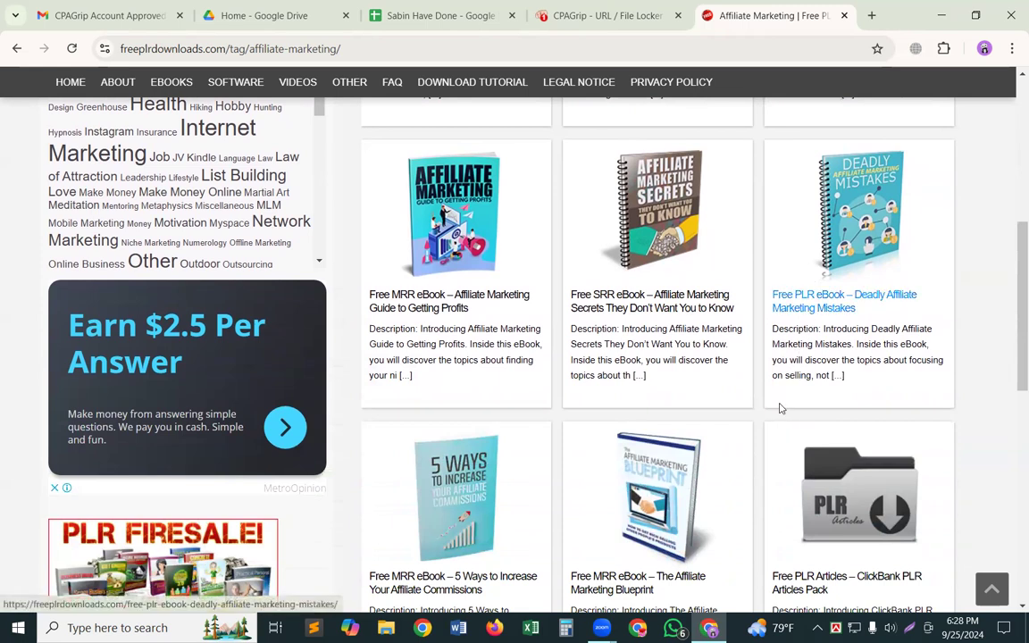
scroll(624, 544, "down", 1)
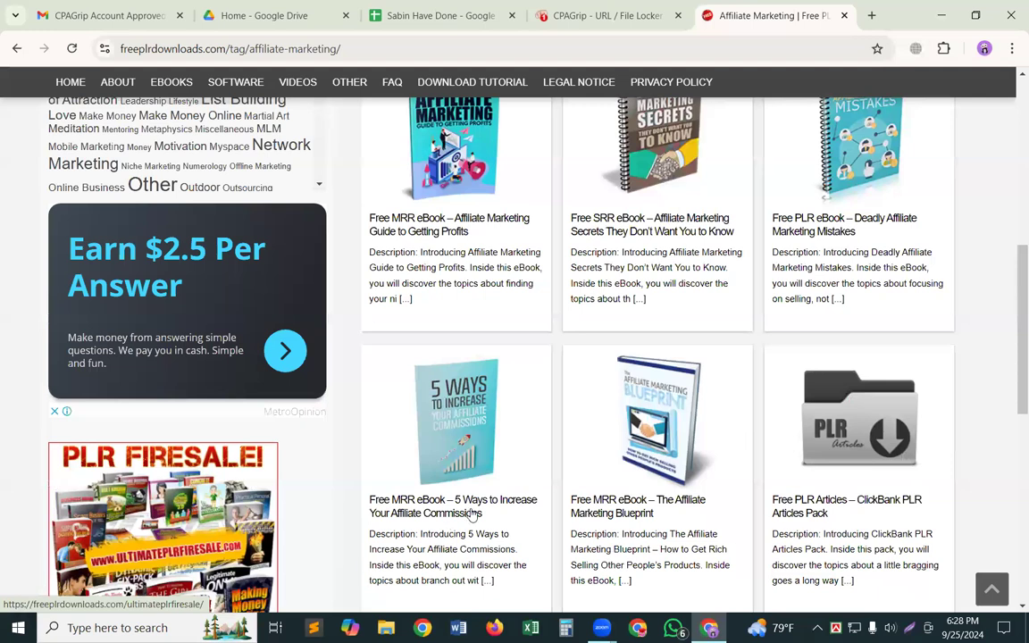
scroll(619, 457, "down", 3)
scroll(639, 496, "down", 1)
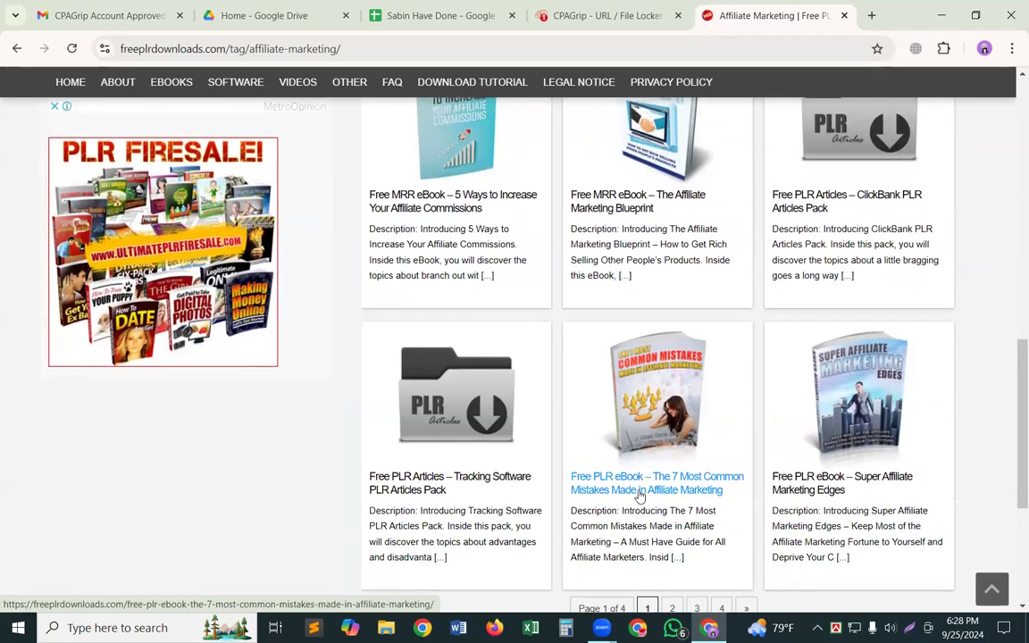
scroll(640, 496, "up", 5)
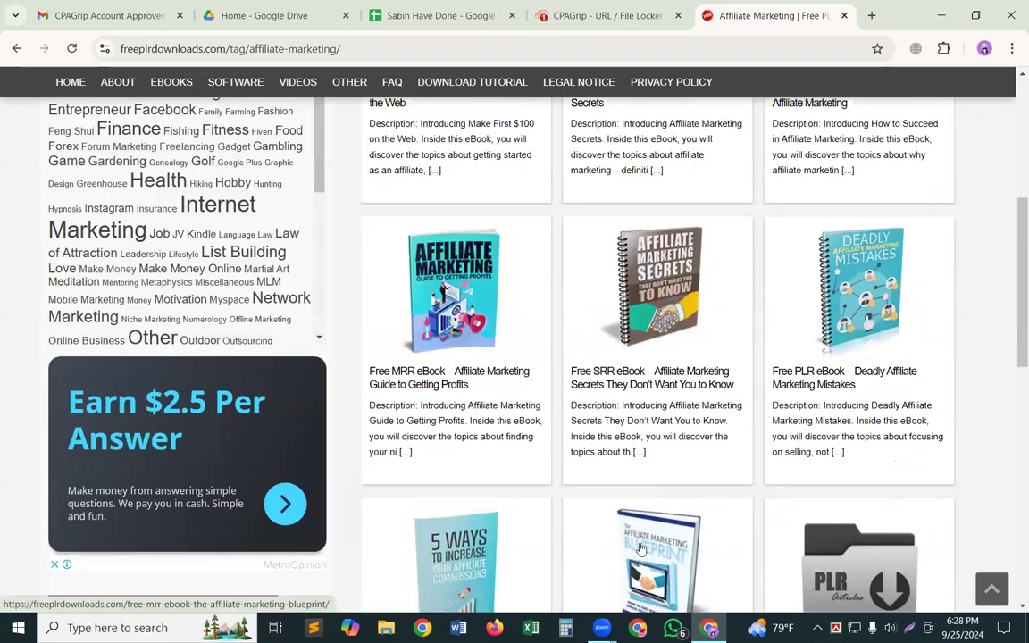
scroll(571, 486, "up", 4)
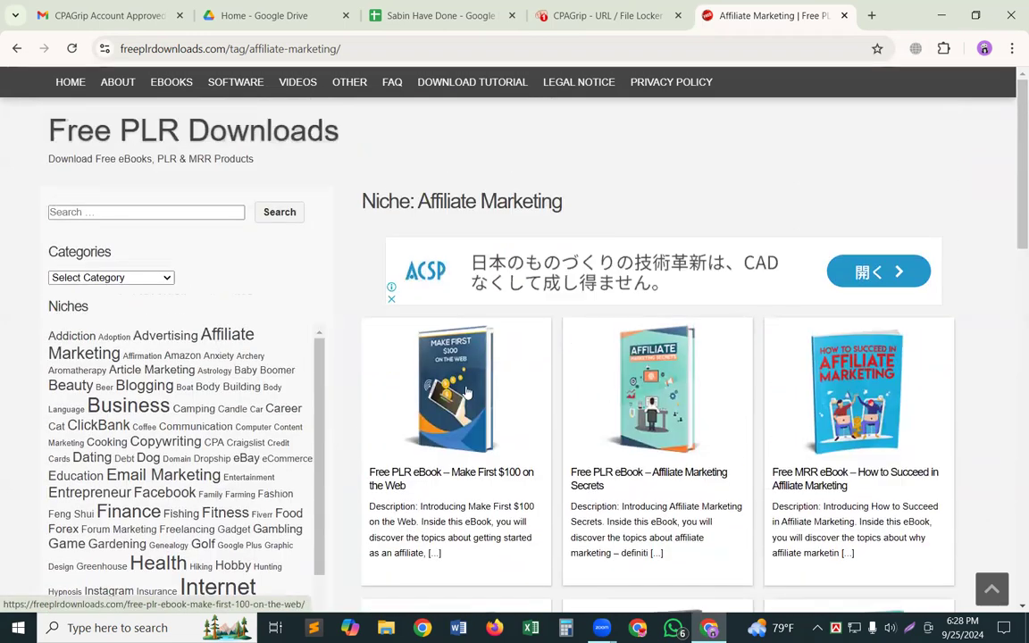
scroll(571, 446, "down", 5)
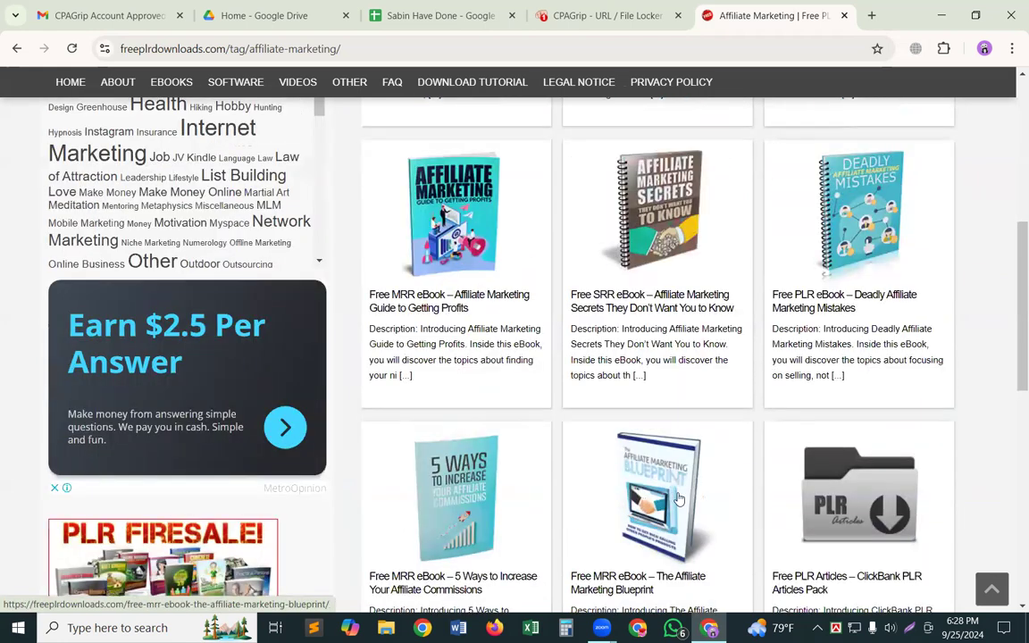
Open the page of the free MRR ebook The Affiliate Marketing Blueprint and collapse the anchored ad covering it.
left_click(678, 497)
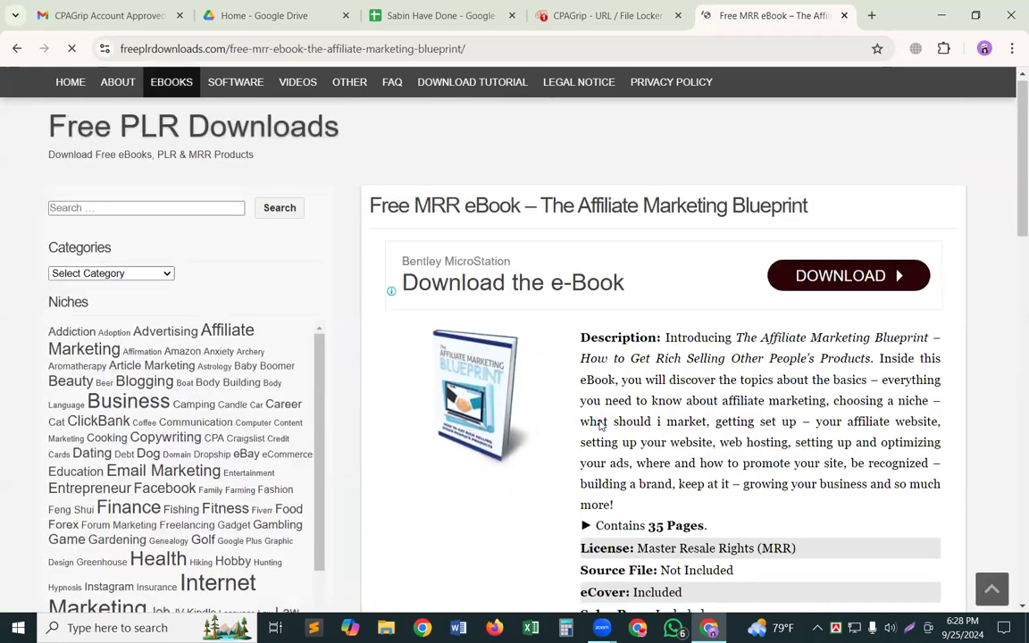
scroll(600, 426, "down", 1)
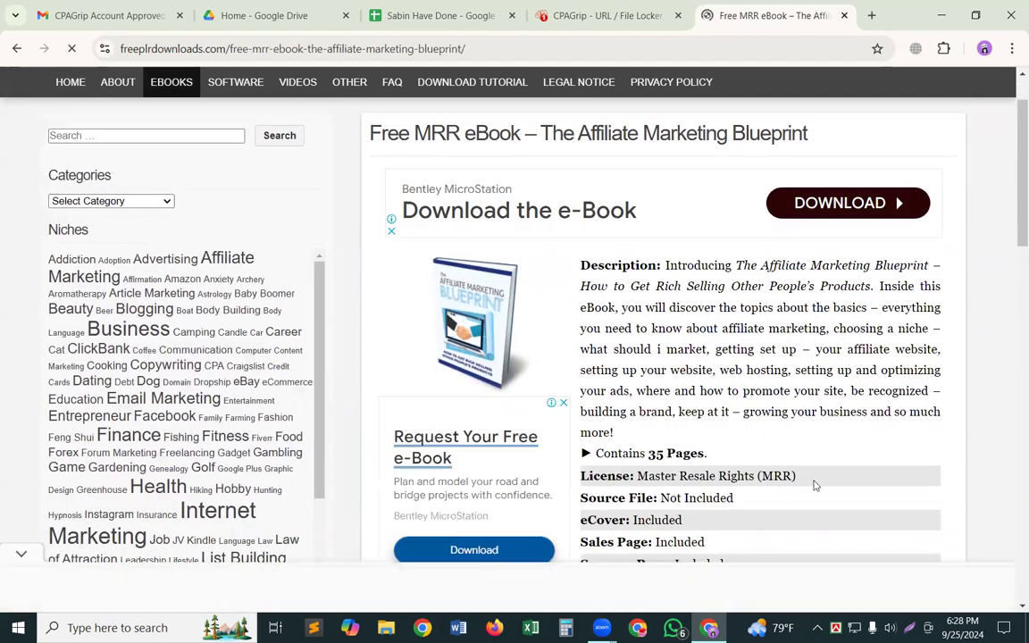
scroll(813, 482, "up", 1)
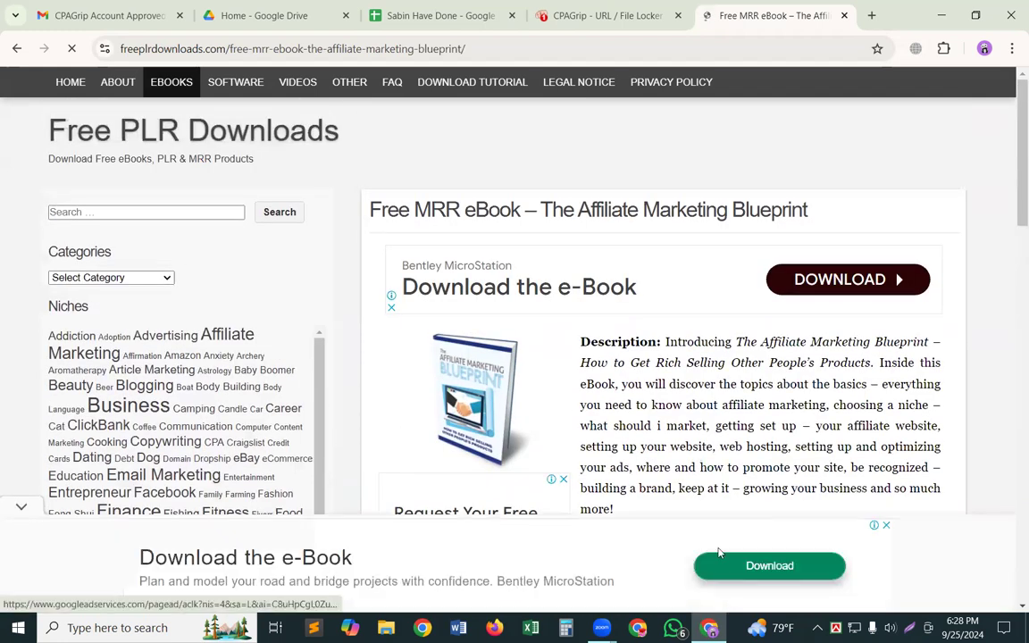
left_click(20, 508)
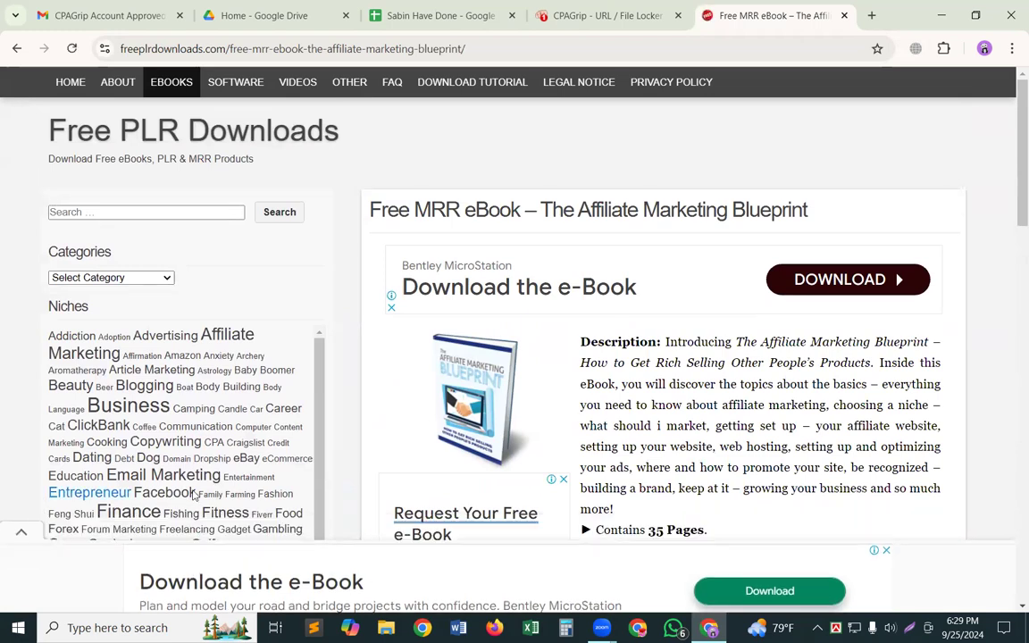
Save the ebook's cover image to the Desktop as FI-The-Affiliate-Marketing-Blueprint.png.
right_click(471, 396)
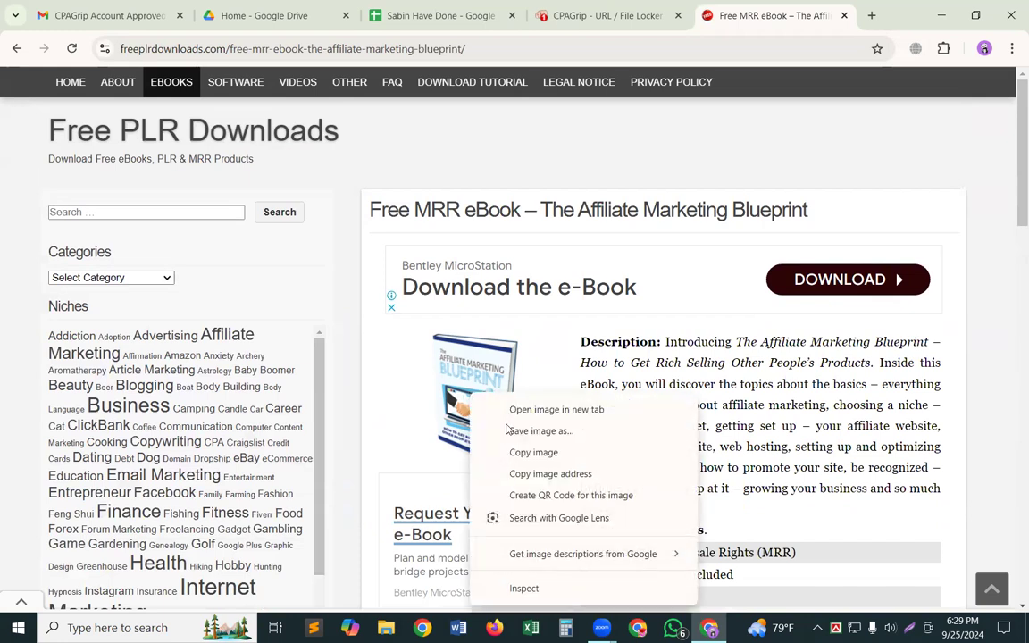
left_click(535, 451)
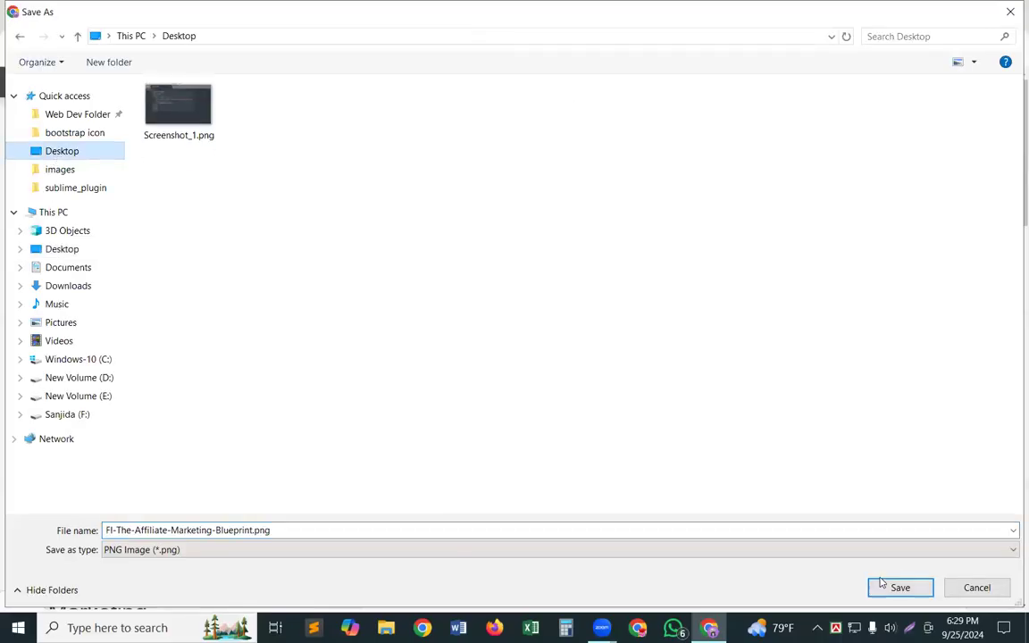
left_click(881, 587)
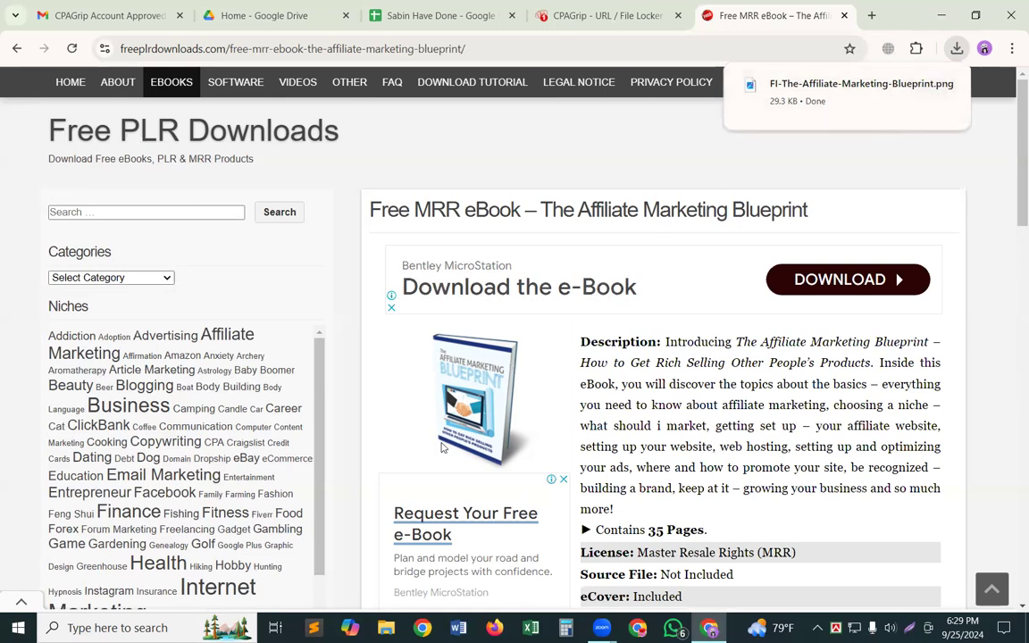
Check the desktop for the saved cover image, and return to the ebook page in the browser.
right_click(501, 349)
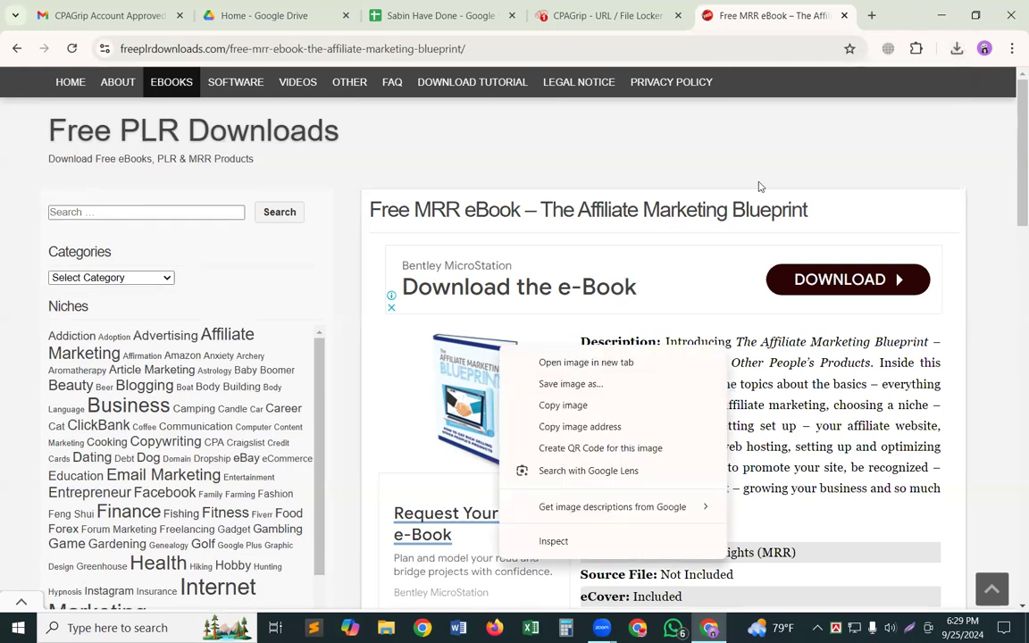
left_click(790, 134)
left_click(942, 12)
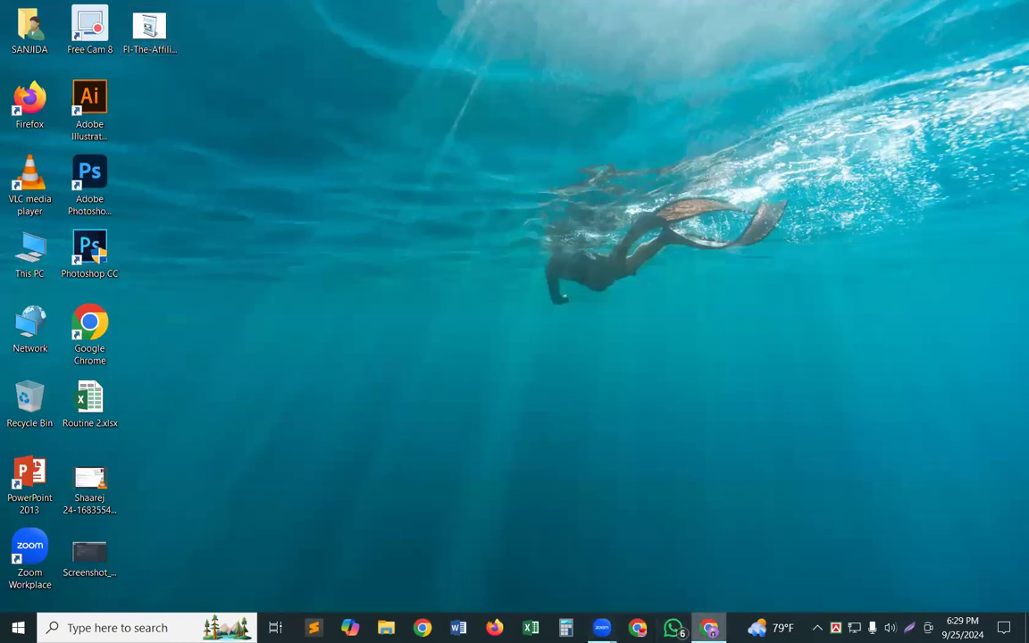
left_click(709, 628)
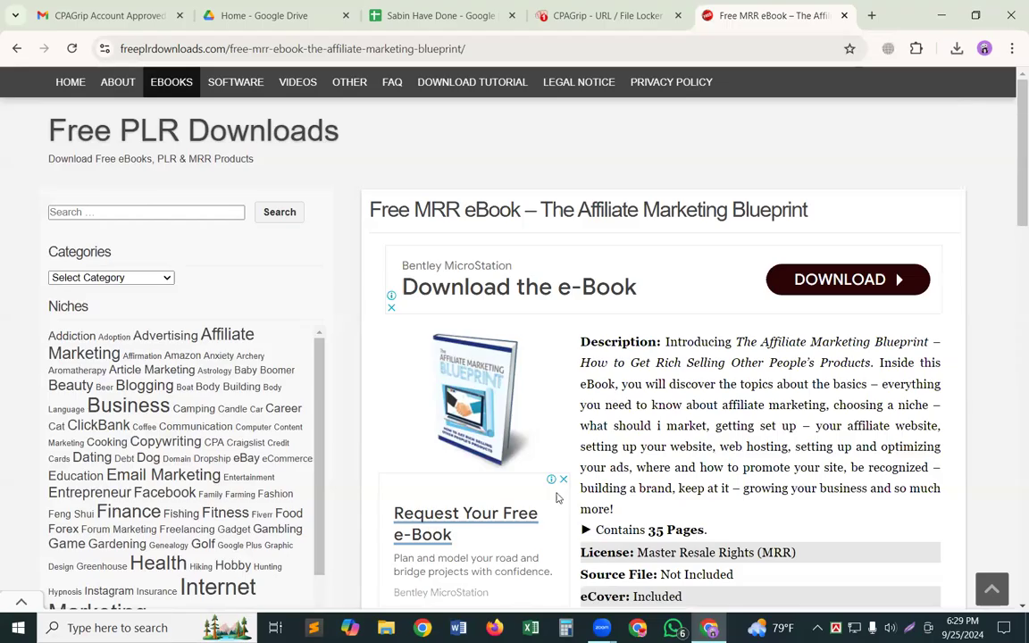
Copy the image address of the ebook cover and switch to the CPAGrip URL / File Locker editor.
right_click(478, 393)
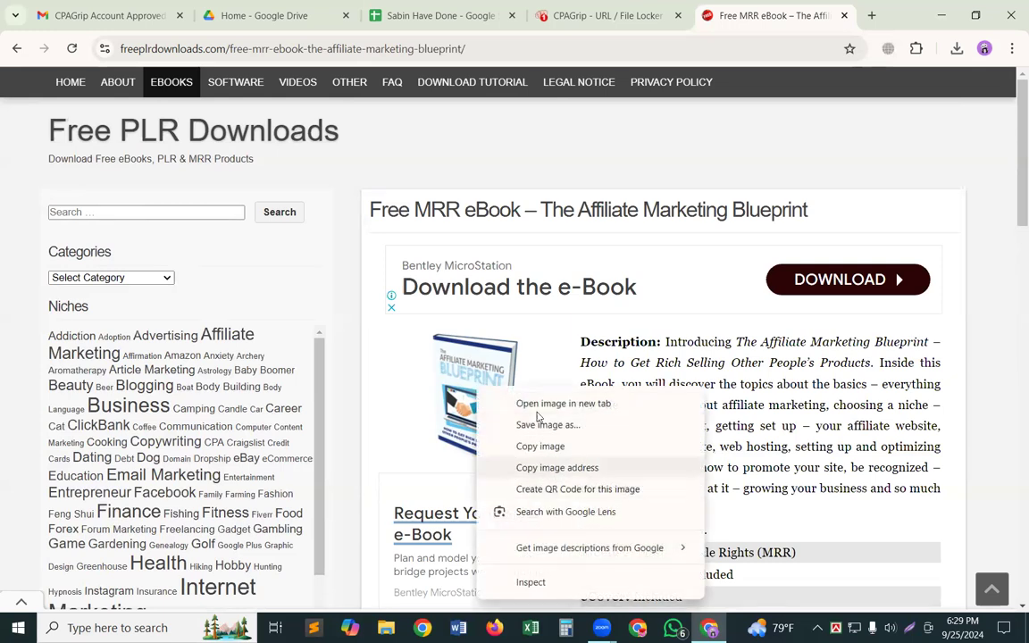
left_click(551, 467)
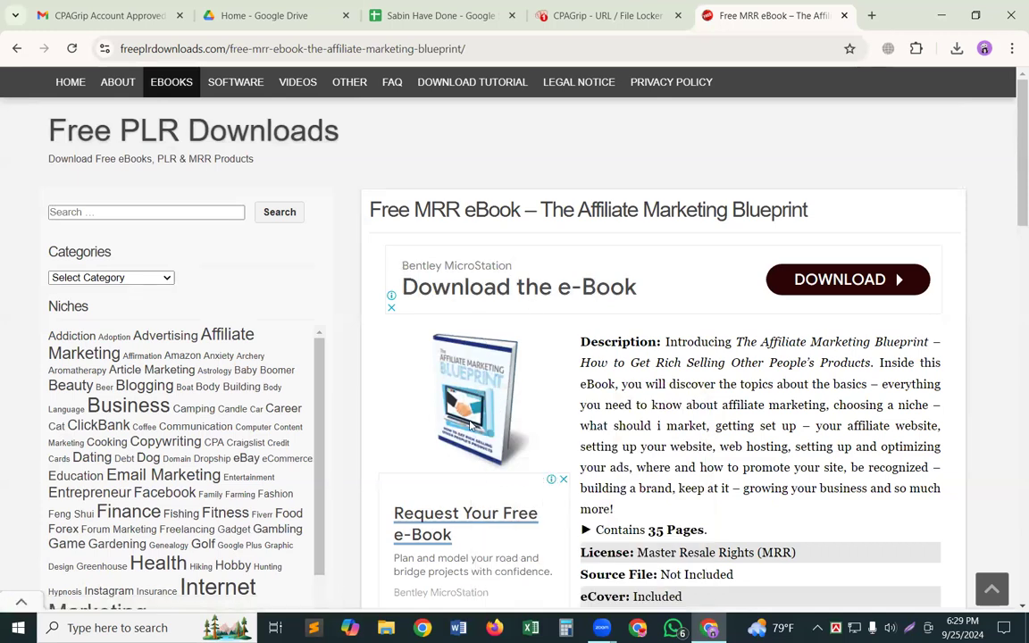
left_click(652, 7)
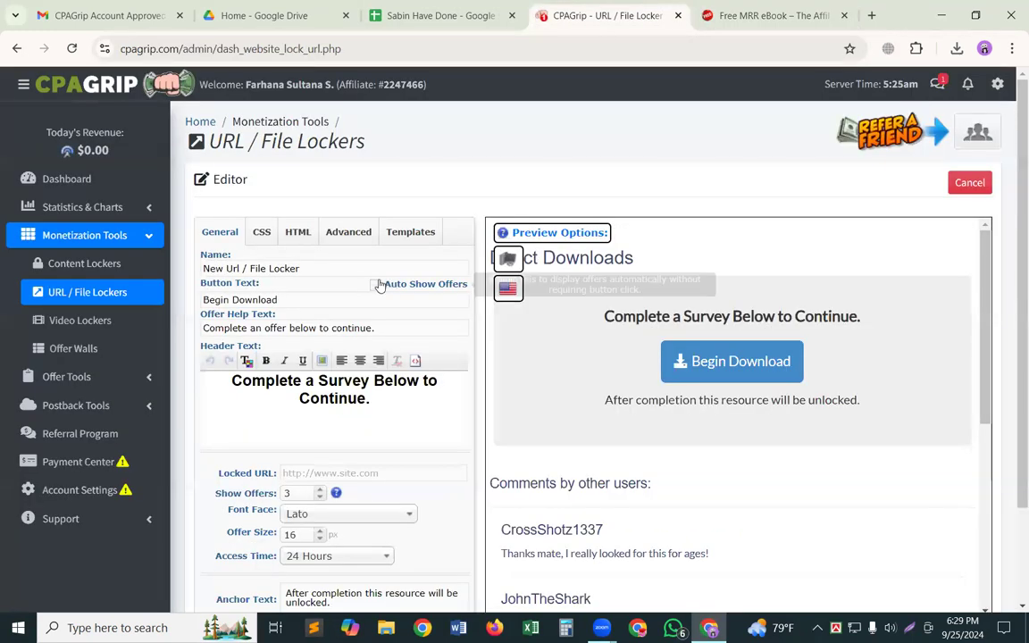
Insert the ebook cover into the locker's header text using the copied image address, and check its placement.
left_click(323, 361)
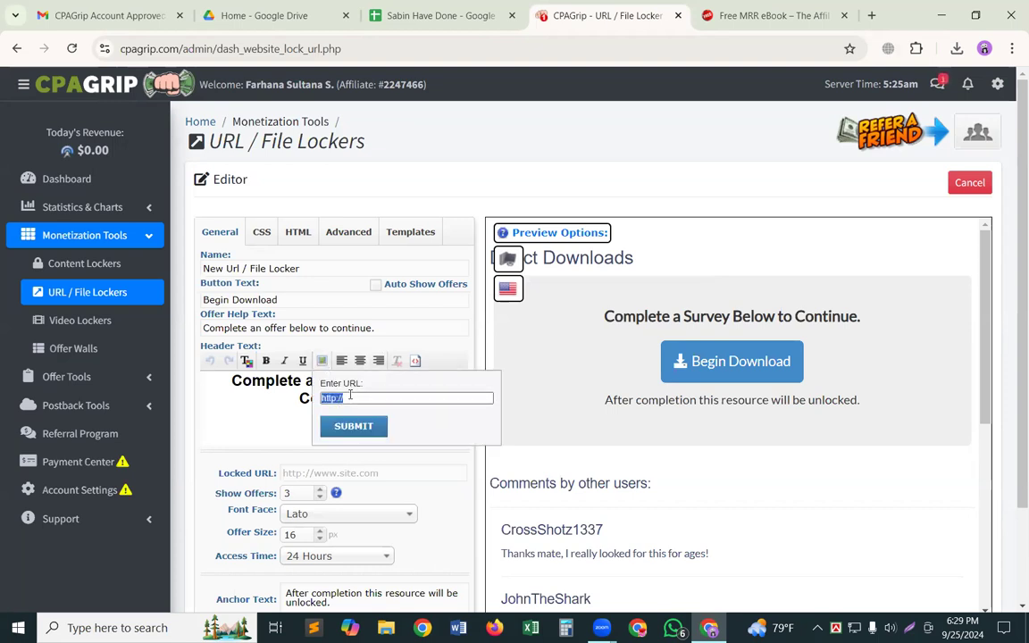
key("ctrl+v")
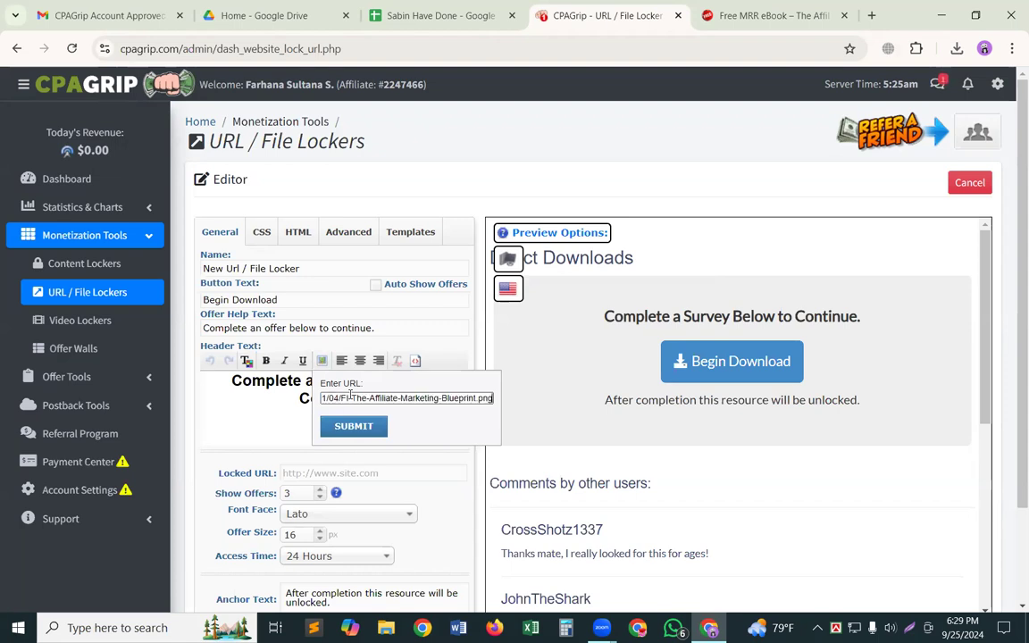
left_click(353, 424)
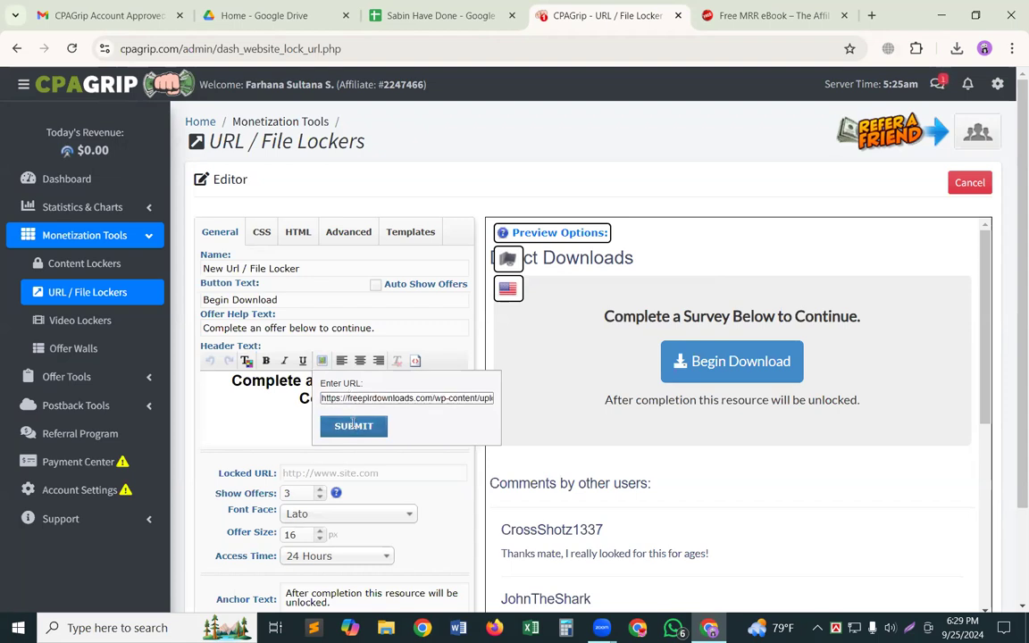
scroll(353, 424, "down", 2)
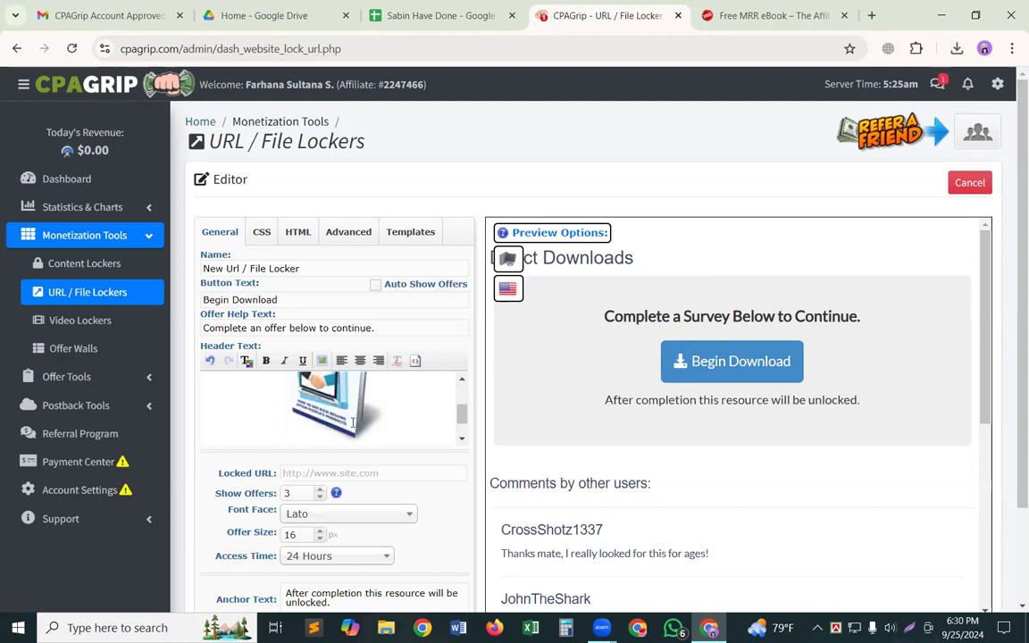
scroll(352, 423, "down", 2)
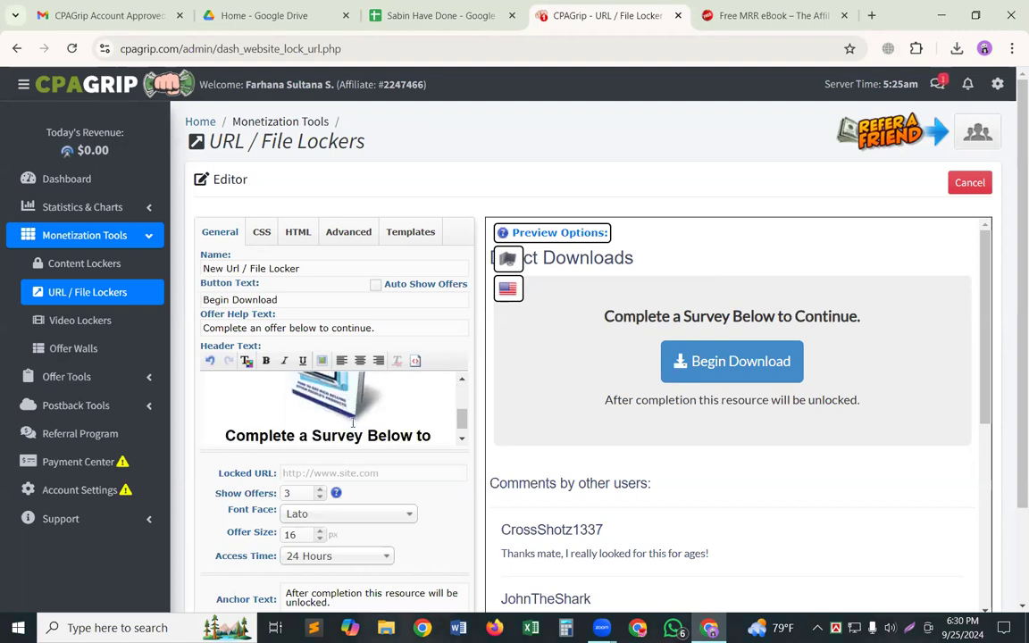
scroll(352, 421, "up", 1)
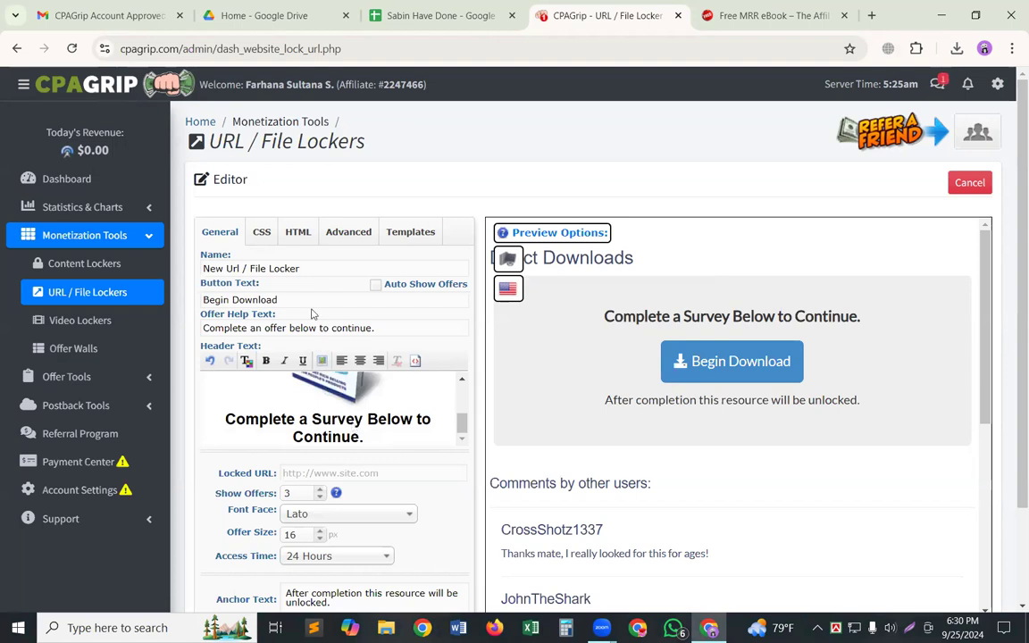
scroll(286, 299, "up", 2)
scroll(285, 299, "down", 1)
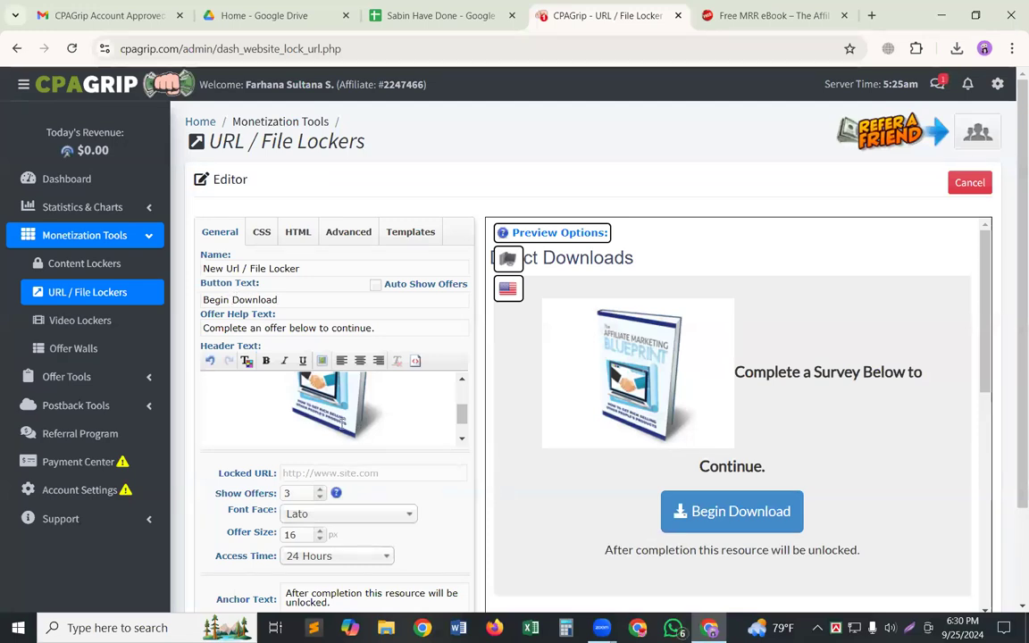
Change the locker's button text to "Download now".
key("BackSpace")
key("BackSpace")
key("BackSpace")
key("BackSpace")
key("BackSpace")
key("BackSpace")
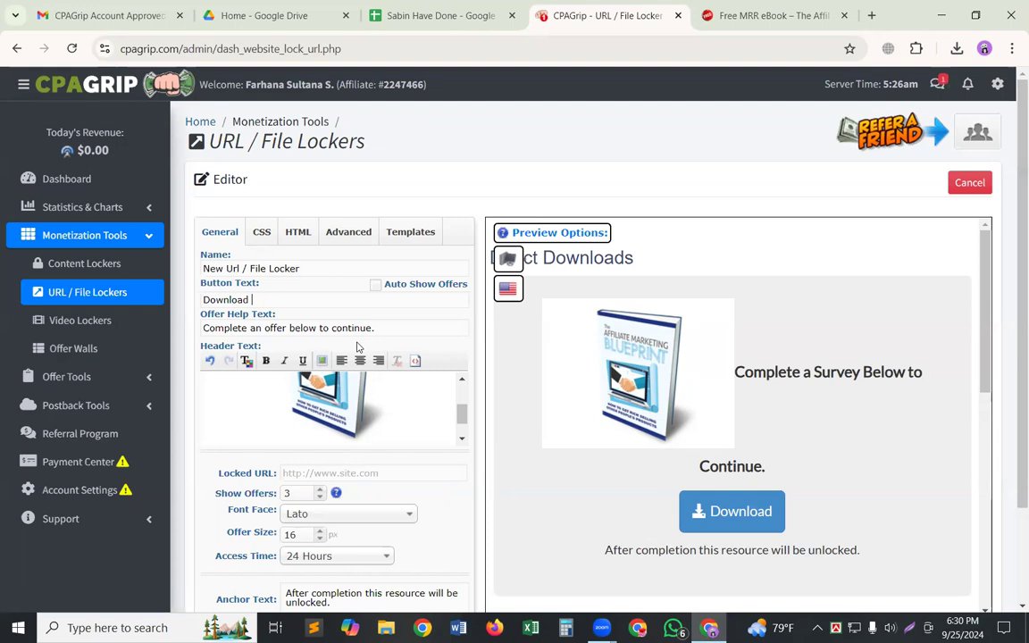
type("now")
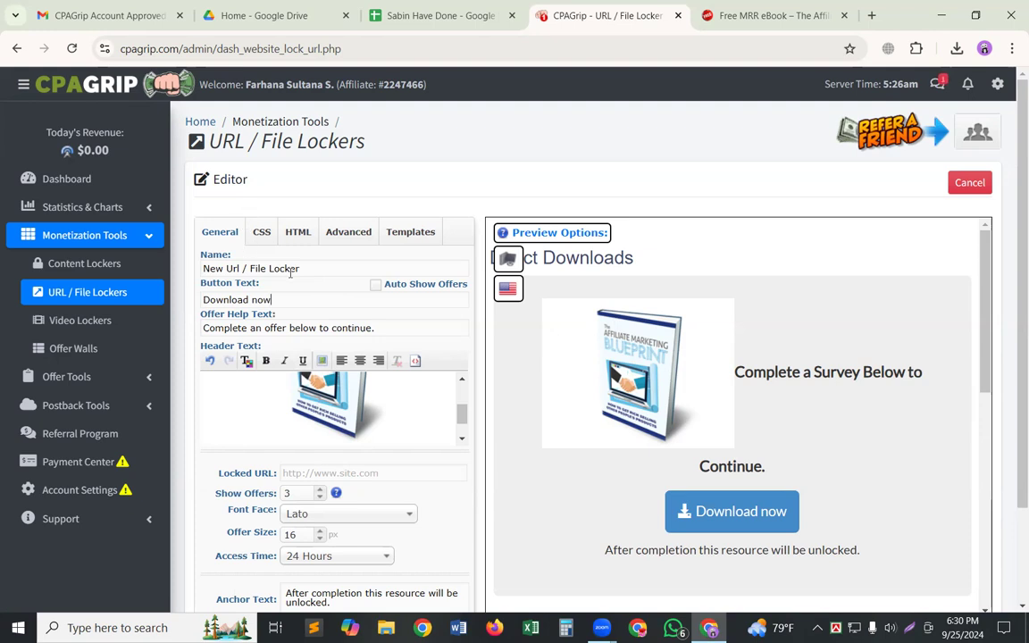
Close the Google Drive, Gmail and Google Sheets pages, keeping the locker editor and ebook page open.
left_click(346, 16)
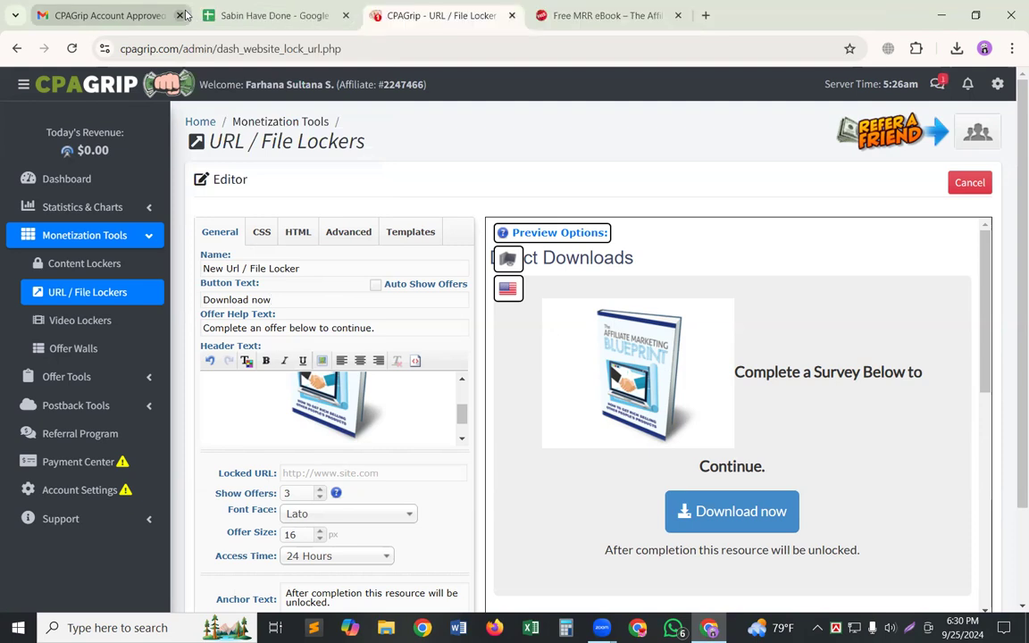
left_click(181, 15)
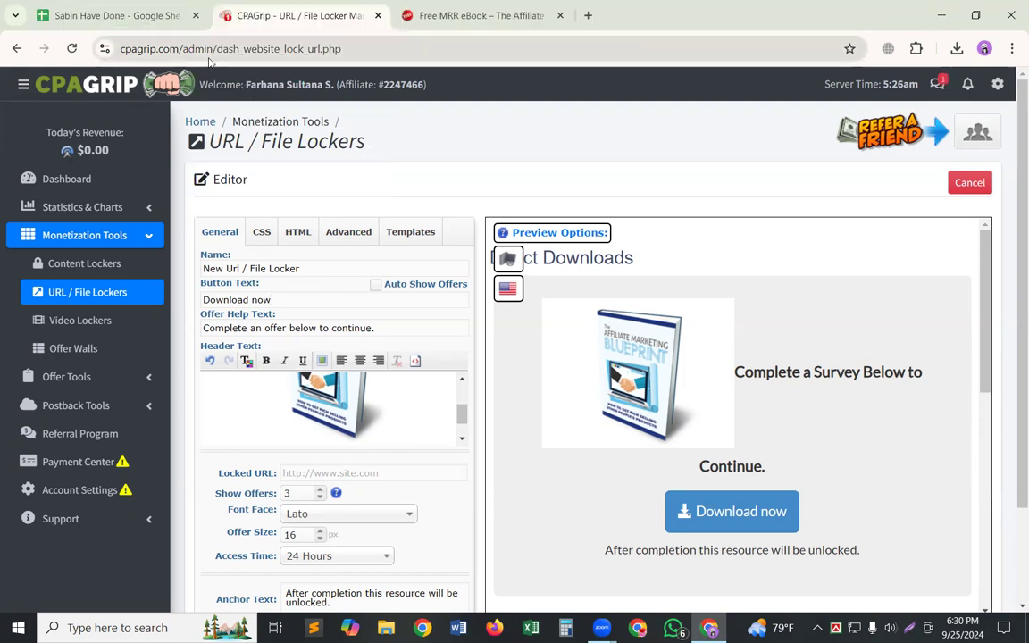
left_click(195, 16)
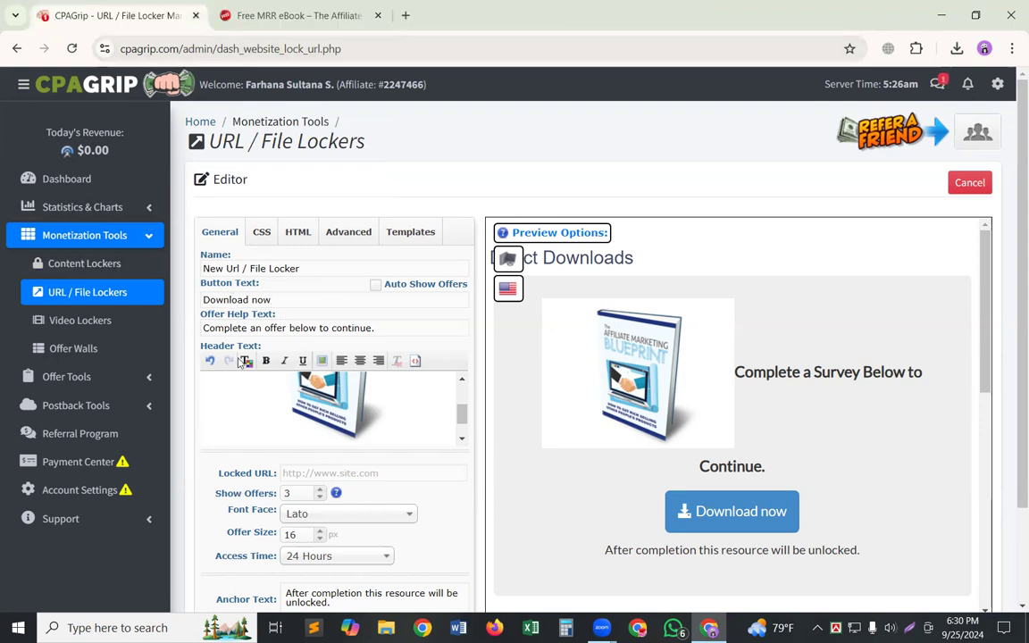
Capture the ebook page's description paragraph as a screenshot and save it to the Desktop as Screenshot_1.png, replacing the existing file.
left_click(269, 7)
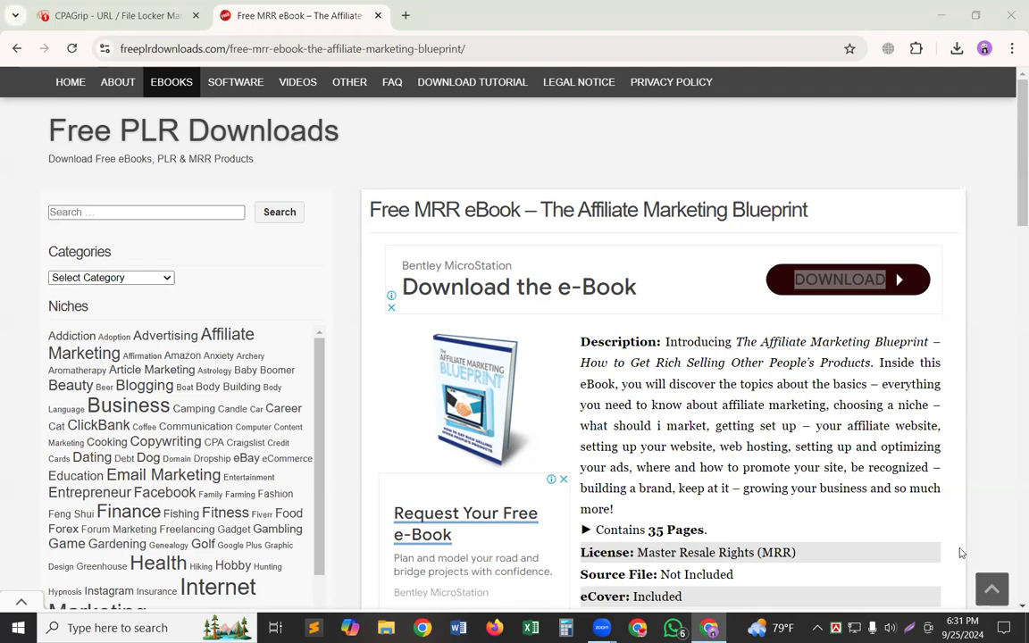
key("Print")
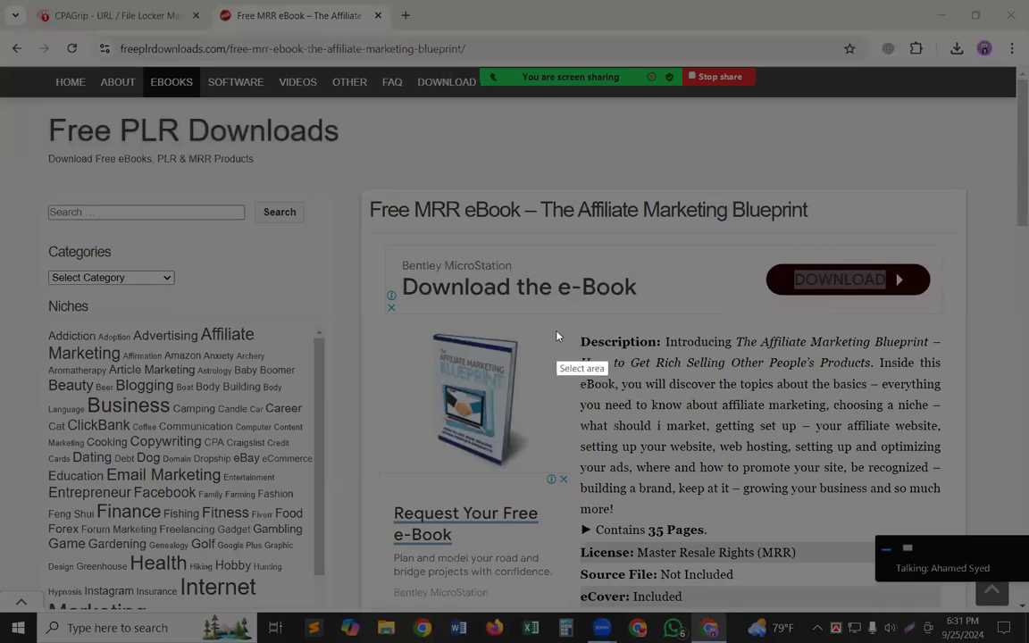
left_click_drag(556, 329, 956, 521)
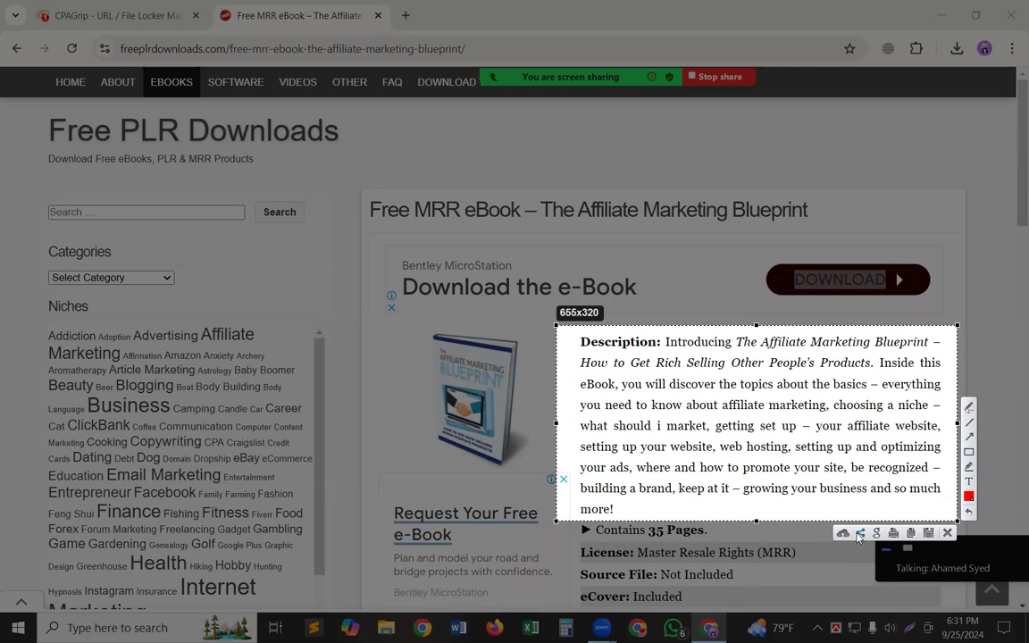
left_click(929, 534)
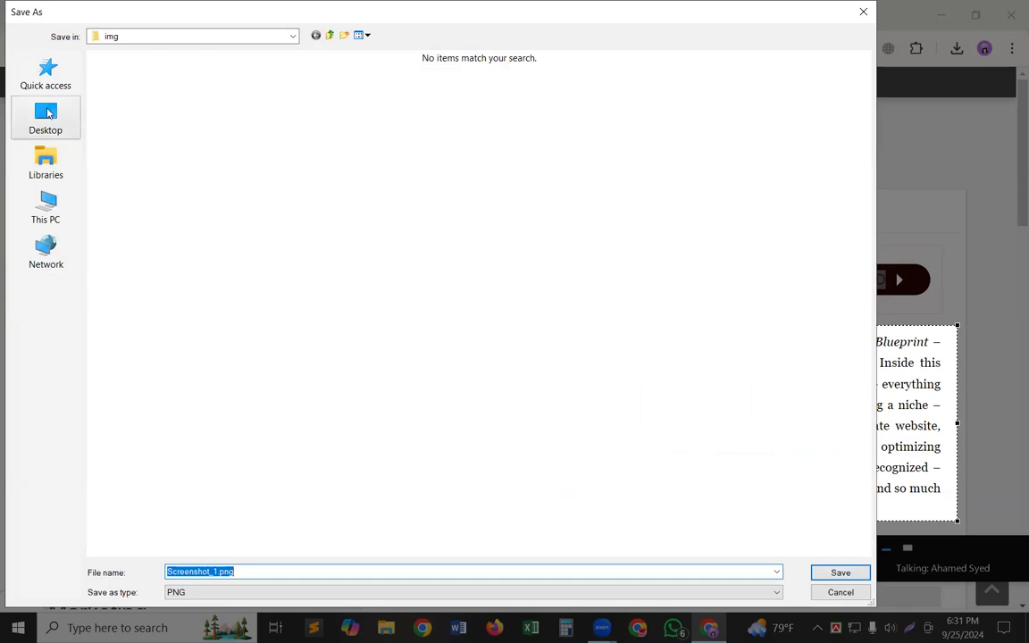
left_click(68, 121)
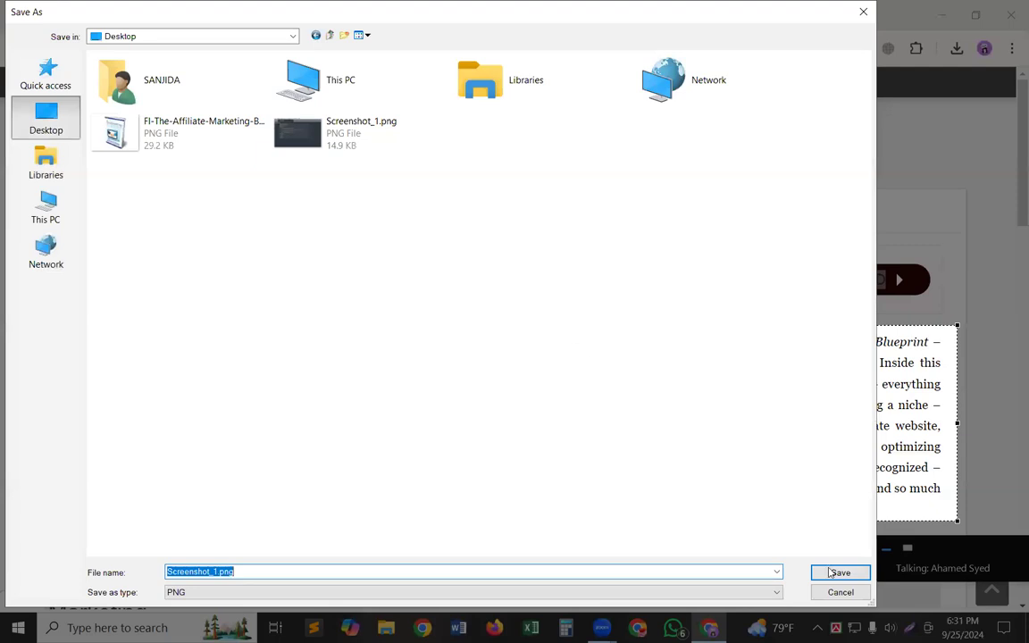
left_click(855, 572)
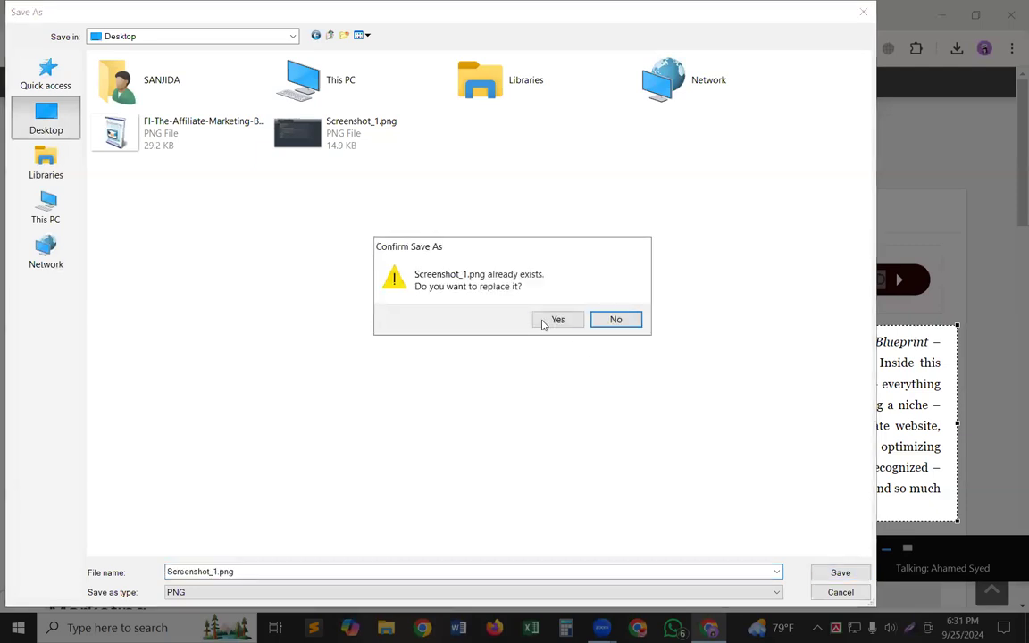
left_click(542, 321)
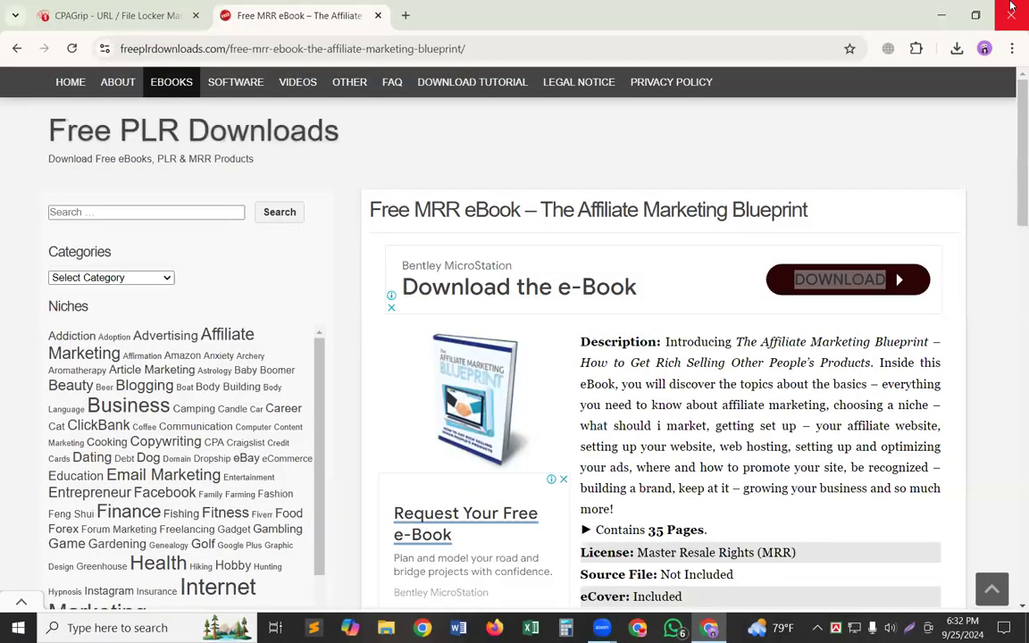
Preview Screenshot_1.png from the desktop, close it, and move its icon directly below the saved ebook cover image.
left_click(941, 15)
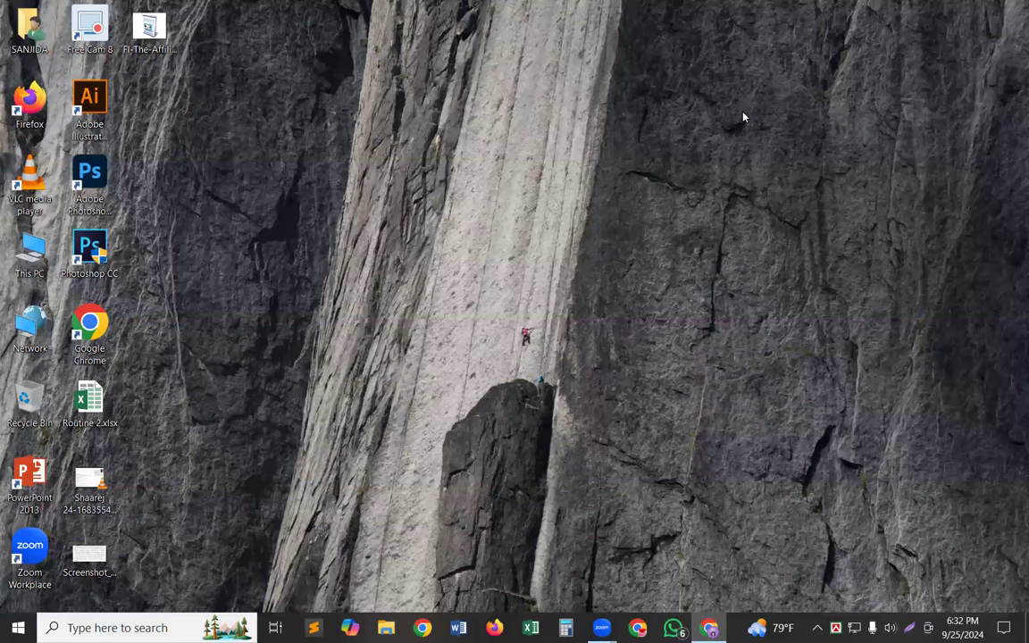
left_click(112, 577)
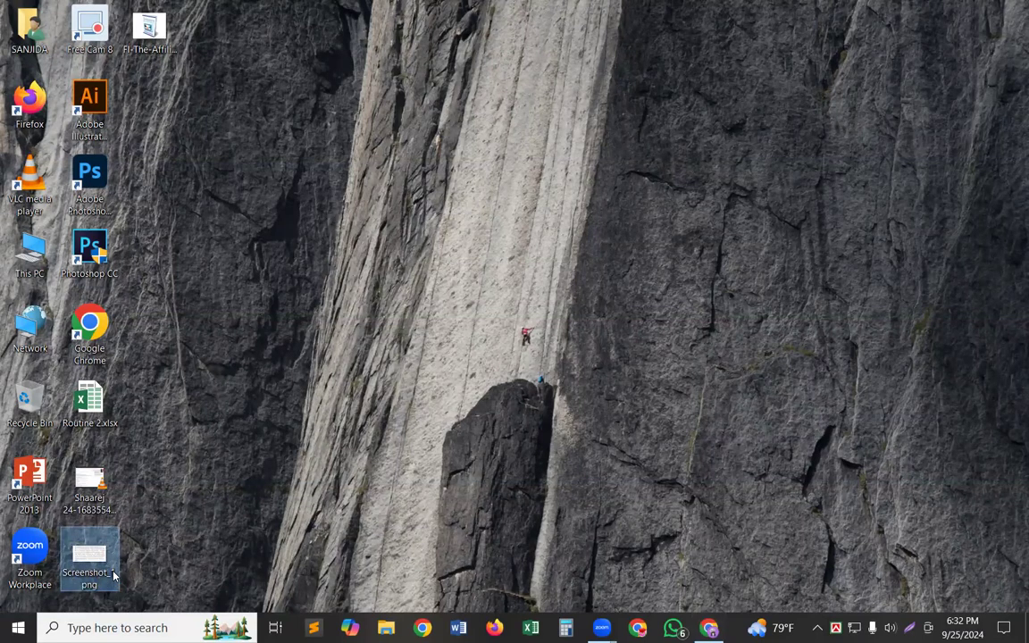
double_click(95, 575)
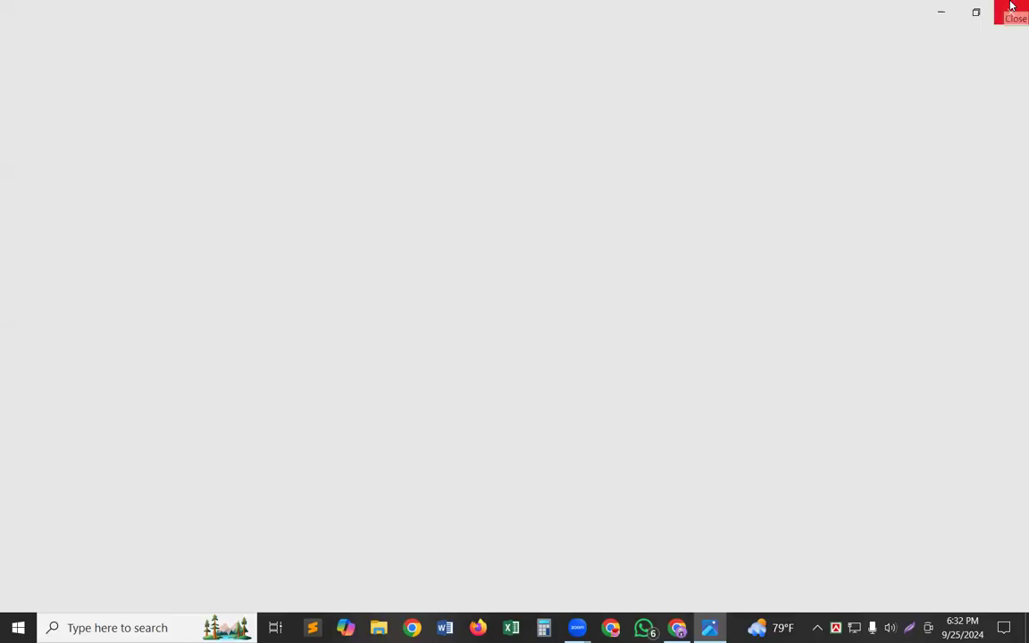
left_click(1011, 6)
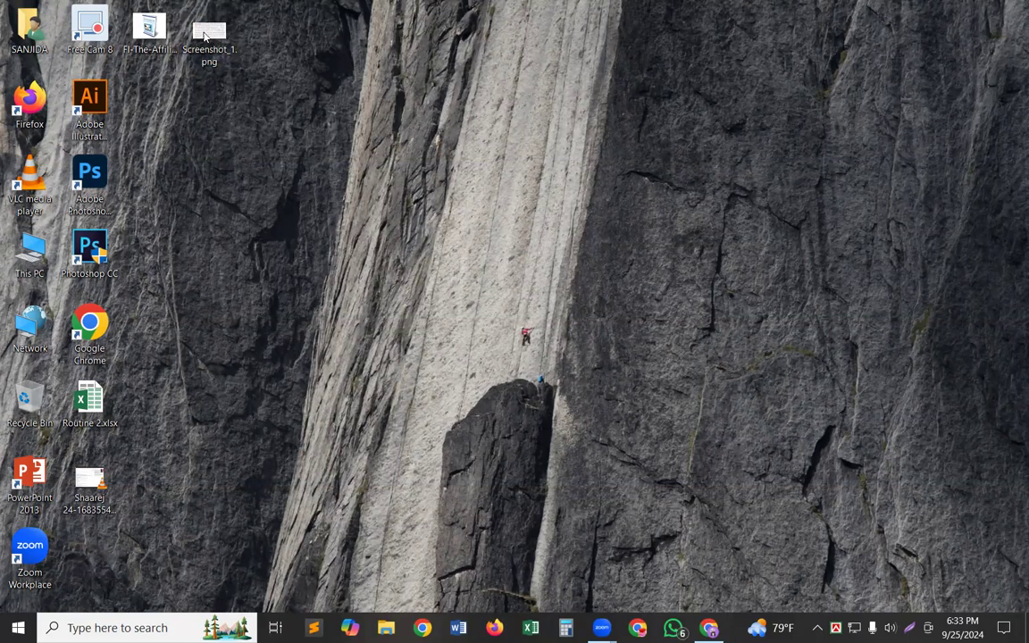
left_click_drag(199, 52, 151, 107)
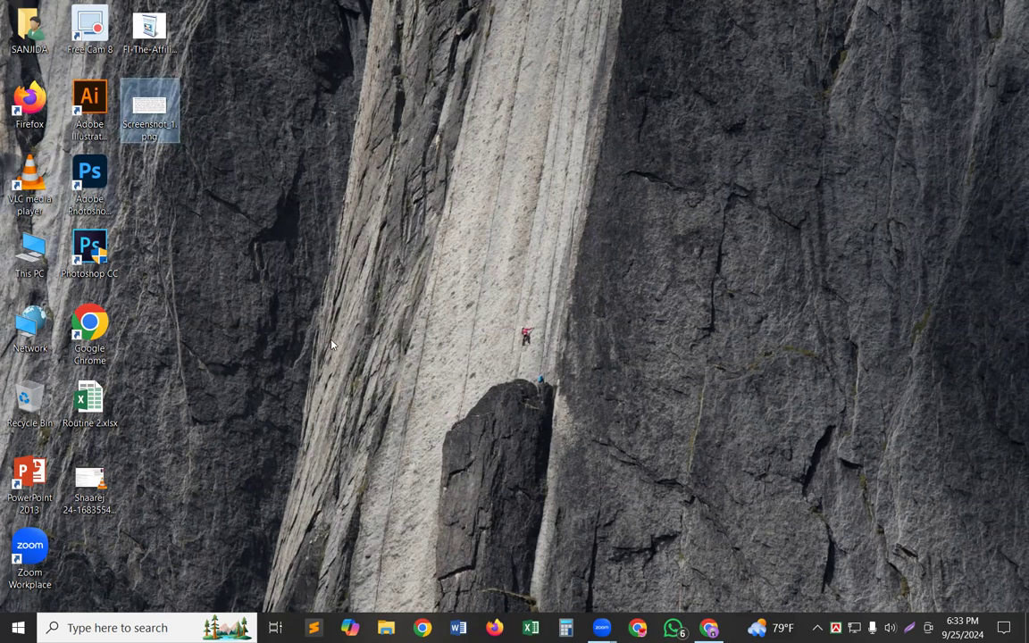
Open the Online2PDF JPG to WORD converter in the other Chrome profile, dismiss the developer mode notice, and copy the page address.
left_click(711, 628)
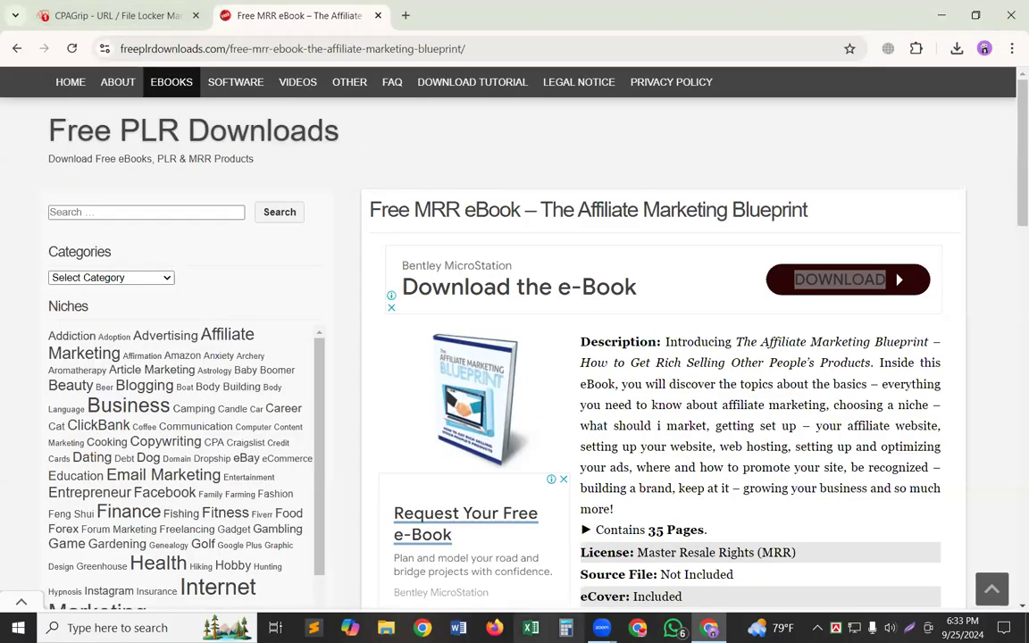
left_click(639, 631)
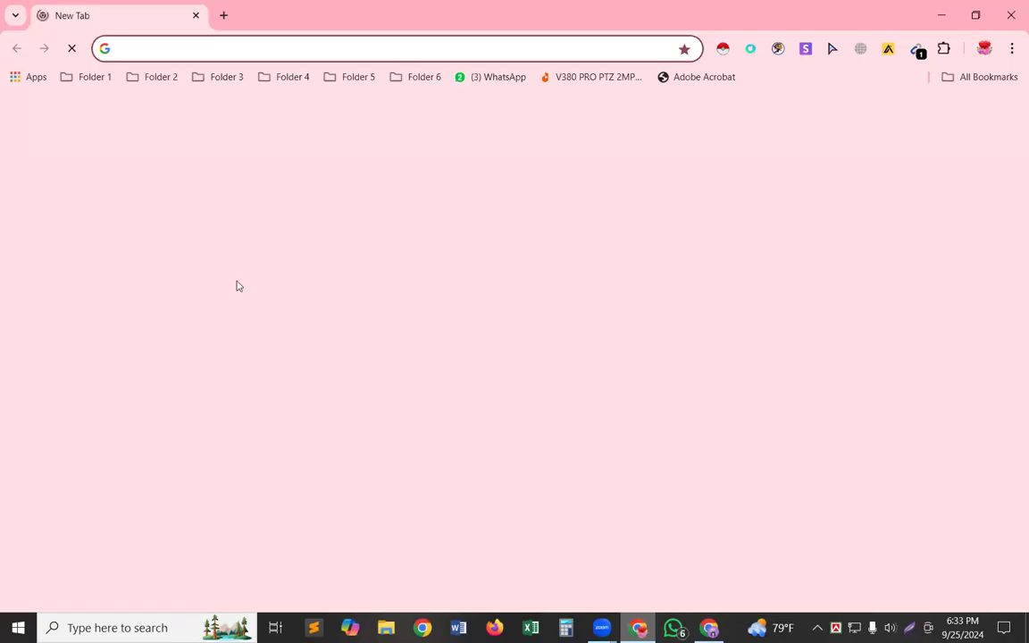
left_click(94, 78)
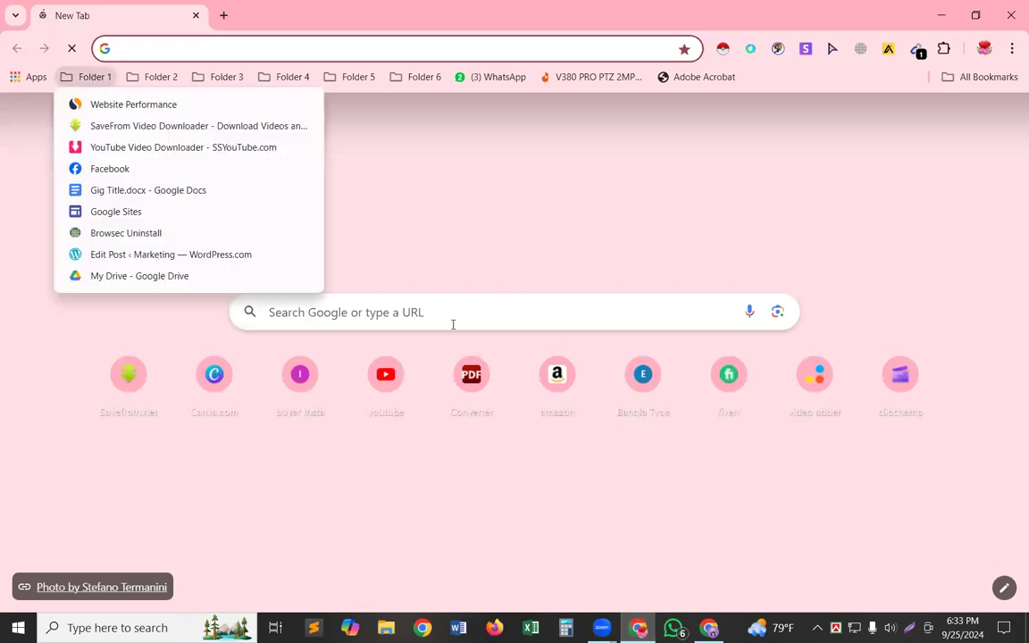
left_click(469, 375)
left_click(468, 376)
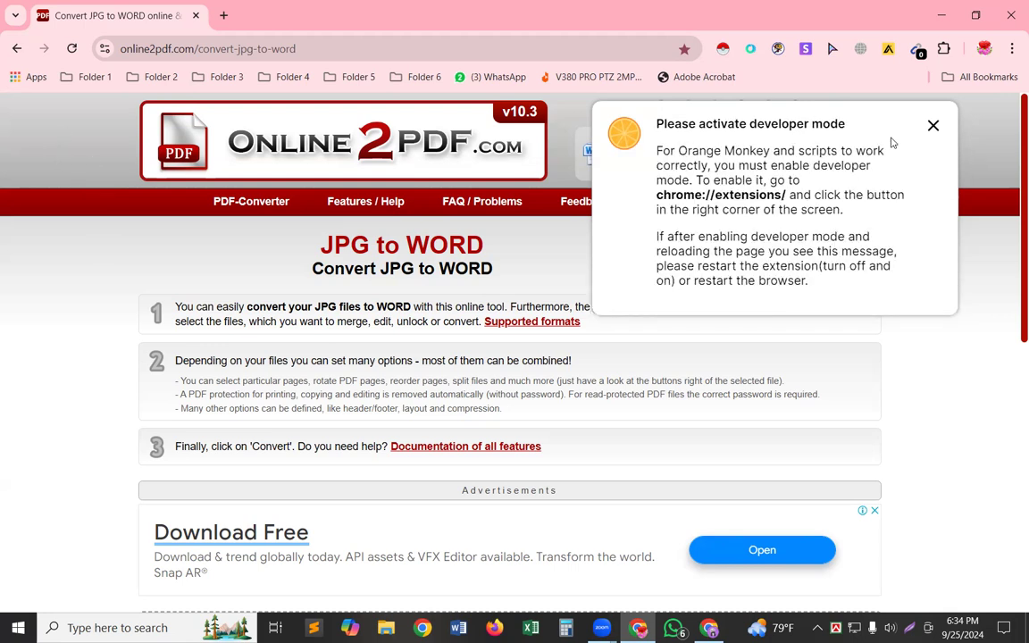
left_click(931, 129)
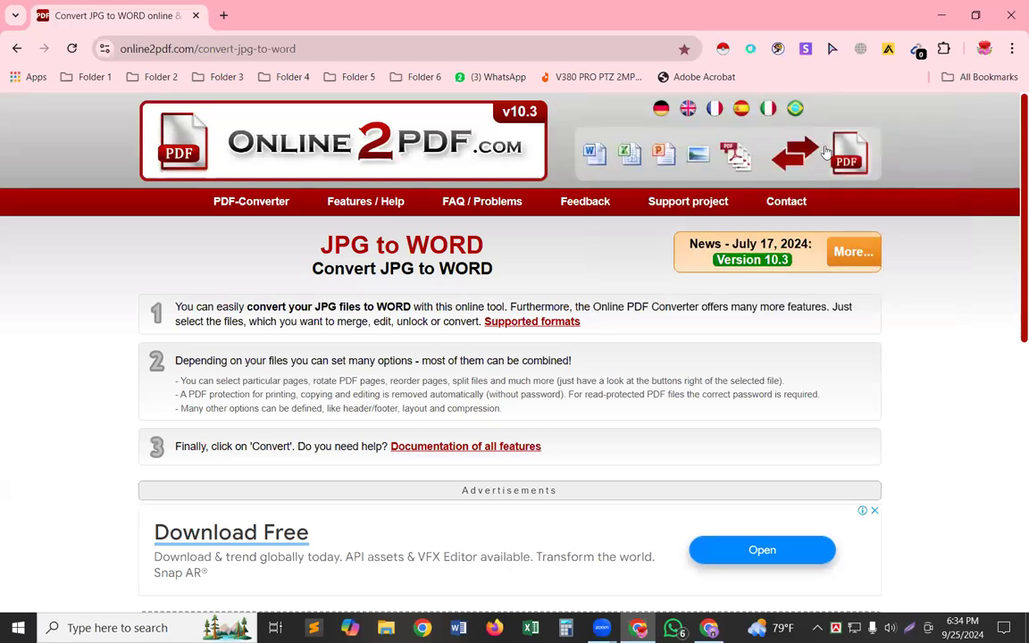
left_click(298, 51)
key("ctrl+c")
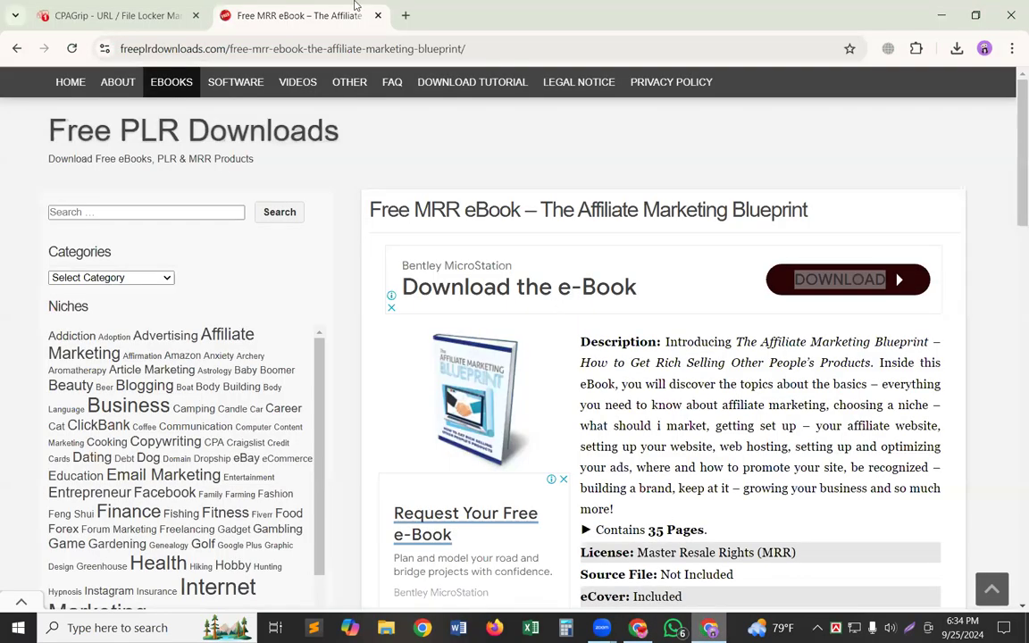
Load online2pdf.com/convert-jpg-to-word in a new tab of the Chrome window containing the ebook page.
left_click(405, 15)
key("ctrl+v")
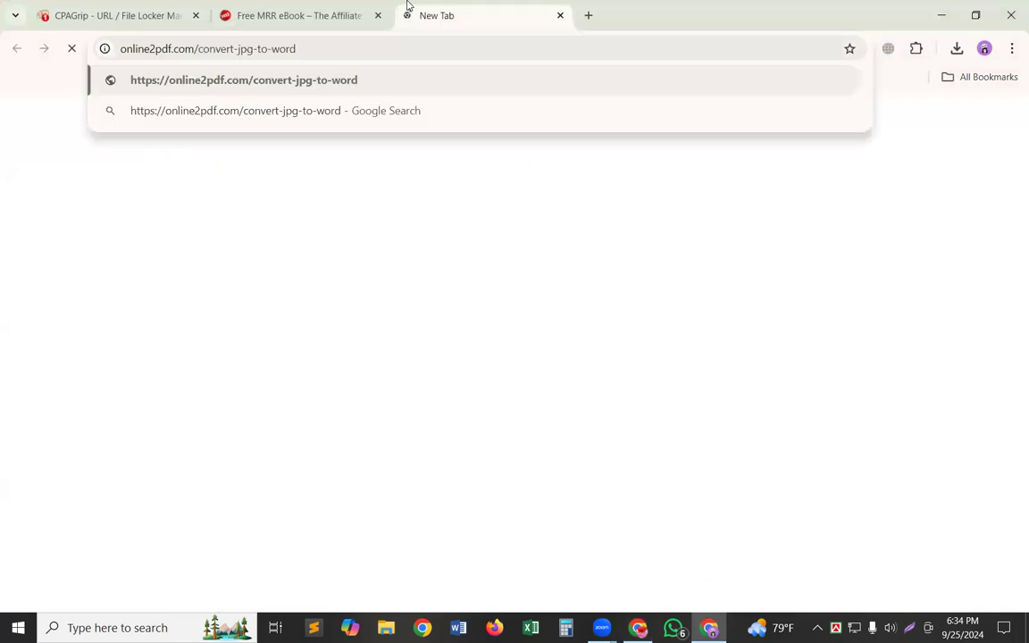
key("Return")
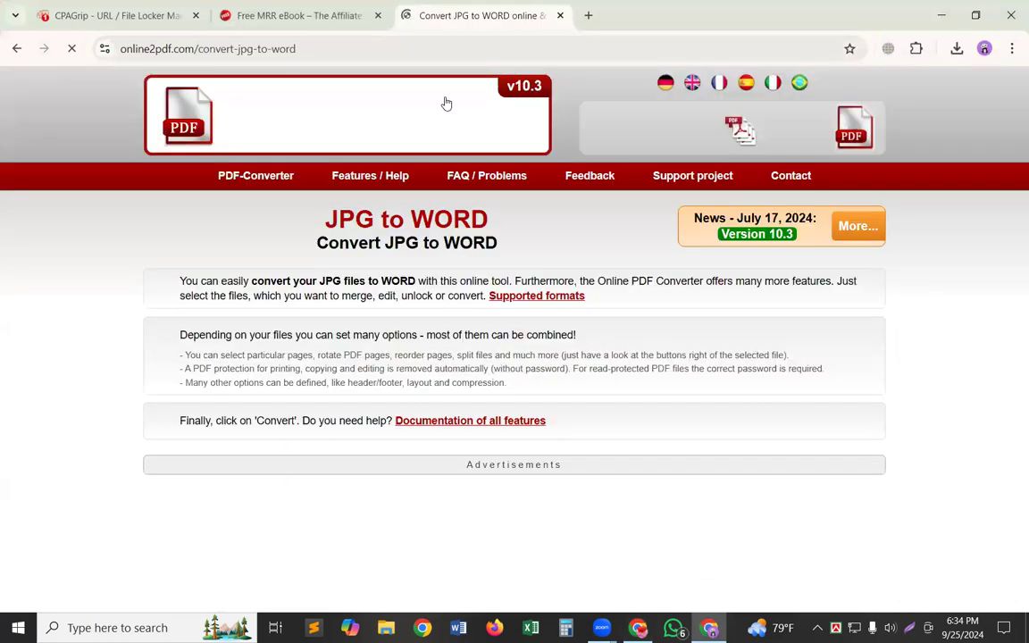
Copy the JPG to WORD converter page's address and remove the Qwikad shortcut from a new tab's shortcuts.
left_click(254, 46)
key("ctrl+c")
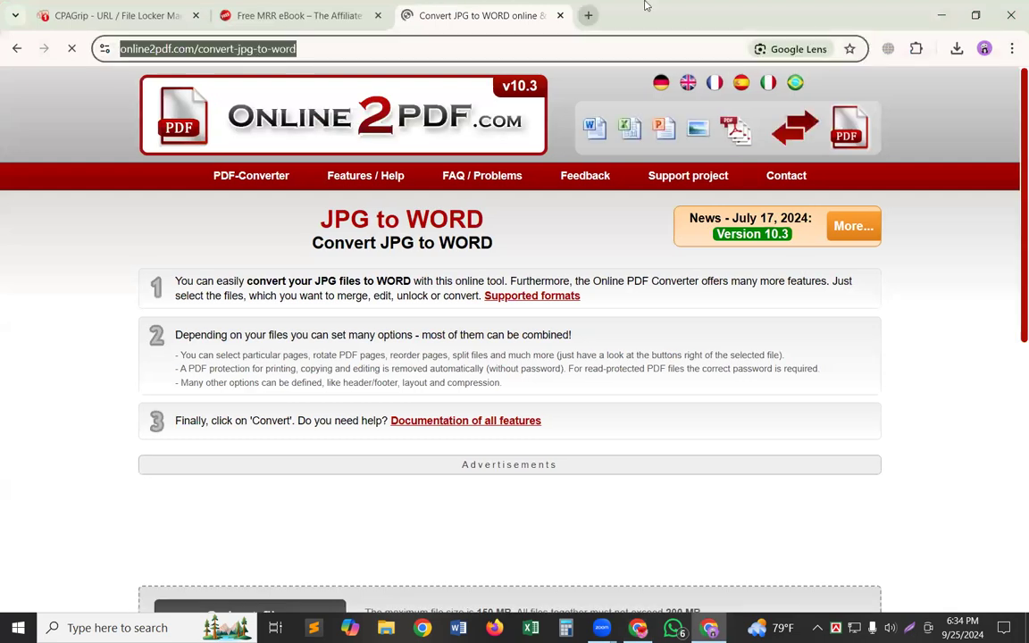
key("ctrl+t")
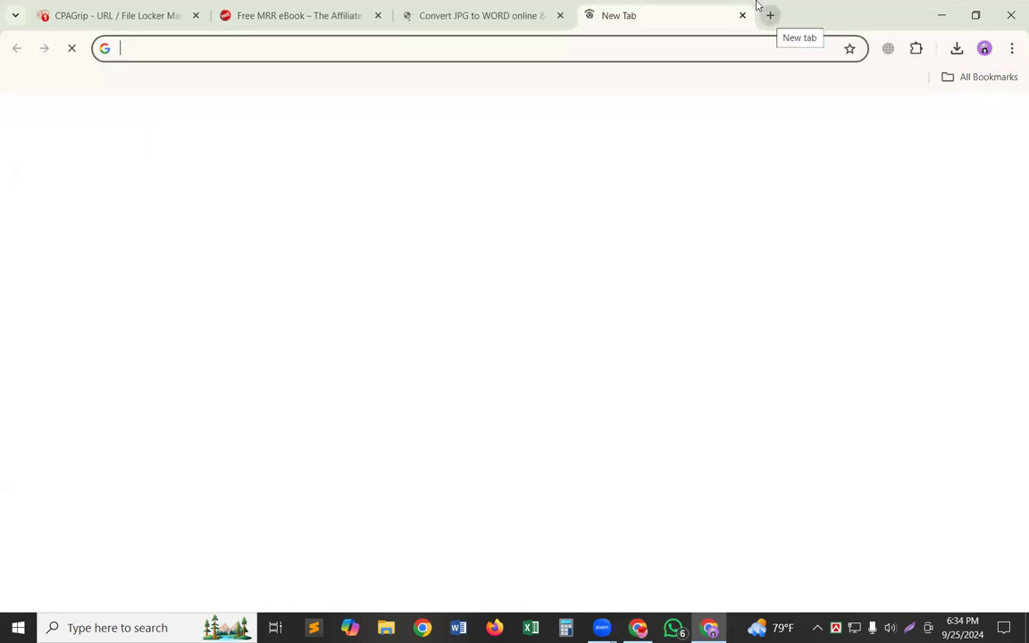
left_click(615, 14)
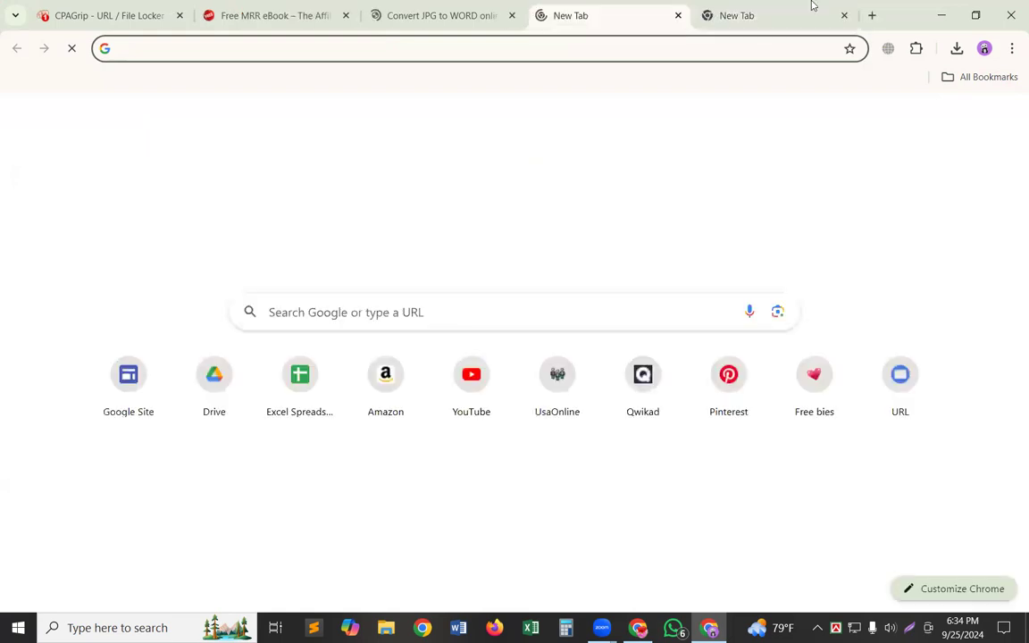
left_click(843, 15)
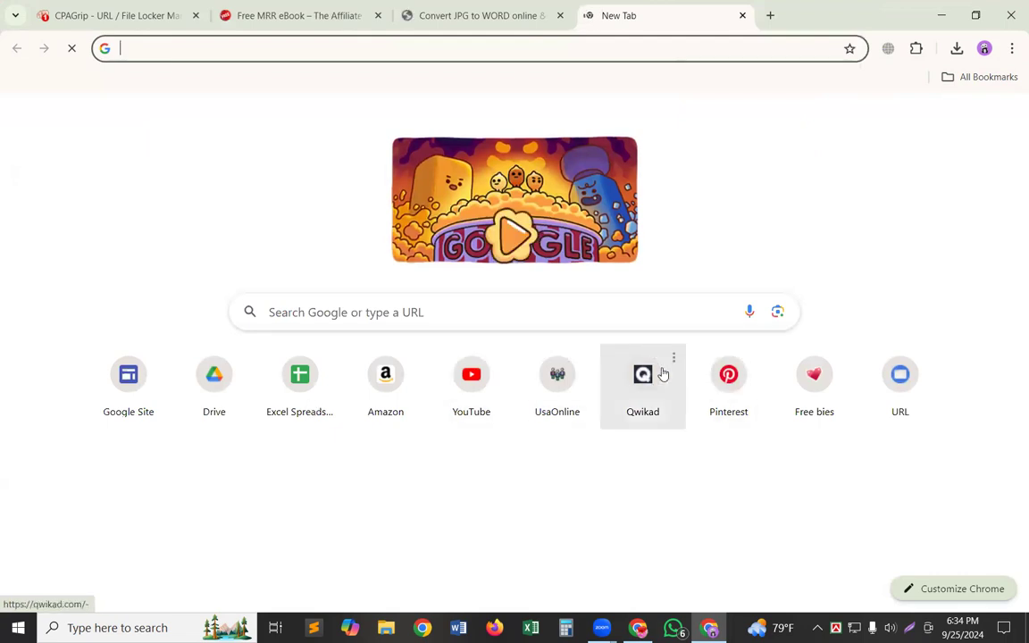
left_click(671, 358)
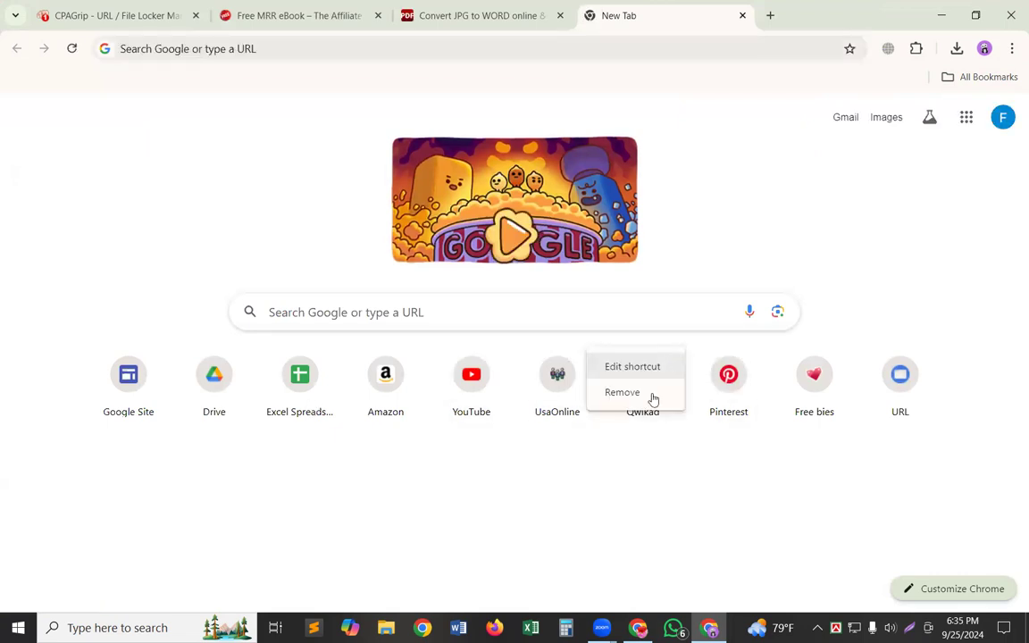
left_click(653, 399)
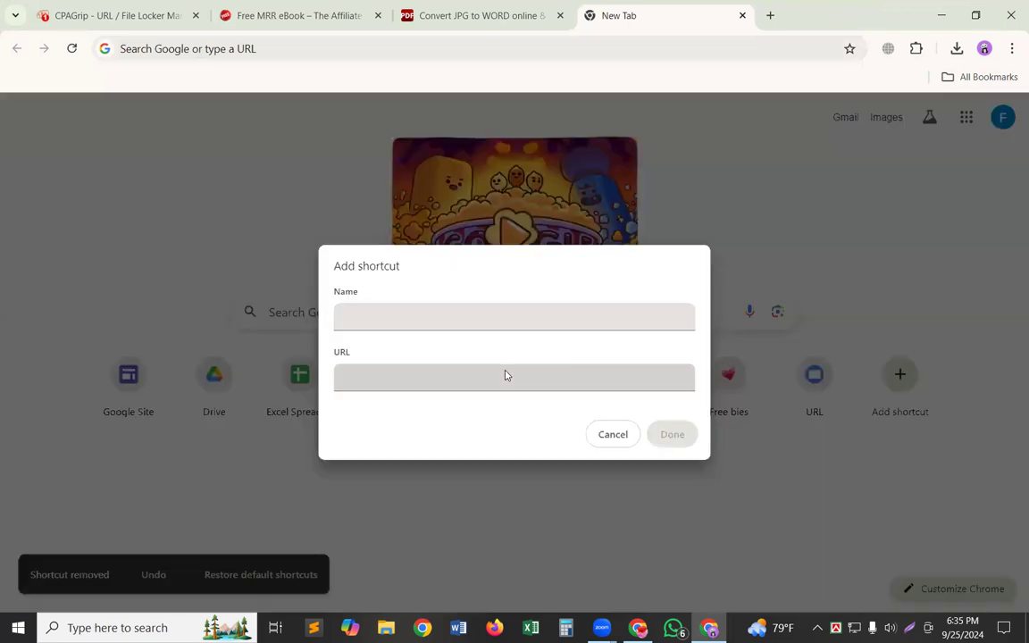
left_click(506, 372)
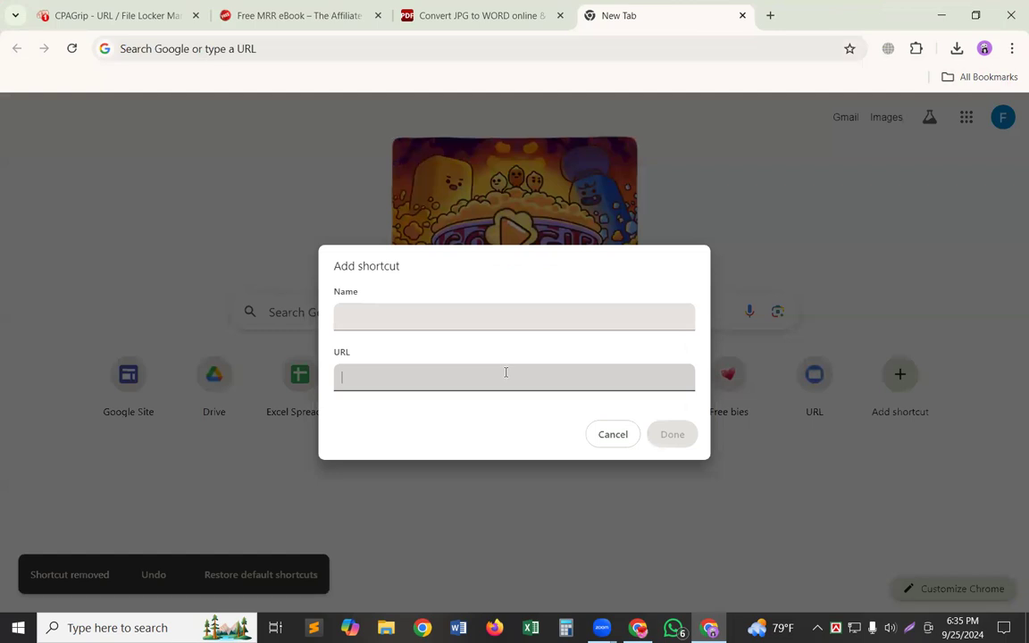
key("ctrl+v")
left_click(503, 317)
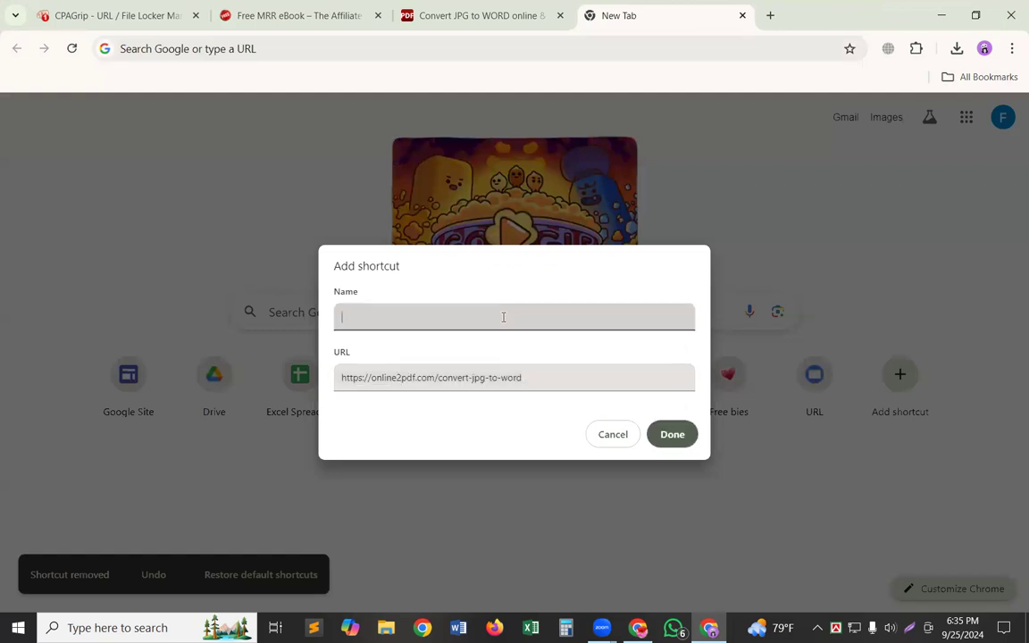
type("conv")
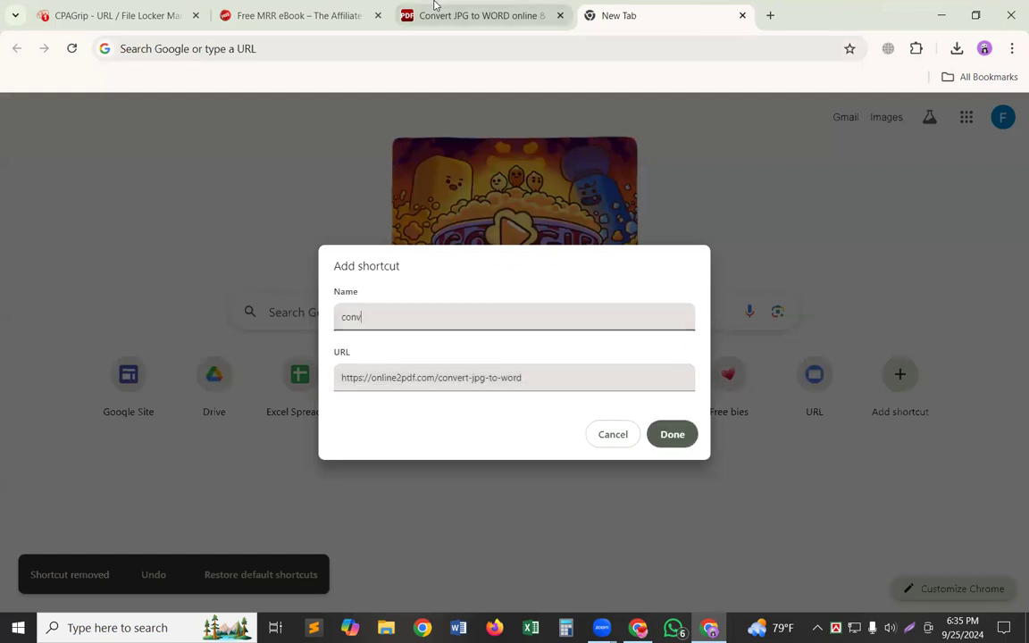
type("erter")
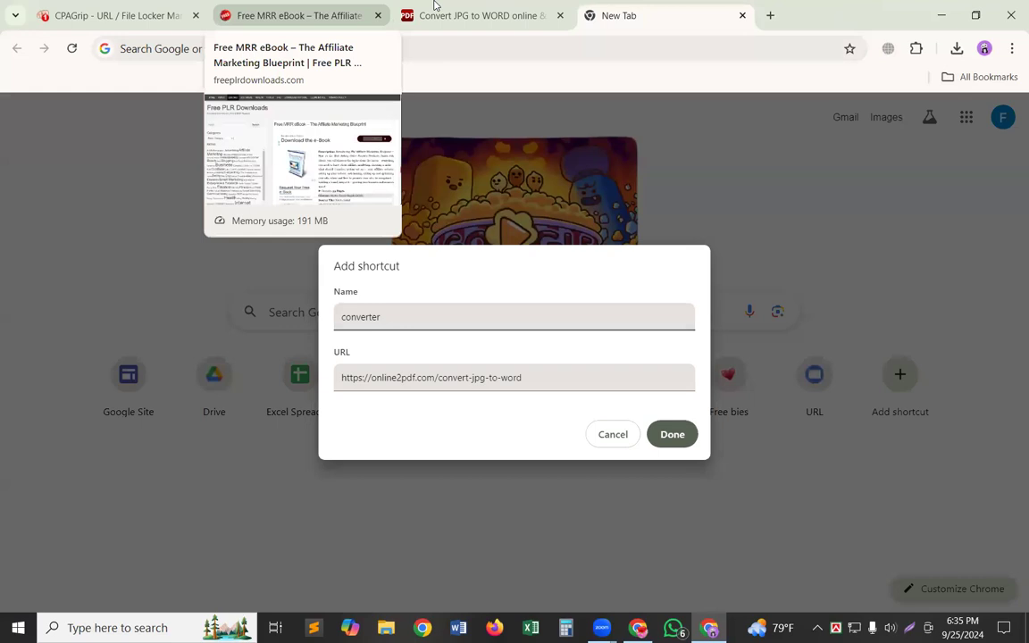
key("Home")
type("p")
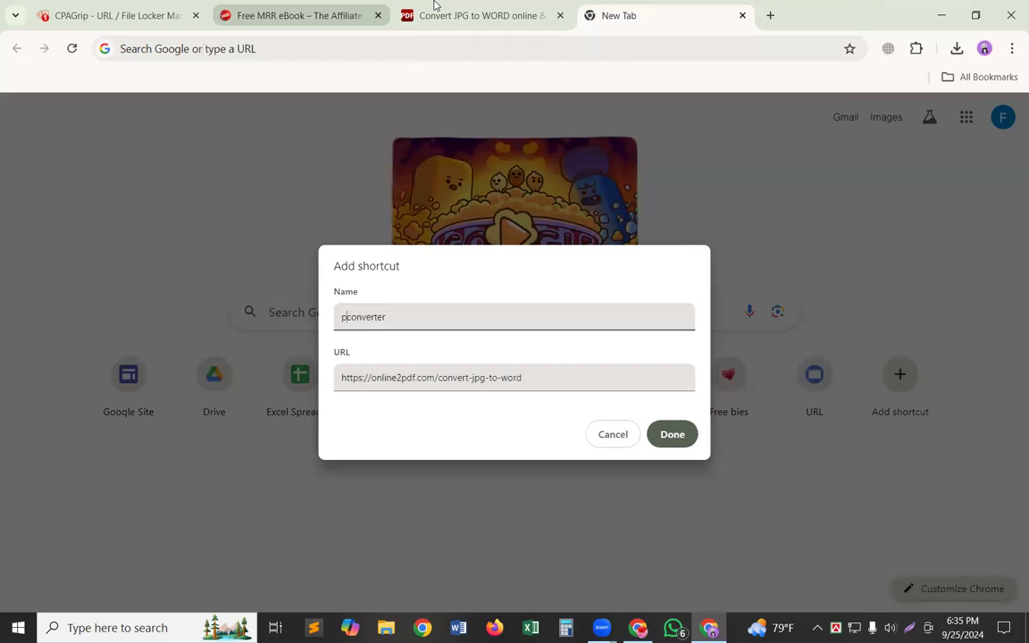
type("df")
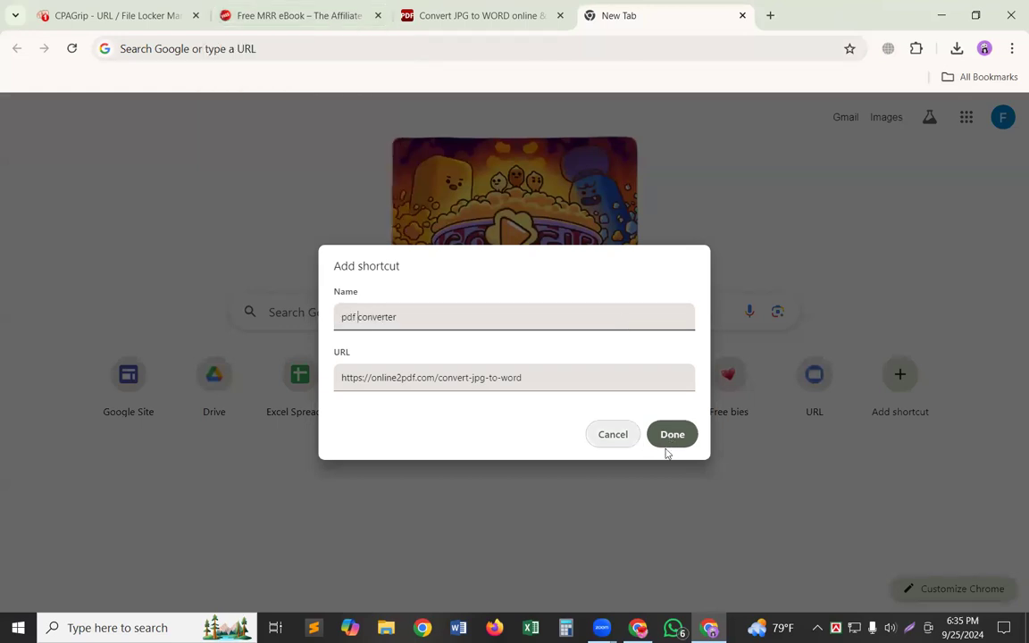
key("Return")
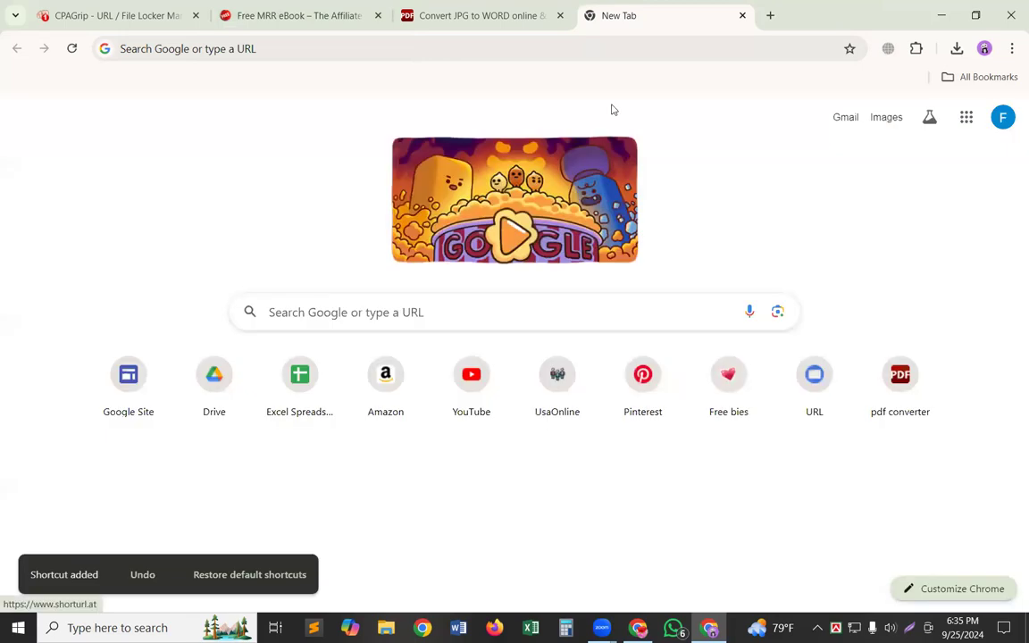
Close the new tab and load Screenshot_1.png from the Desktop into the JPG to WORD converter.
left_click(534, 11)
left_click(741, 16)
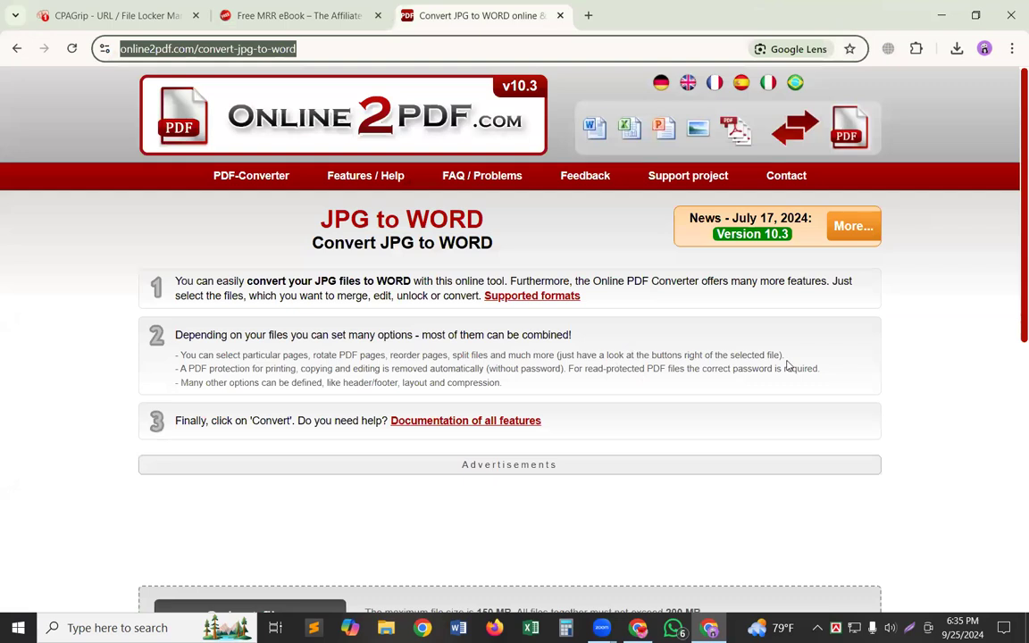
left_click(921, 351)
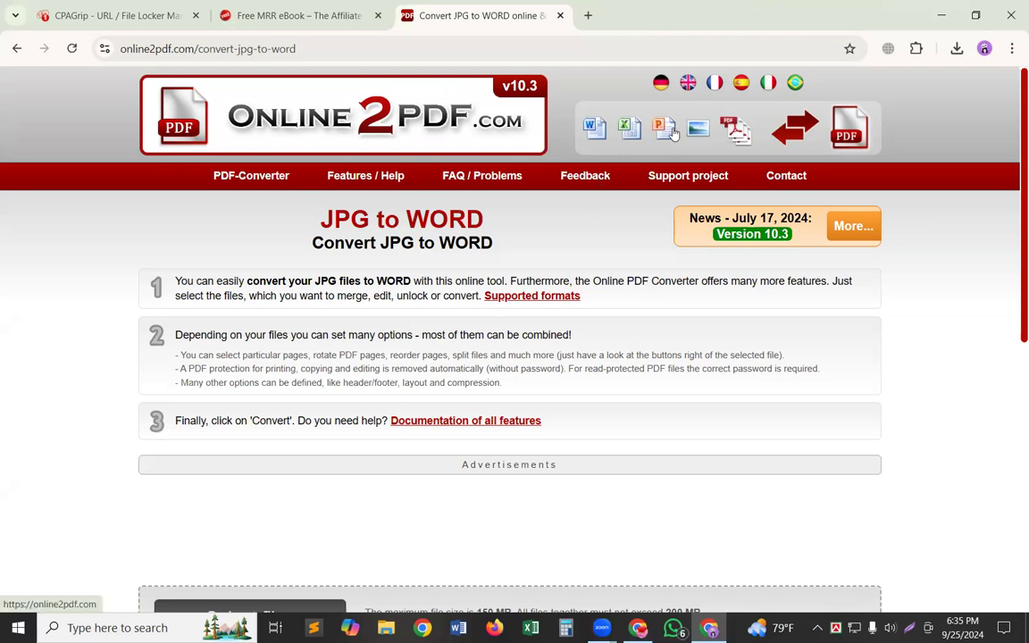
scroll(540, 304, "down", 5)
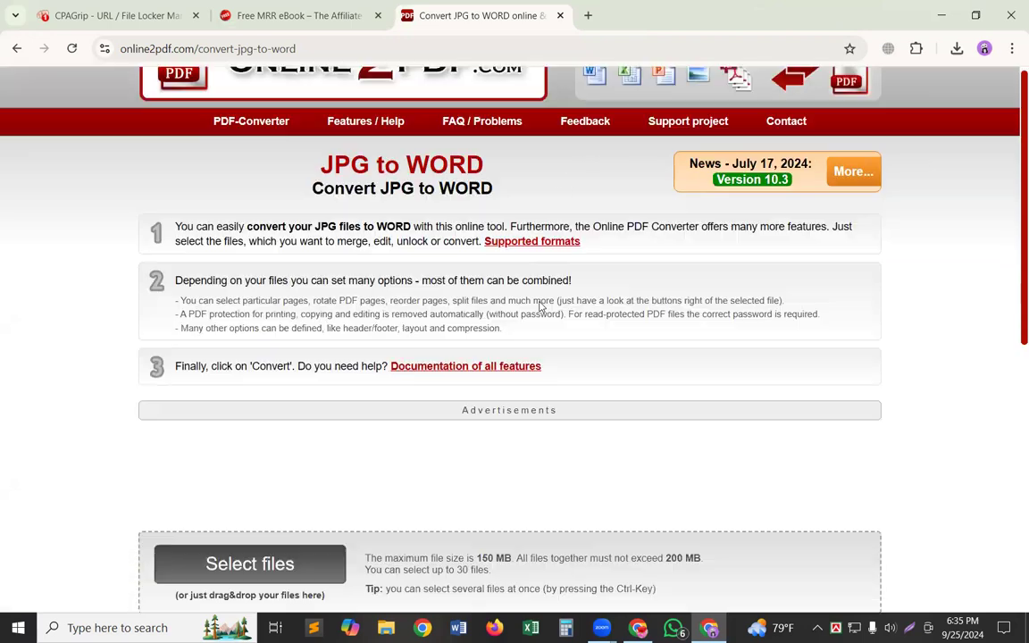
scroll(540, 307, "up", 1)
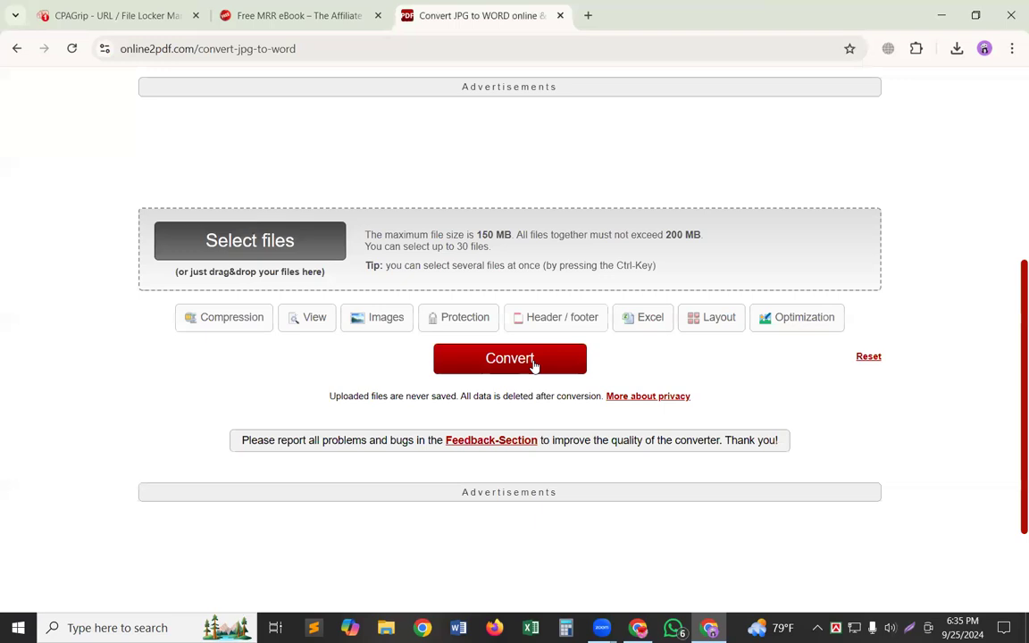
left_click(261, 246)
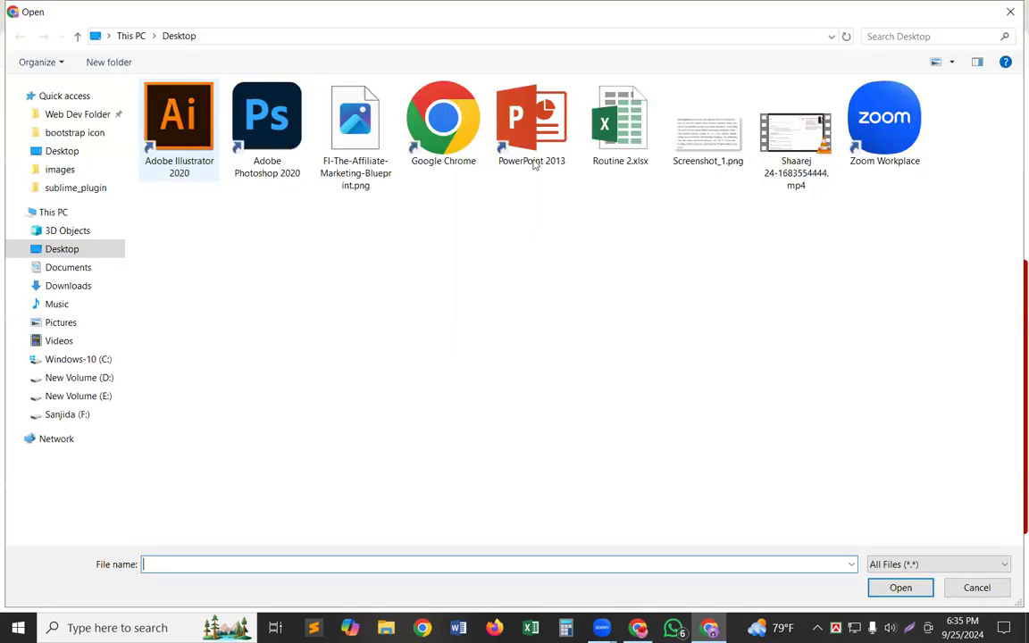
left_click(699, 132)
key("Return")
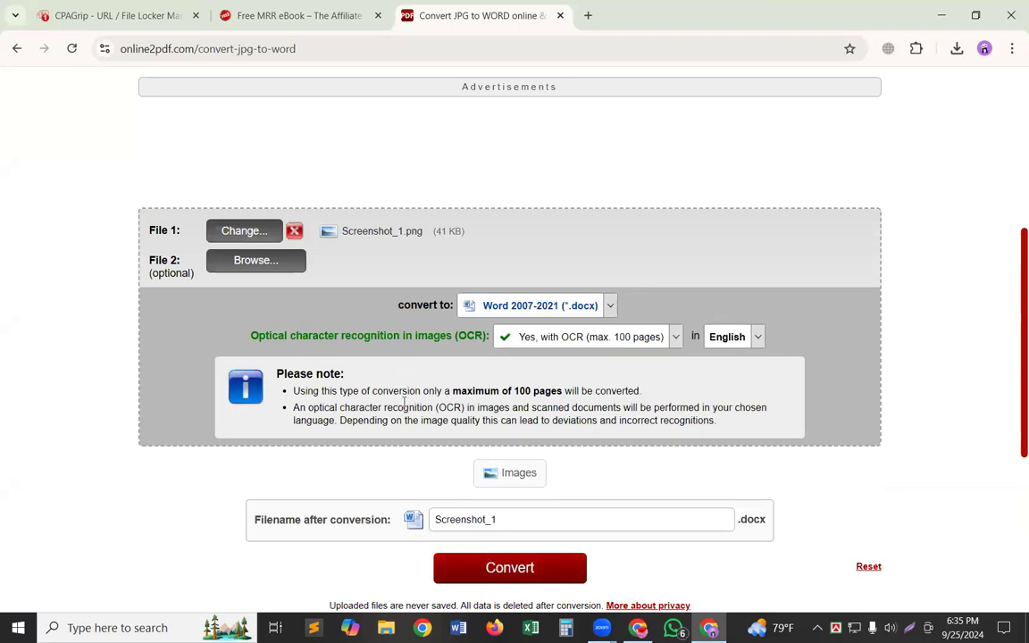
Review the conversion settings and convert Screenshot_1.png to a Word 2007-2021 document with English OCR.
scroll(403, 403, "down", 1)
scroll(402, 438, "up", 2)
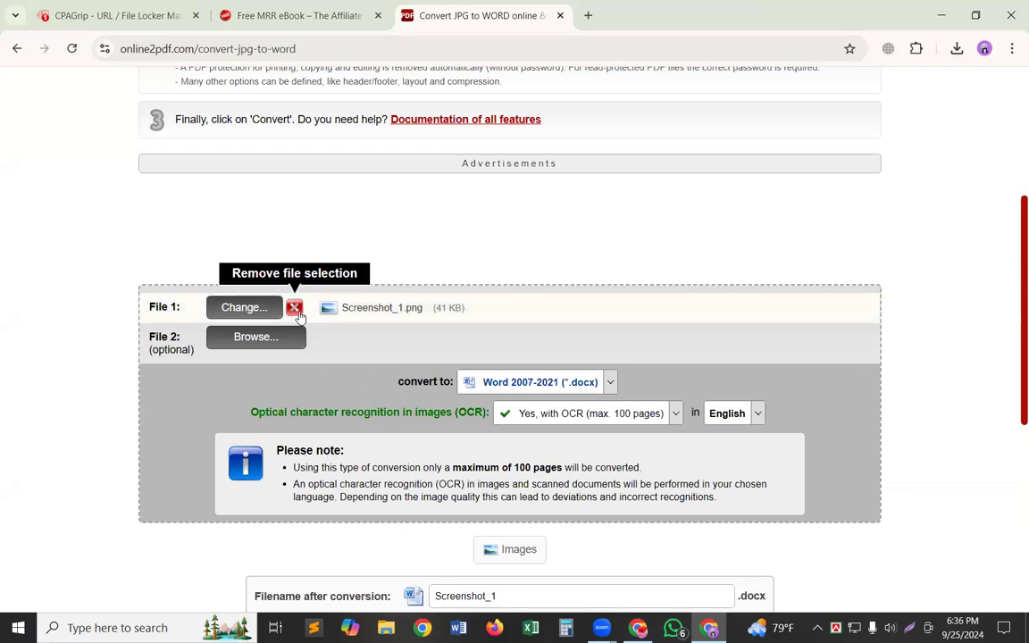
scroll(362, 456, "down", 1)
scroll(360, 451, "up", 1)
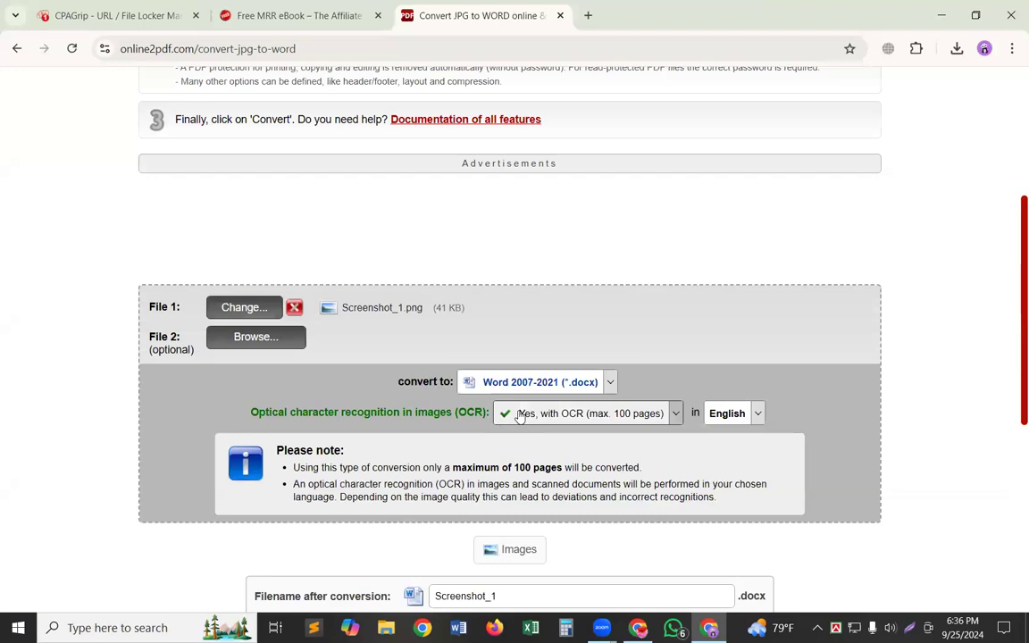
scroll(503, 476, "down", 3)
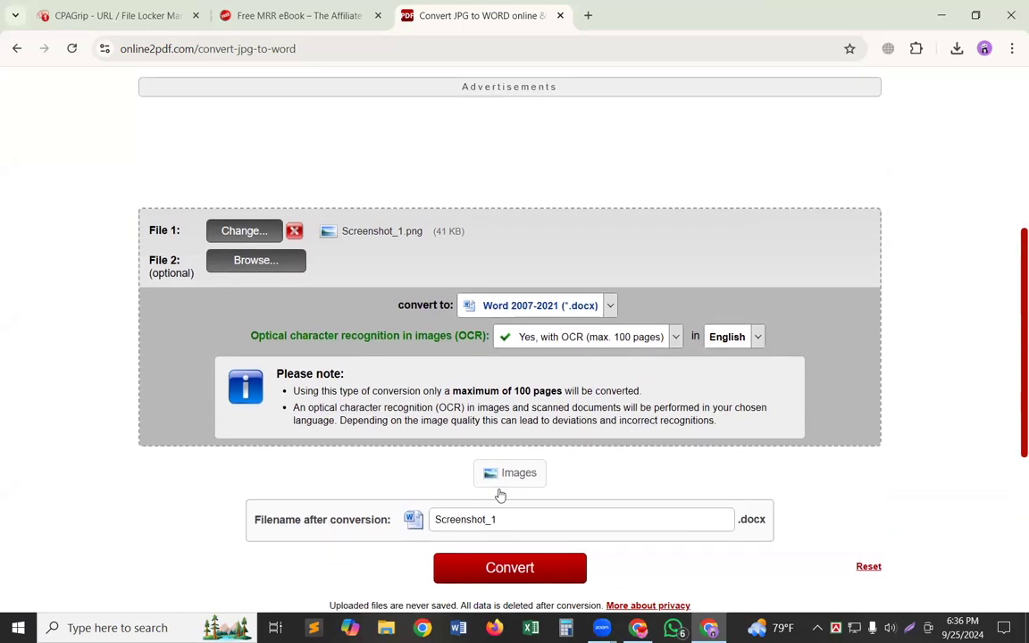
left_click(495, 579)
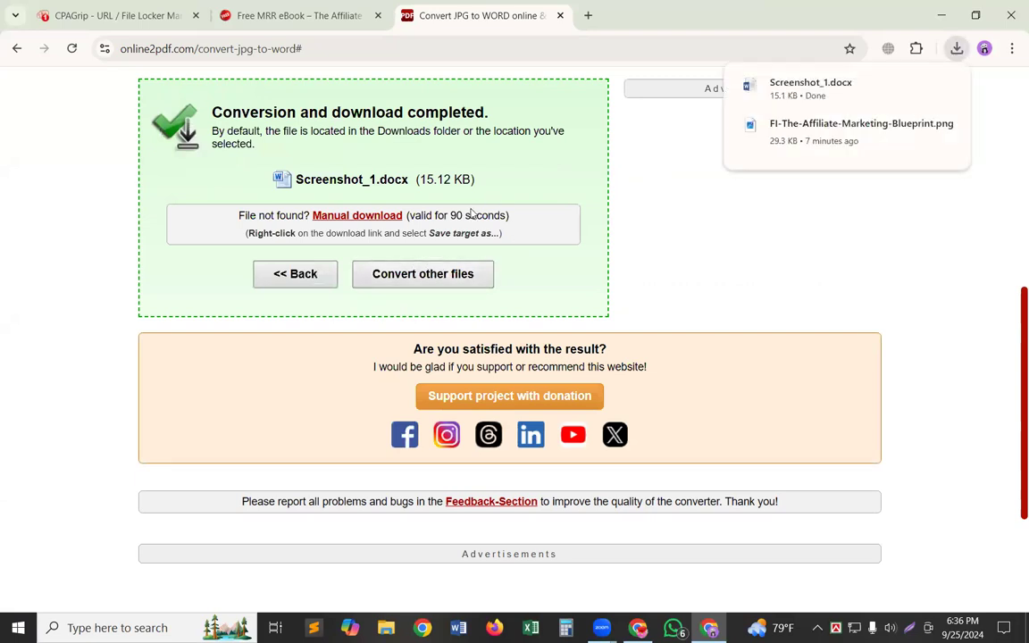
left_click(416, 282)
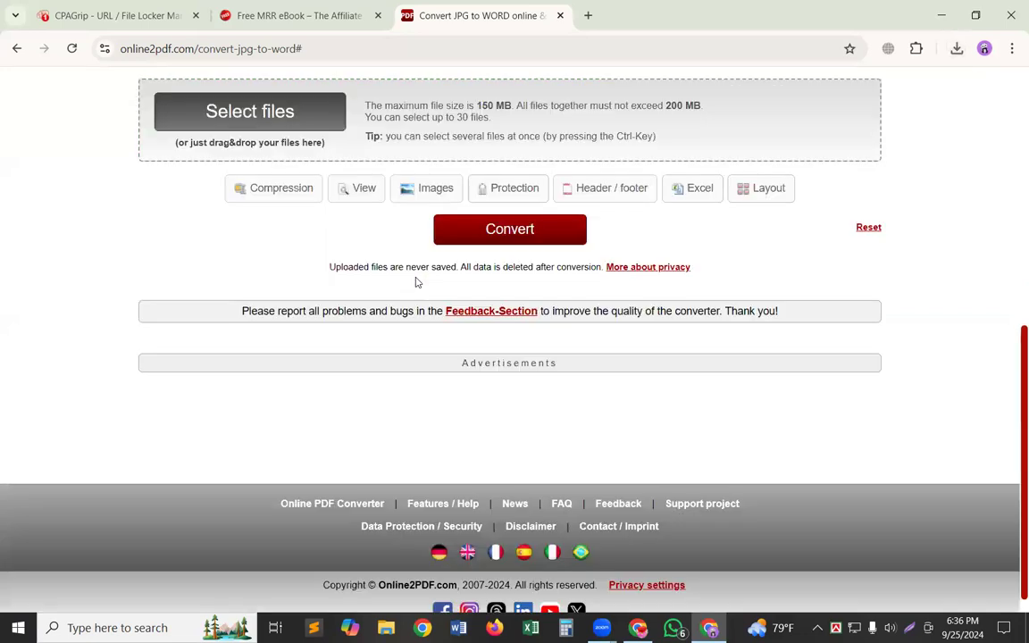
left_click(556, 229)
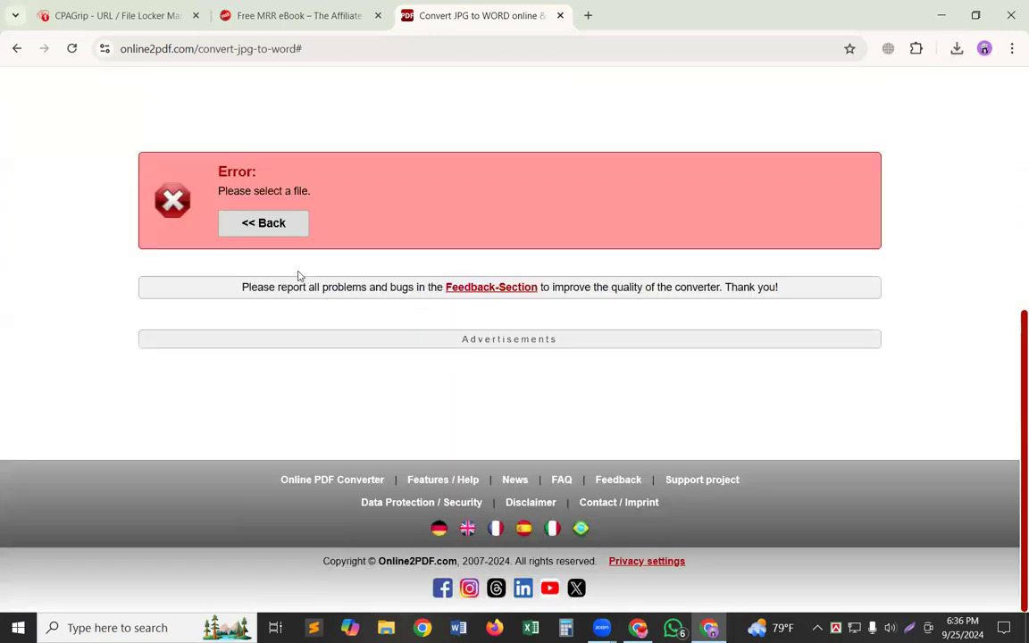
left_click(261, 223)
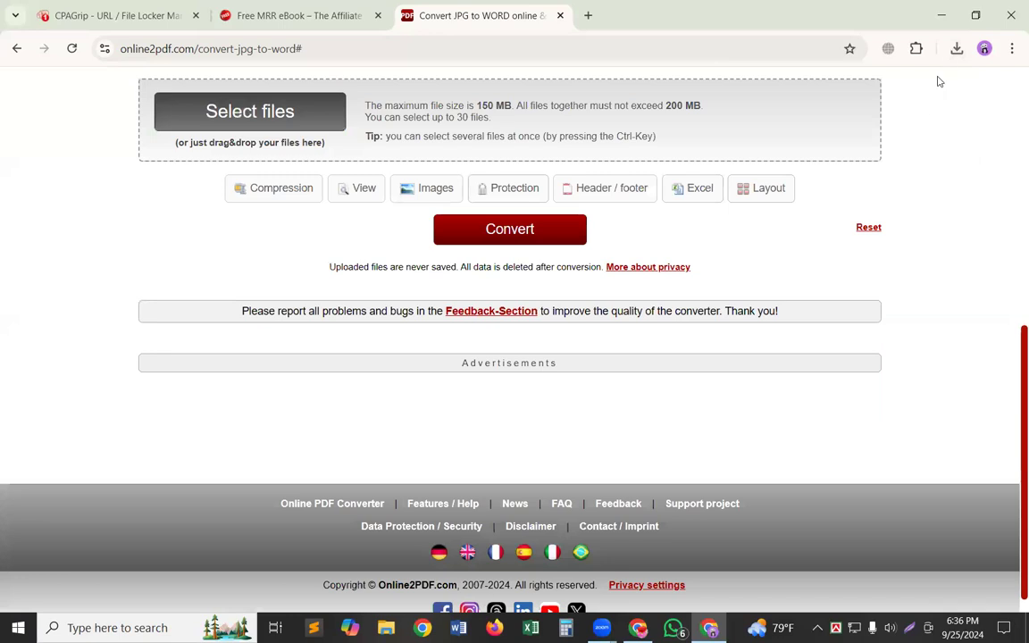
Open the downloaded Screenshot_1.docx in Word, enable editing, and dismiss the Office activation wizard.
left_click(957, 48)
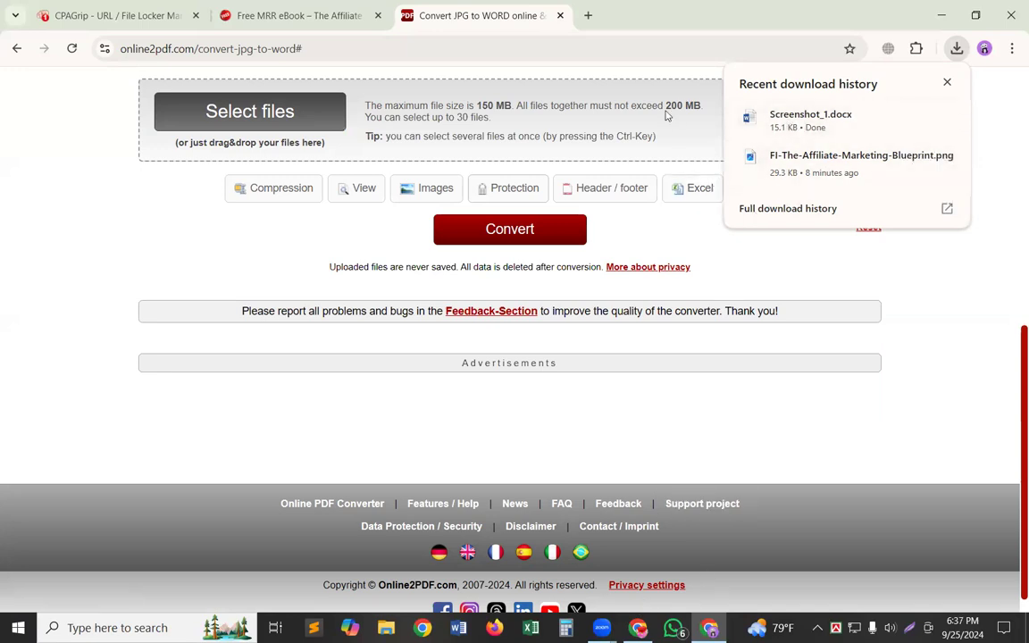
left_click(845, 122)
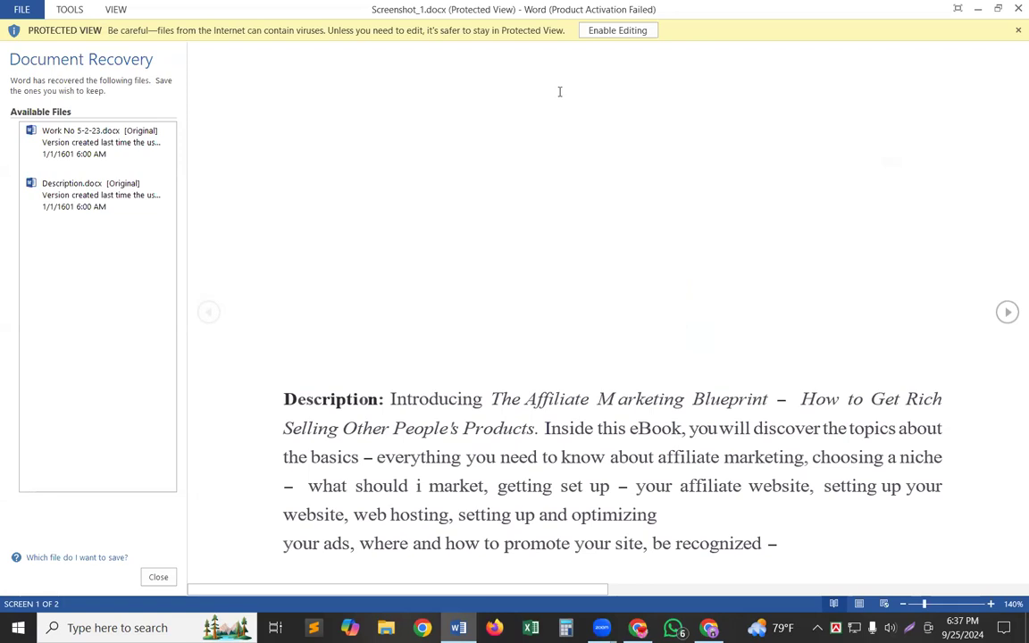
left_click(598, 32)
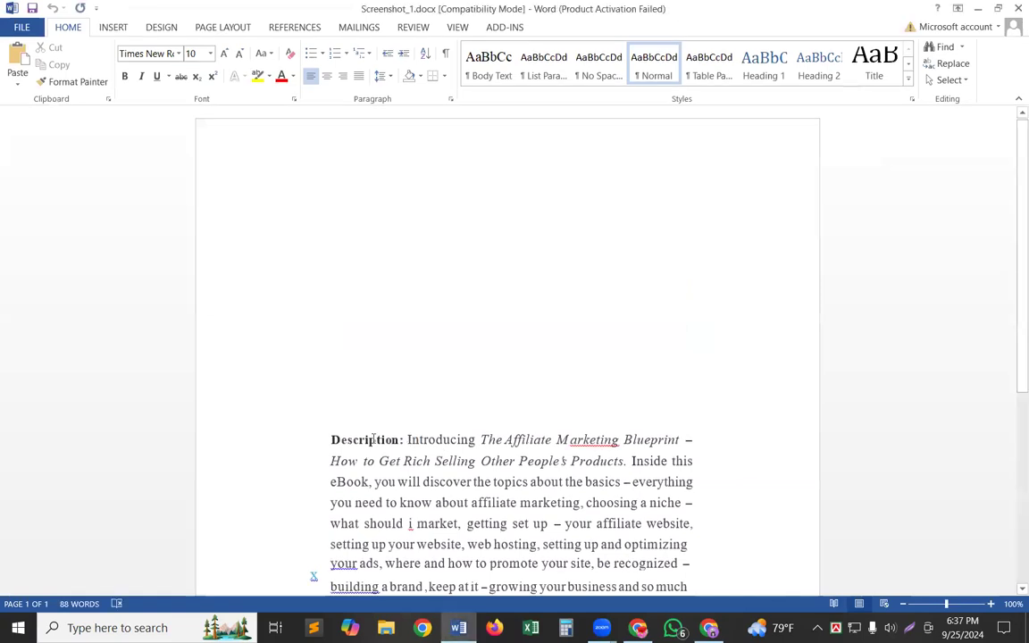
mouse_move(326, 439)
left_mouse_down()
mouse_move(374, 447)
mouse_move(328, 433)
mouse_move(332, 447)
left_mouse_up()
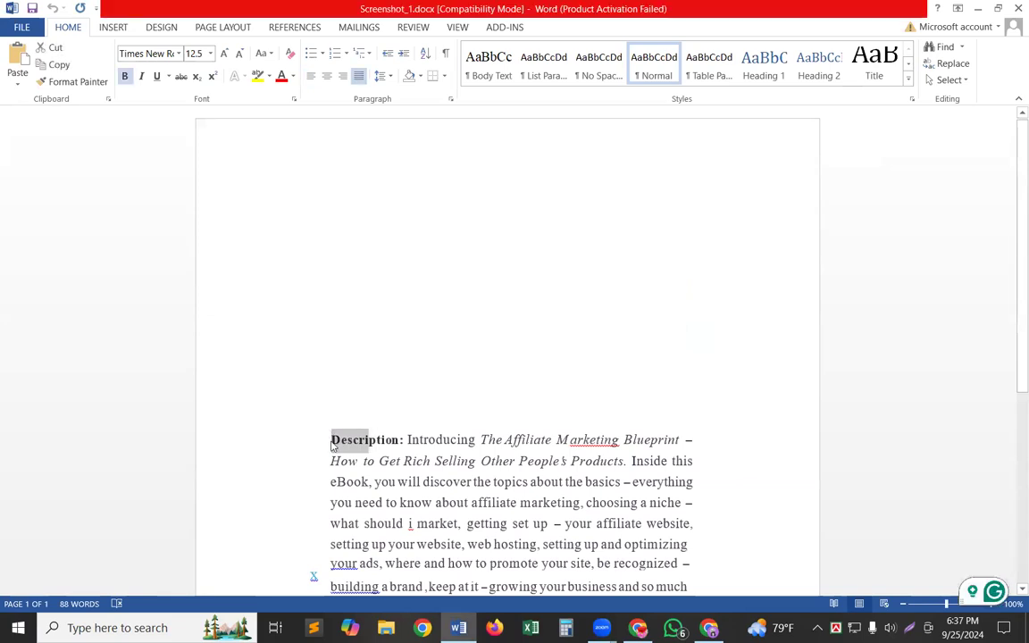
left_click(686, 140)
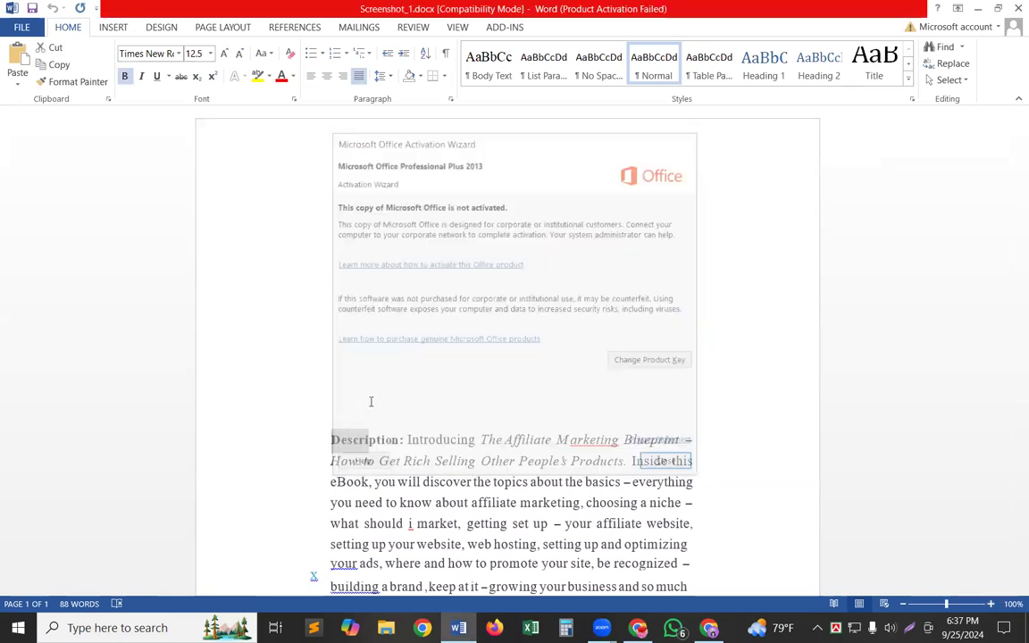
Remove the indent and the blank lines before the word "Description:" so the paragraph starts near the page's top margin.
left_click(331, 436)
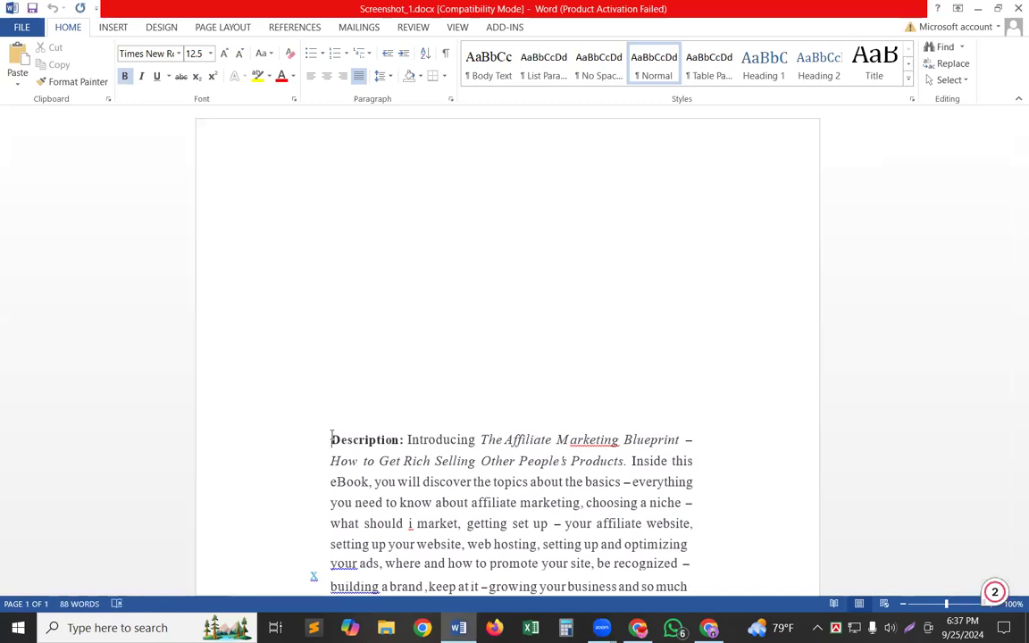
key("BackSpace")
key("BackSpace")
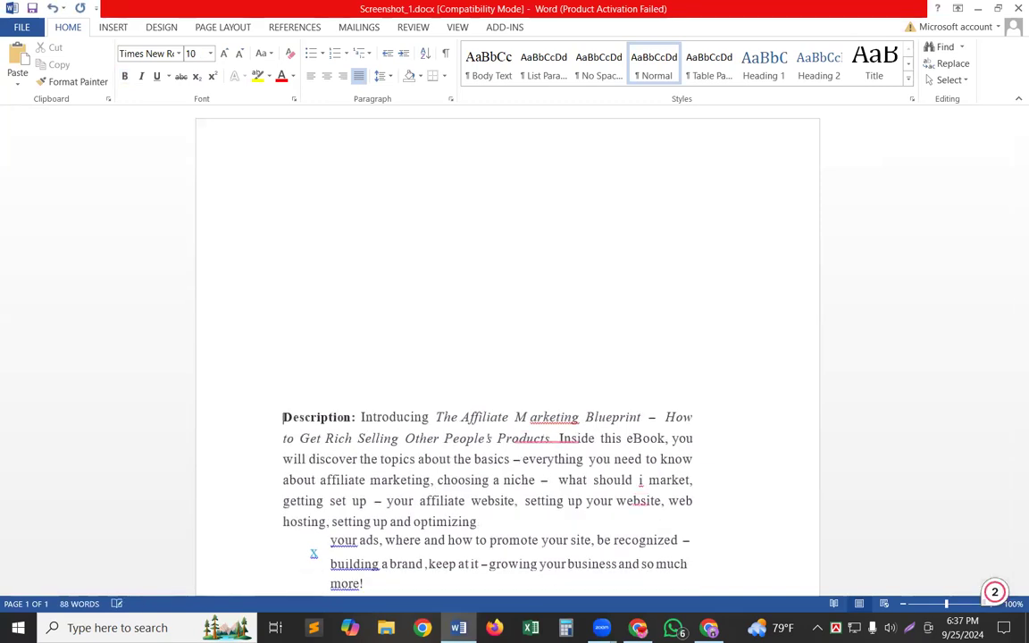
key("BackSpace")
key("BackSpace")
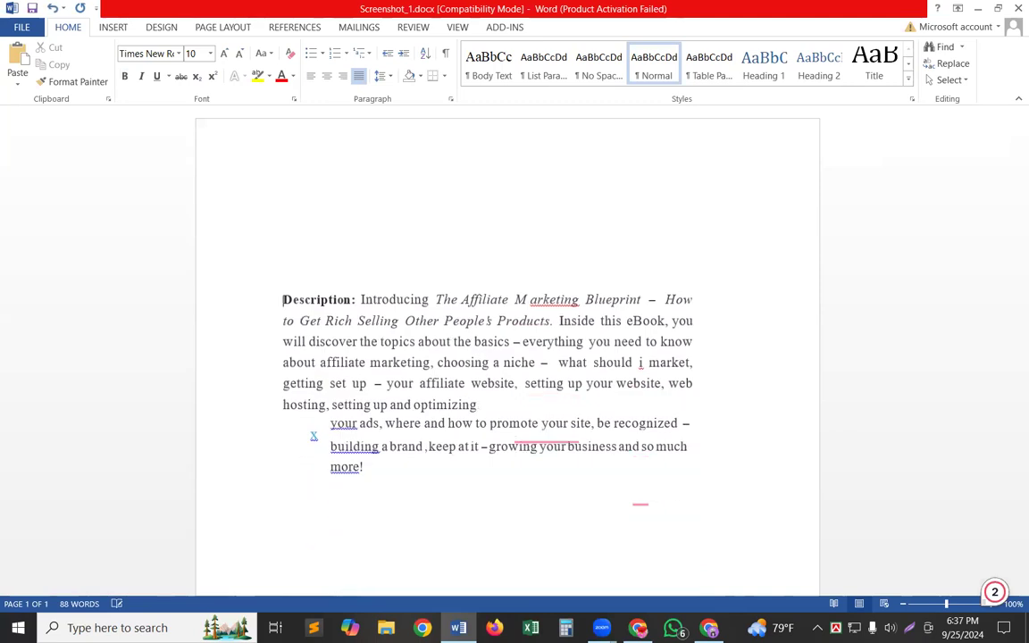
Remove the remaining blank space above "Description:" and the indents of the lines beginning "your ads", "building a brand" and "more!".
key("BackSpace")
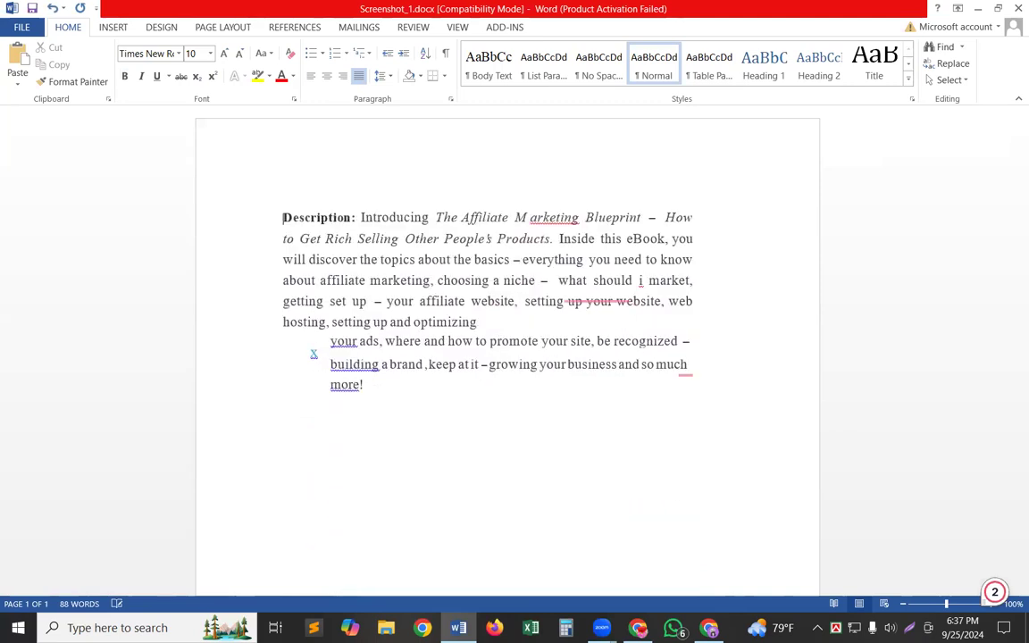
key("BackSpace")
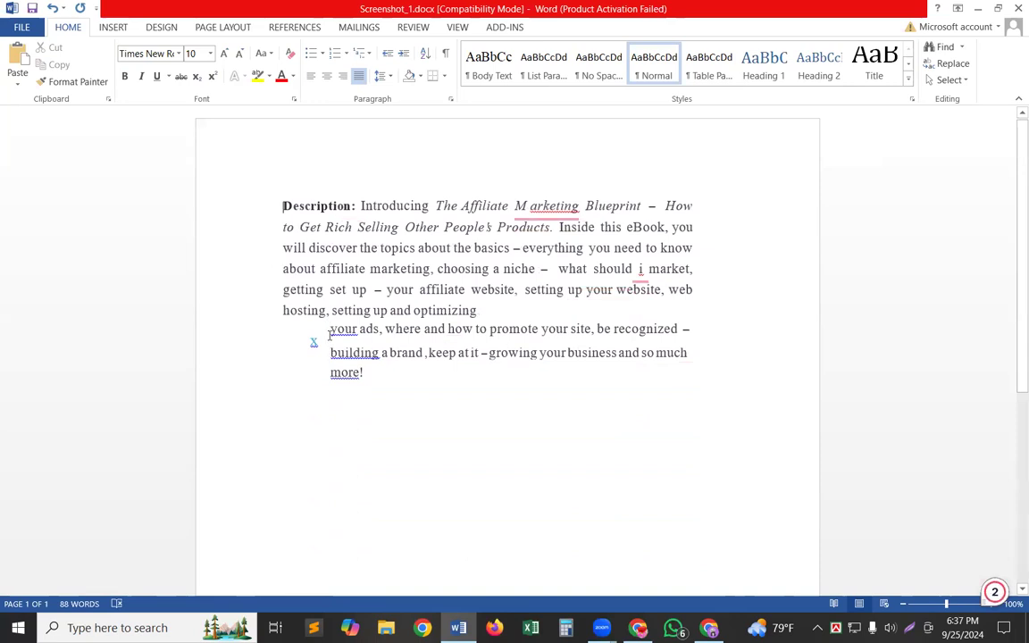
left_click(329, 333)
key("BackSpace")
left_click(325, 350)
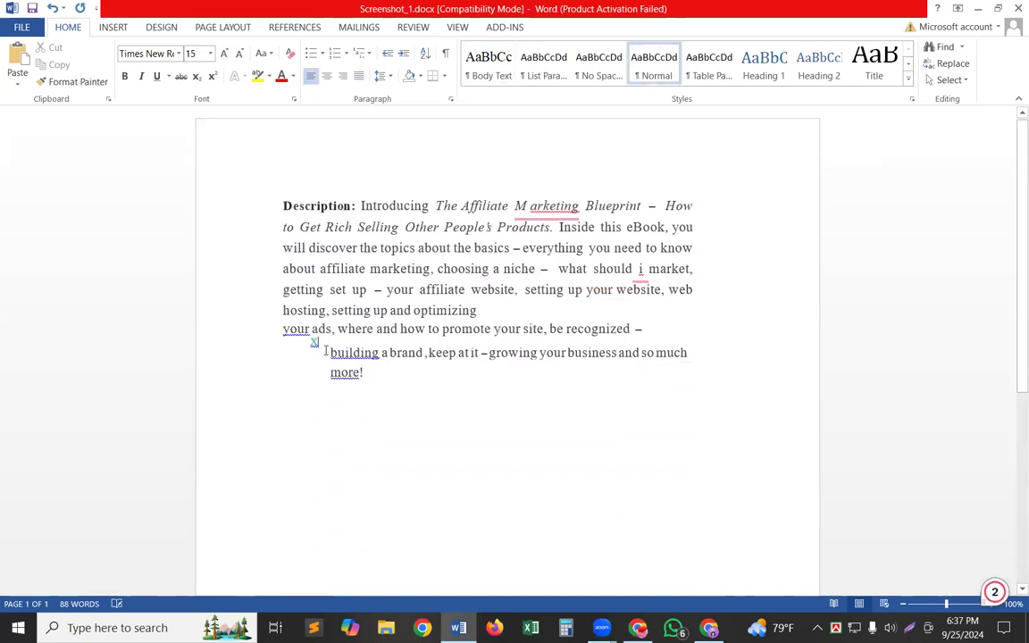
left_click(328, 357)
key("BackSpace")
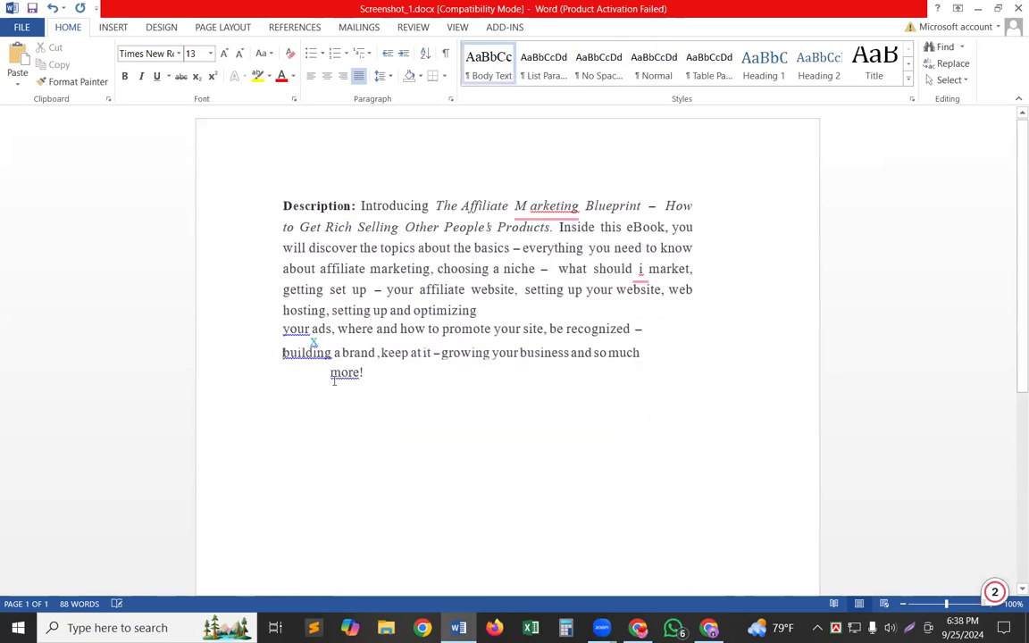
left_click(331, 374)
key("BackSpace")
left_click_drag(335, 340, 352, 378)
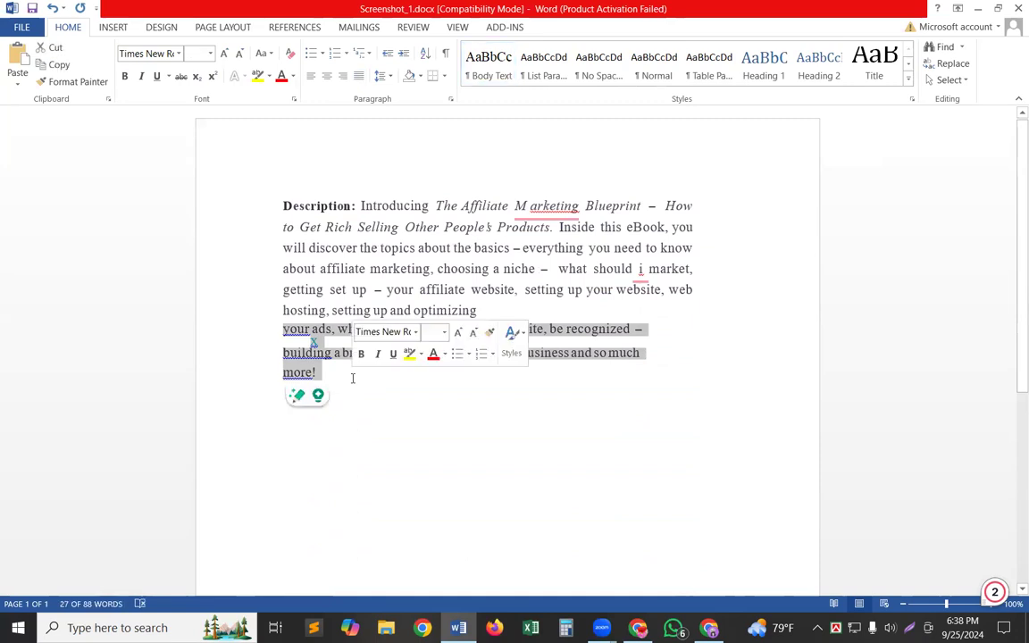
left_click(352, 378)
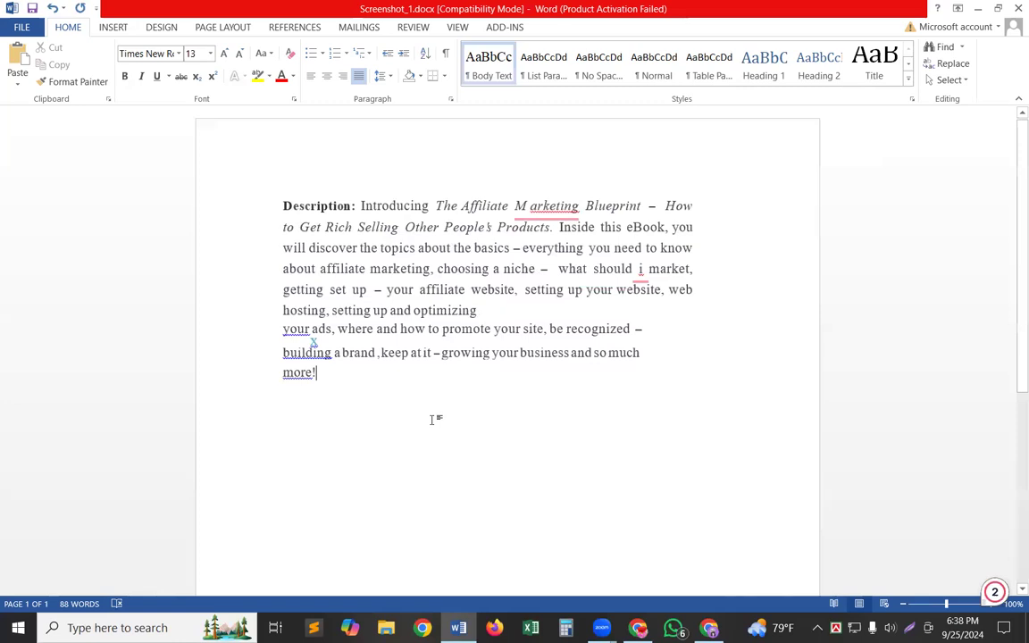
Open Screenshot_1.png from the Desktop to compare the original description with the converted text, and return to the Word document.
left_click(977, 8)
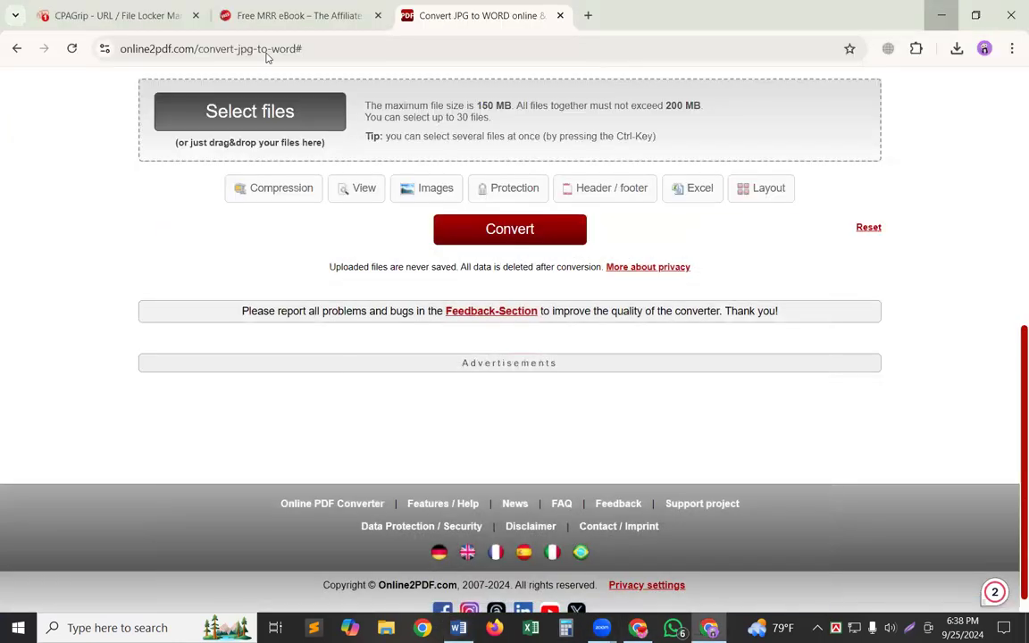
left_click(935, 6)
left_click(937, 6)
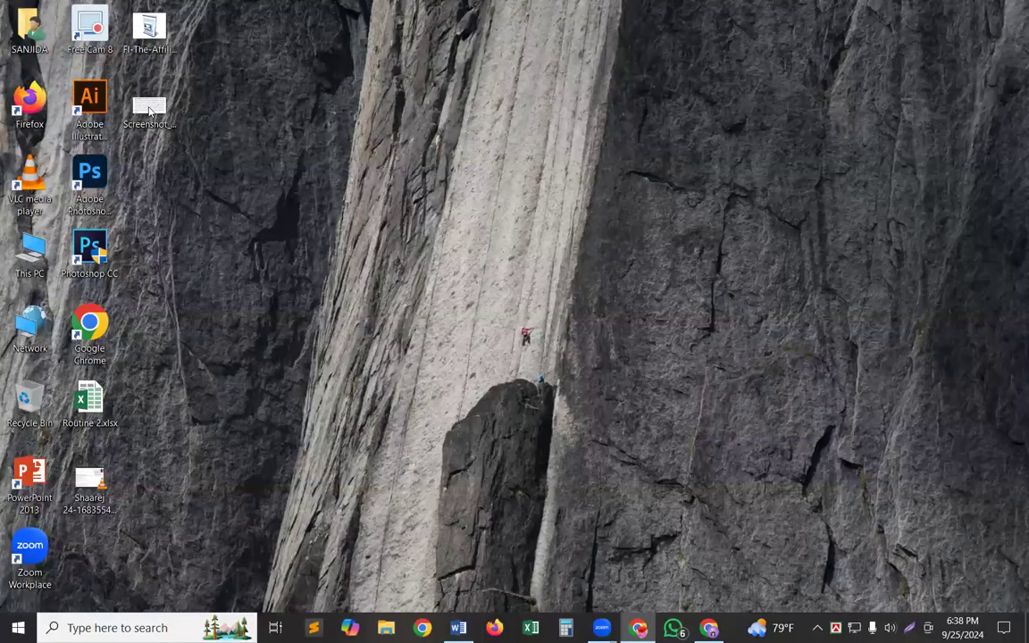
double_click(149, 111)
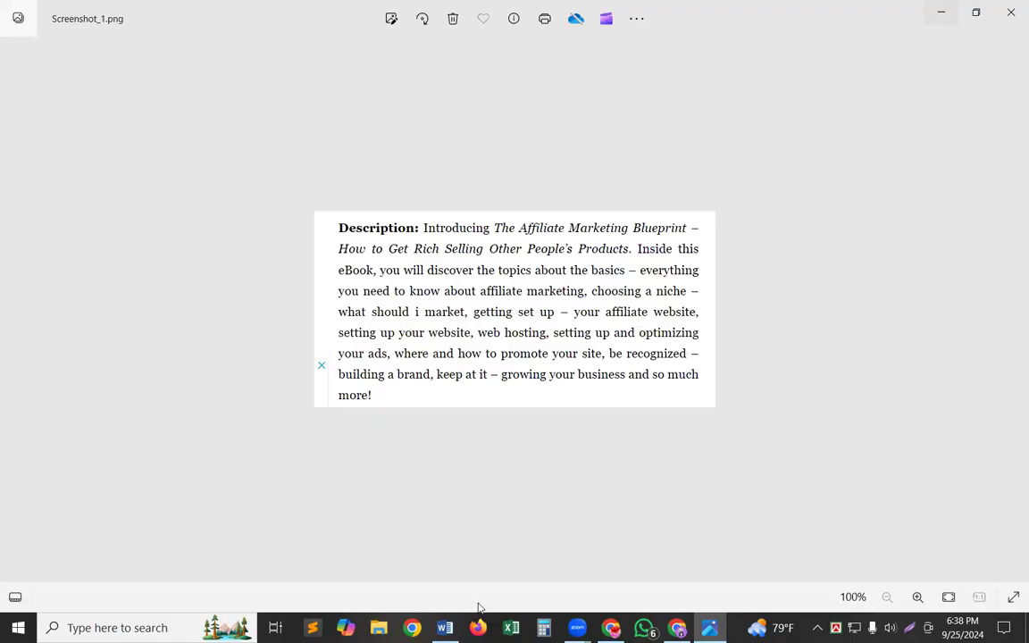
left_click(954, 7)
mouse_move(445, 628)
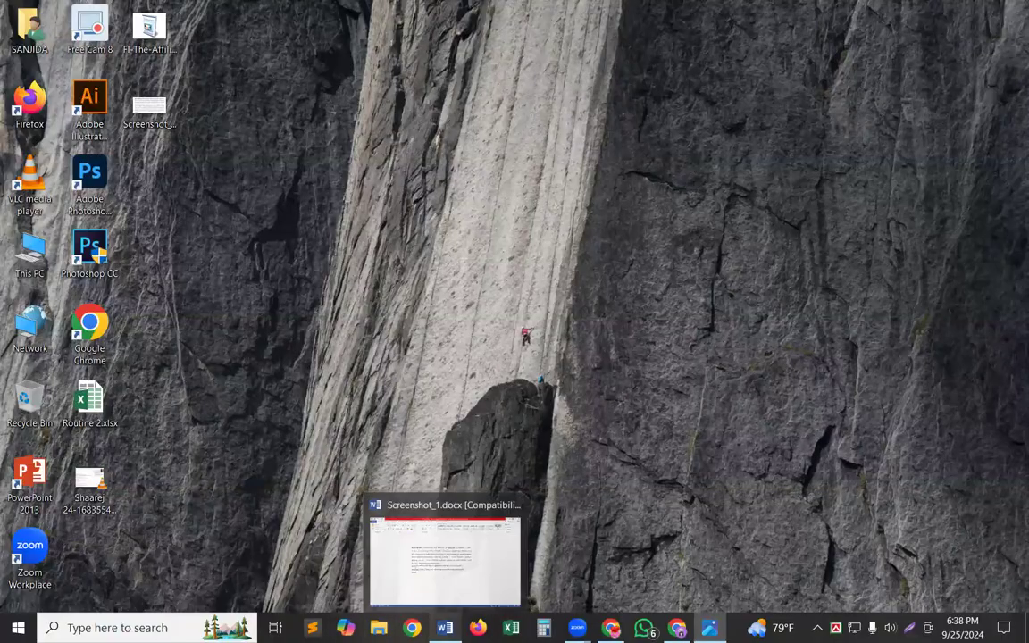
left_click(445, 553)
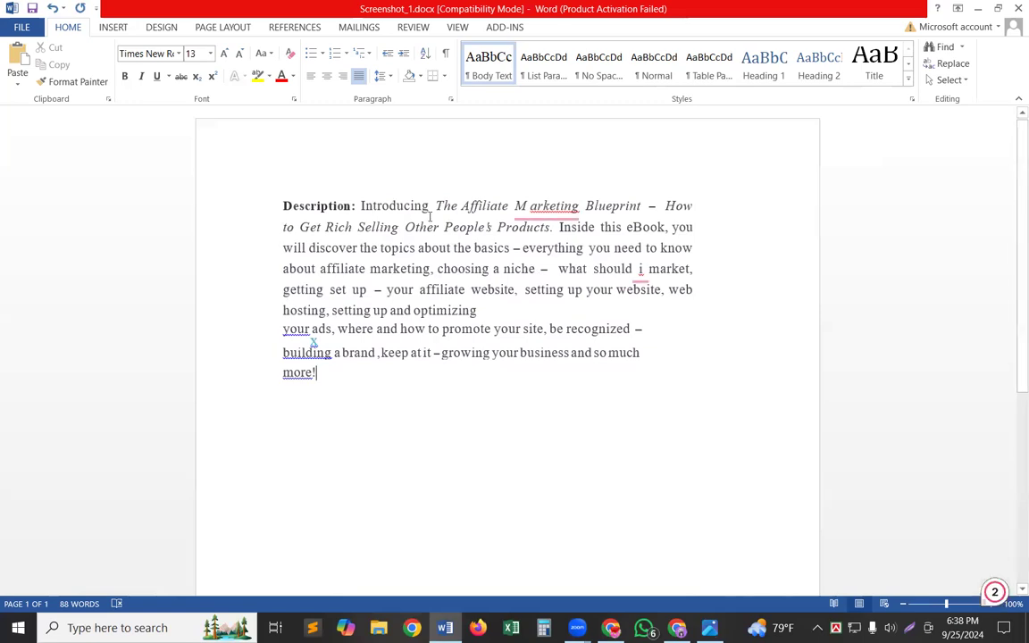
Delete "Description: Introducing" and replace the dash after "Blueprint" with a line break, so "How to Get Rich" starts its own line.
left_click_drag(430, 207, 261, 205)
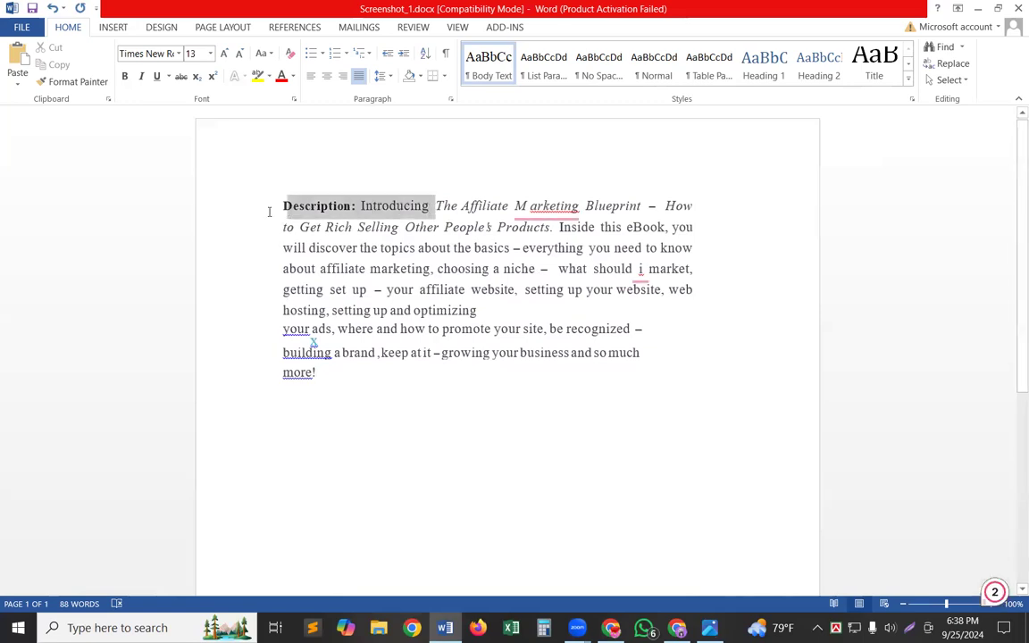
key("BackSpace")
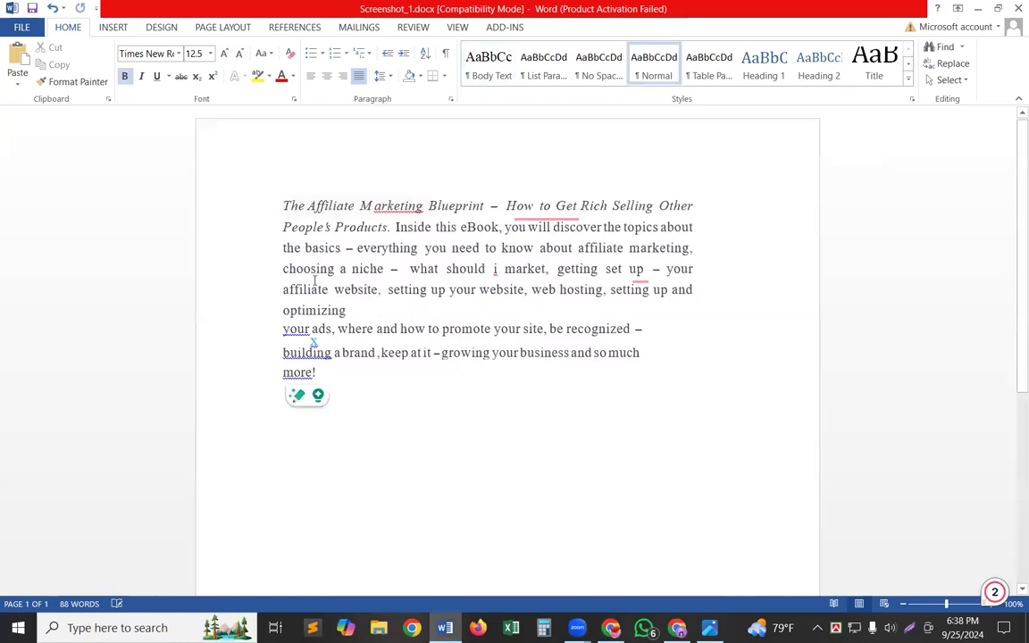
left_click(490, 210)
key("BackSpace")
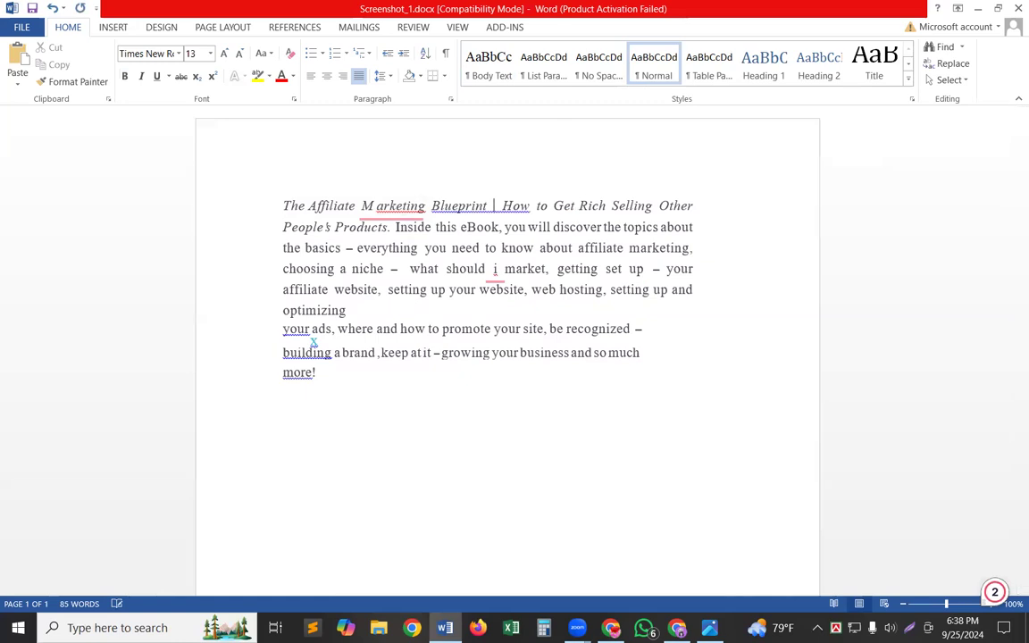
key("Return")
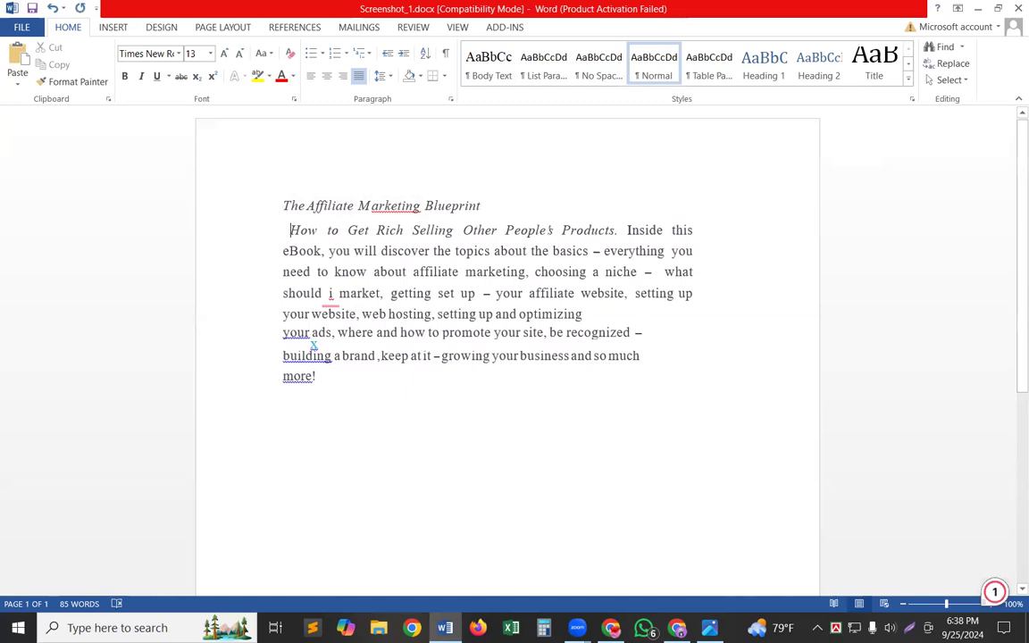
key("BackSpace")
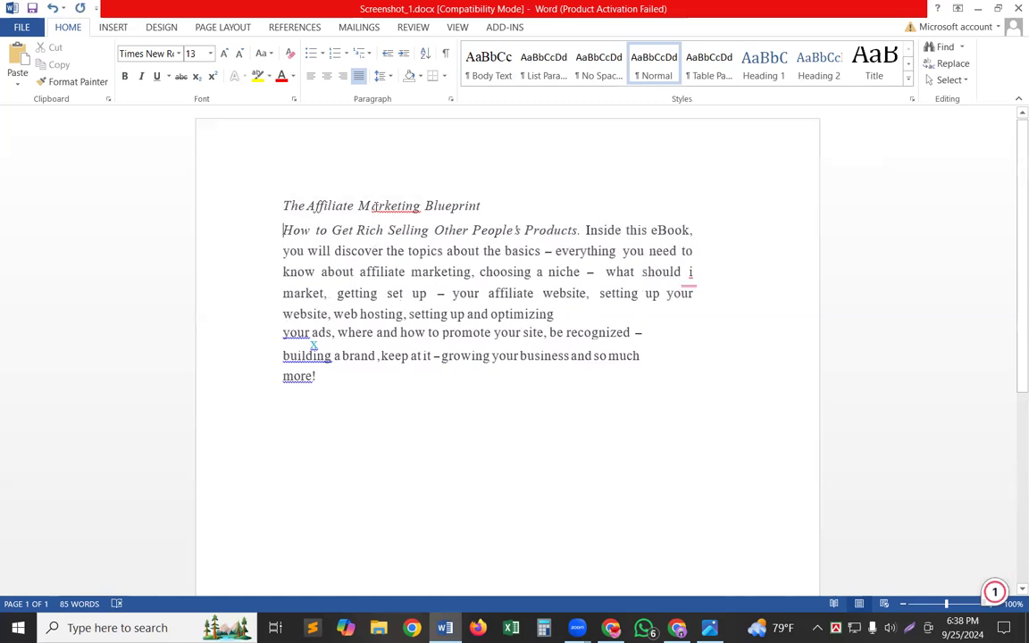
Set the whole text to font size 18 without bold and change its font colour to black.
triple_click(277, 225)
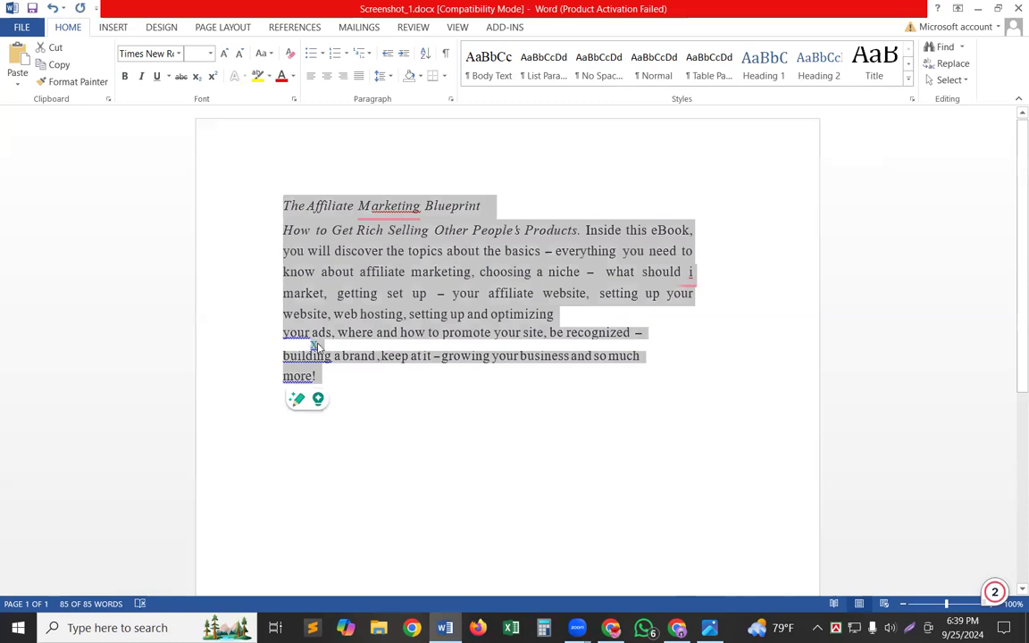
left_click(209, 54)
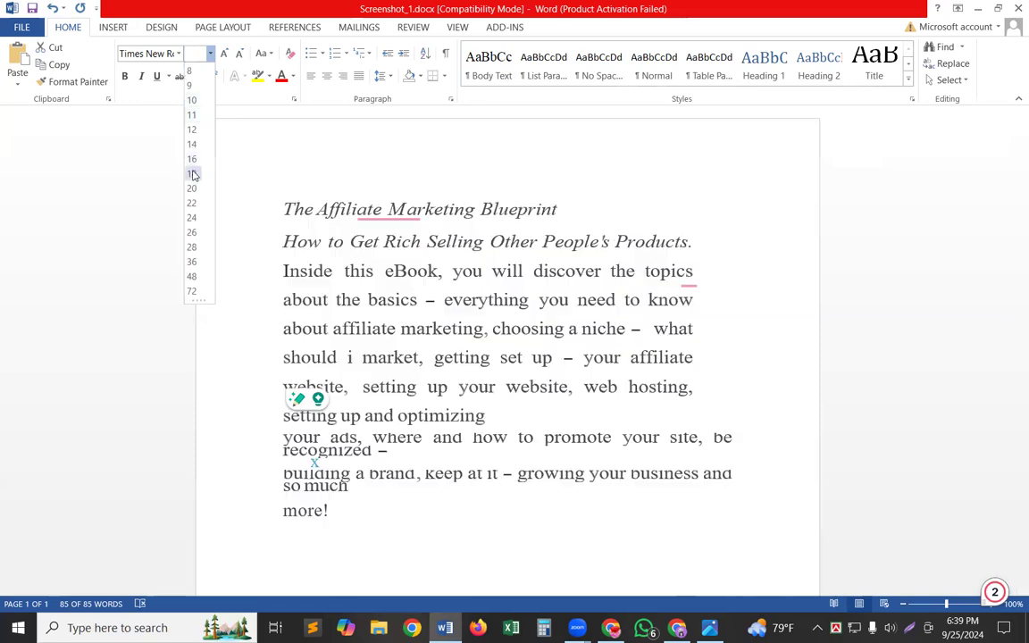
left_click(192, 174)
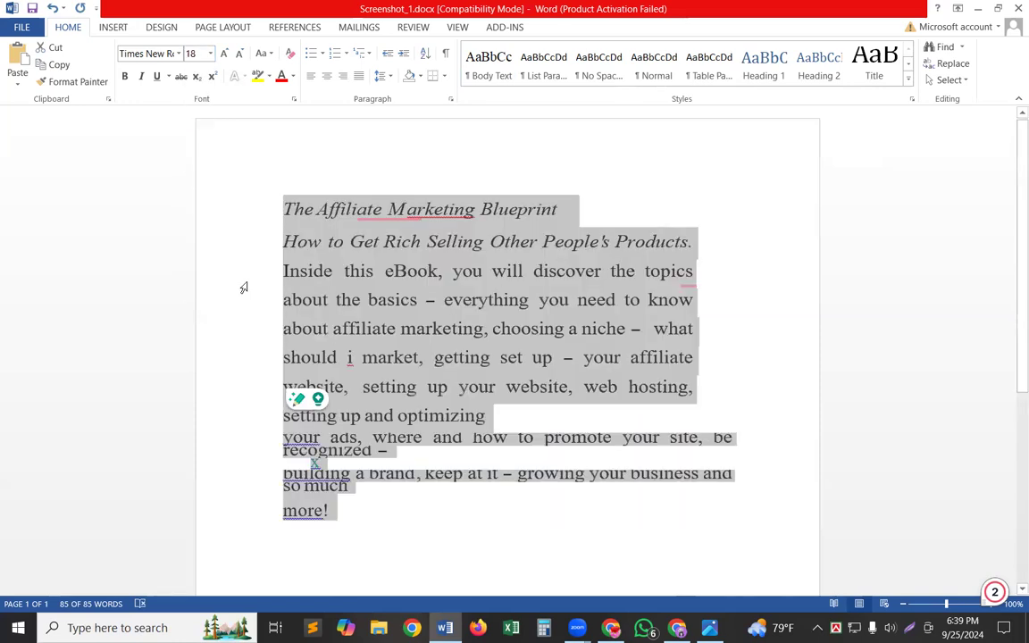
left_click(125, 76)
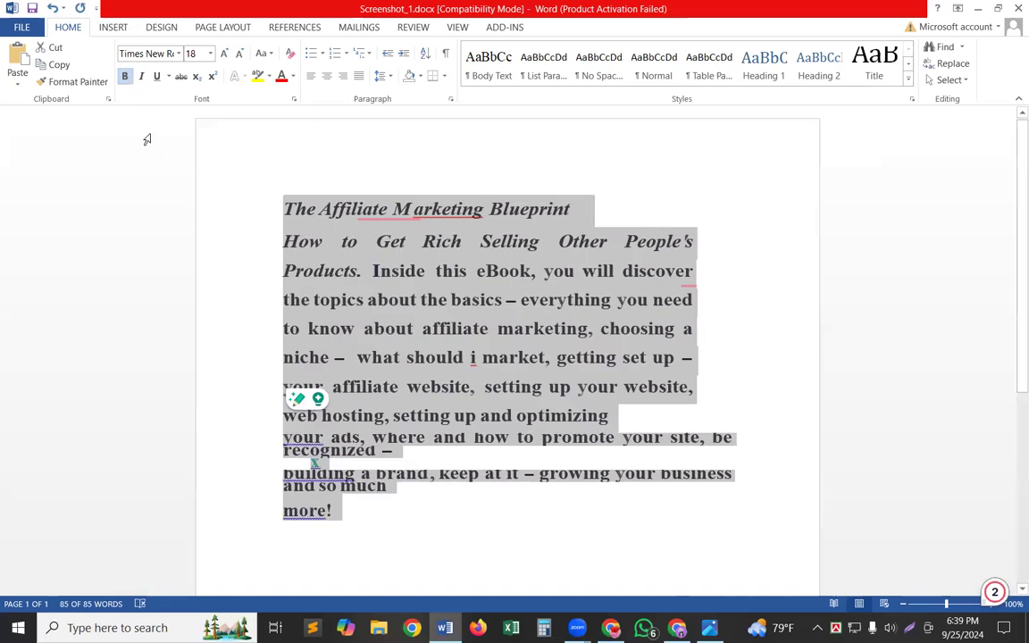
left_click(125, 76)
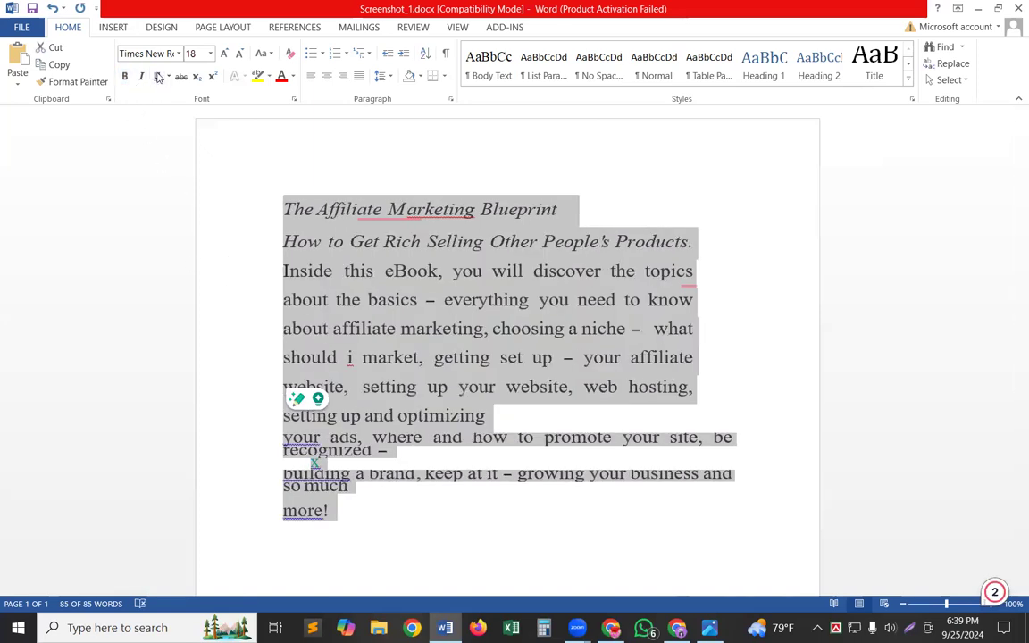
left_click(282, 78)
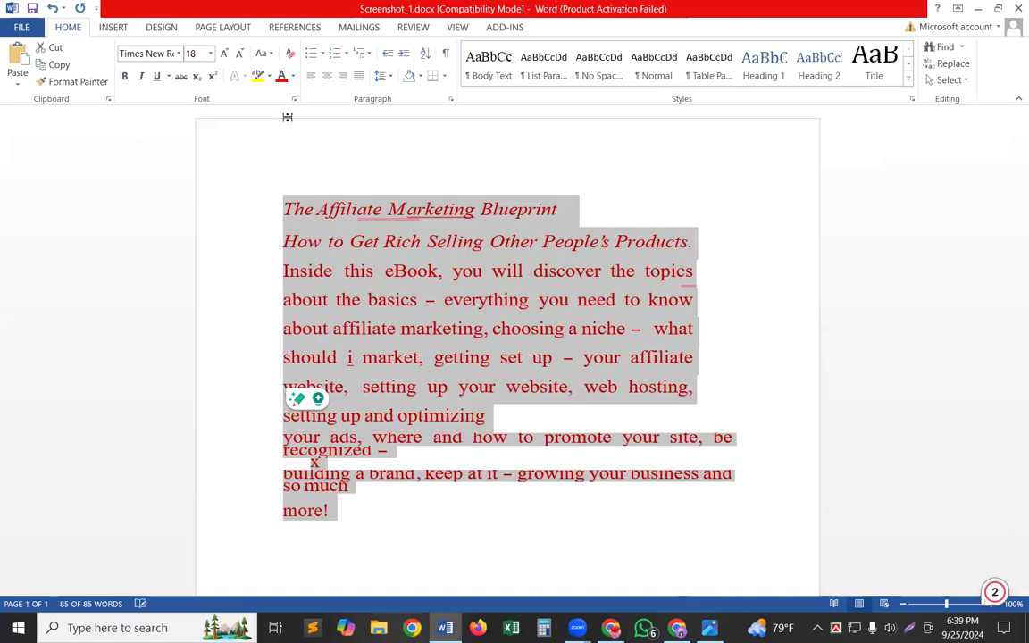
left_click(293, 78)
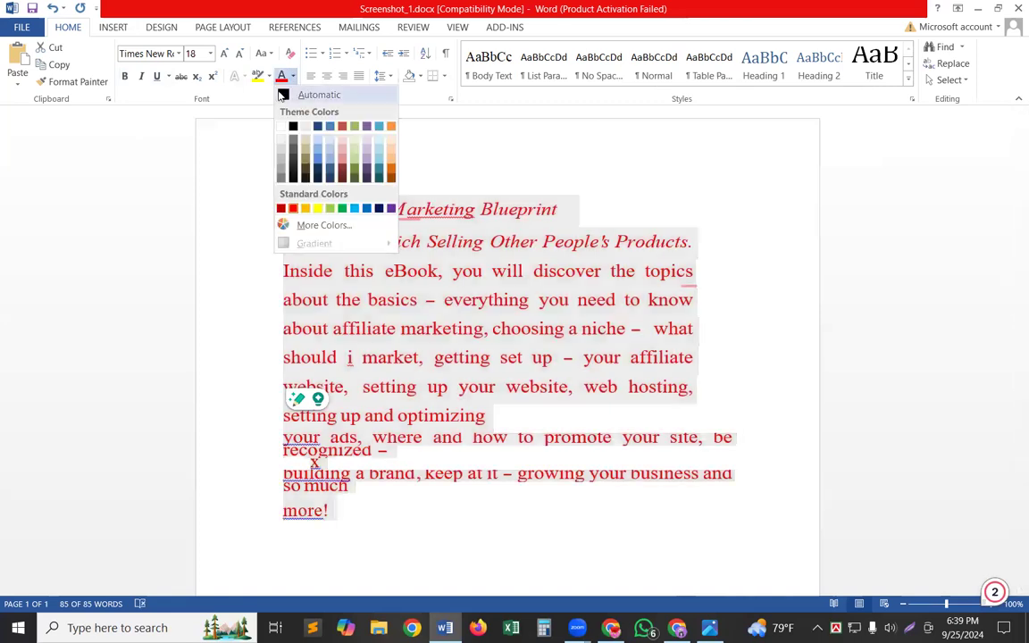
left_click(292, 127)
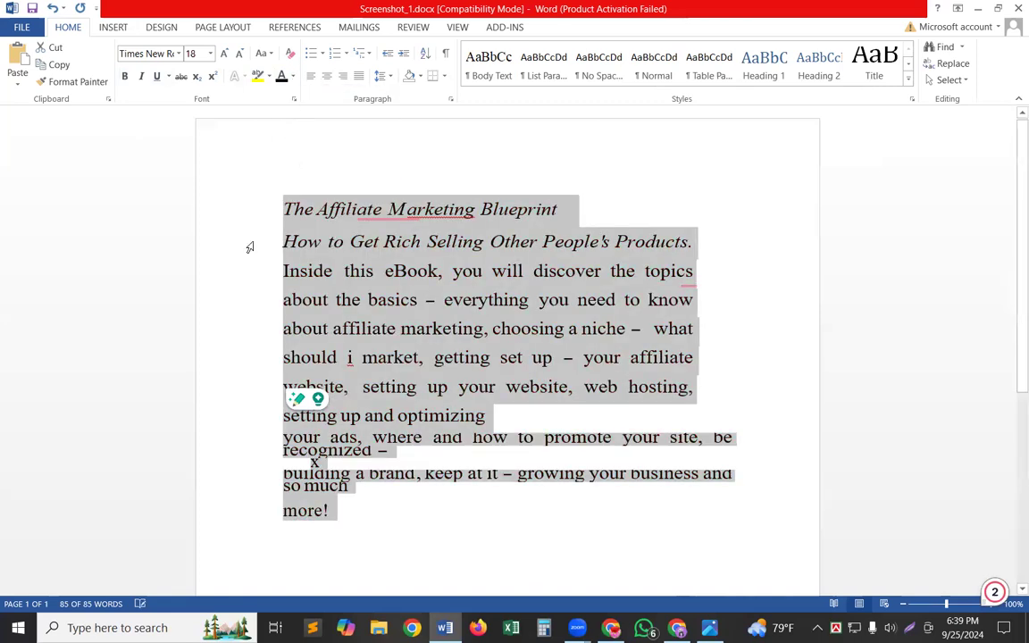
left_click(366, 511)
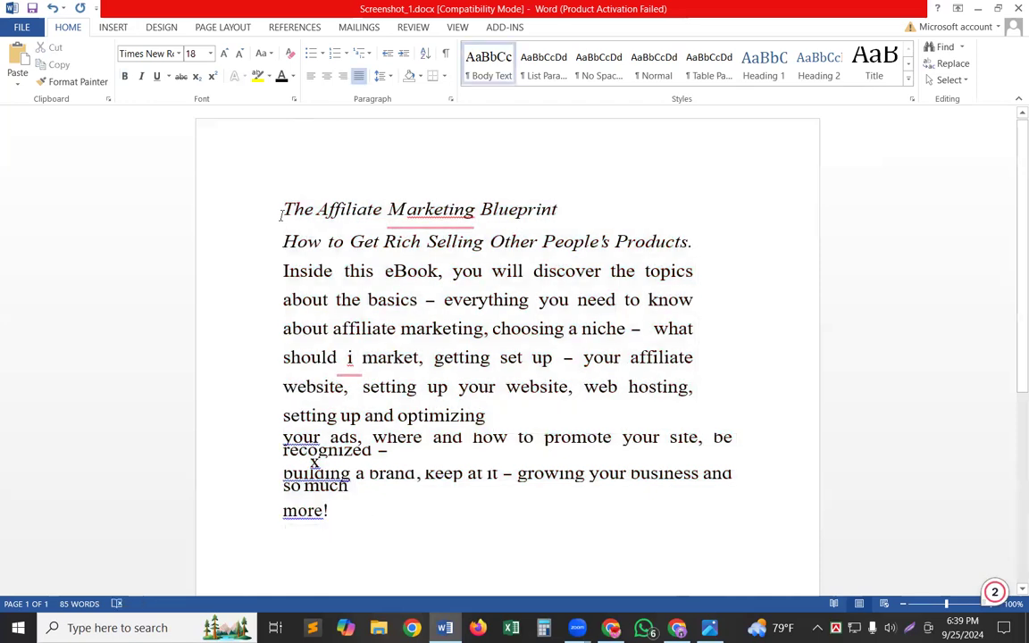
Make the title line "The Affiliate Marketing Blueprint" bold and set its font size to 24.
left_click_drag(282, 211, 562, 210)
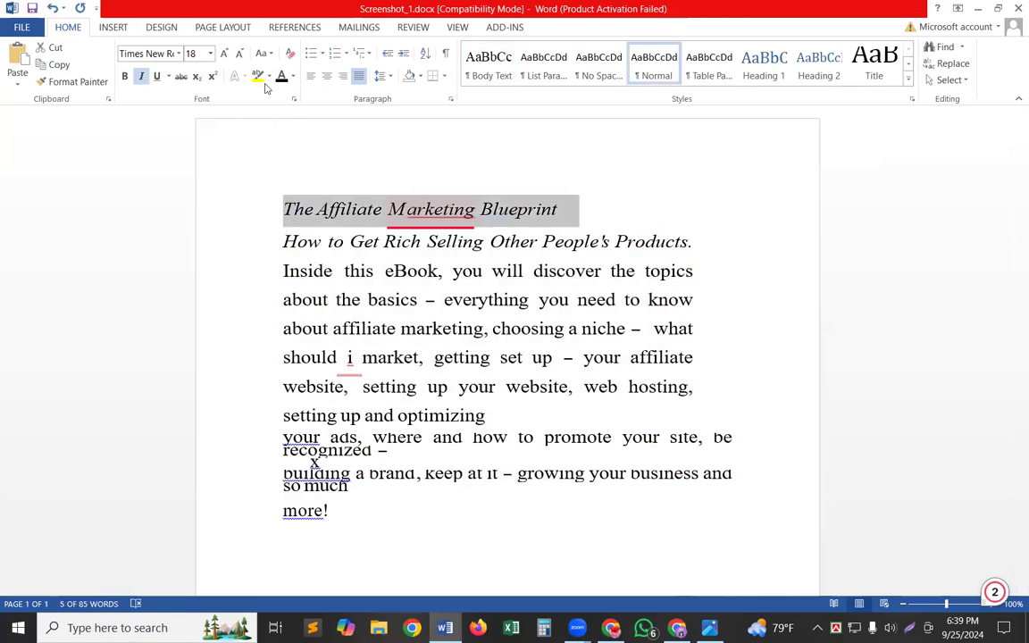
left_click(124, 76)
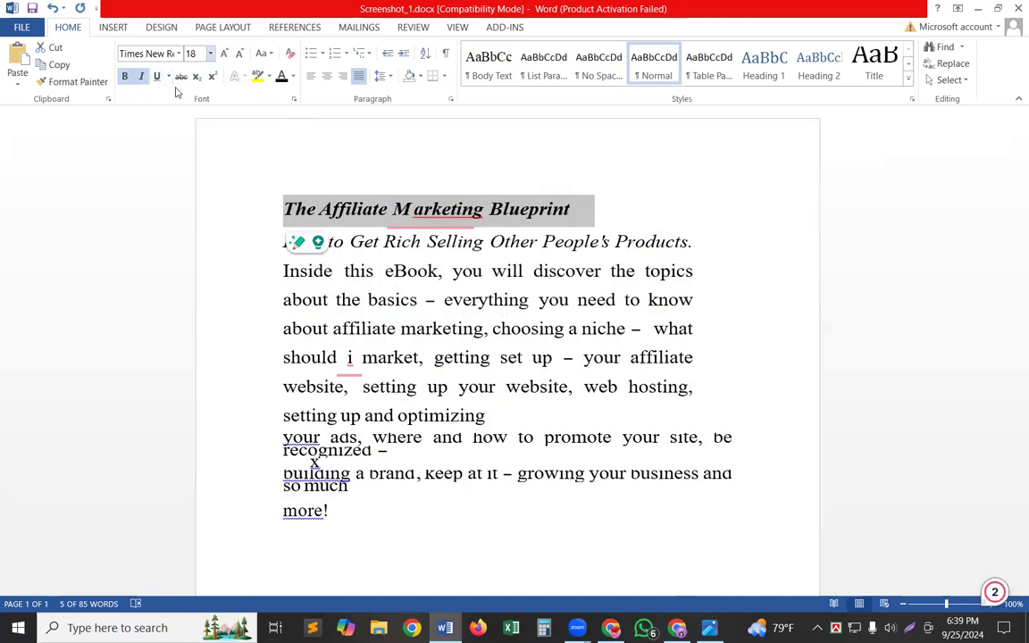
left_click(209, 53)
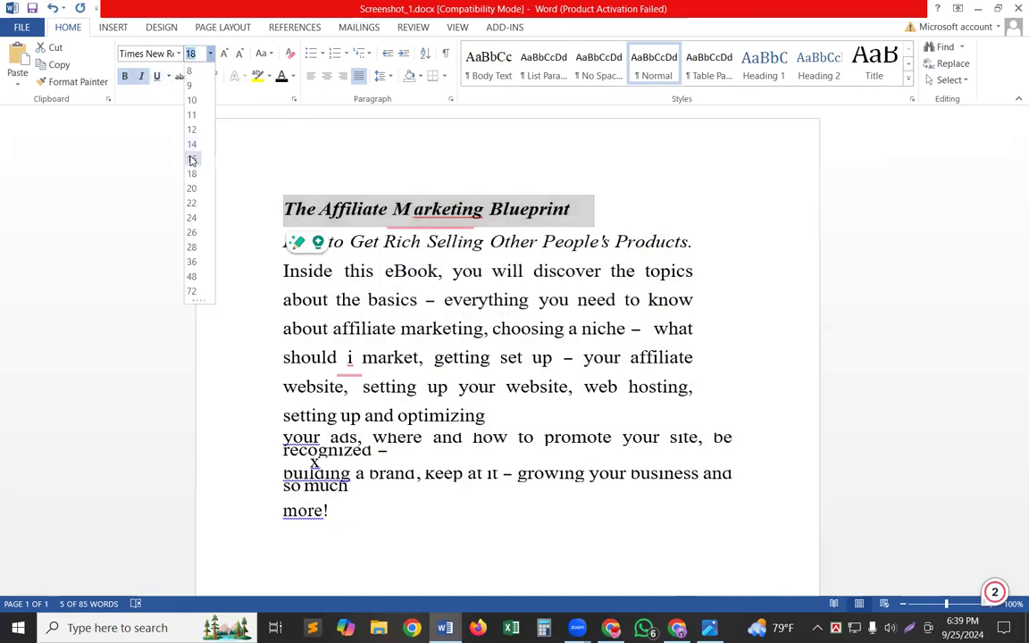
left_click(191, 217)
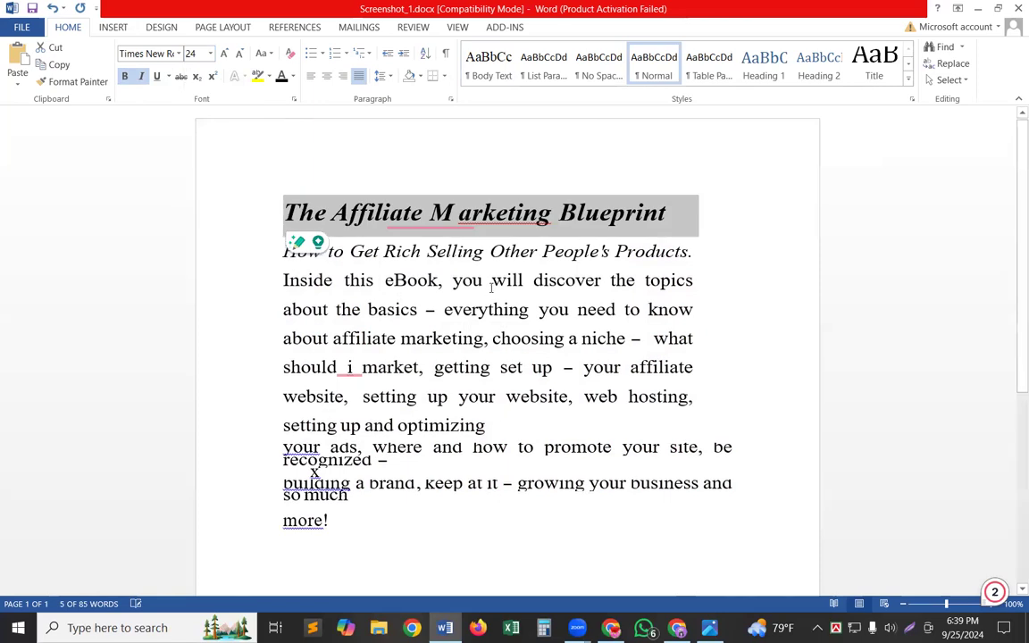
Correct the split word "M arketing" in the title to the suggested spelling "Marketing".
left_click(464, 212)
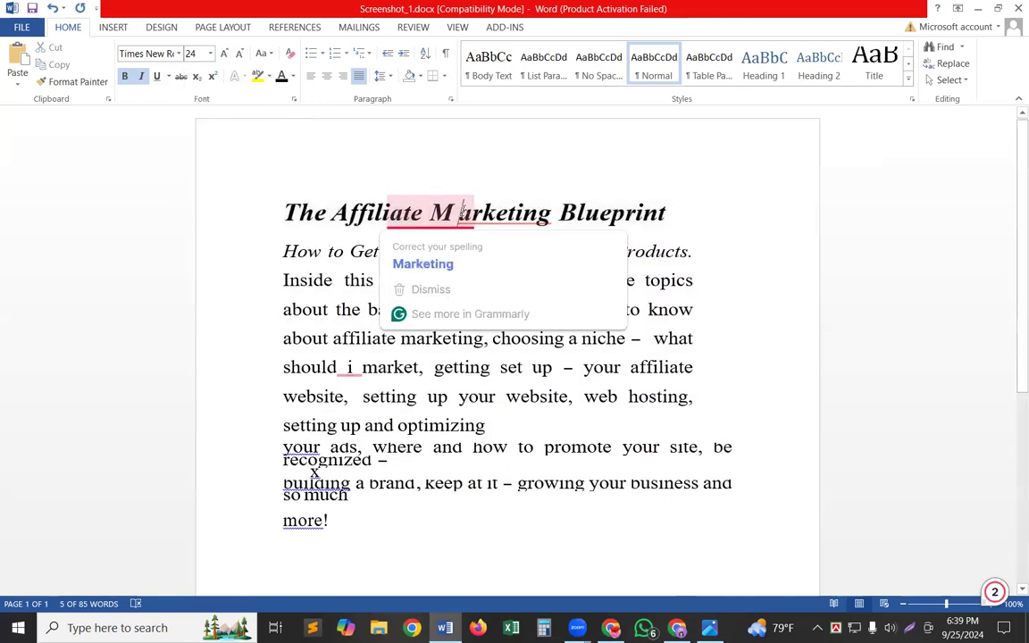
left_click(451, 272)
left_click(402, 552)
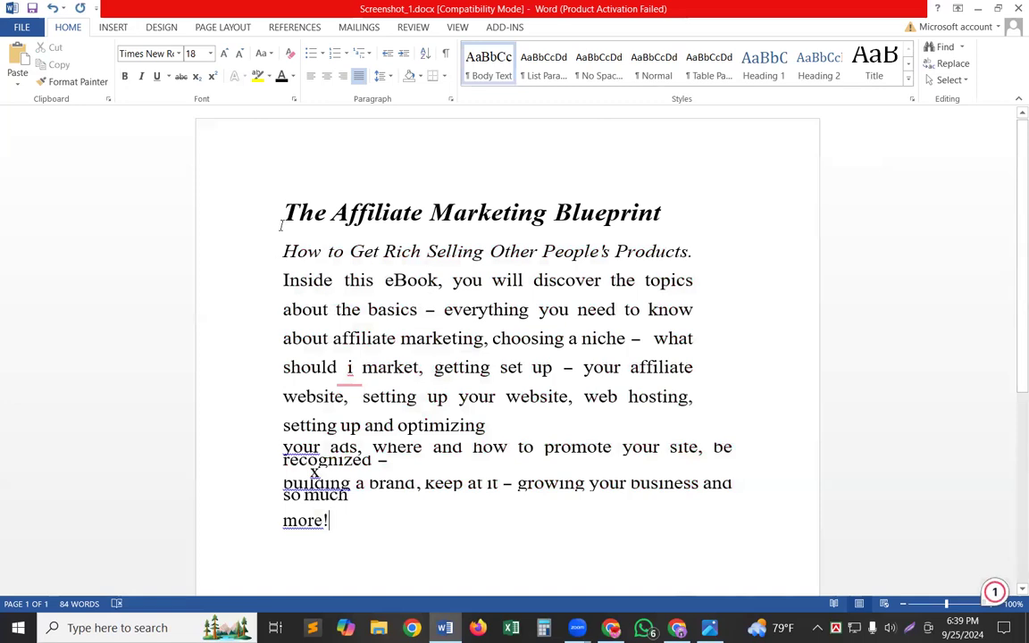
Colour the title line "The Affiliate Marketing Blueprint" dark red and underline it.
left_click(257, 199)
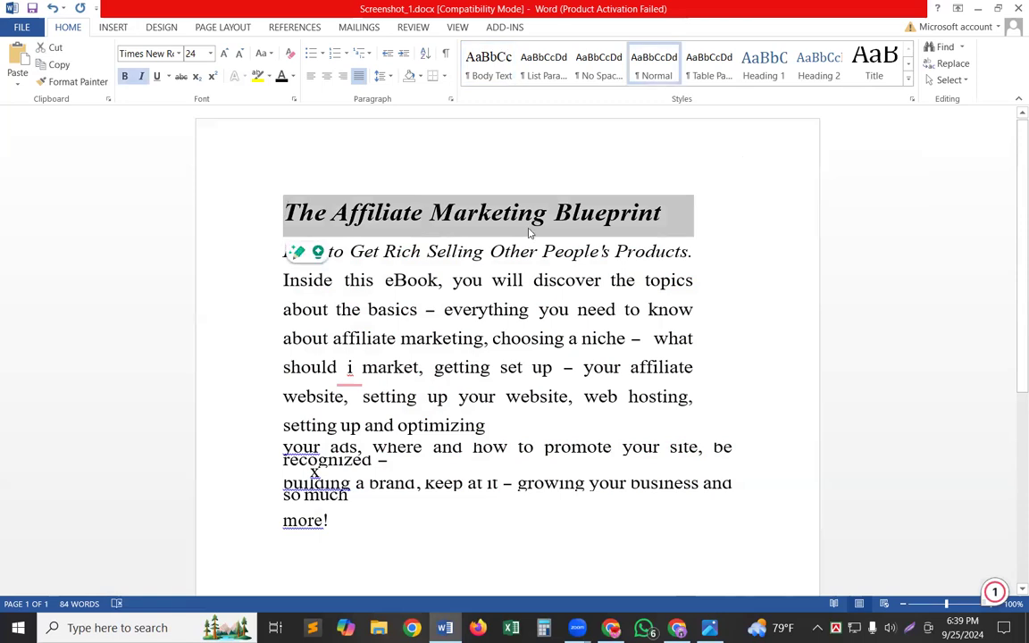
left_click(291, 77)
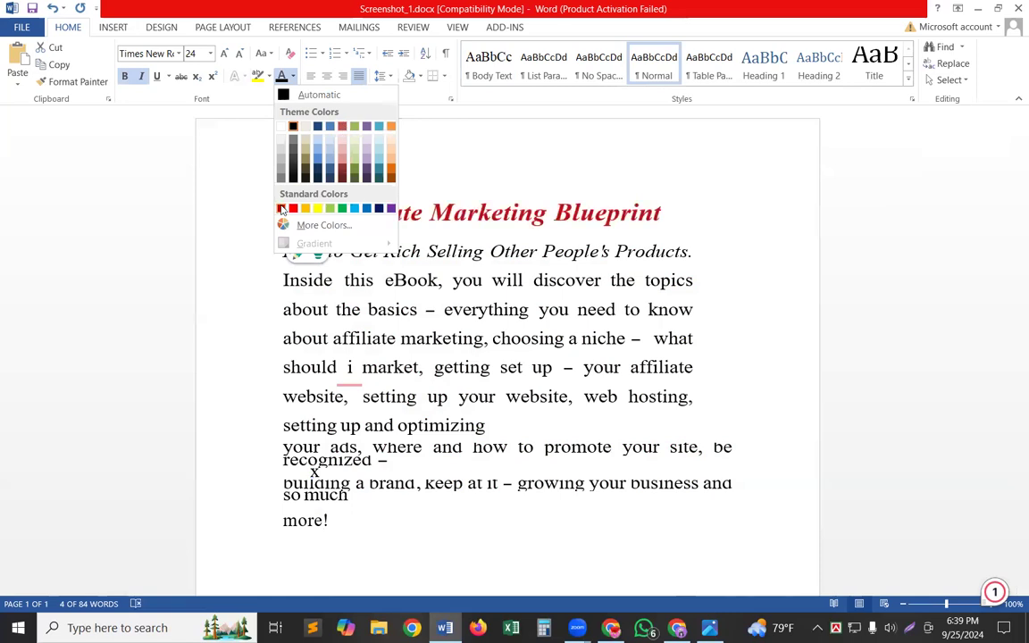
left_click(748, 221)
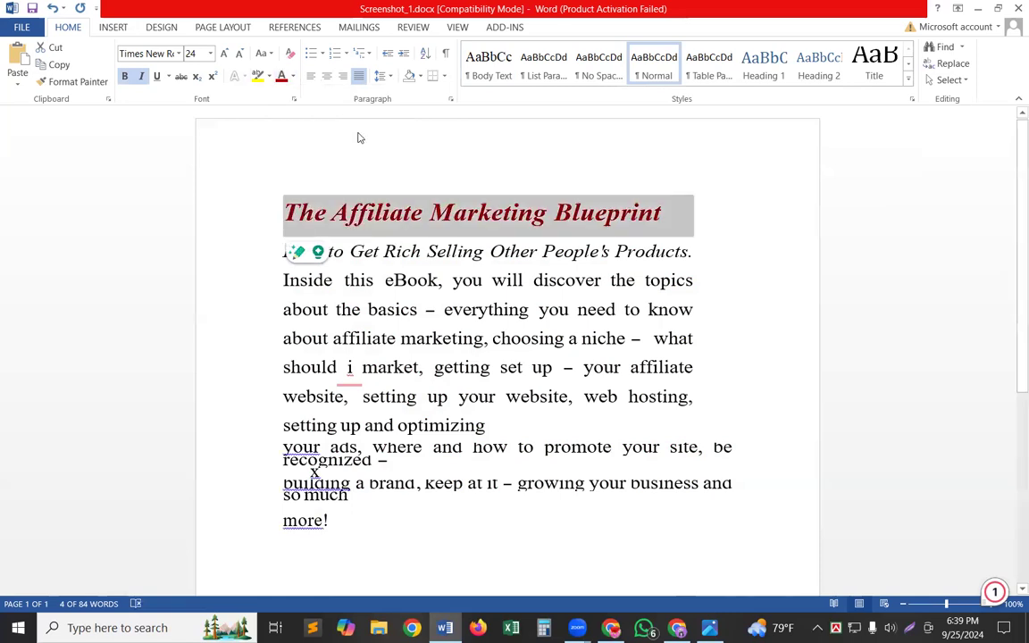
left_click(157, 77)
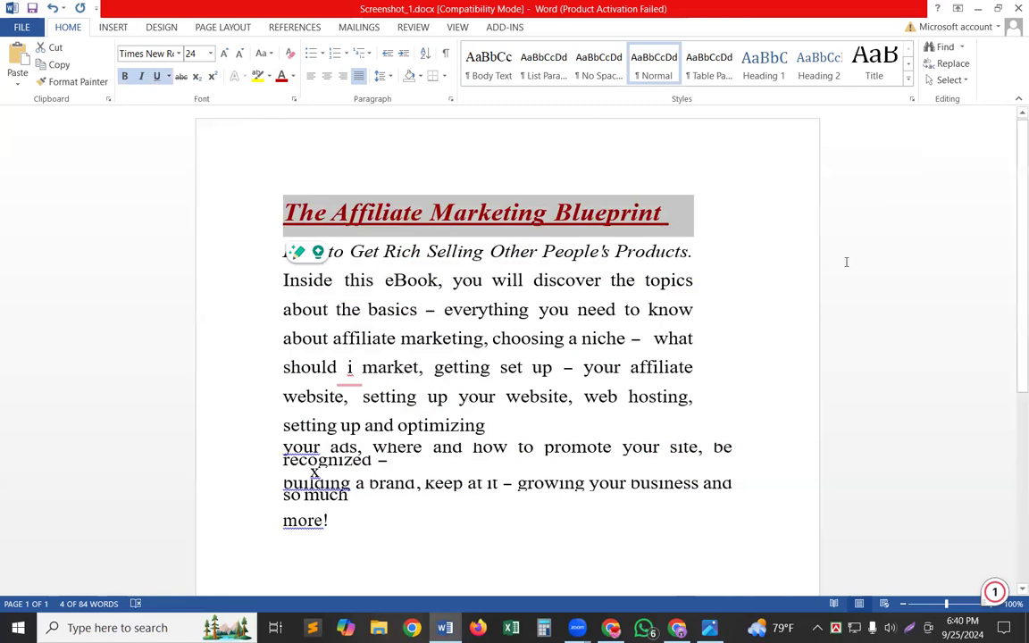
Save the formatted Screenshot_1.docx document under its existing name.
left_click(7, 33)
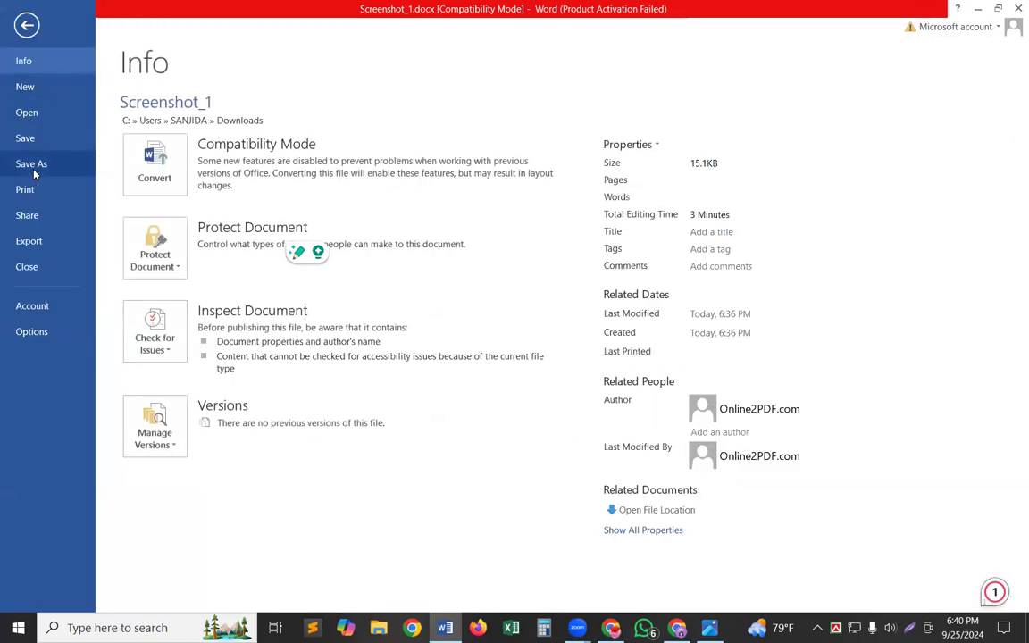
left_click(26, 24)
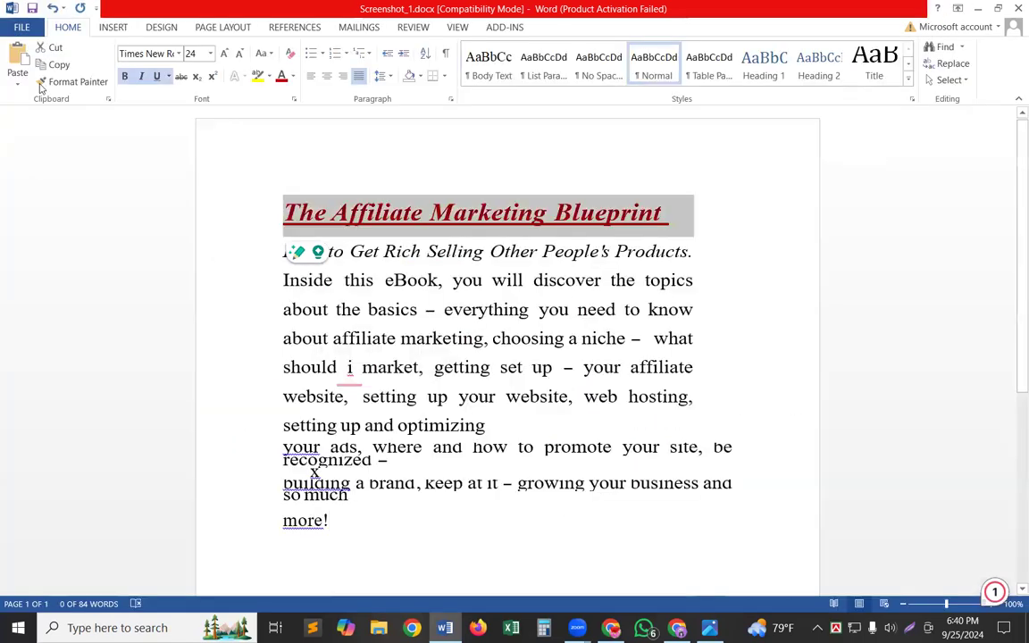
left_click(31, 8)
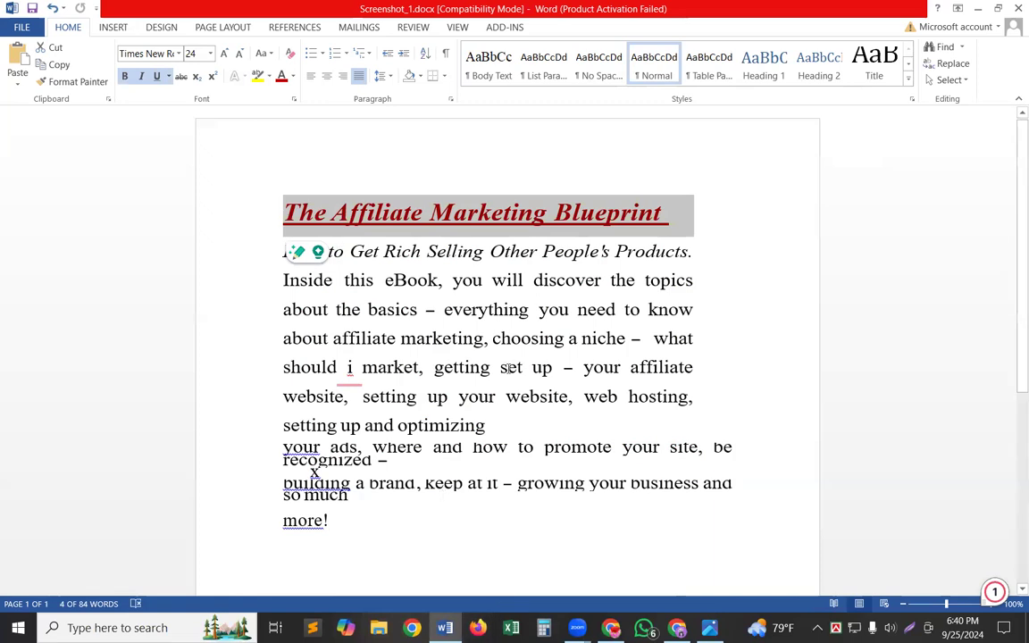
Correct the lowercase "i" in "what should i market" to the suggested capital "I".
left_click(350, 368)
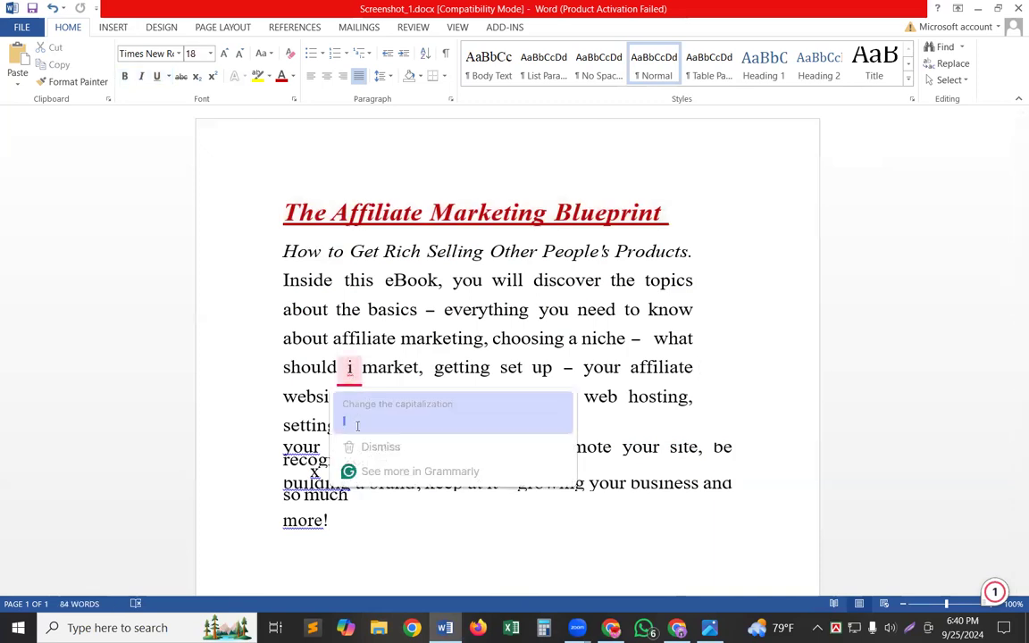
left_click(357, 424)
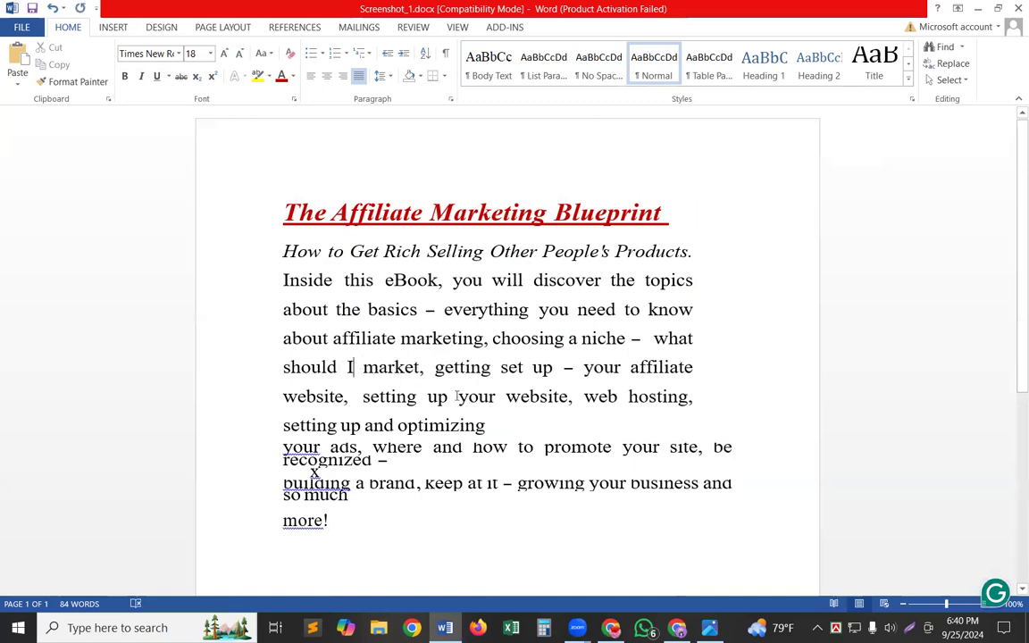
left_click(415, 511)
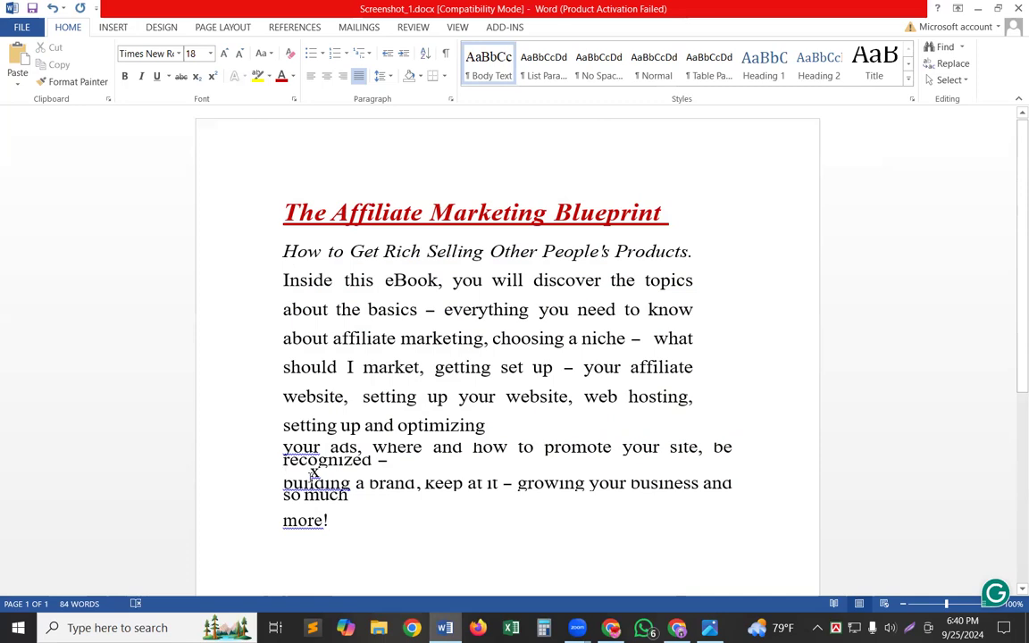
Delete the stray "x" above the "building a brand" line and save the document.
left_click_drag(333, 475, 310, 473)
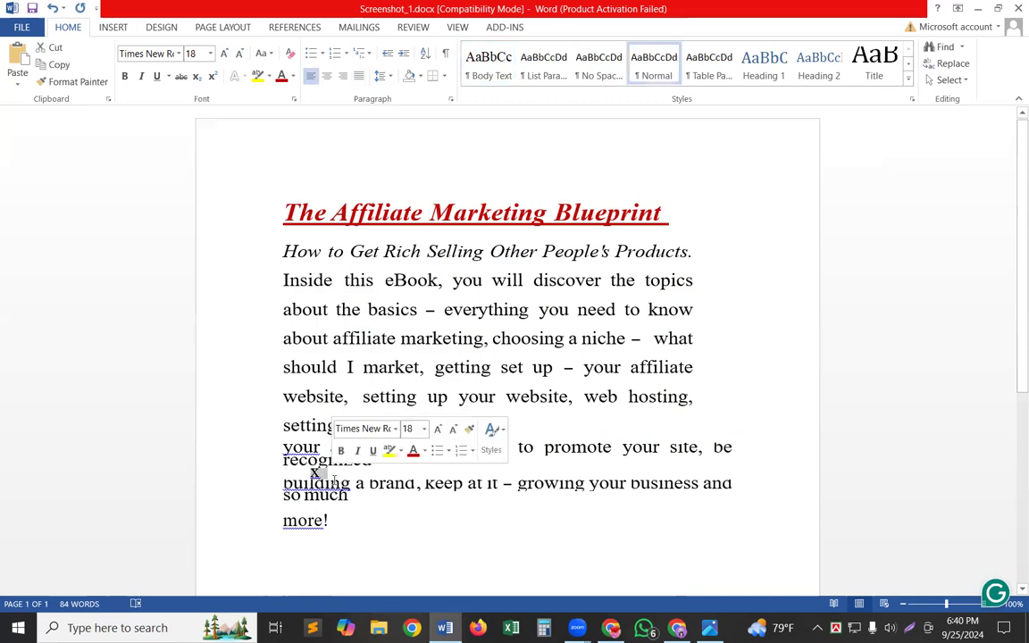
key("Delete")
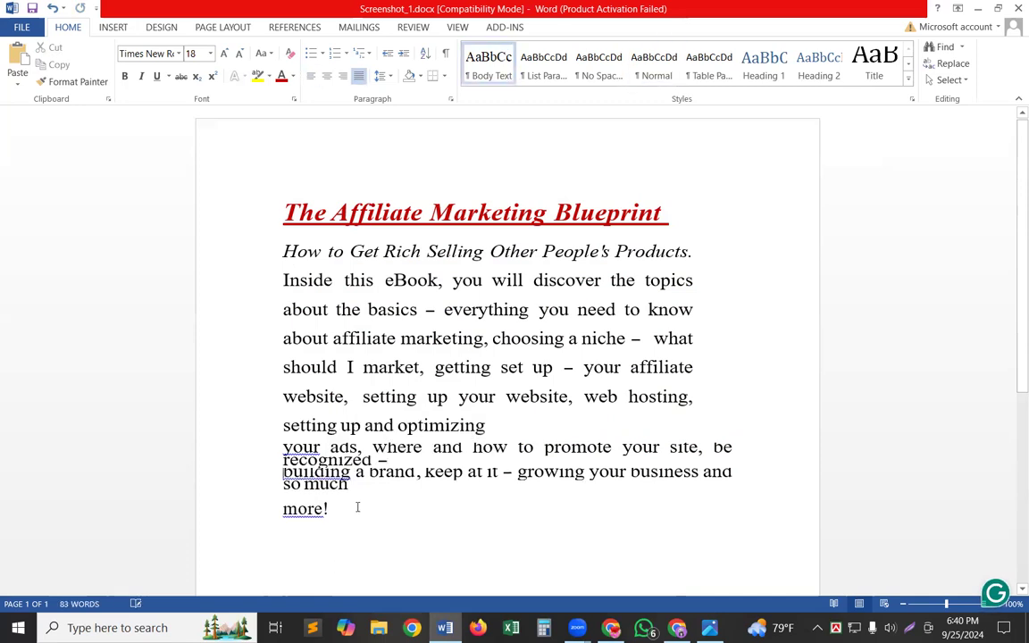
left_click(347, 539)
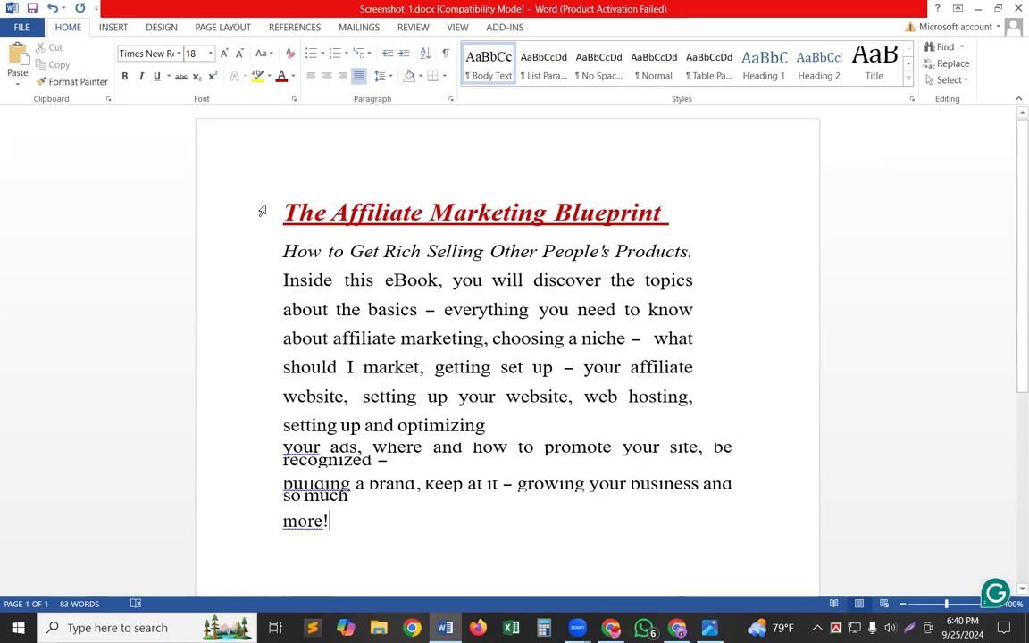
left_click(36, 7)
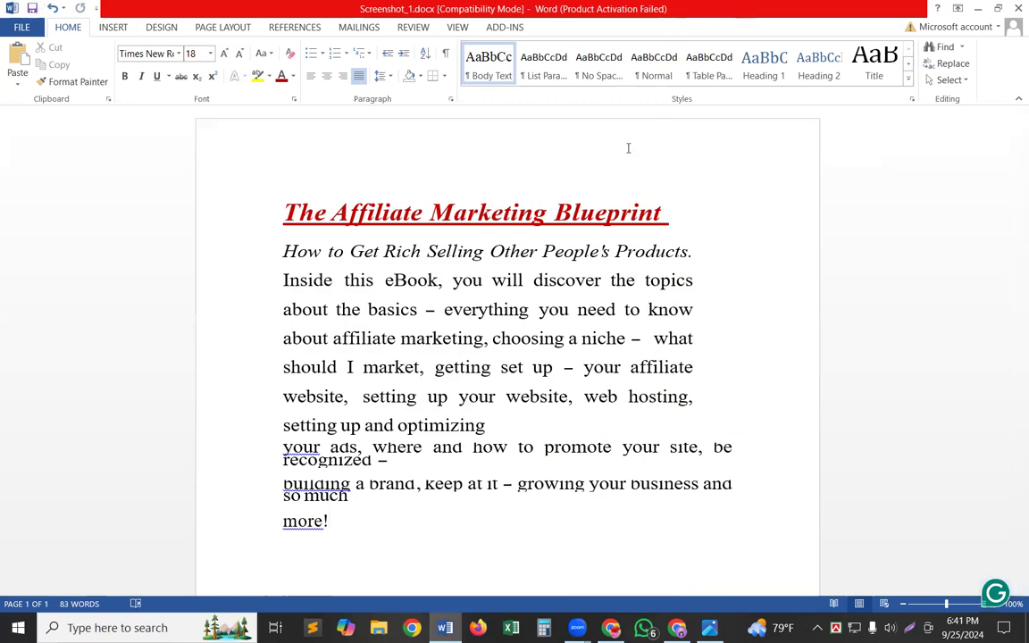
Copy the Word title line, switch to the CPAGrip locker editor in Chrome and rename the locker "The Affiliate Marketing Blueprint".
triple_click(583, 217)
key("ctrl+c")
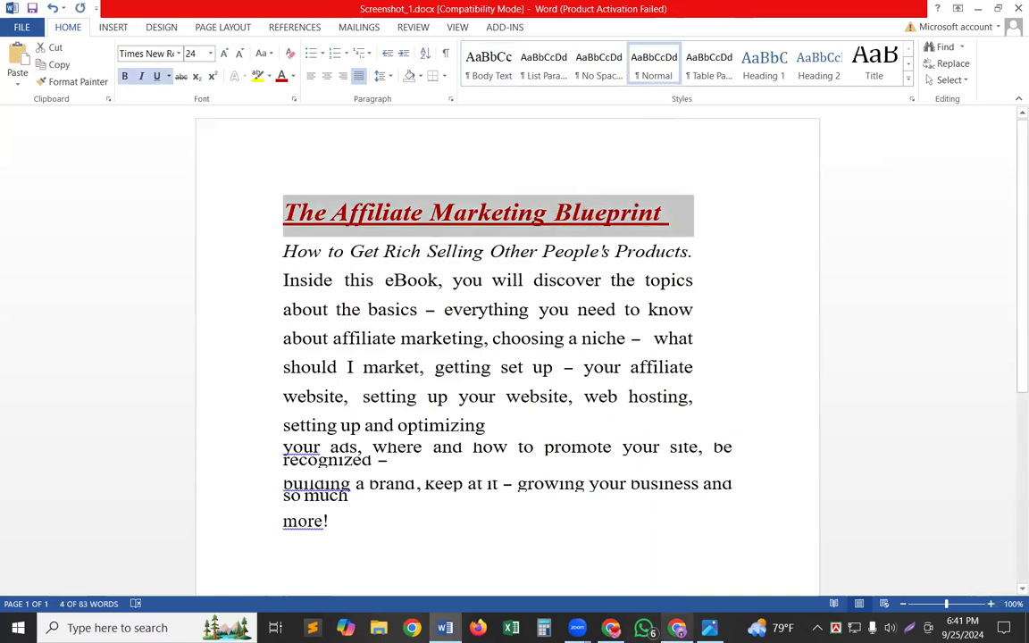
left_click(677, 627)
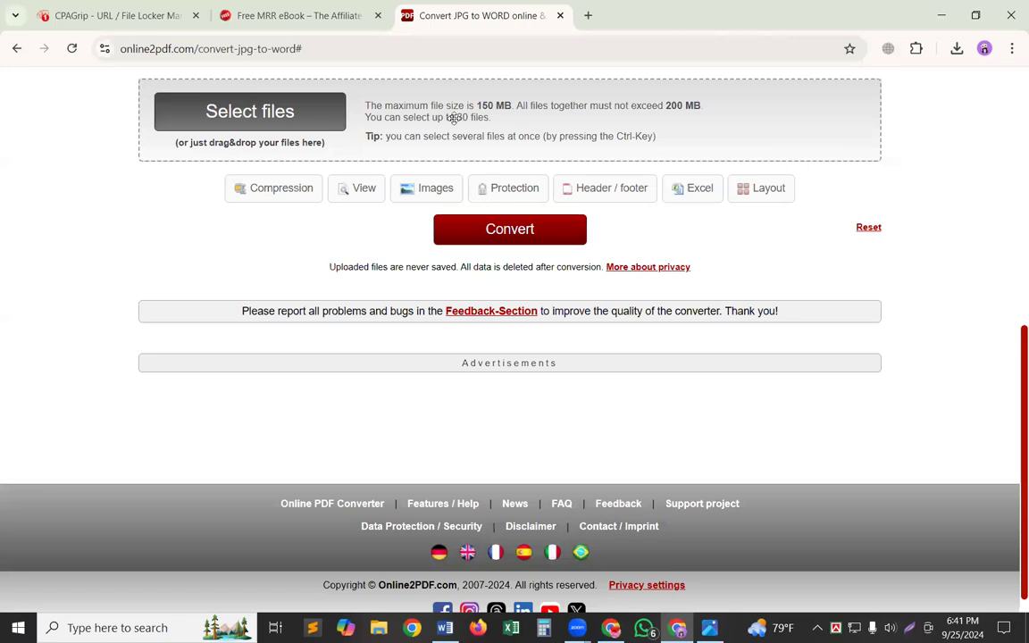
left_click(299, 15)
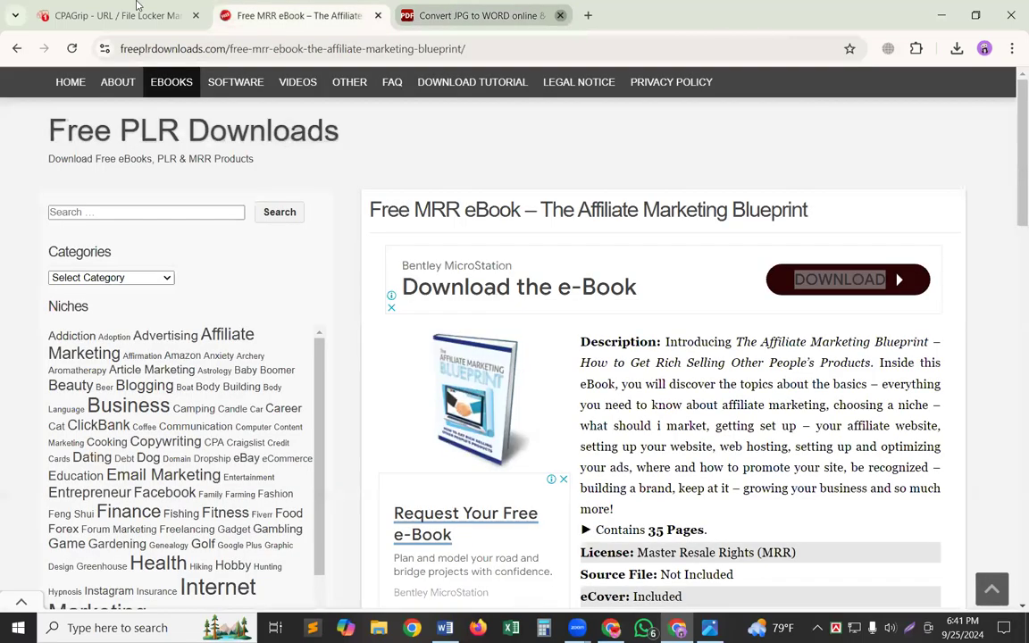
left_click(69, 8)
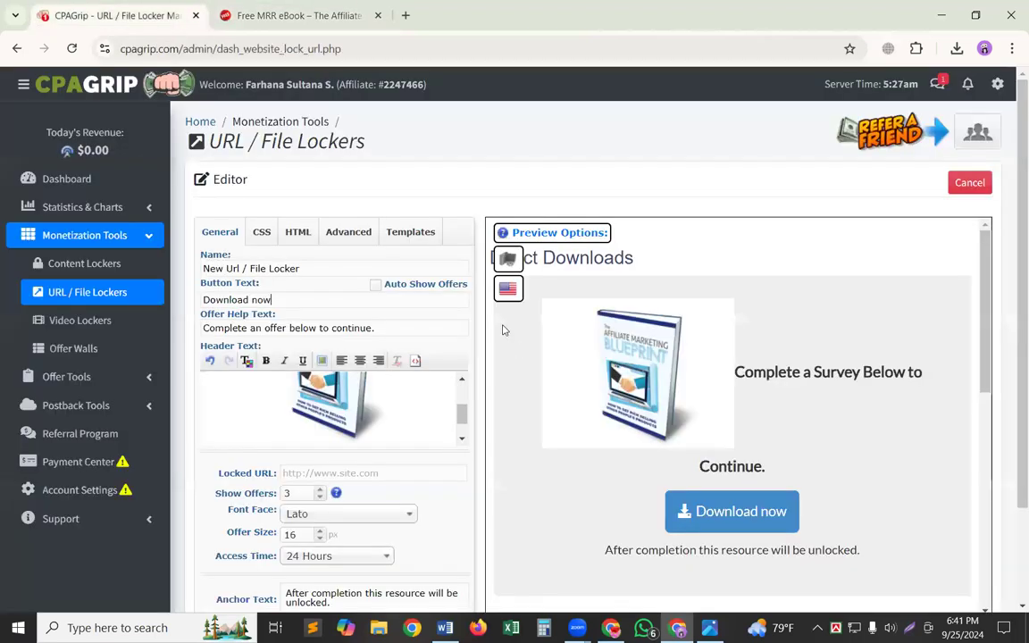
double_click(340, 269)
key("ctrl+a")
key("BackSpace")
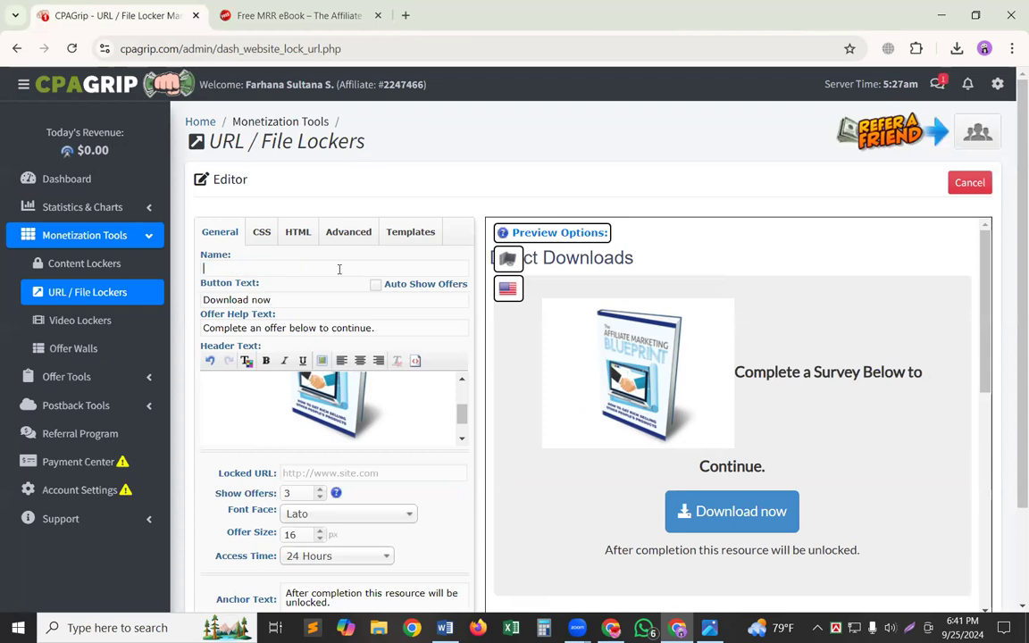
key("ctrl+v")
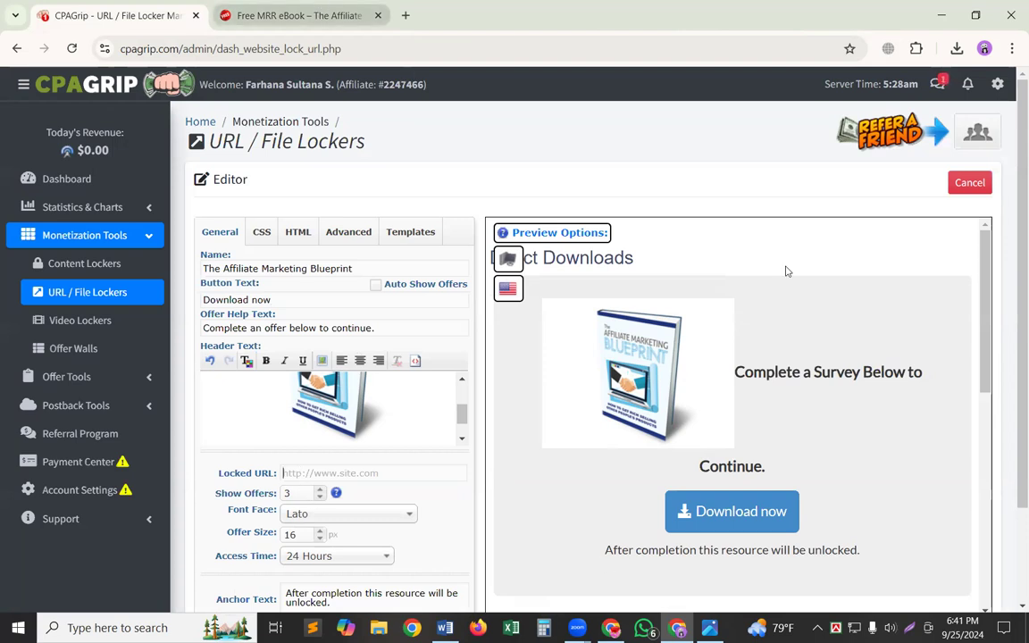
Review the locker preview down to the user comments and try to save the locker.
scroll(625, 455, "down", 10)
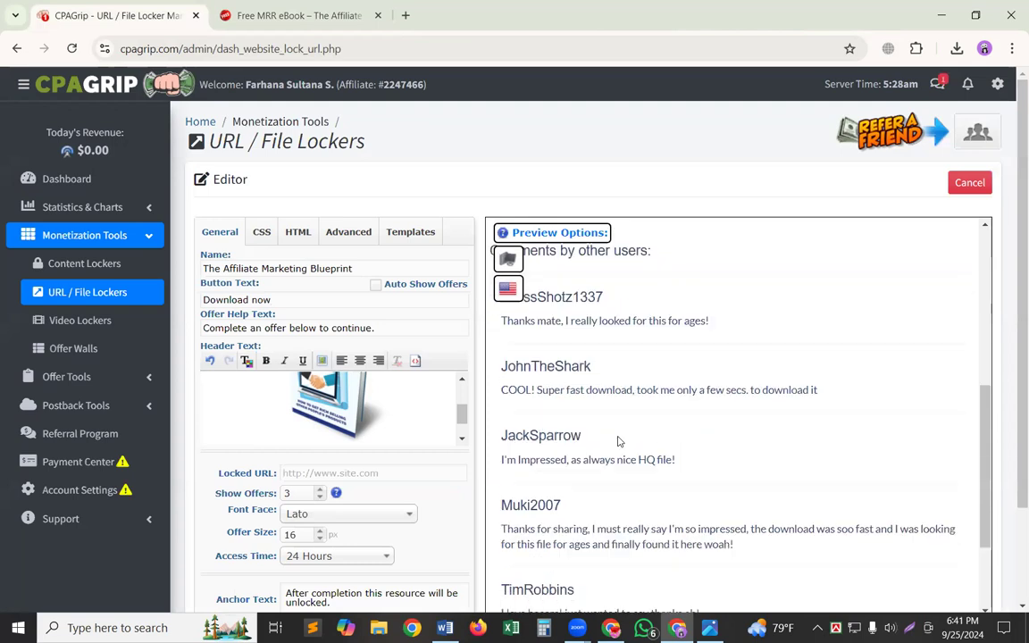
scroll(618, 441, "down", 1)
scroll(618, 441, "up", 3)
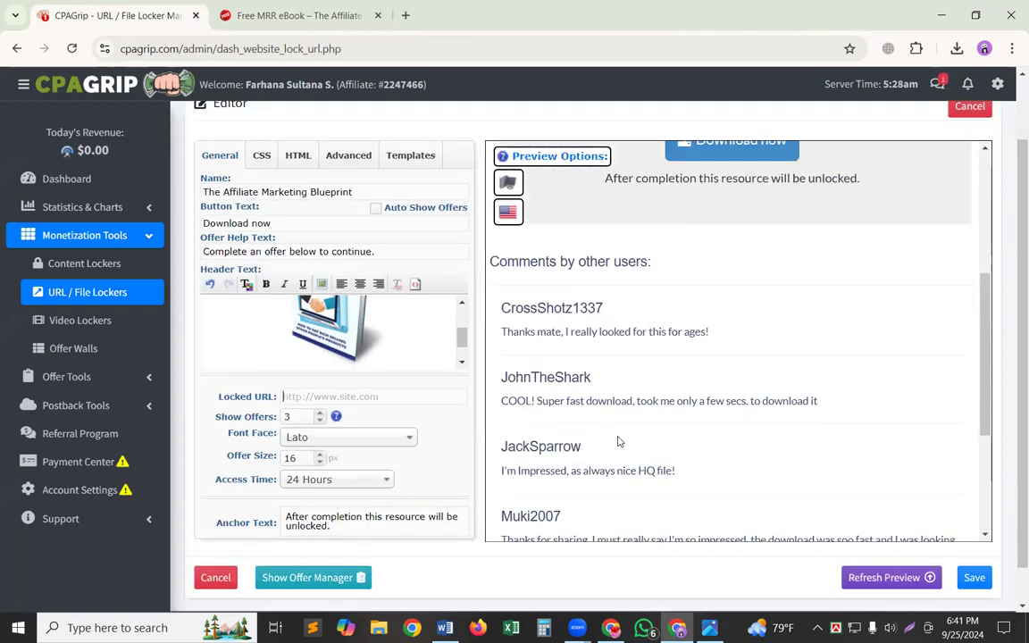
scroll(618, 441, "down", 3)
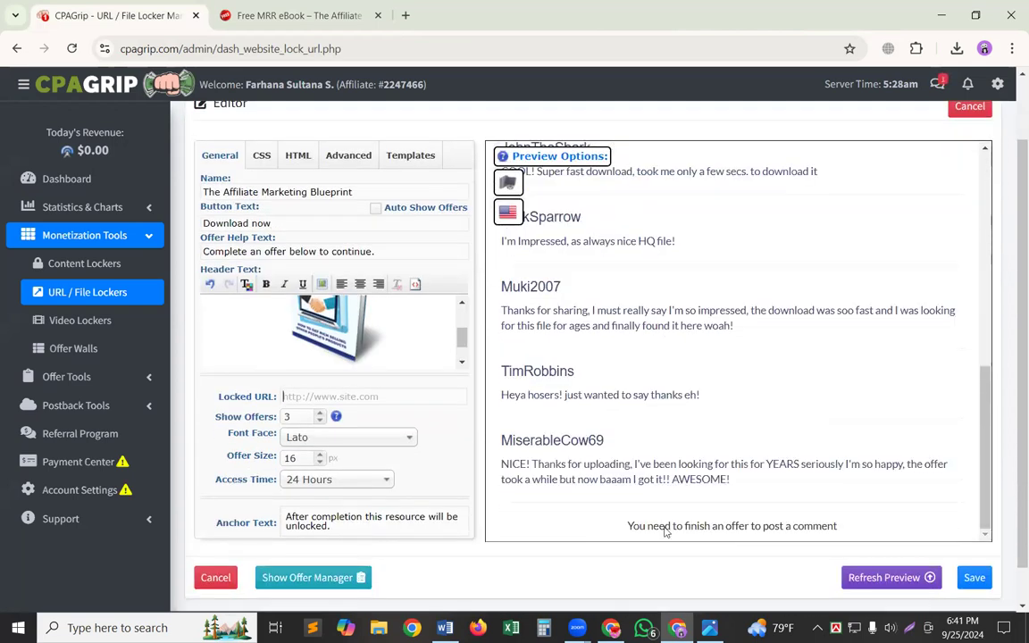
mouse_move(610, 627)
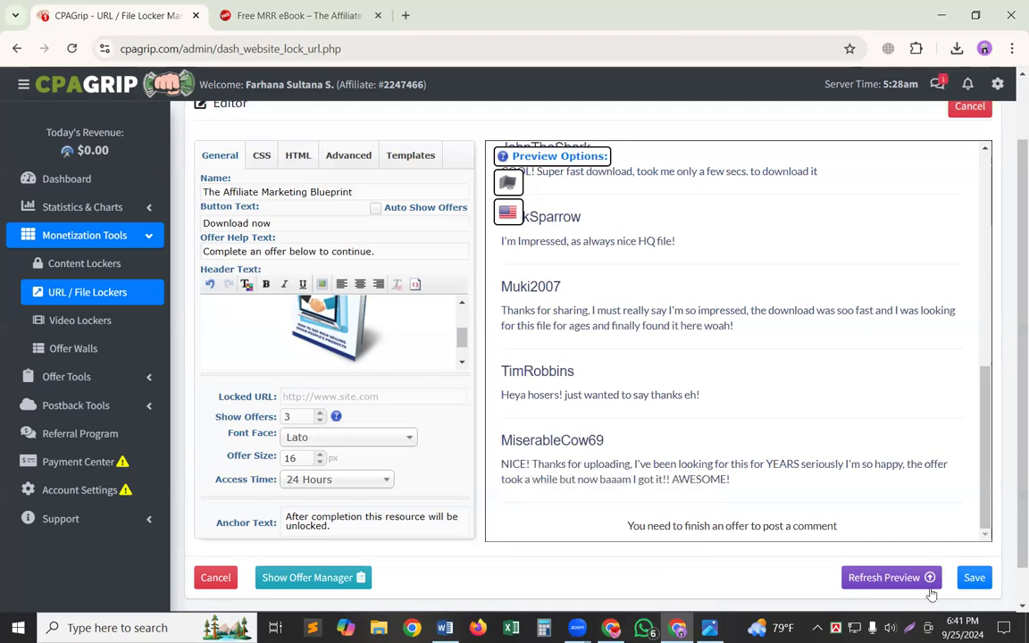
scroll(931, 593, "down", 1)
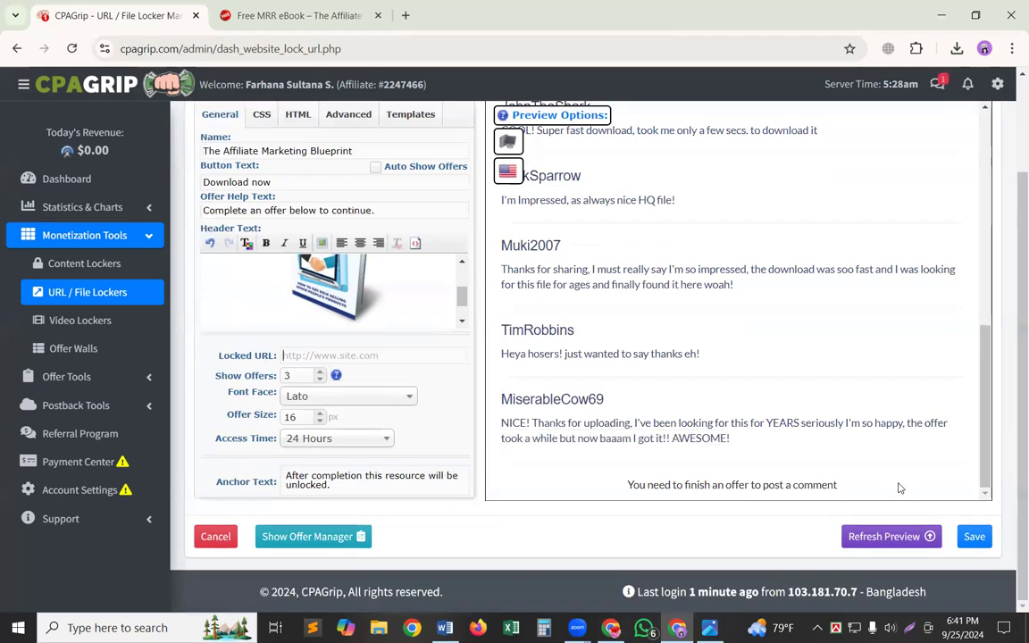
left_click(974, 540)
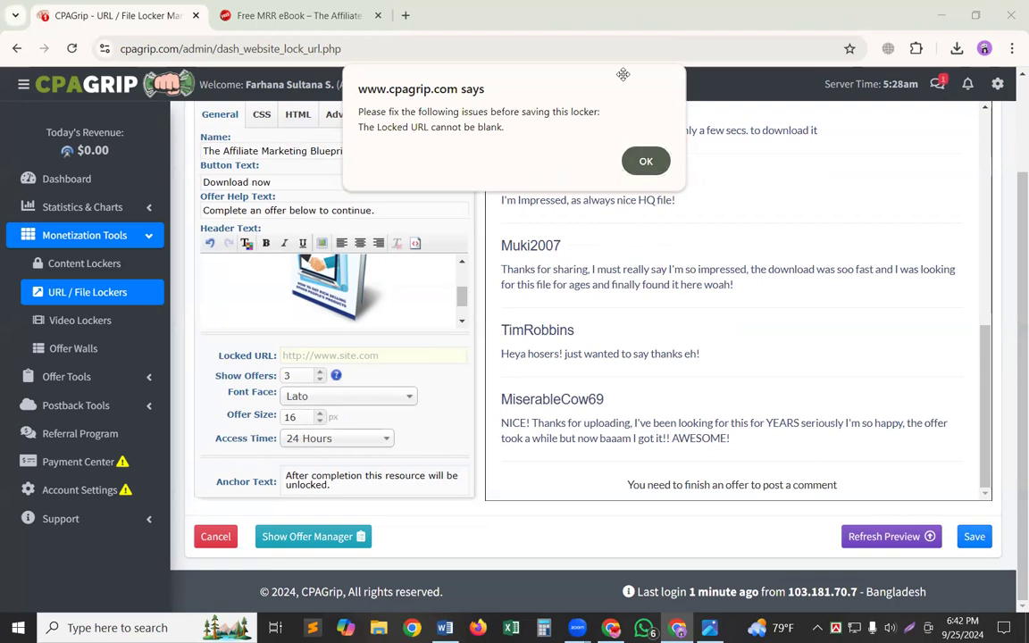
left_click(643, 163)
scroll(558, 252, "up", 2)
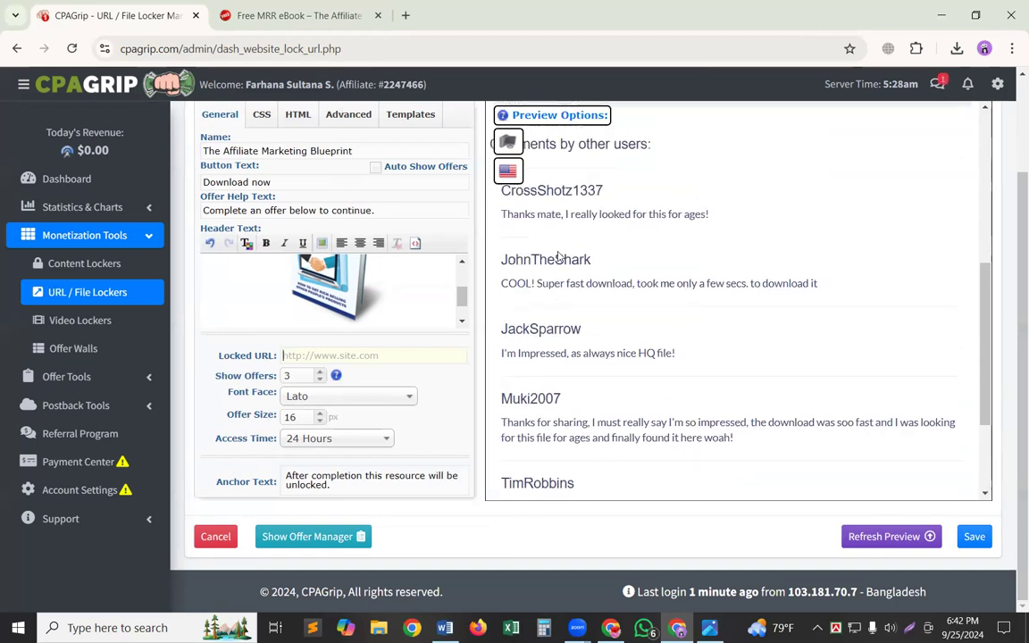
scroll(558, 255, "down", 3)
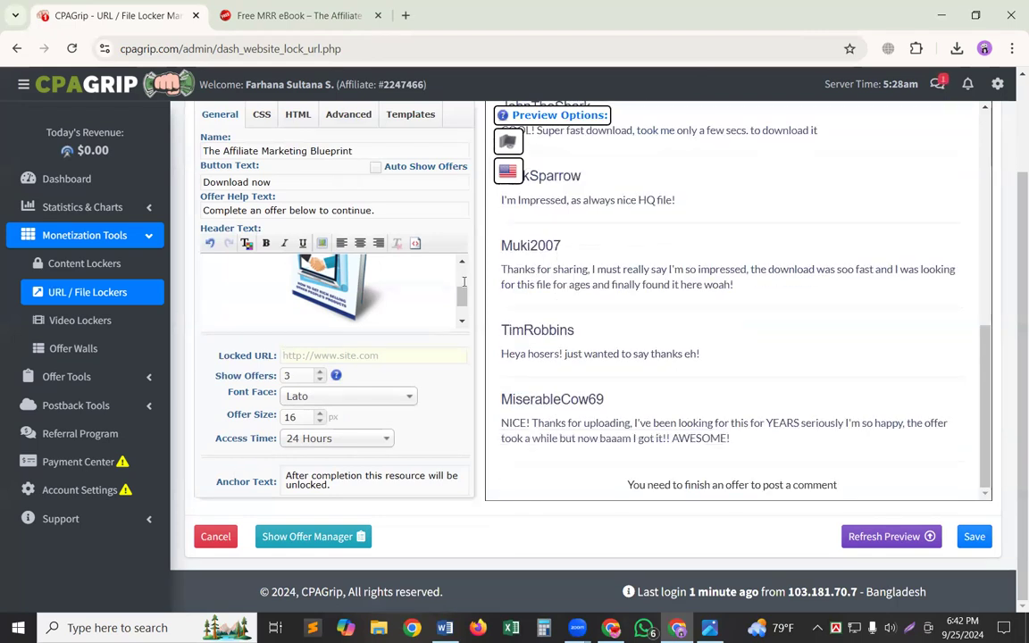
scroll(304, 432, "up", 1)
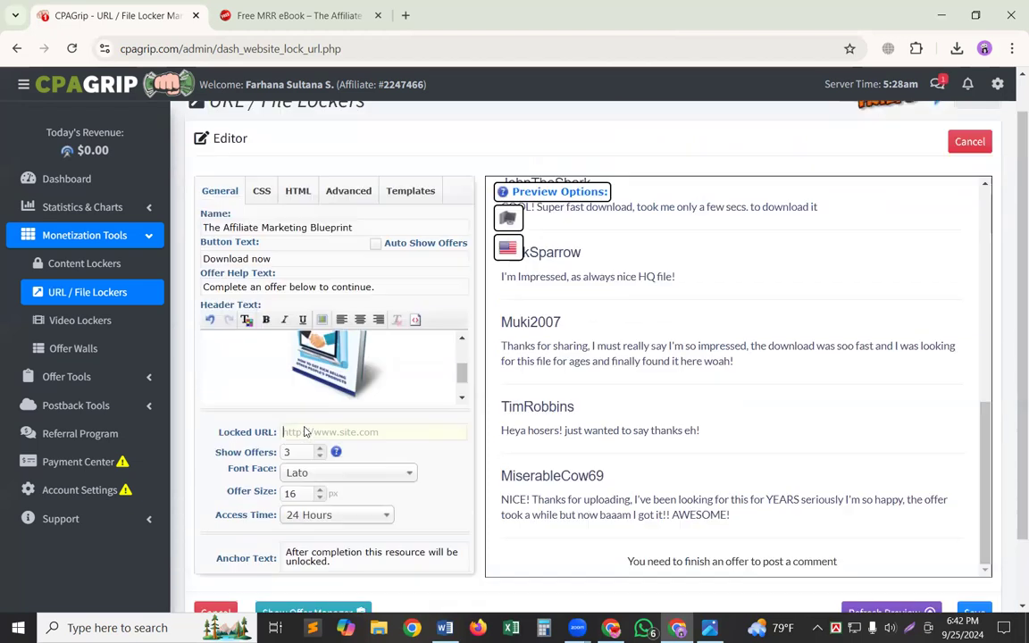
Download the ebook archive from its Free PLR Downloads product page.
left_click(294, 15)
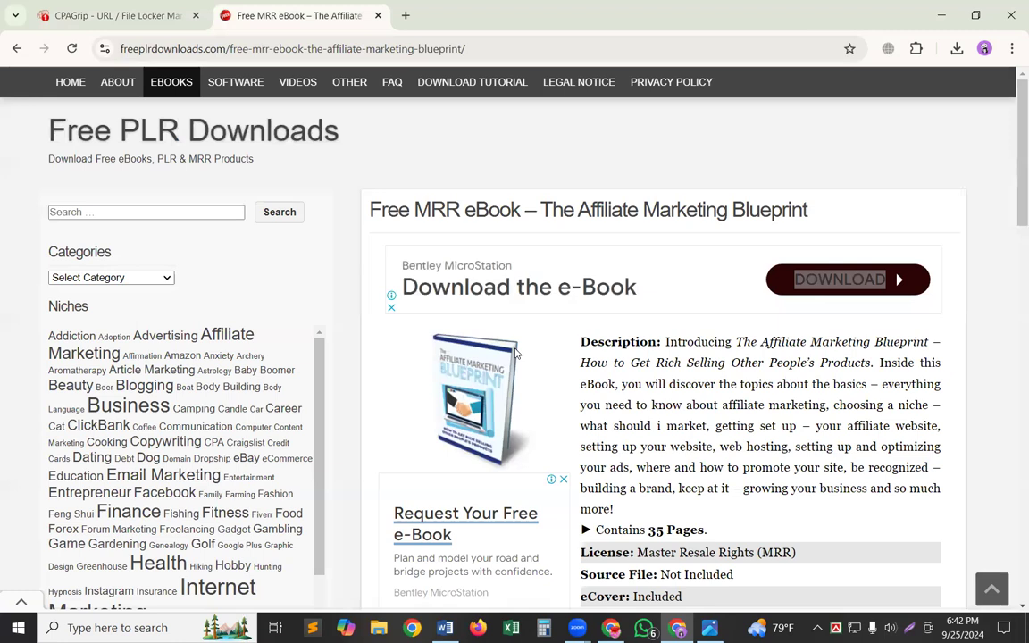
scroll(515, 354, "down", 3)
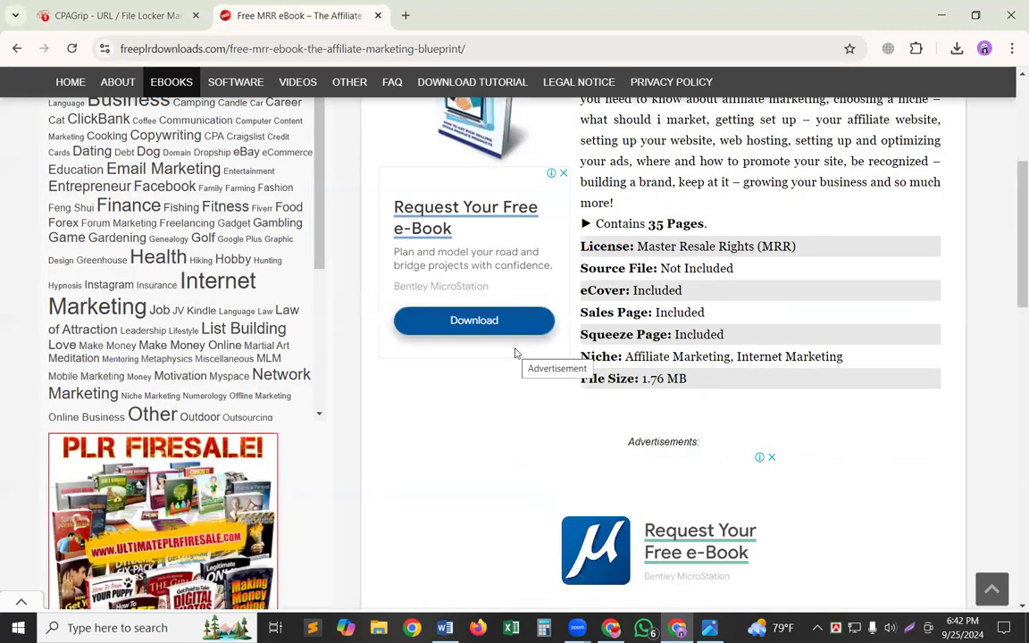
scroll(514, 354, "down", 4)
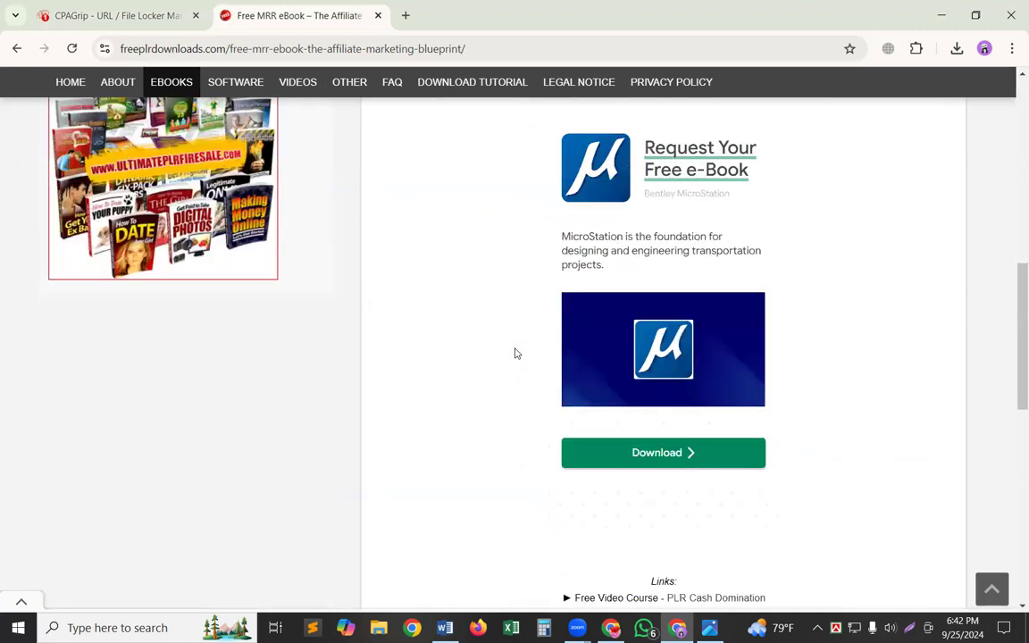
scroll(514, 354, "down", 5)
scroll(607, 326, "up", 2)
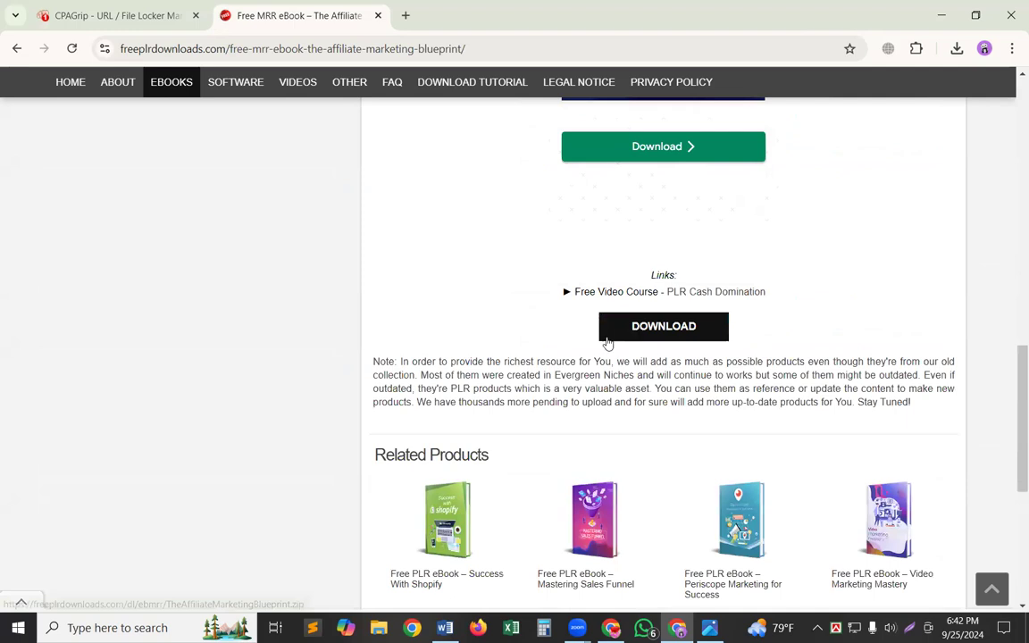
left_click(630, 335)
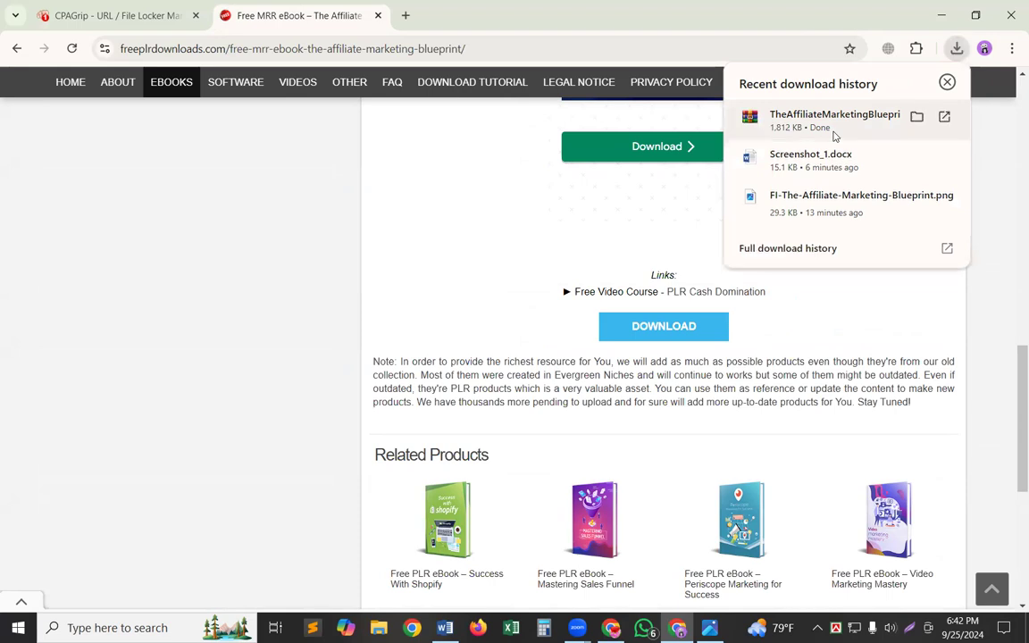
Open the downloaded ebook archive, dismiss the licence reminder and copy The Affiliate Marketing Blueprint.pdf from its TheAffiliateMarketingBlueprint folder.
left_click(833, 134)
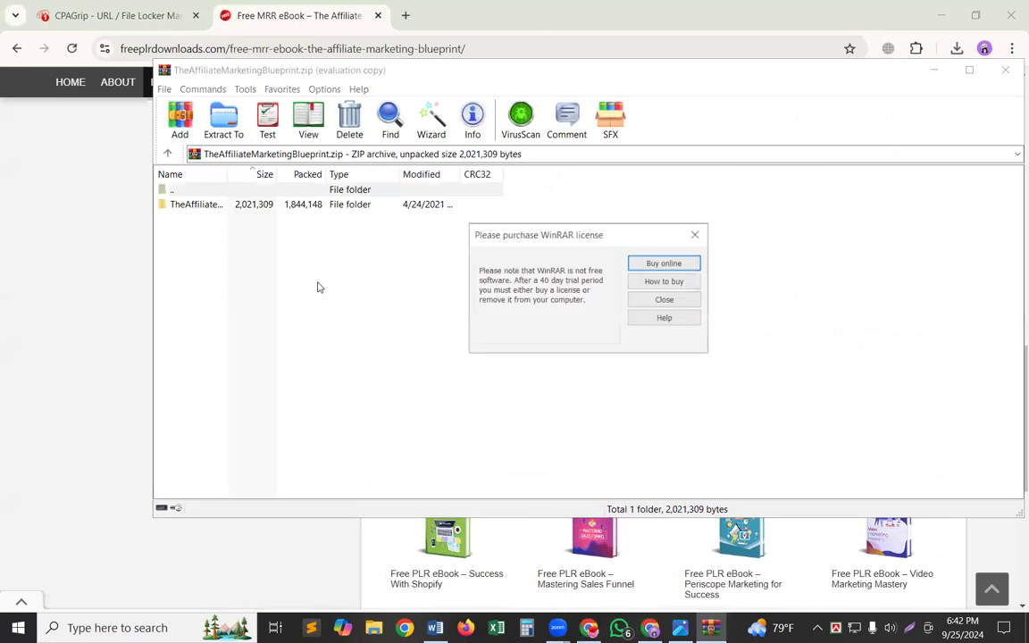
left_click(696, 233)
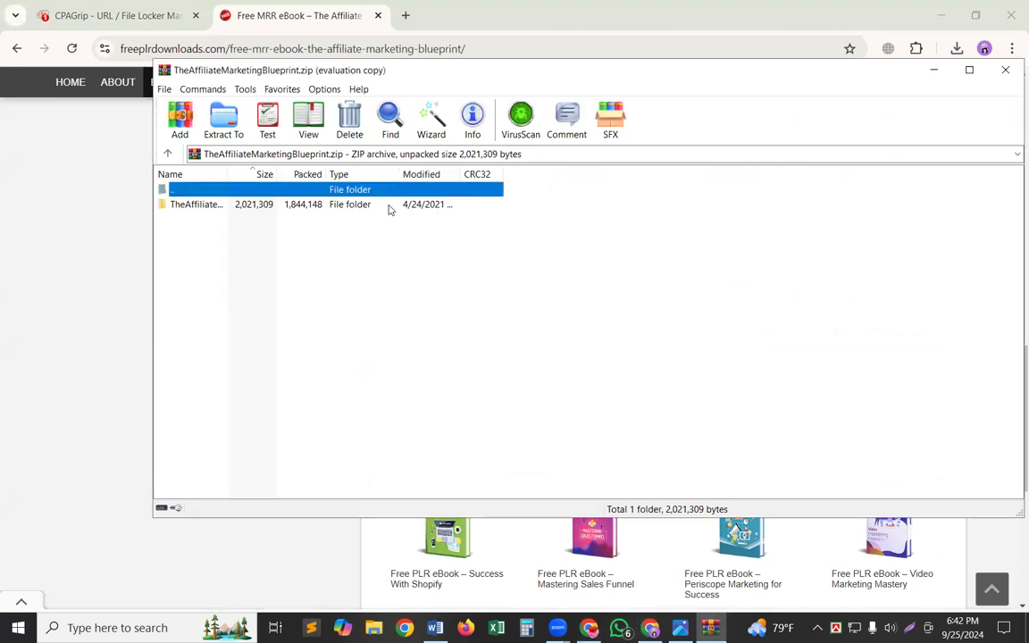
left_click(389, 205)
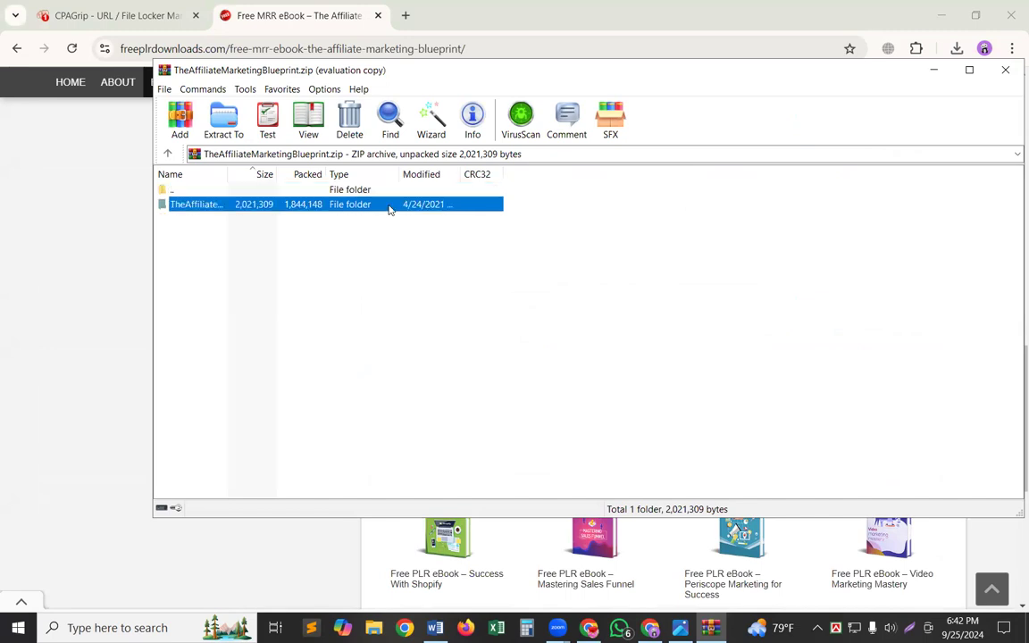
double_click(389, 206)
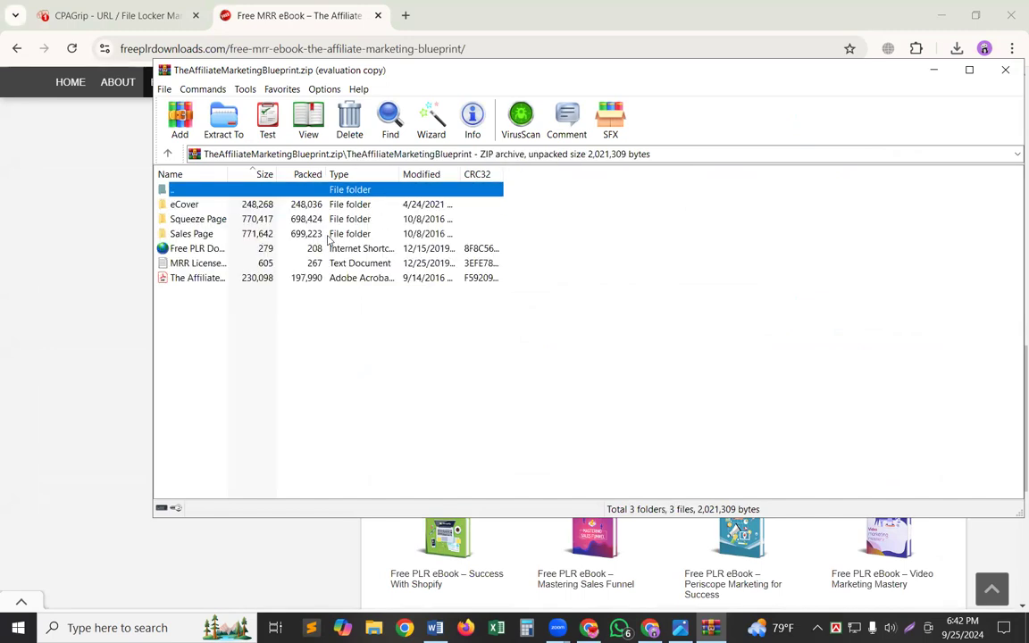
left_click(205, 278)
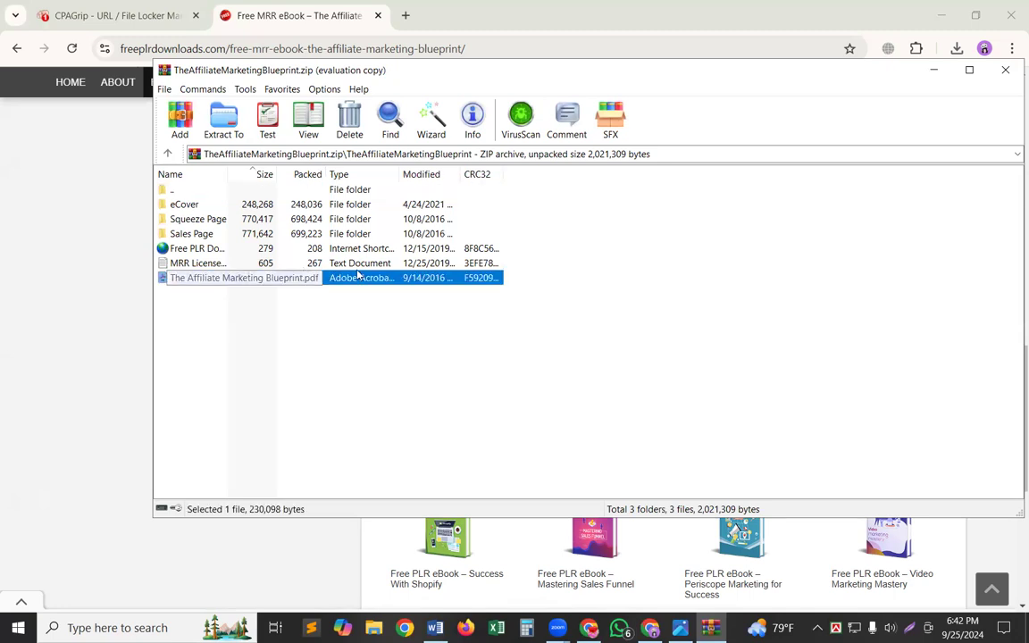
right_click(384, 278)
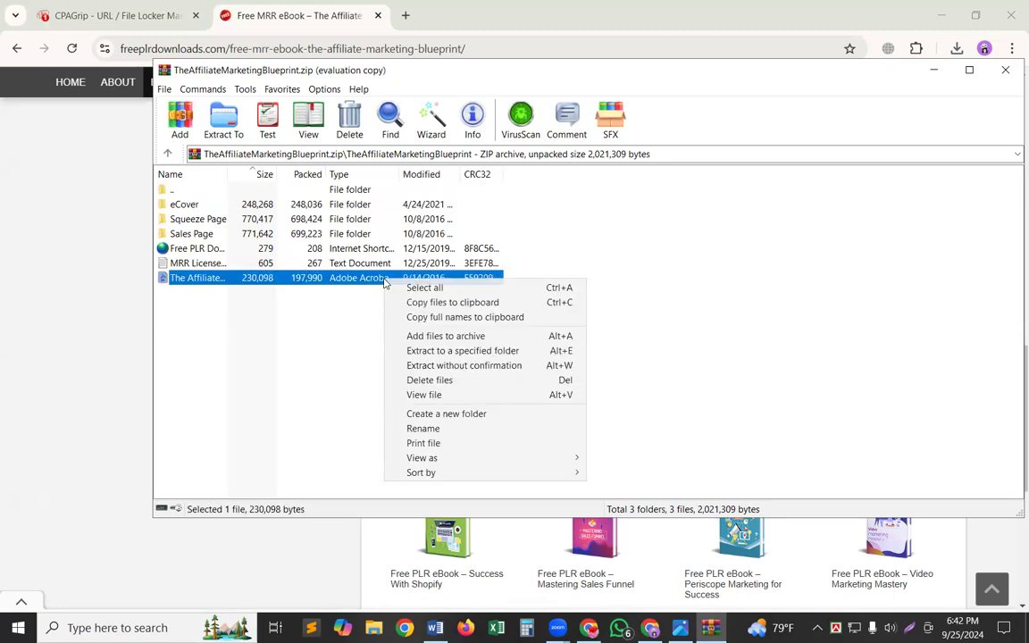
left_click(422, 304)
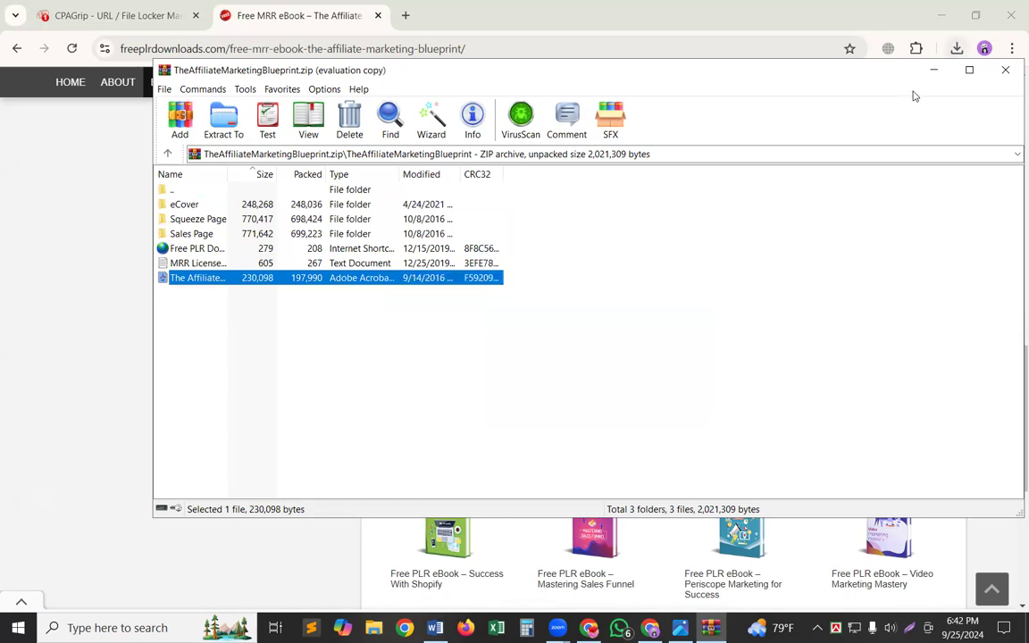
Minimize the open windows and paste the copied ebook PDF onto the desktop.
left_click(933, 70)
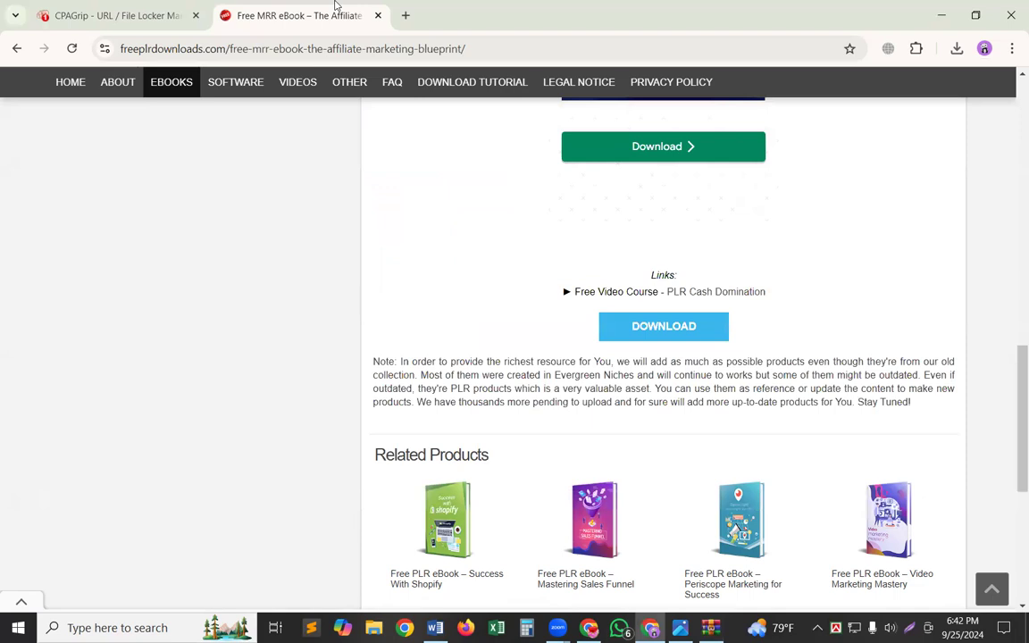
left_click(137, 9)
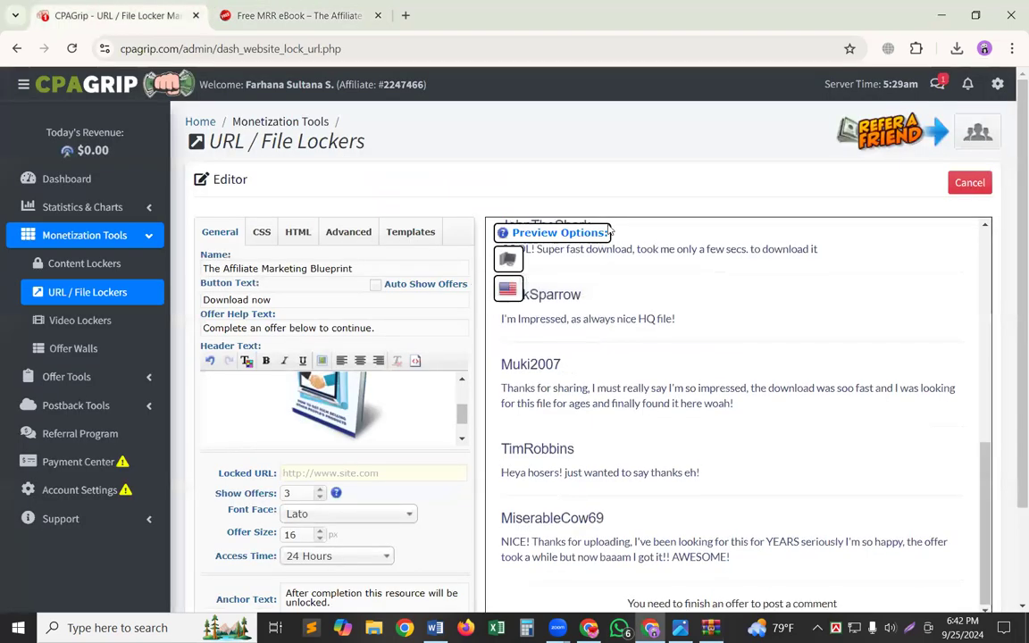
scroll(610, 231, "up", 3)
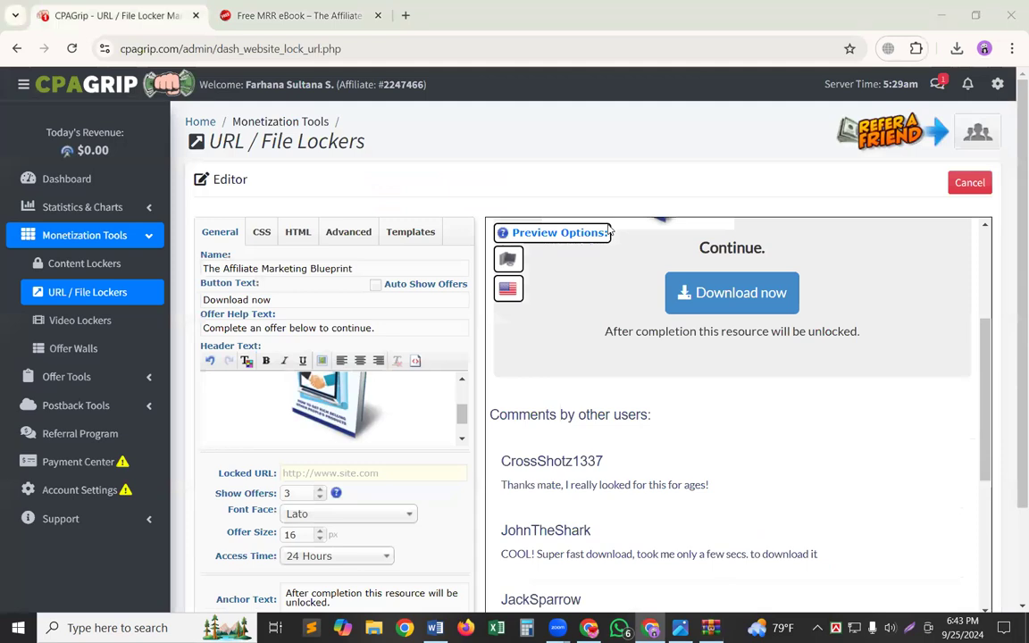
left_click(940, 15)
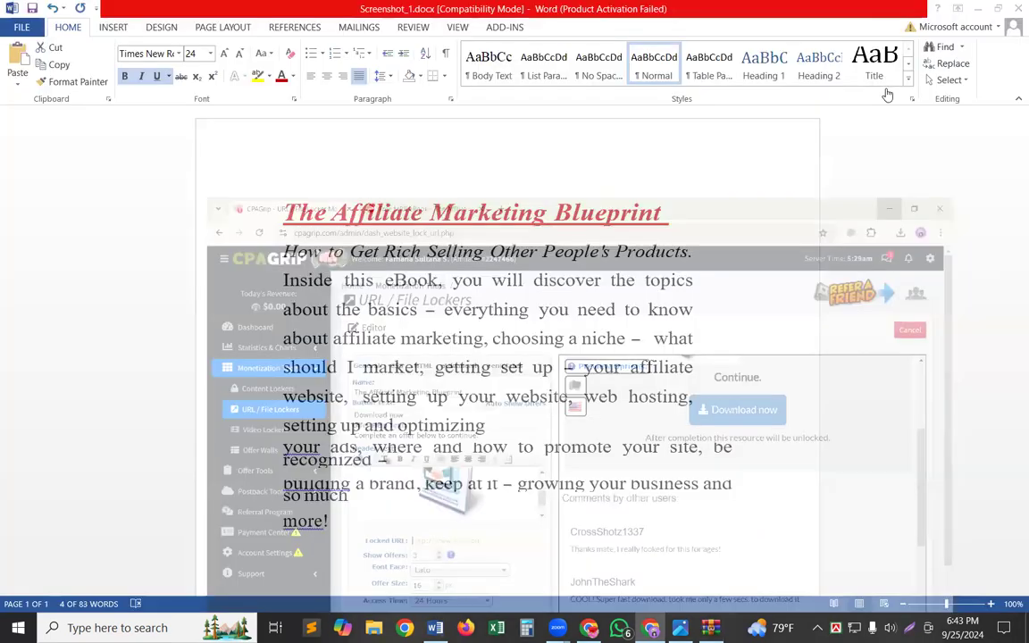
left_click(977, 7)
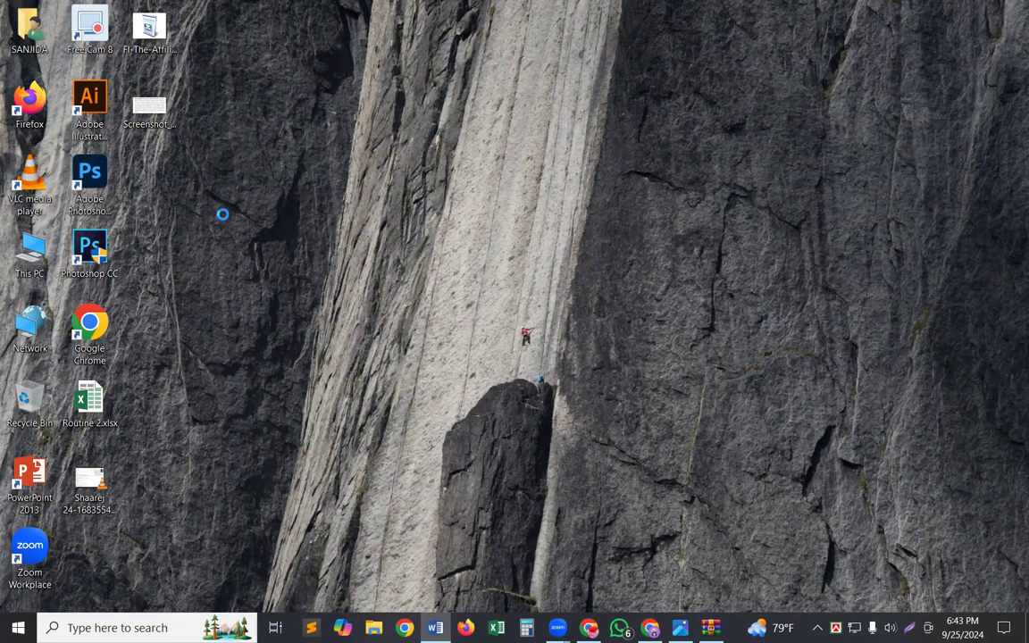
right_click(227, 173)
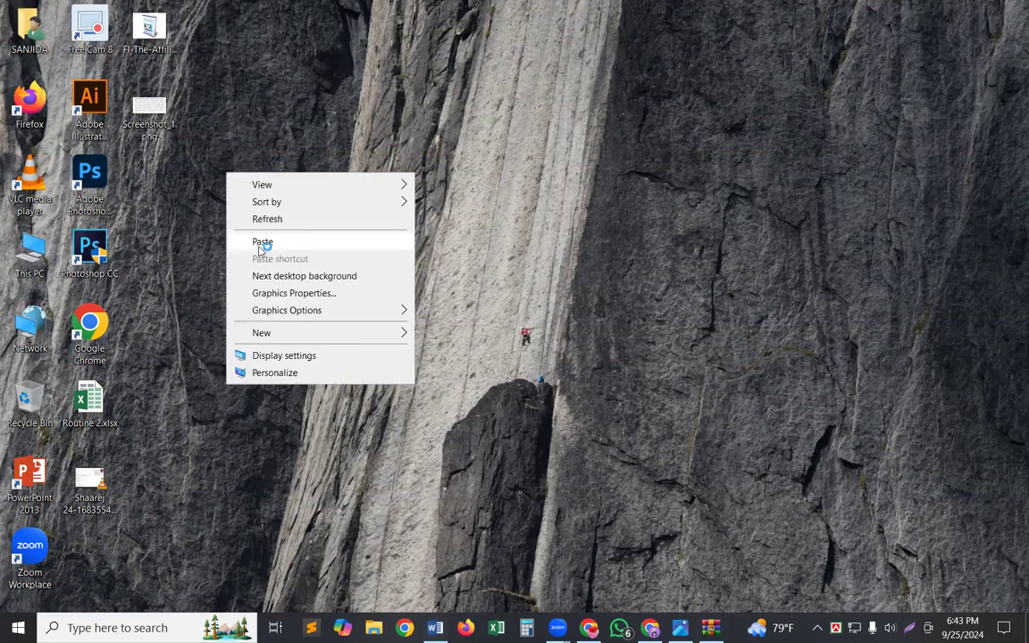
left_click(260, 251)
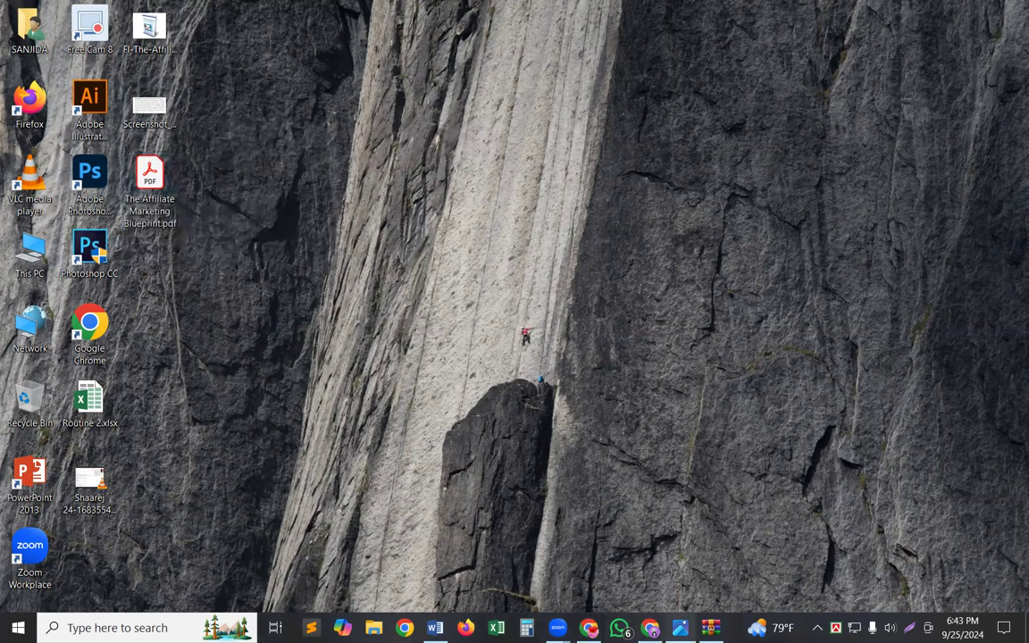
Switch back to Chrome, open Google Drive in a new tab and upload The Affiliate Marketing Blueprint.pdf from the desktop.
key("alt+Tab")
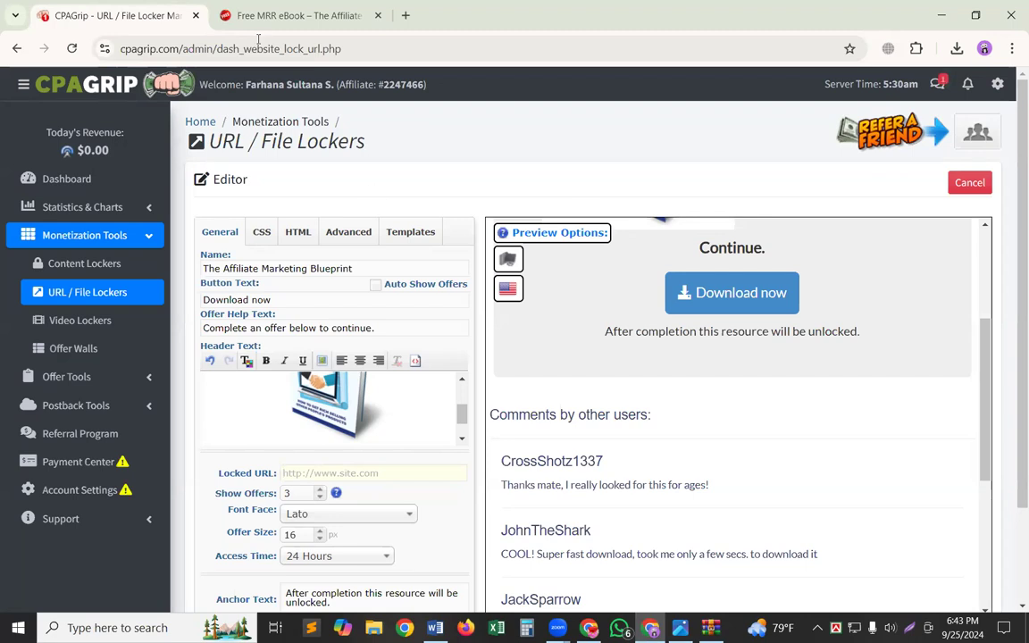
left_click(403, 17)
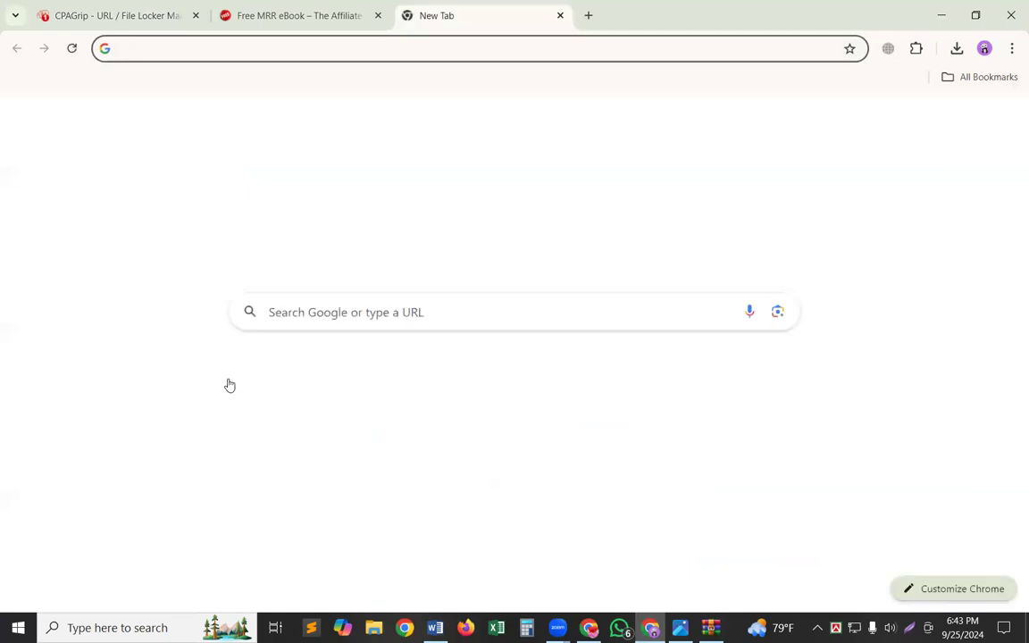
left_click(228, 380)
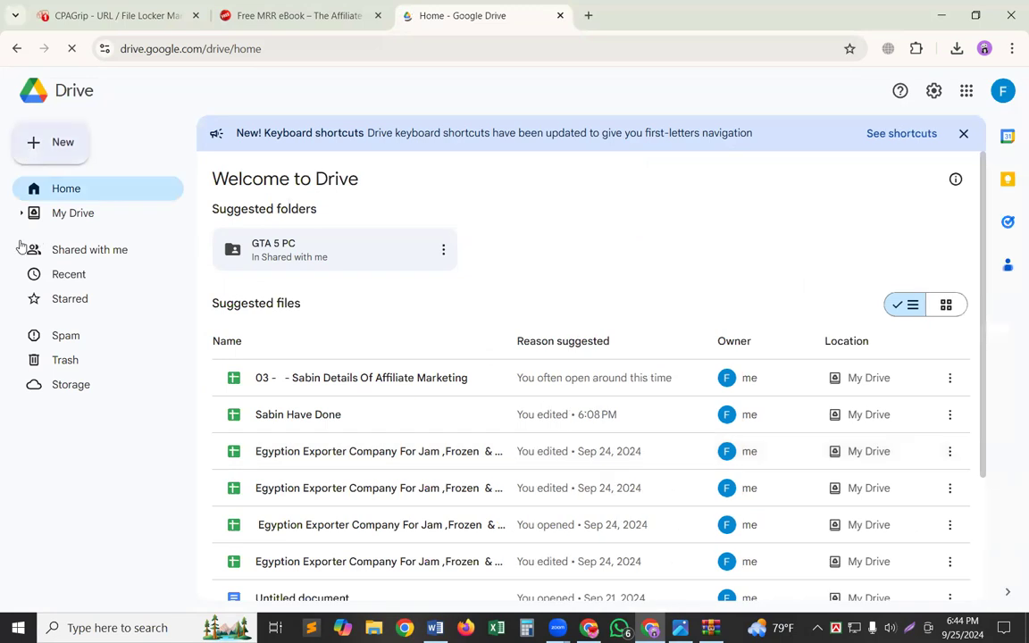
left_click(55, 161)
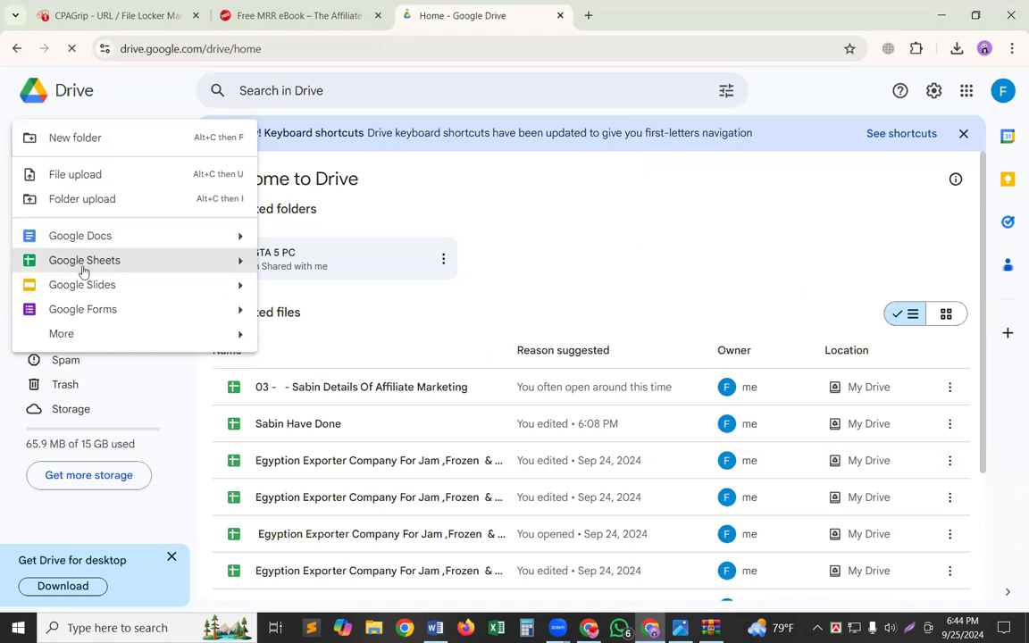
left_click(90, 178)
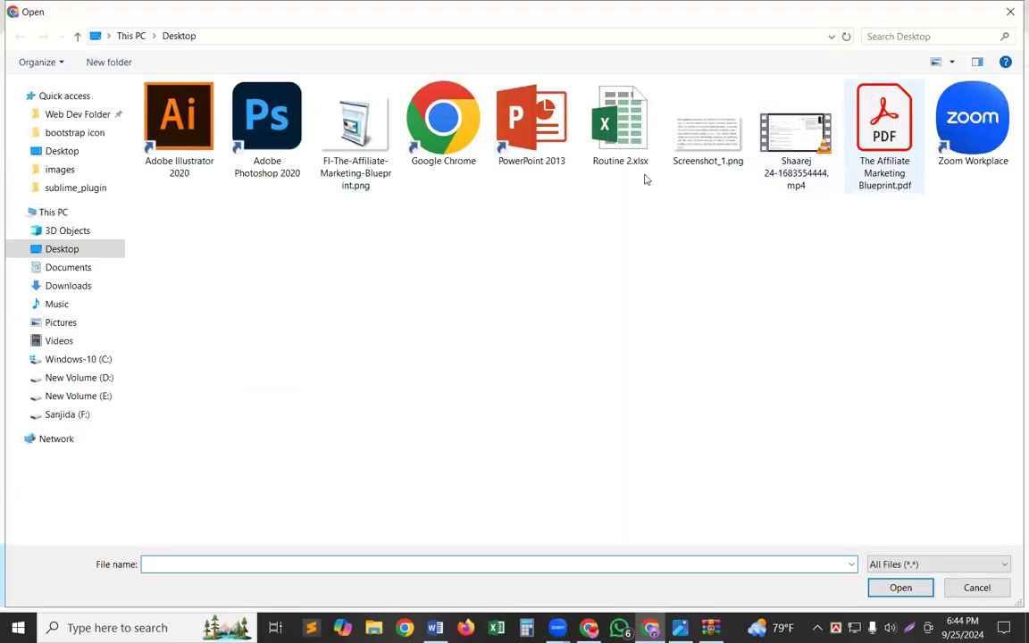
left_click(884, 135)
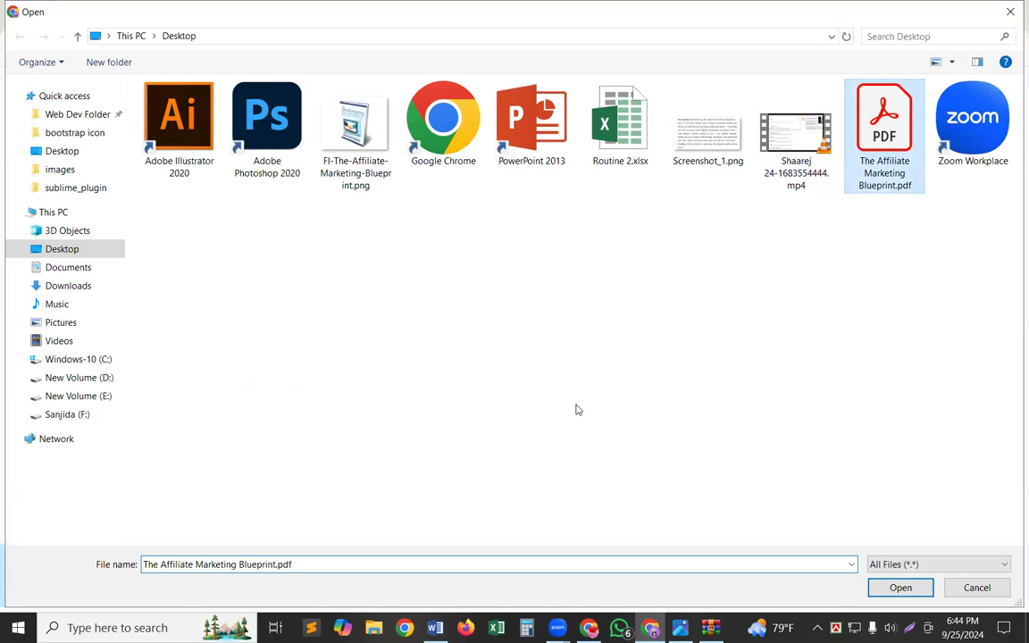
key("Return")
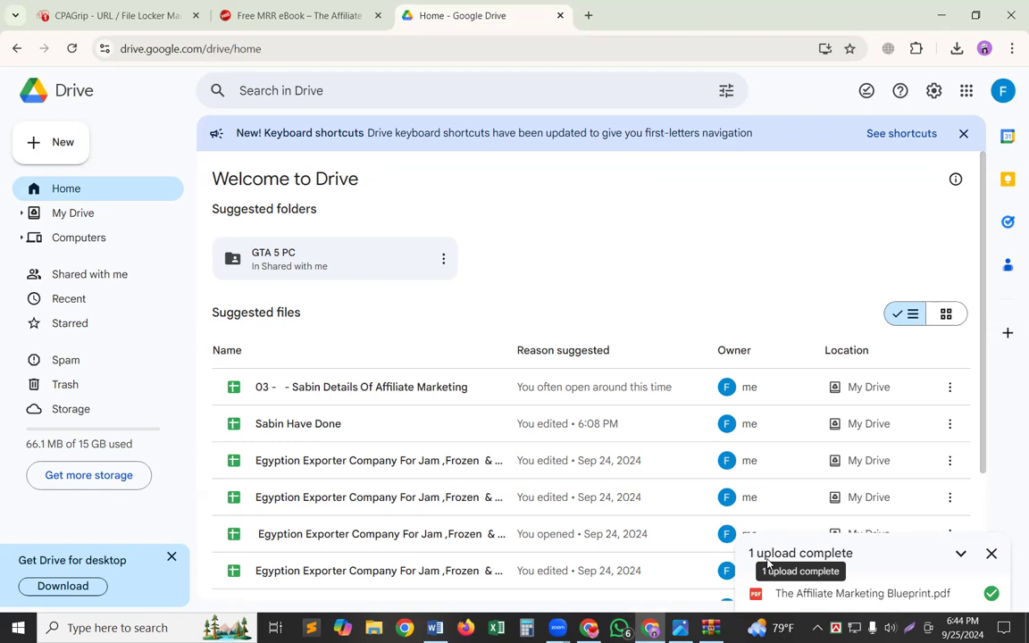
Open the newly uploaded The Affiliate Marketing Blueprint.pdf in the Drive preview.
scroll(779, 468, "down", 1)
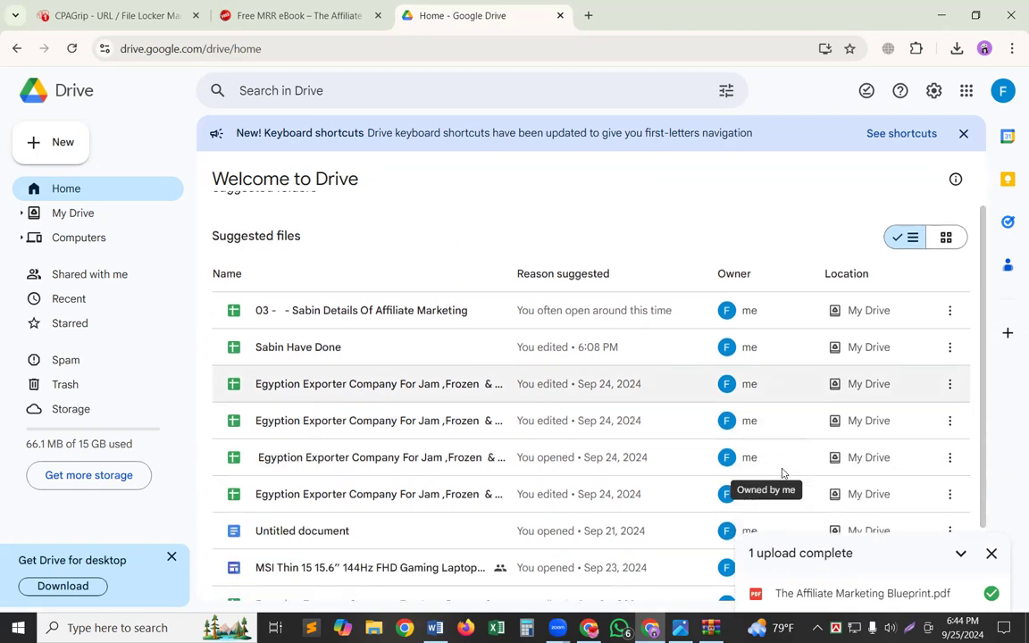
scroll(759, 445, "up", 1)
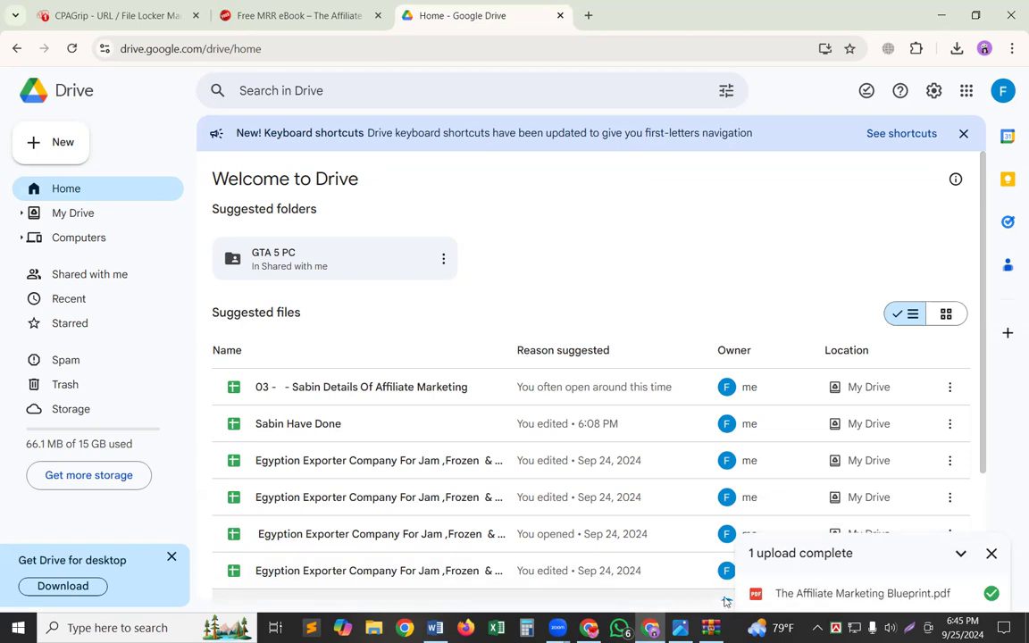
left_click(842, 593)
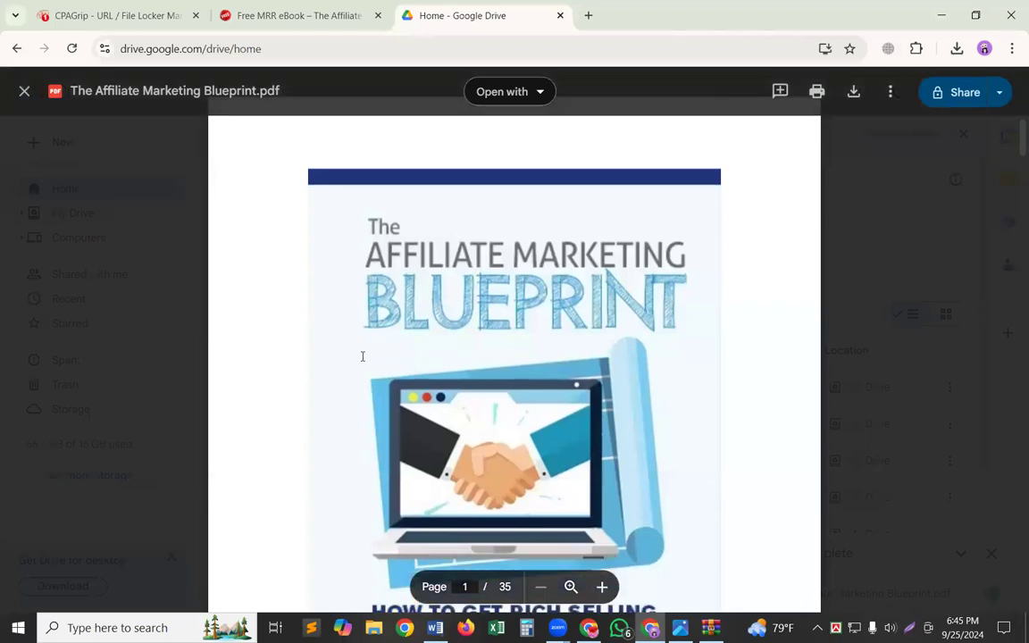
Skim the ebook's cover, table of contents and introduction pages in the PDF preview.
scroll(362, 360, "down", 3)
scroll(361, 361, "up", 1)
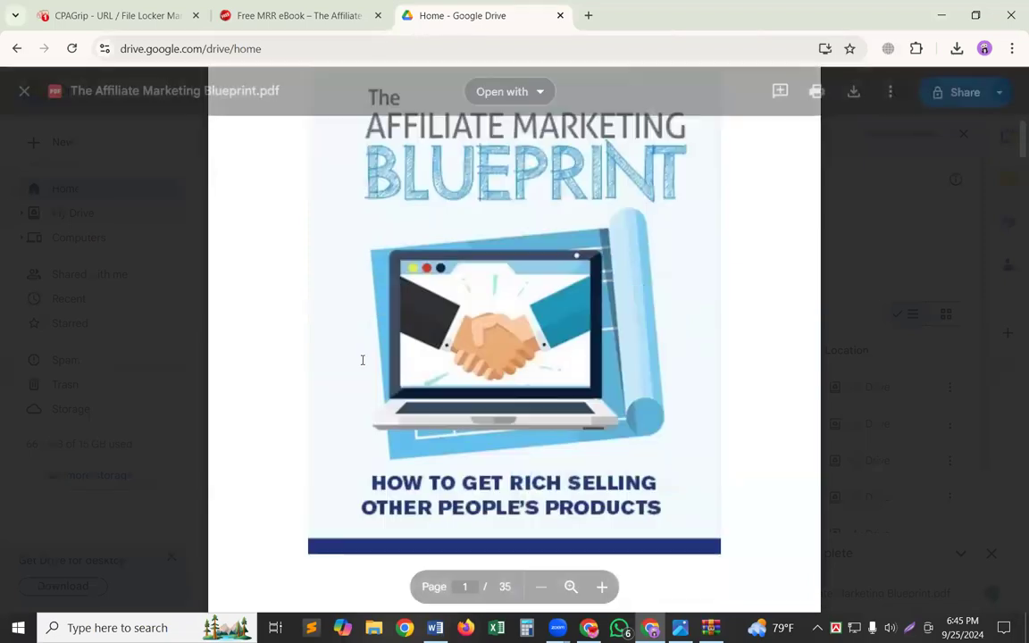
scroll(361, 361, "down", 1)
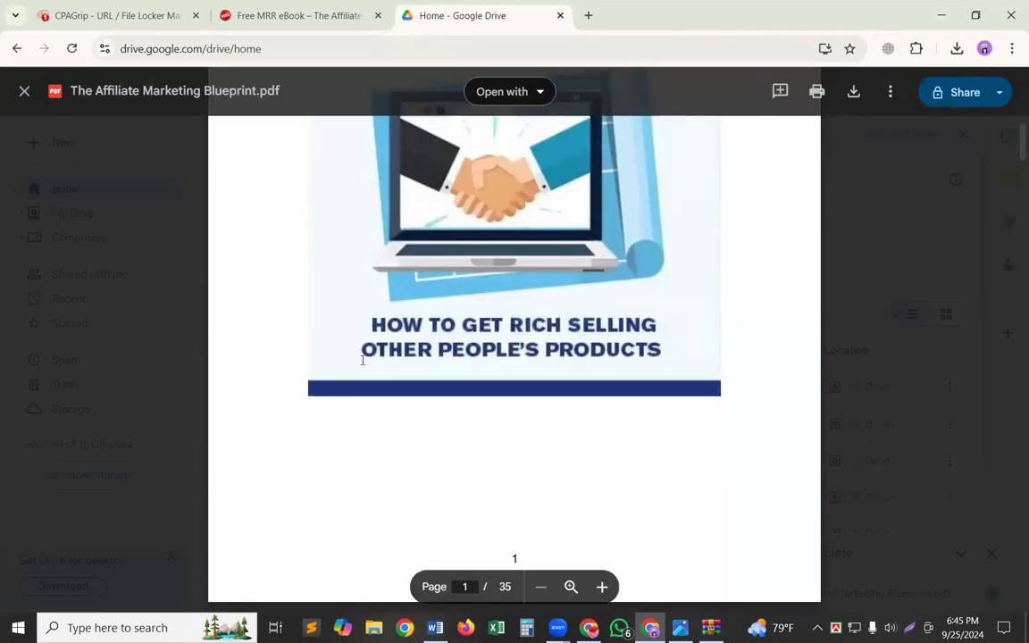
scroll(362, 359, "down", 5)
scroll(361, 359, "down", 5)
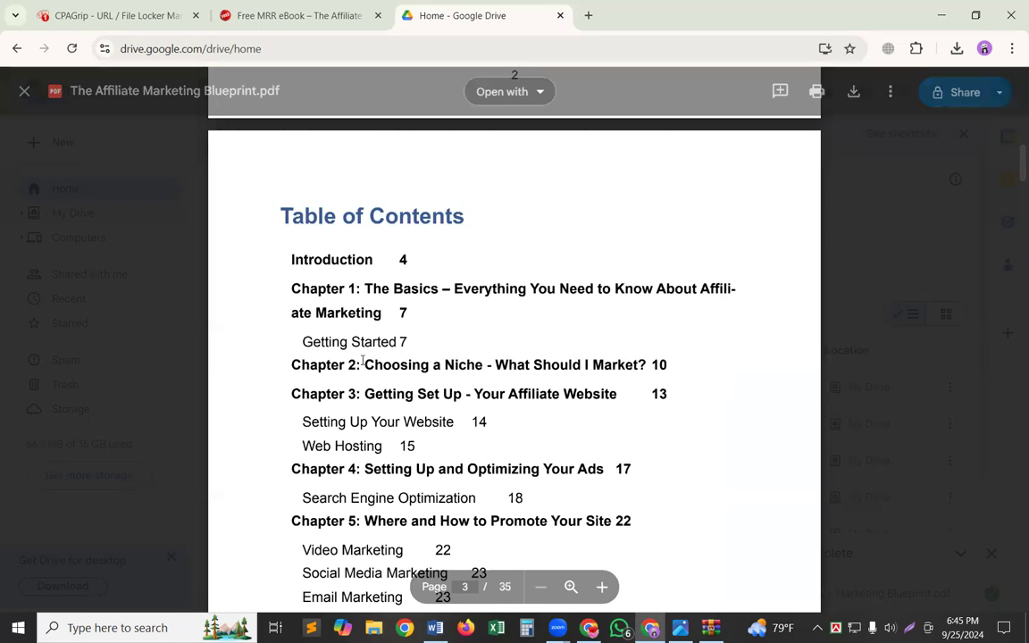
scroll(357, 361, "down", 8)
scroll(308, 358, "down", 4)
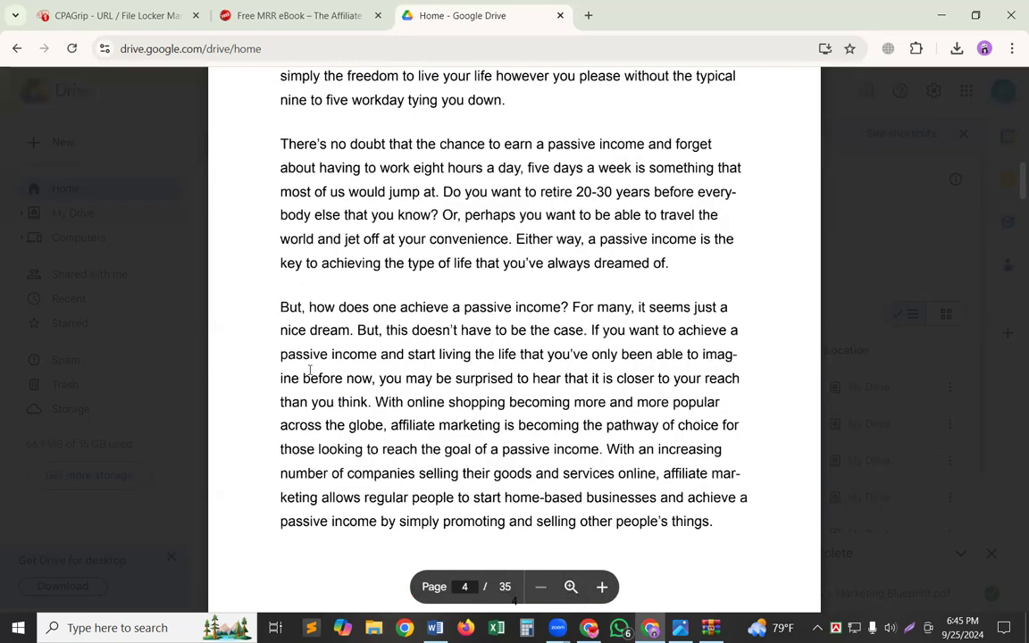
scroll(321, 364, "up", 4)
scroll(339, 362, "up", 6)
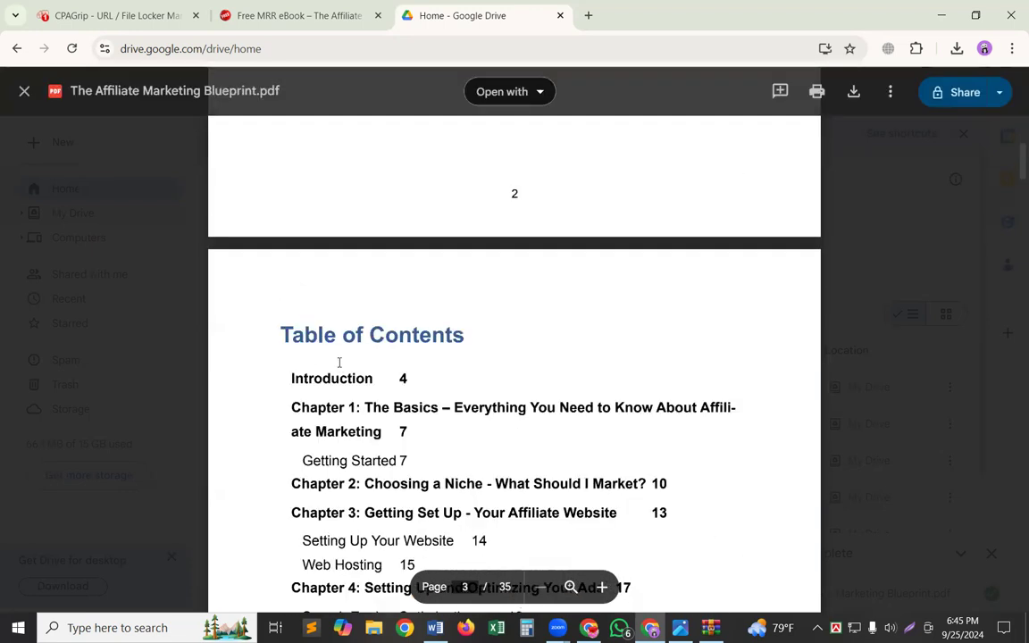
scroll(340, 360, "up", 5)
scroll(872, 161, "up", 7)
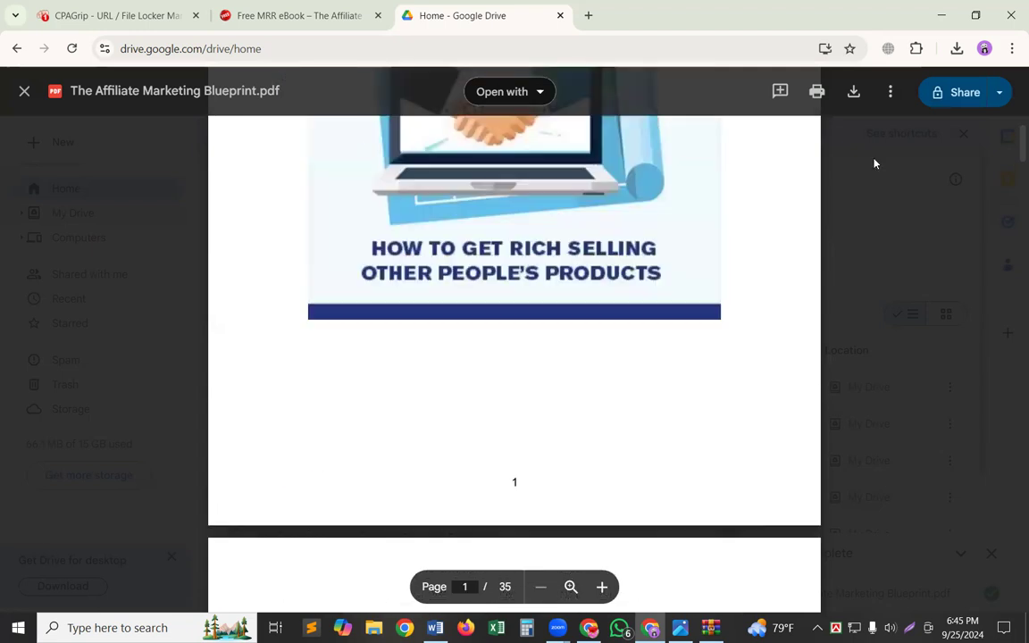
Open the PDF's sharing settings and set general access to Anyone with the link.
right_click(875, 163)
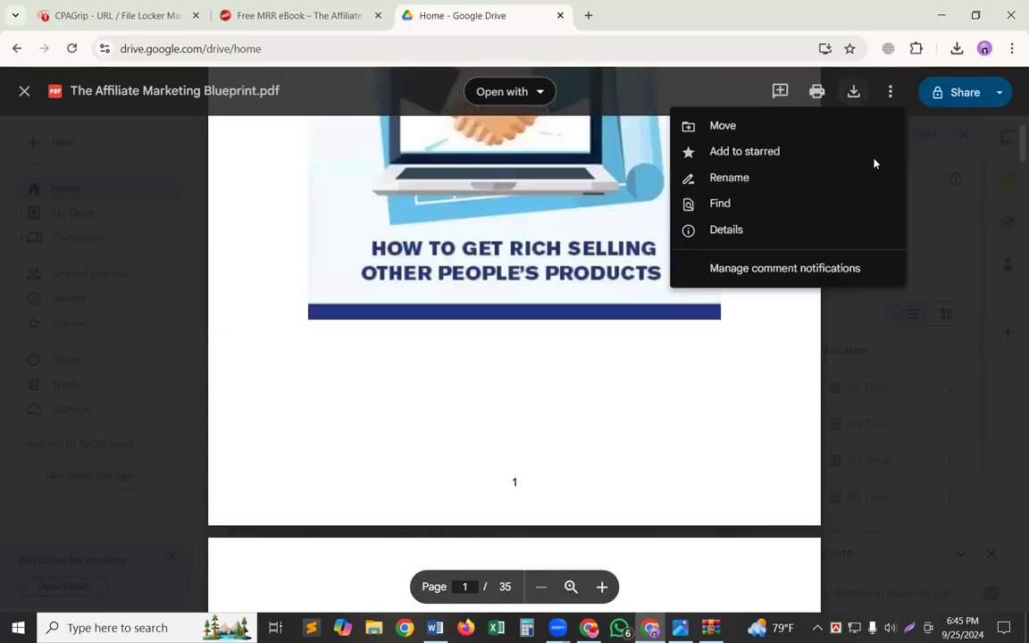
left_click(993, 103)
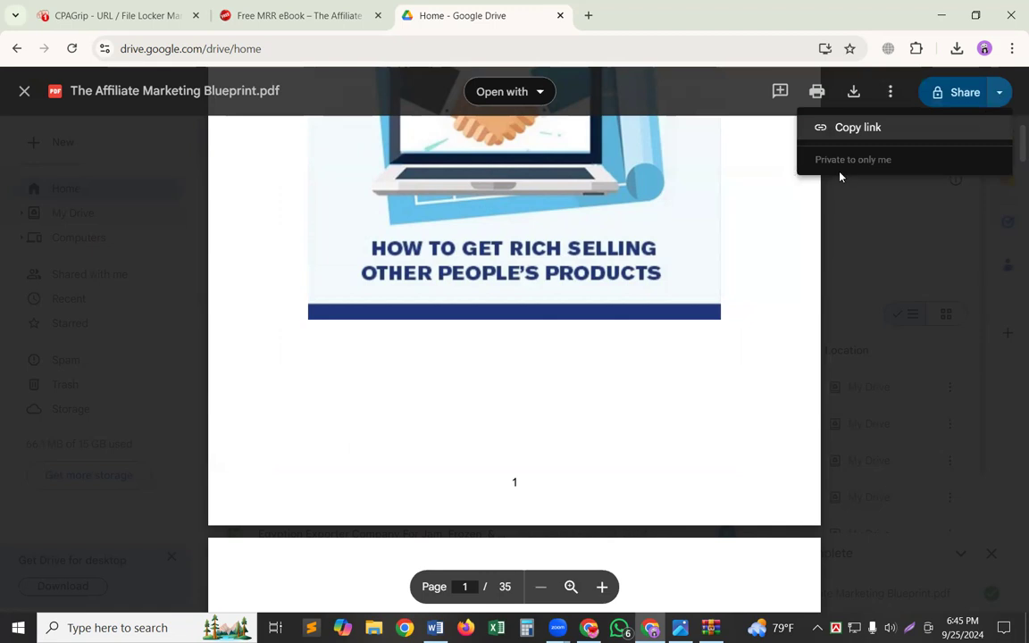
left_click(970, 95)
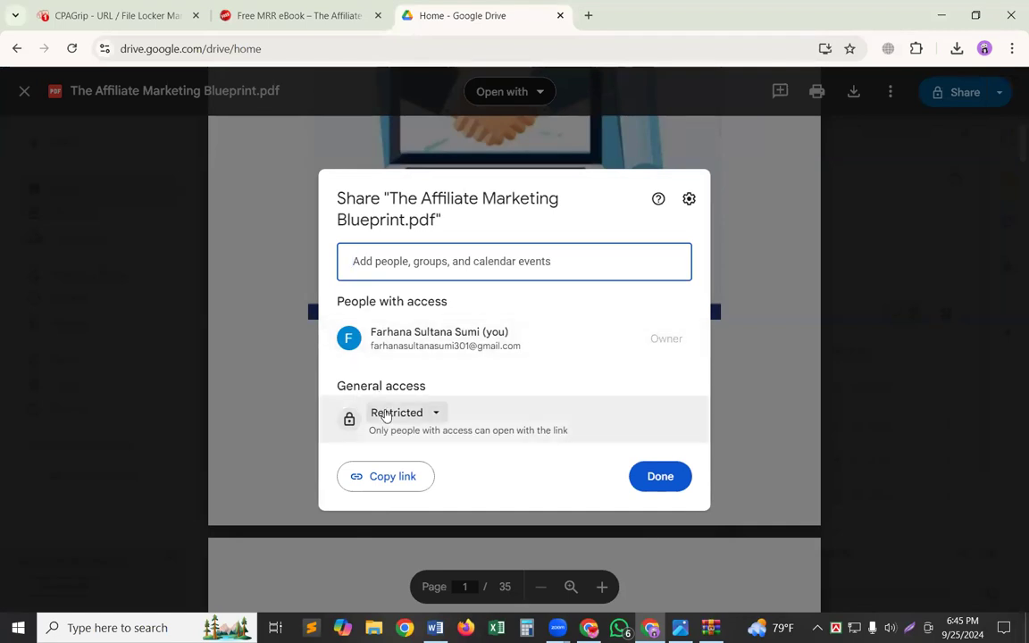
left_click(387, 413)
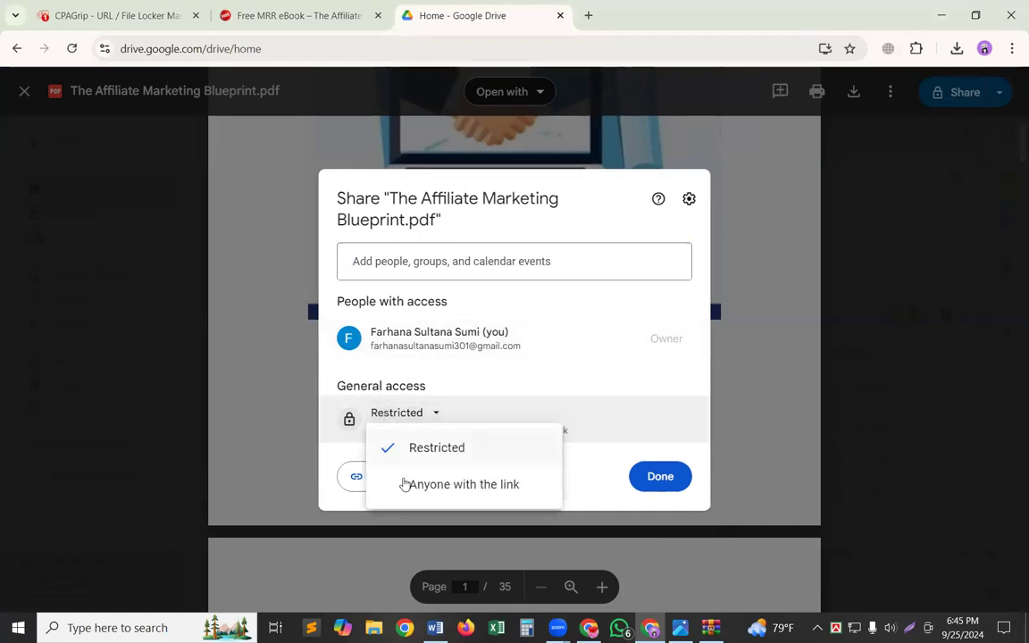
left_click(409, 483)
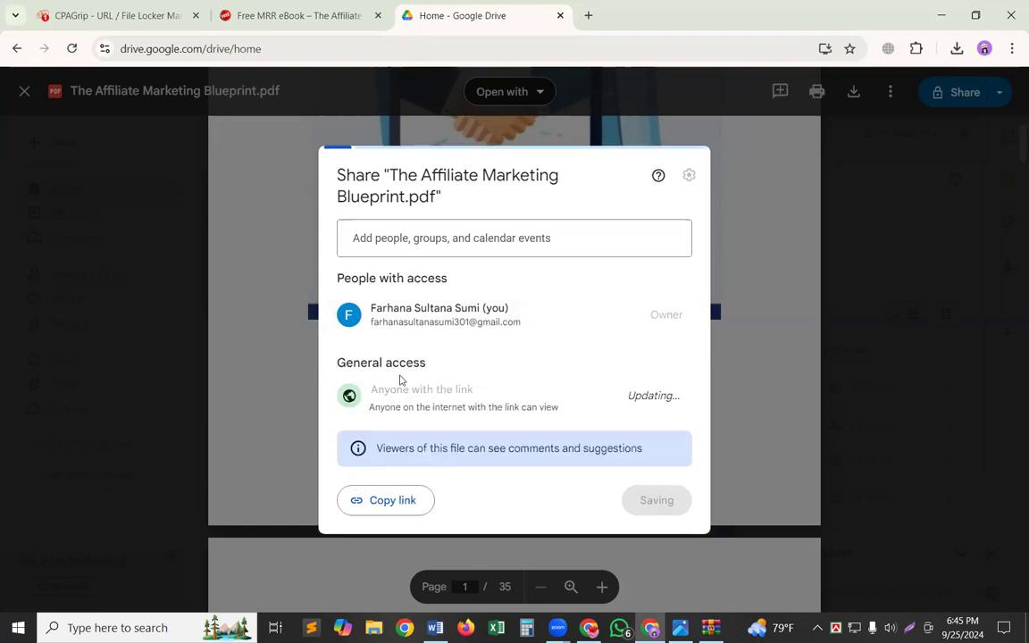
Copy the PDF's sharing link, finish sharing and enter the link as the Locked URL in the CPAGrip locker editor.
left_click(370, 515)
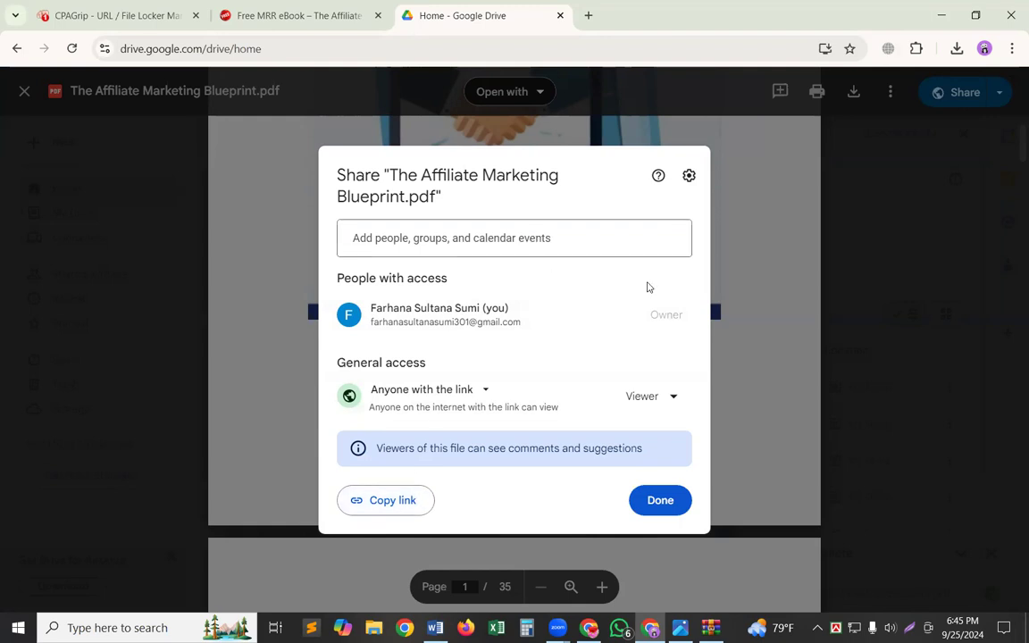
left_click(655, 507)
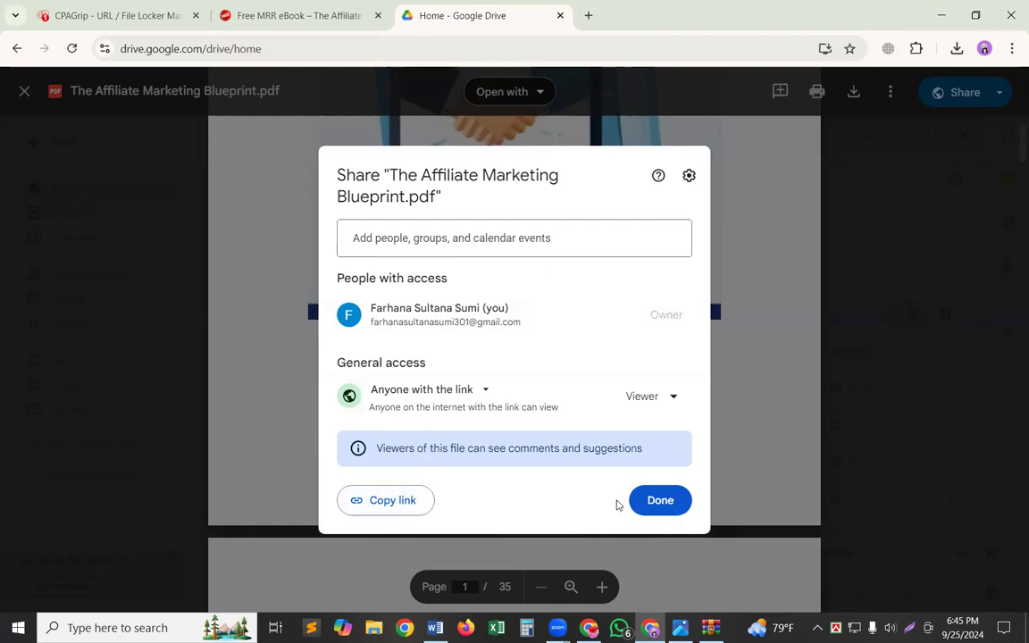
left_click(143, 6)
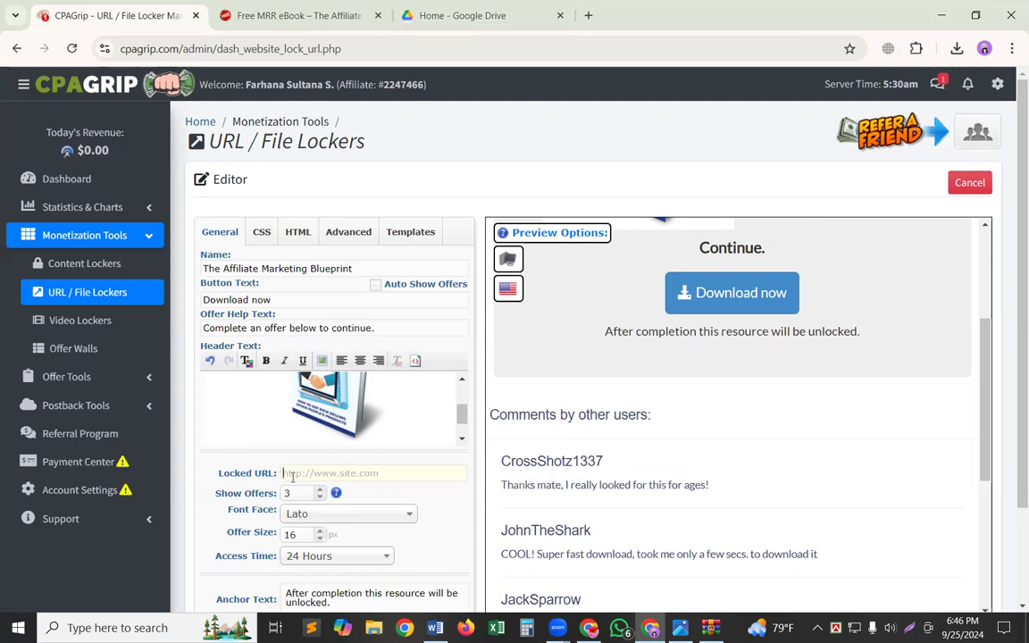
key("ctrl+v")
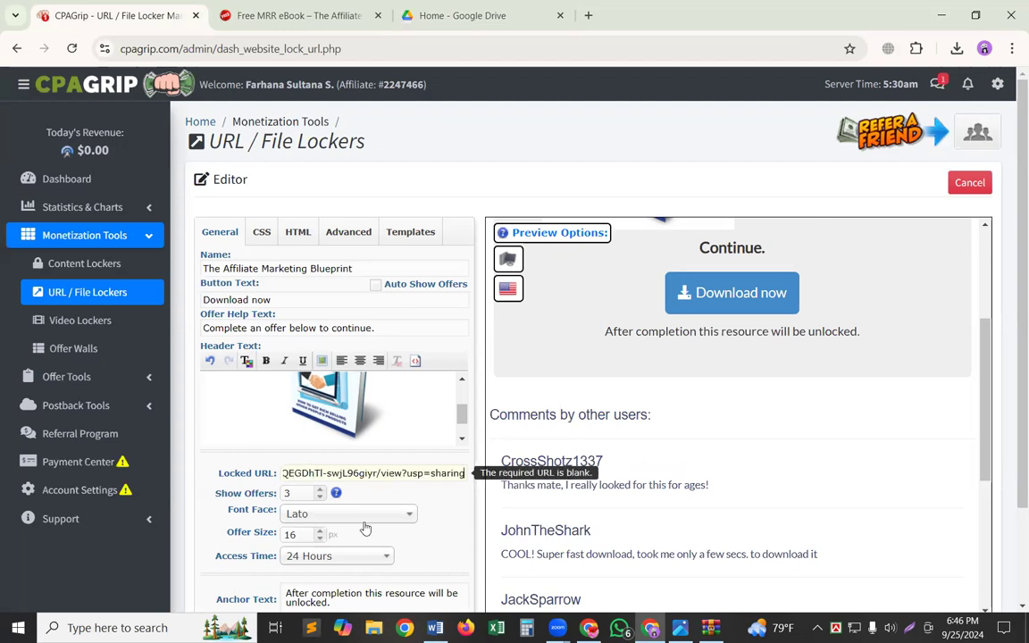
left_click(447, 500)
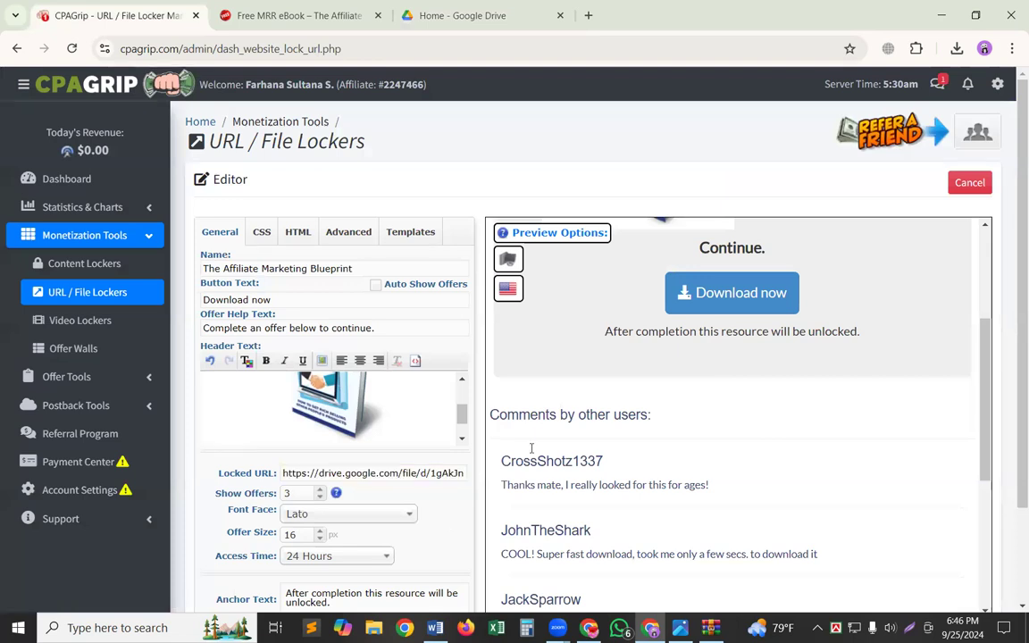
Save The Affiliate Marketing Blueprint locker and copy its generated quartzfiles.com link.
scroll(580, 438, "down", 5)
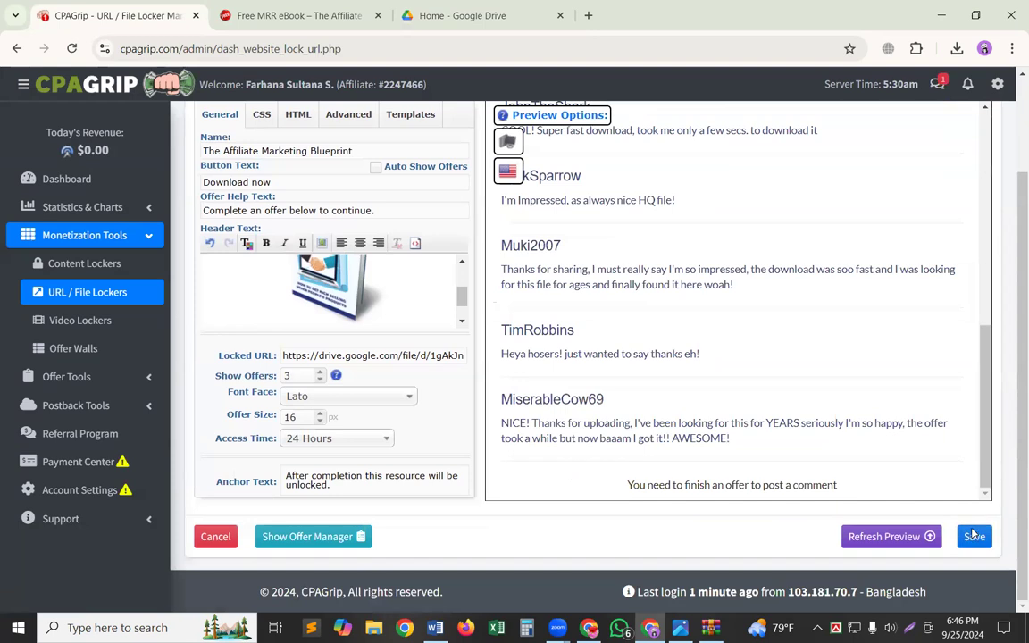
left_click(973, 535)
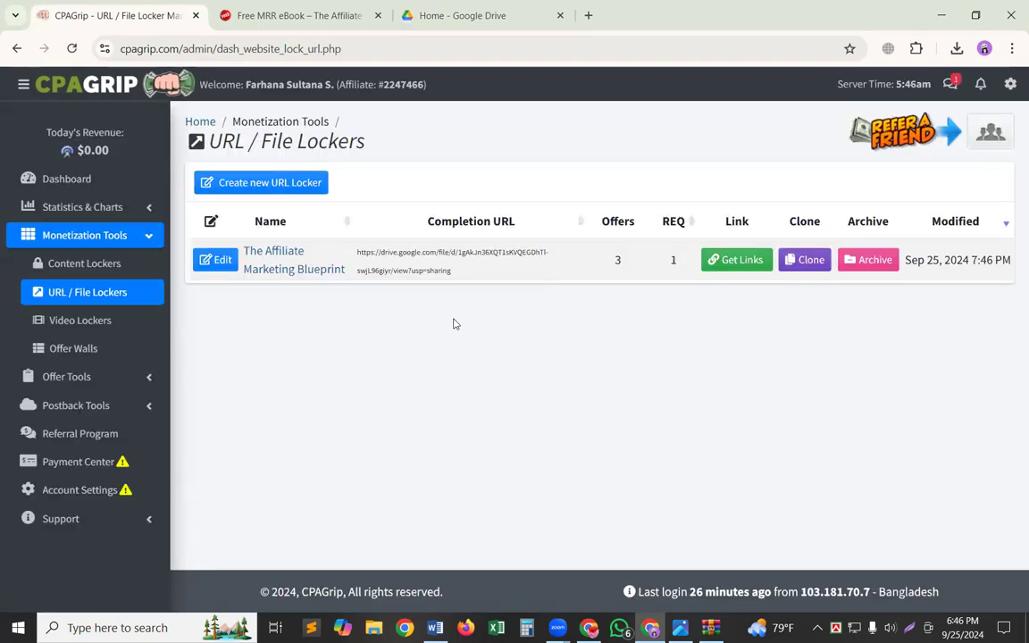
left_click(760, 265)
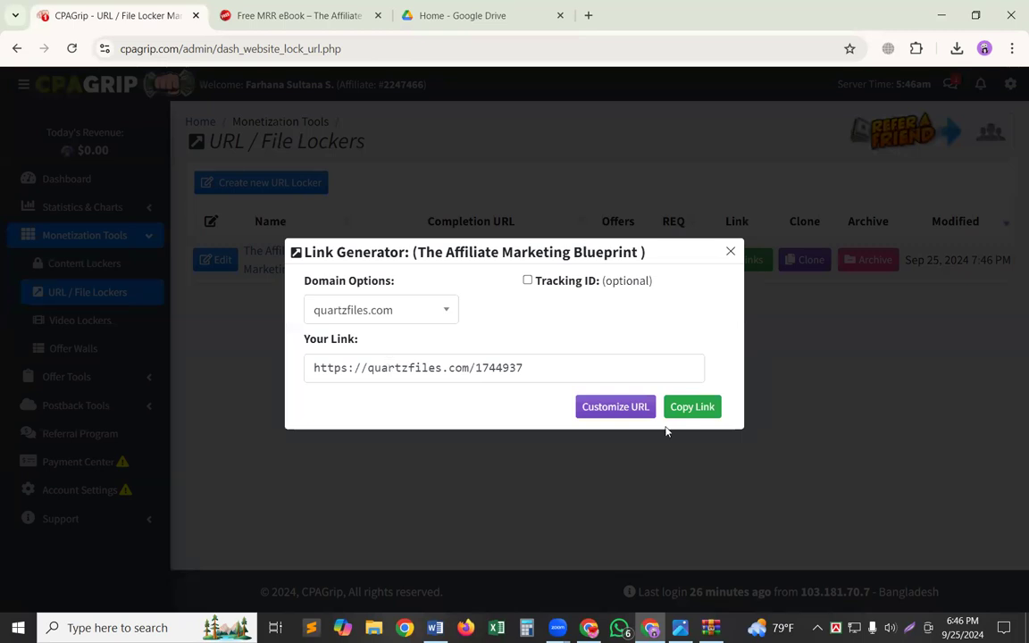
left_click(709, 416)
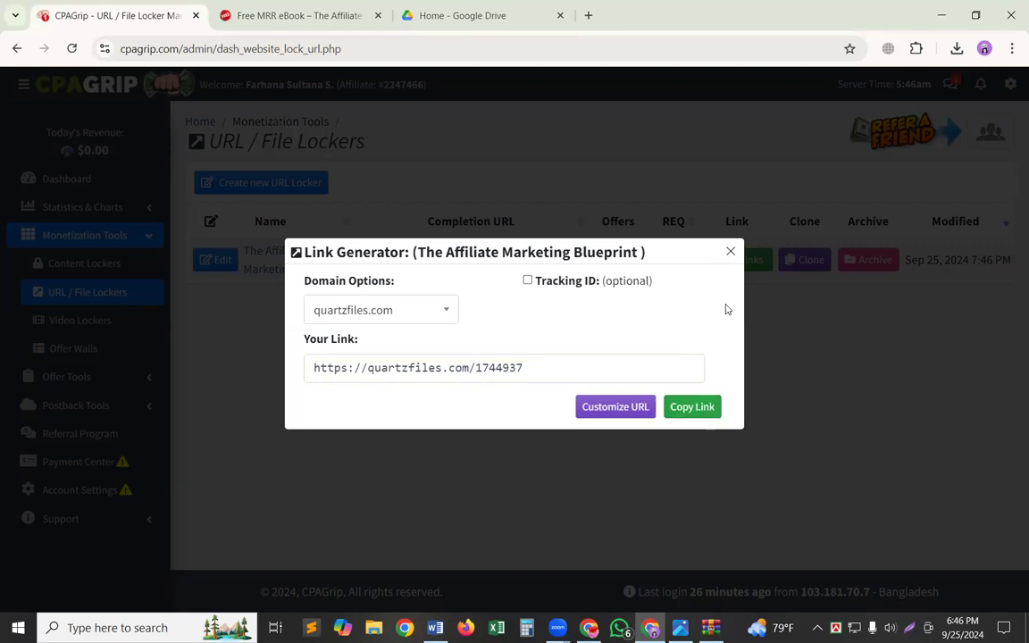
left_click(686, 417)
Open Google Sites in a new browser tab.
key("ctrl+t")
left_click(146, 391)
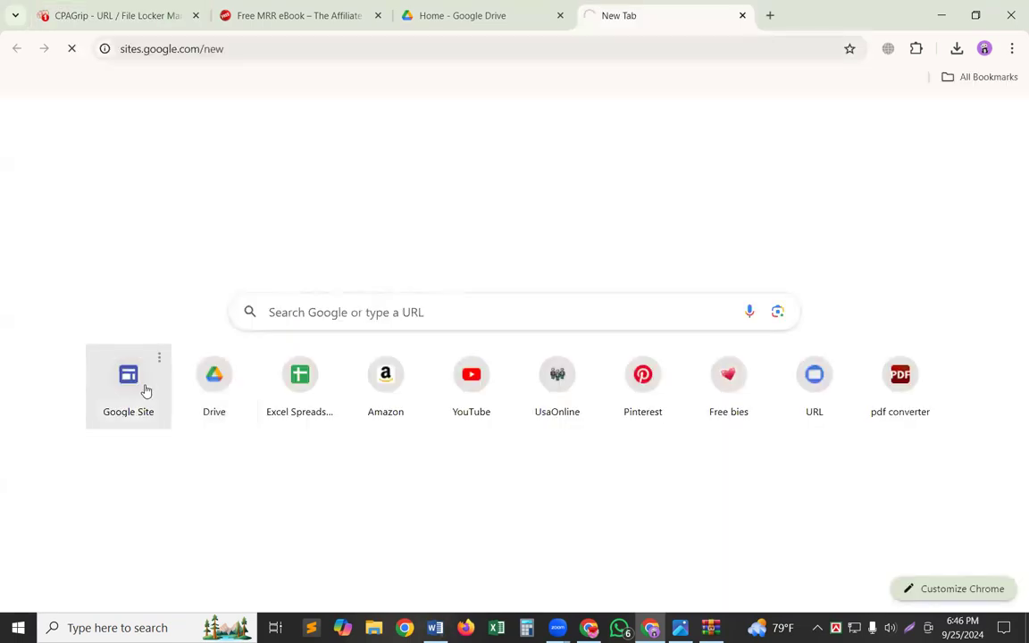
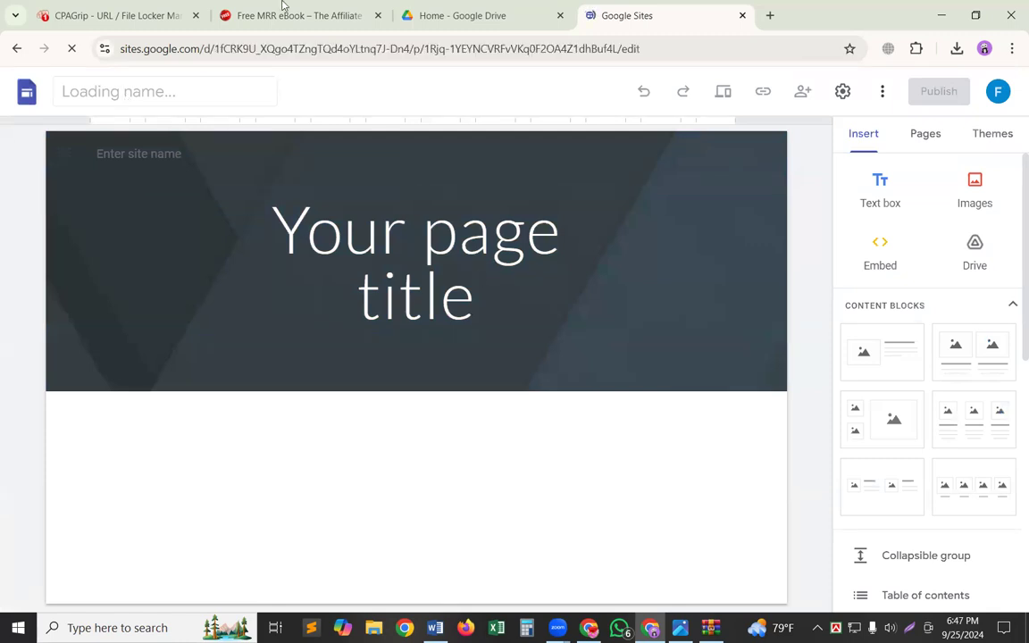
left_click(139, 6)
left_click(279, 8)
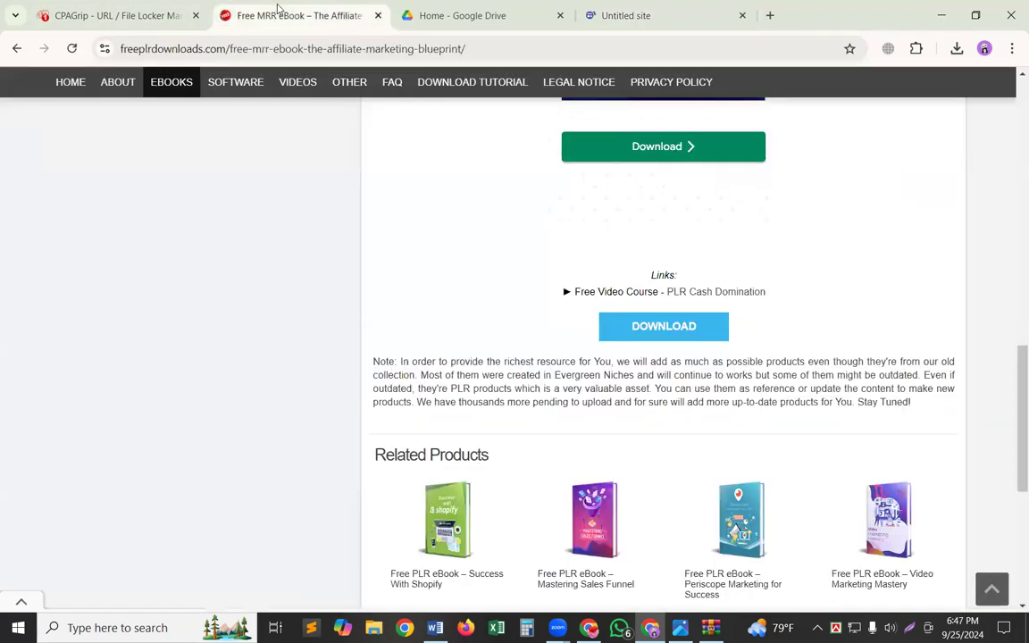
scroll(384, 364, "up", 10)
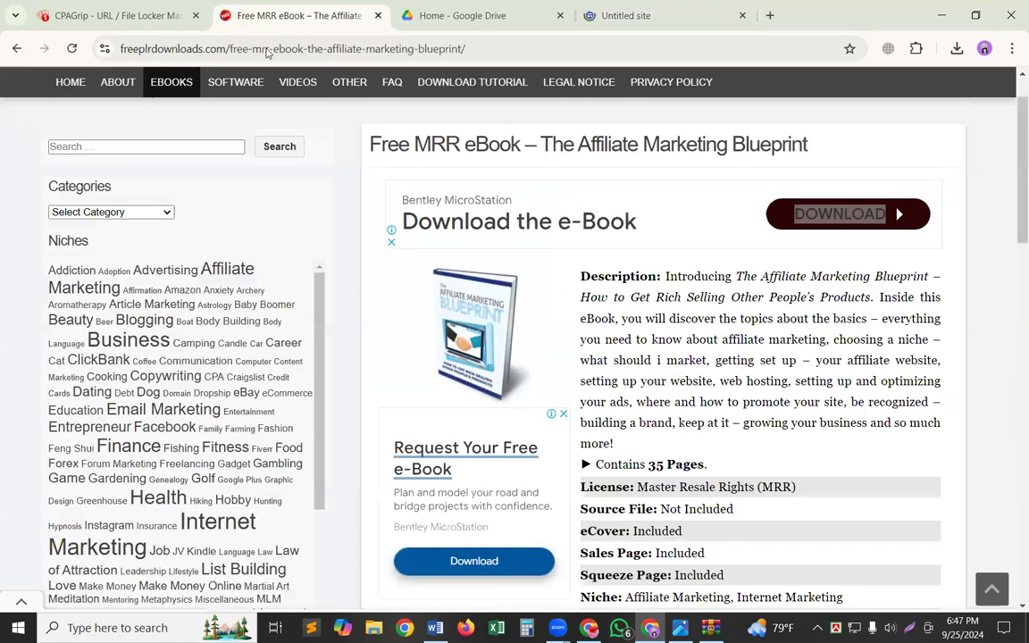
scroll(482, 268, "up", 1)
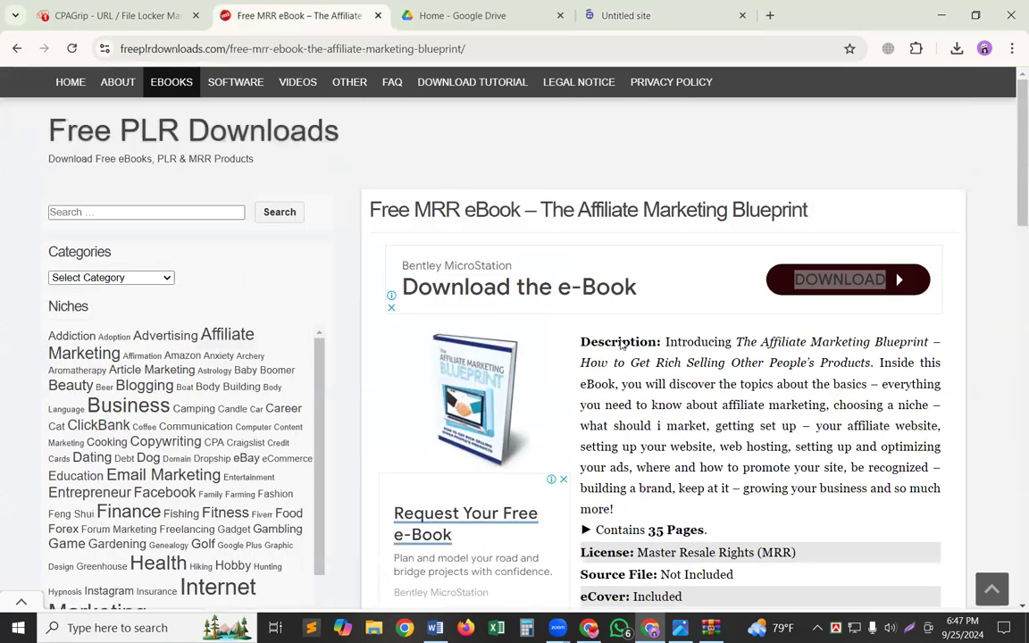
left_click(117, 16)
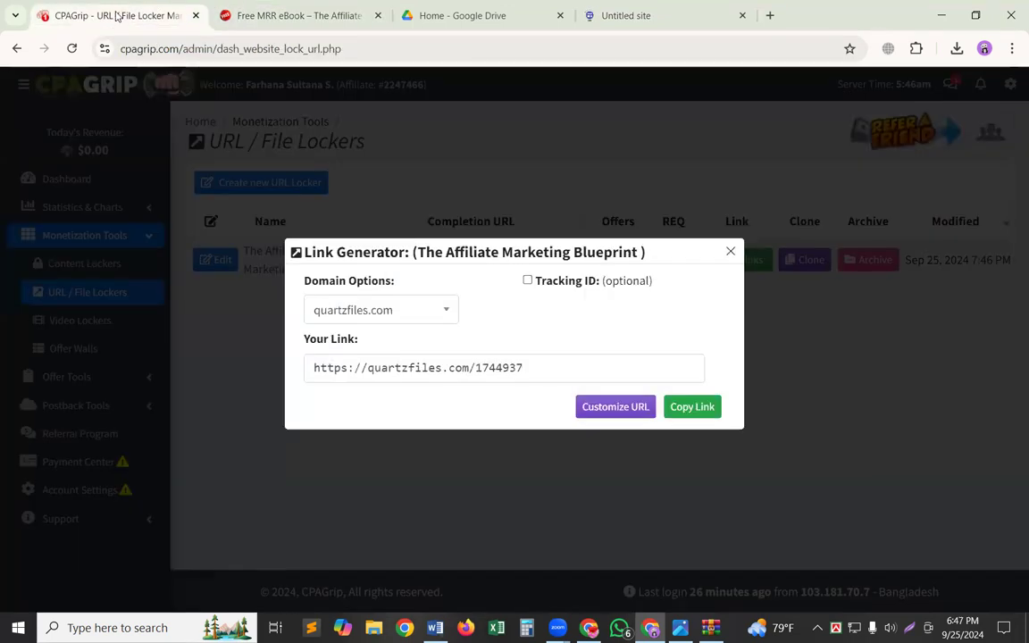
left_click(619, 12)
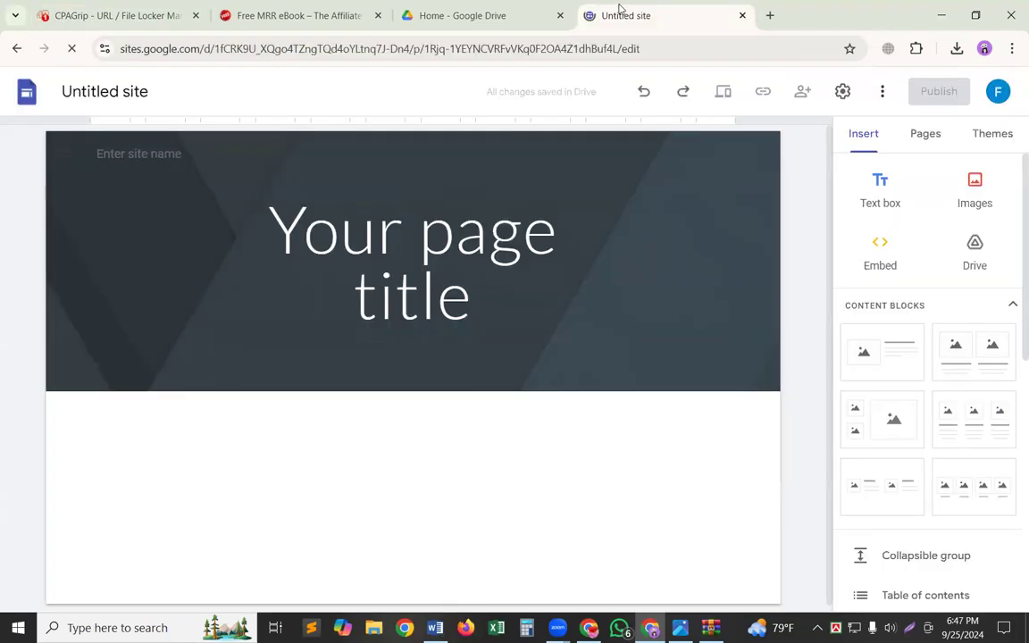
Copy the heading "The Affiliate Marketing Blueprint" from the open Word document and return to the Google Sites editor.
left_click(434, 628)
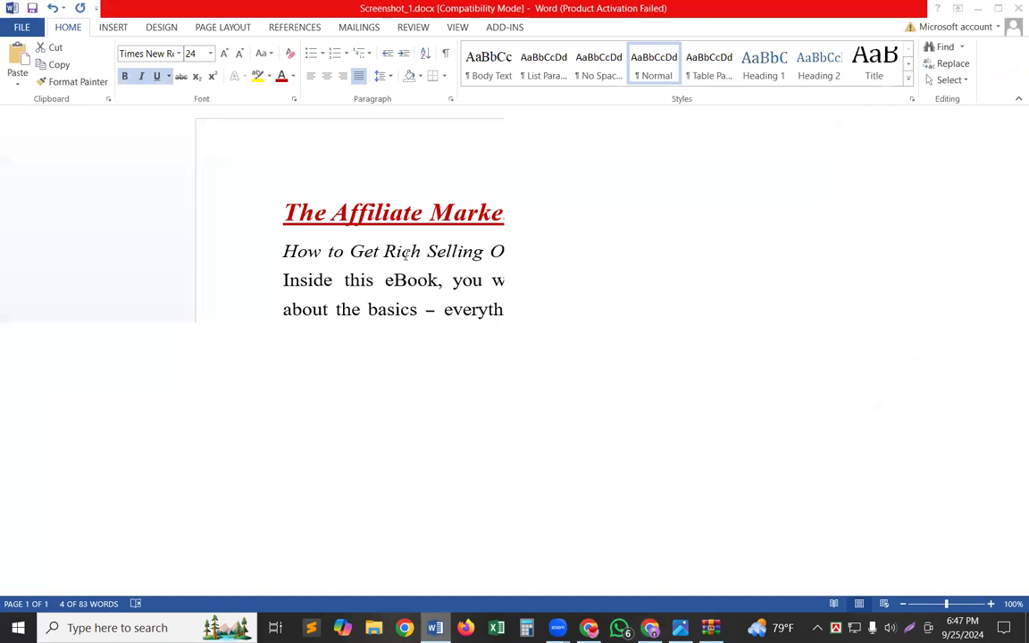
double_click(436, 214)
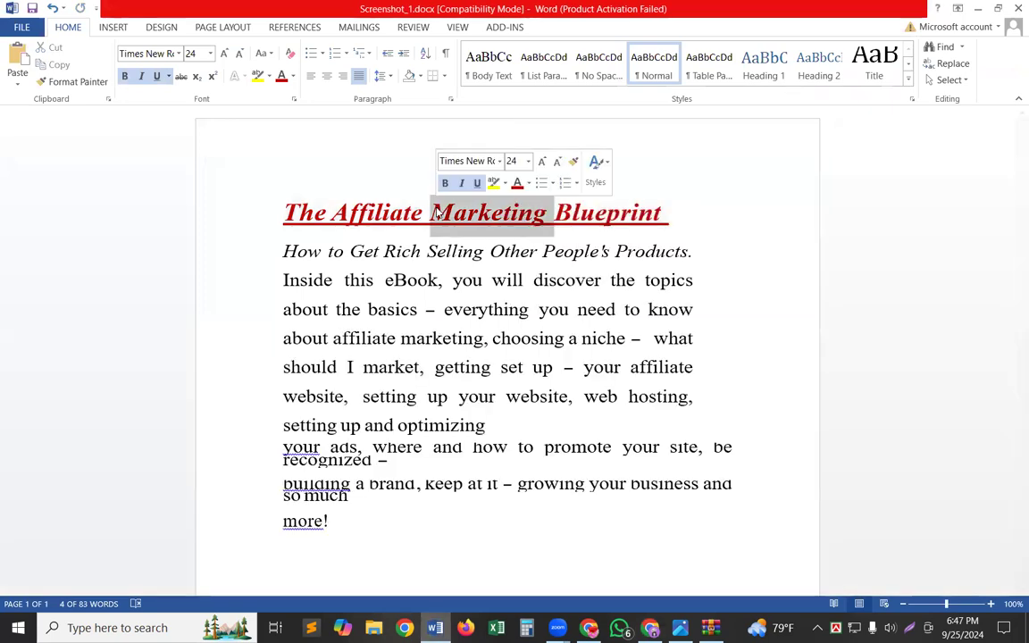
triple_click(436, 212)
key("ctrl+c")
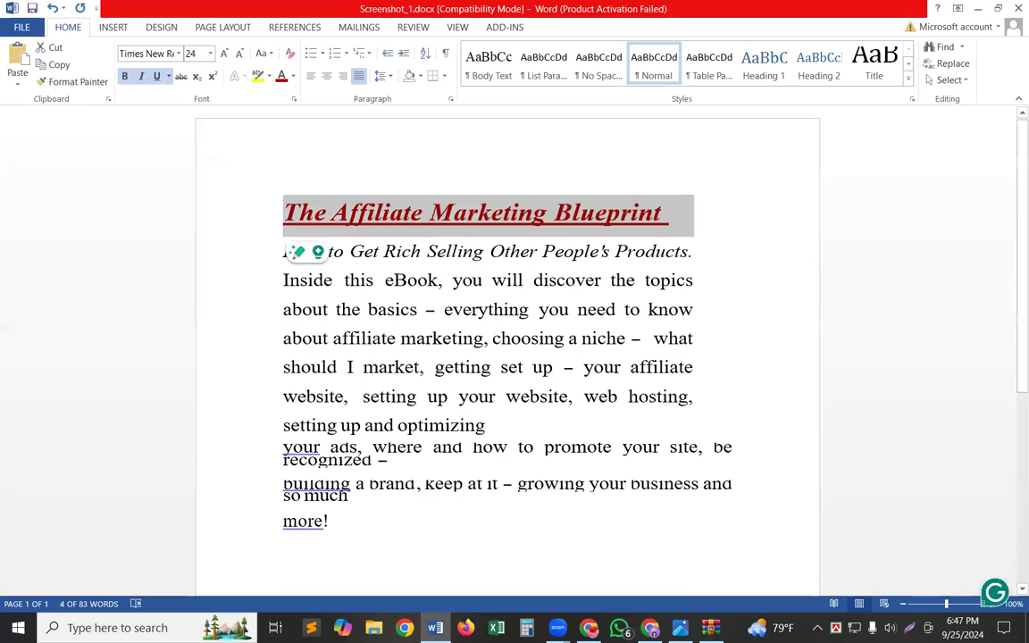
key("alt+Tab")
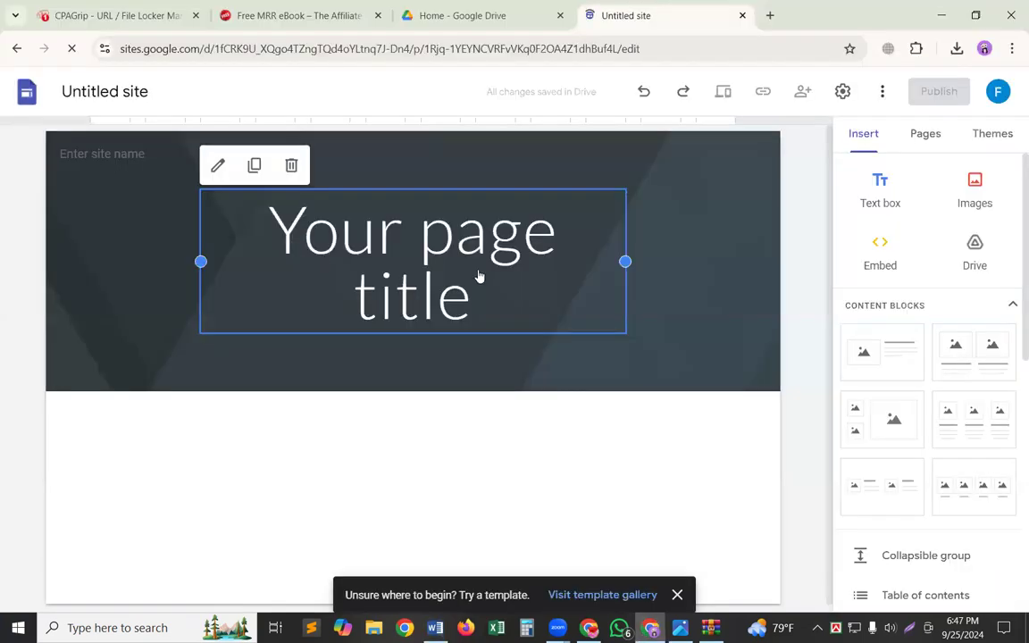
Name the site document "The Affiliate Marketing Blueprint" and fill in the site name in the header with the same title.
left_click(110, 91)
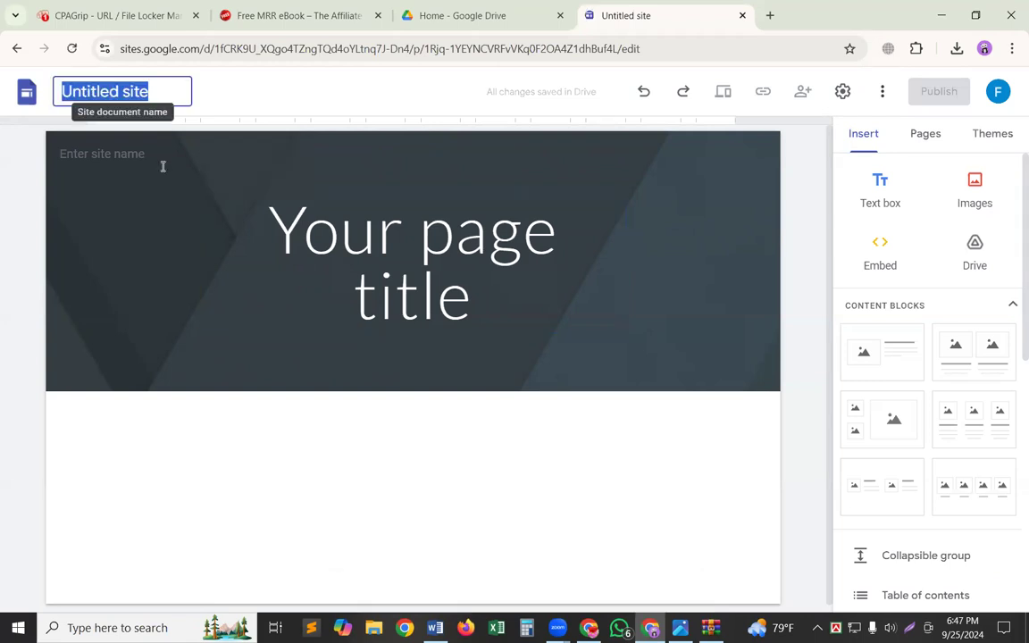
key("ctrl+v")
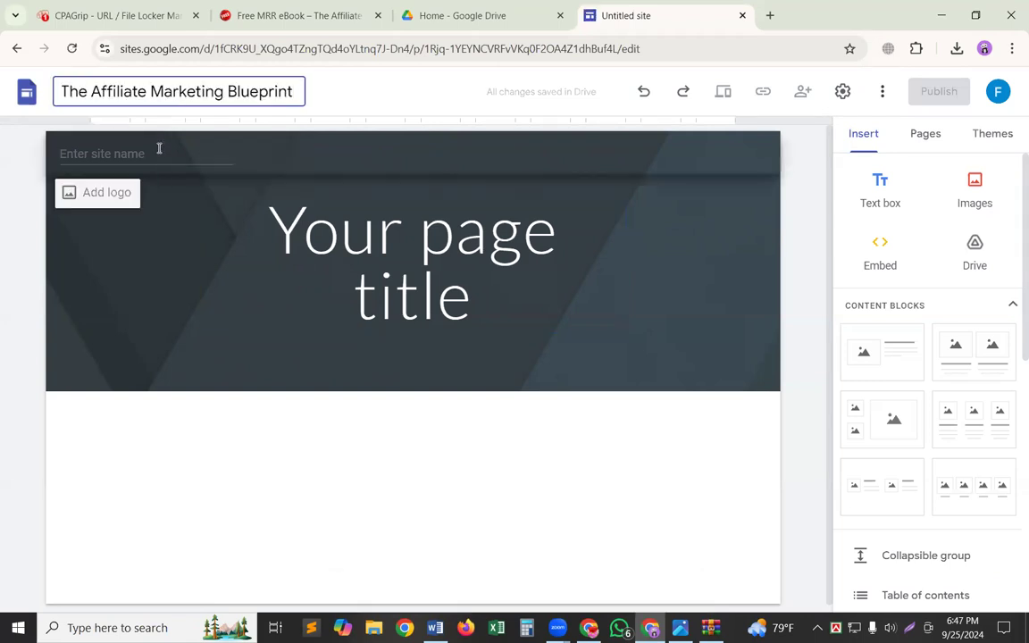
left_click(158, 150)
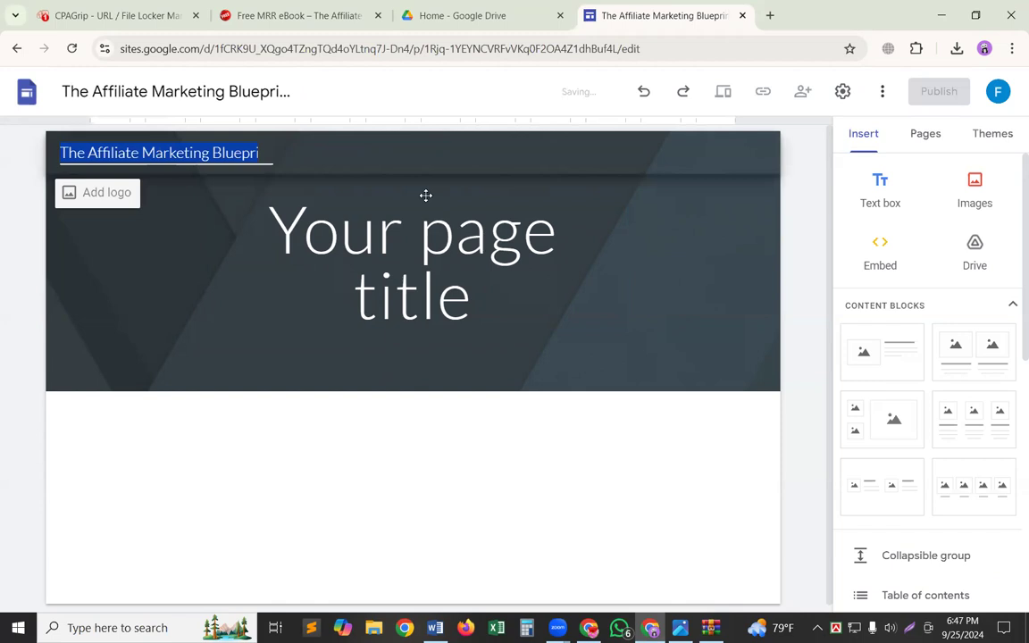
Clear the placeholder page title, widen its text box across the header and paste the copied ebook heading into it.
double_click(414, 258)
triple_click(413, 258)
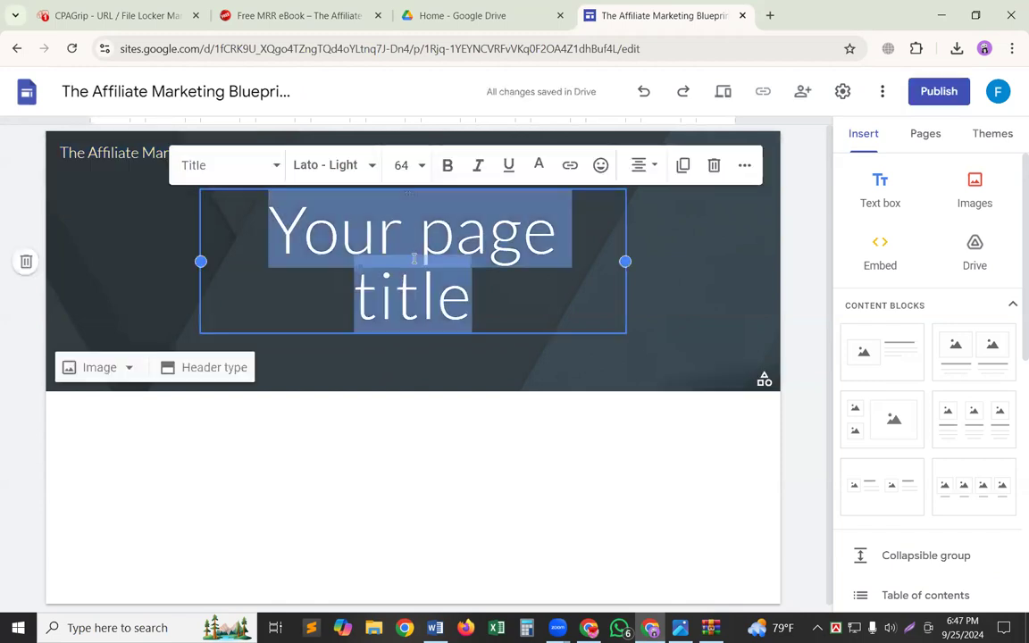
key("BackSpace")
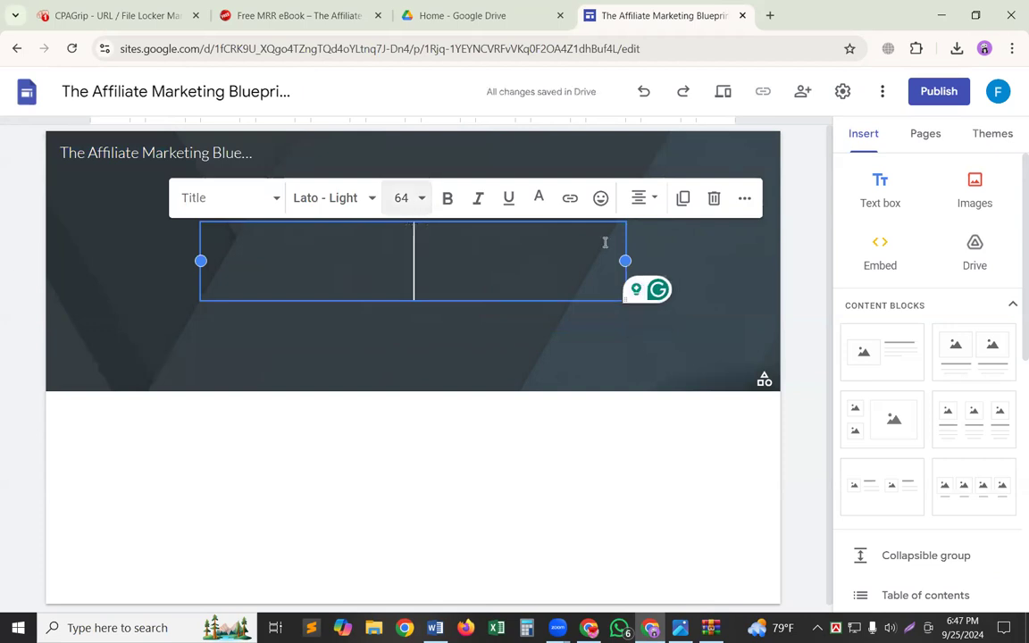
left_click(705, 270)
left_click_drag(202, 262, 94, 279)
left_click(415, 284)
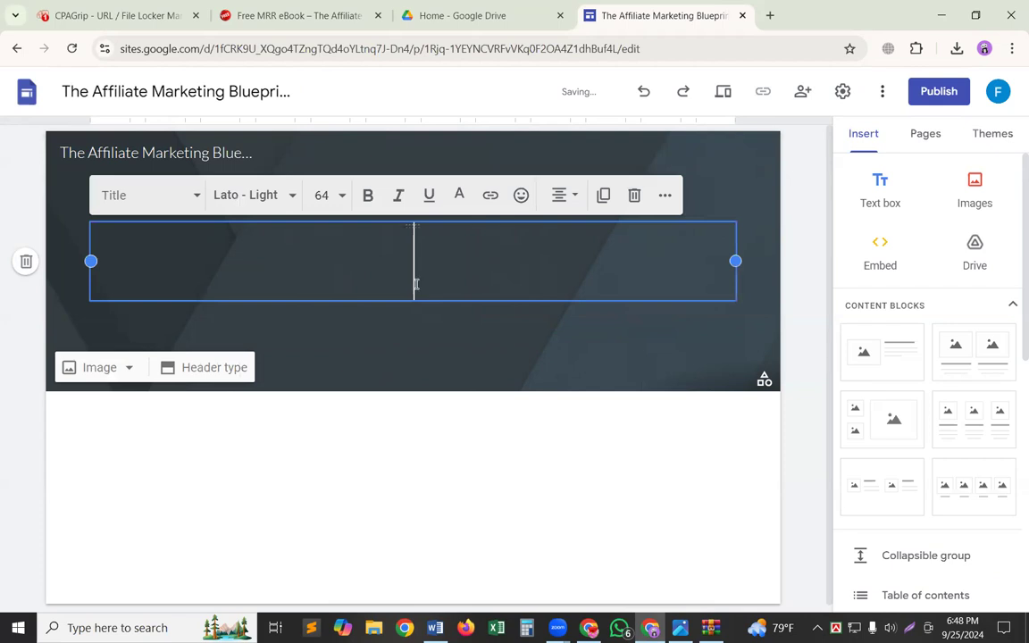
key("ctrl+v")
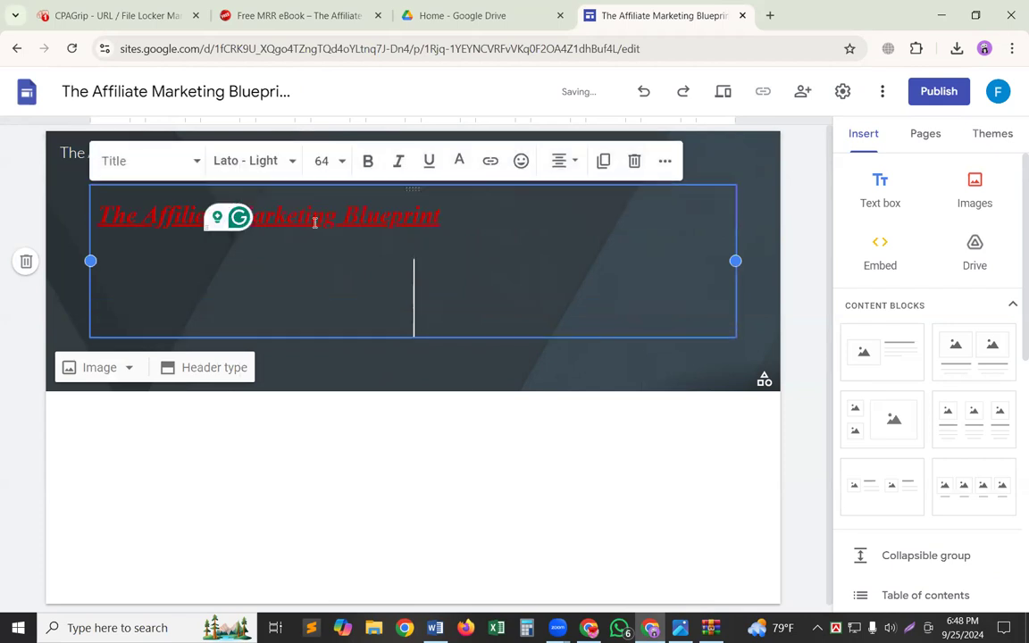
Try font sizes 60 and 48 on the pasted header title.
triple_click(314, 222)
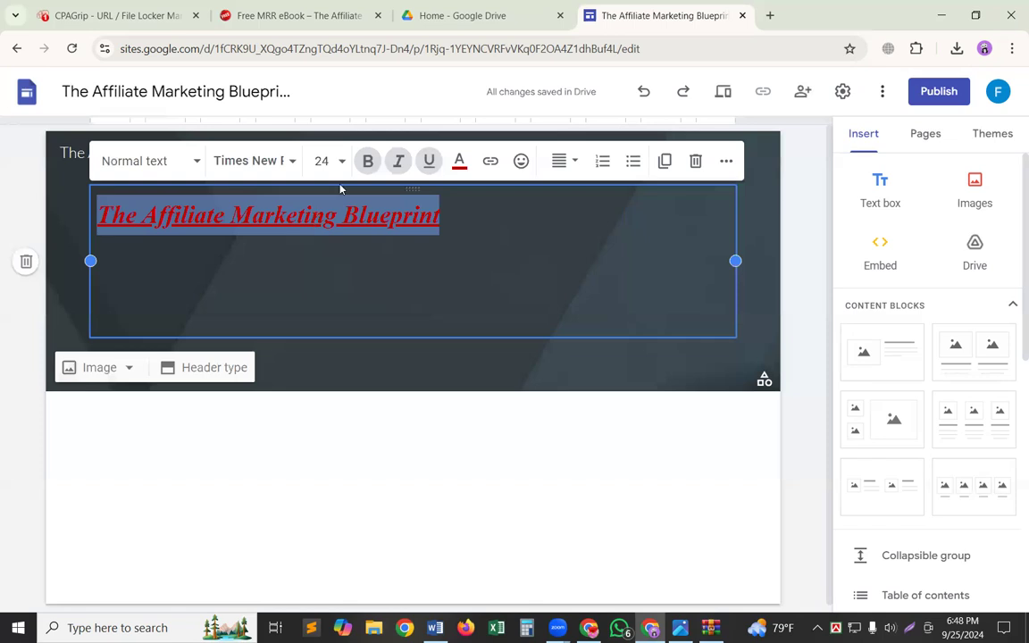
left_click(345, 172)
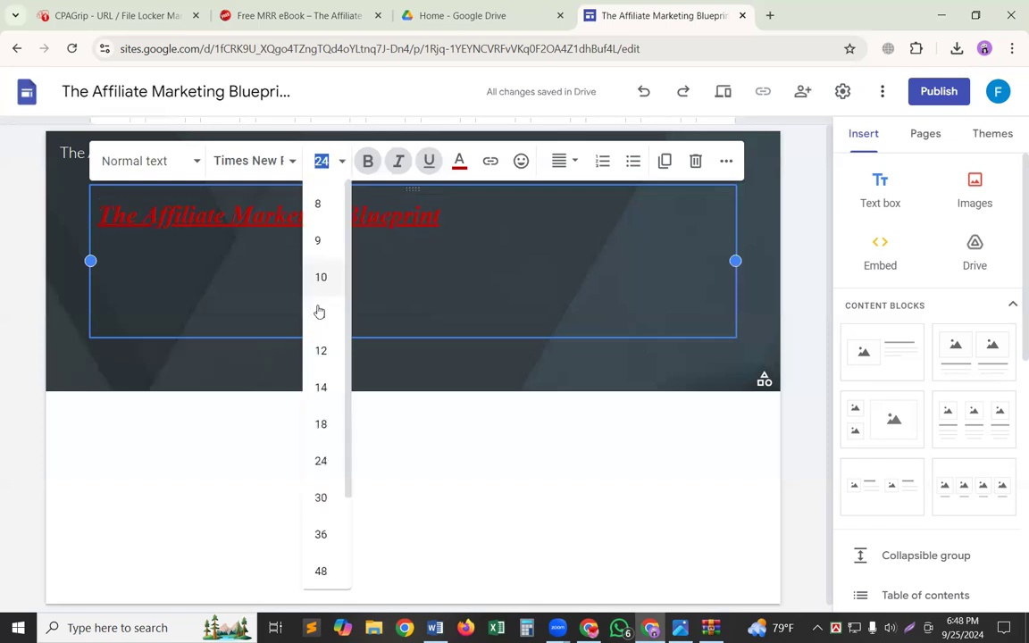
scroll(319, 310, "down", 1)
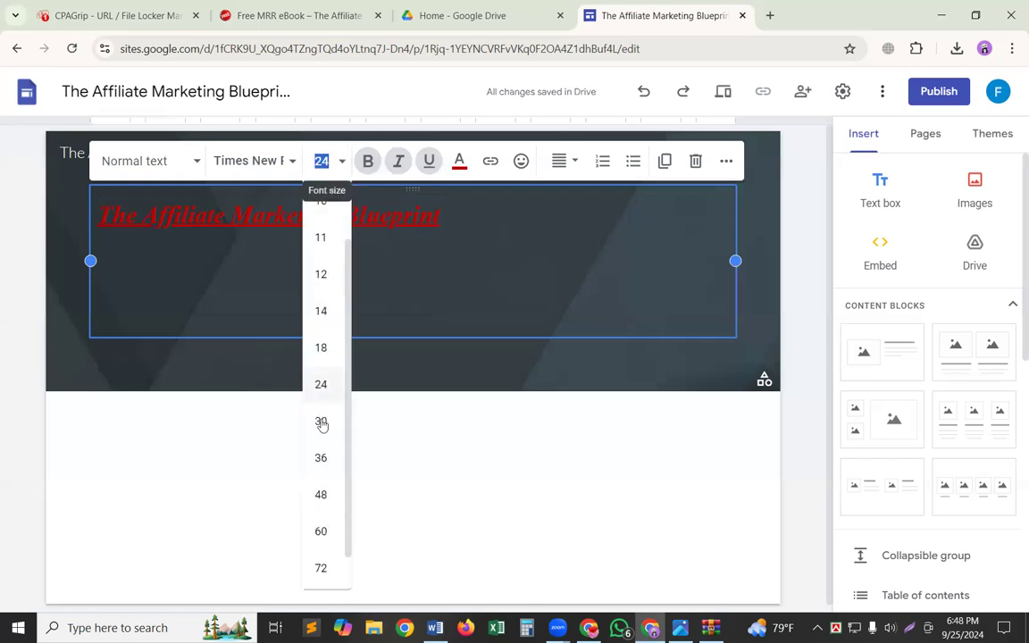
scroll(327, 489, "down", 1)
left_click(322, 491)
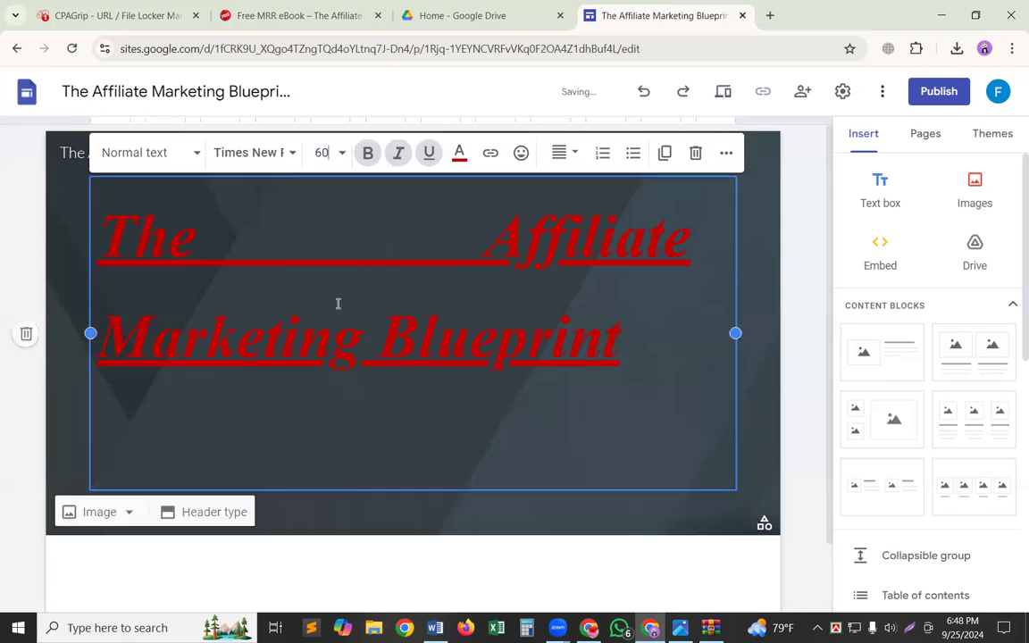
left_click(343, 153)
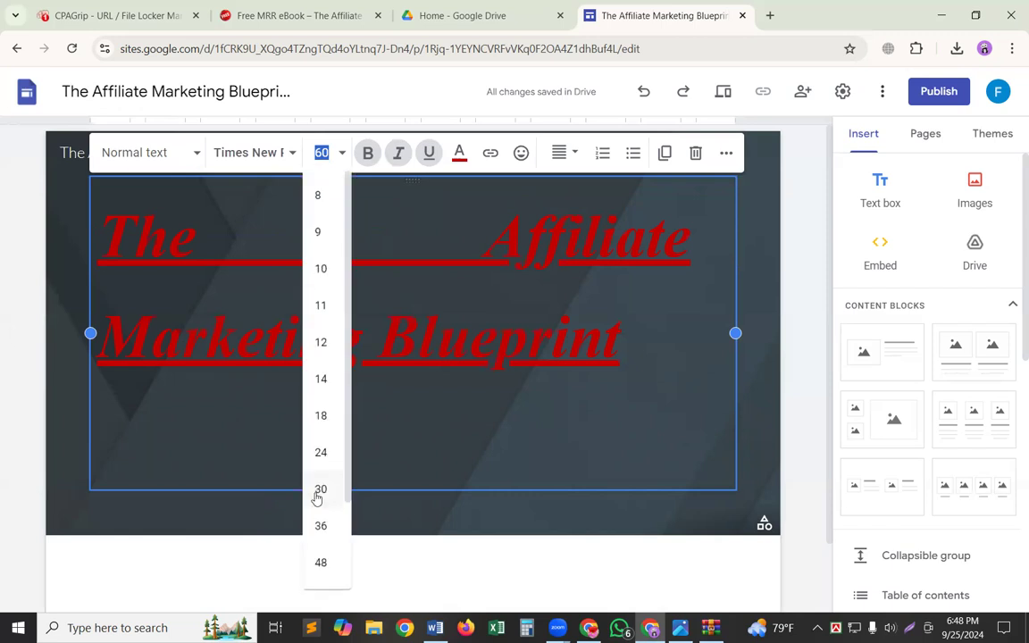
left_click(317, 559)
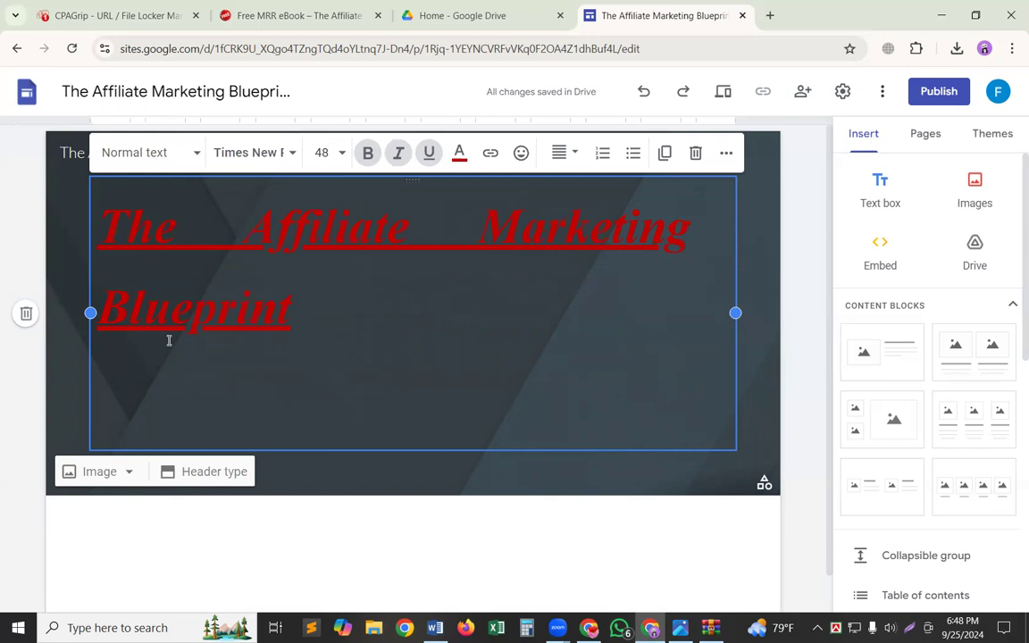
Remove the spaces between the words of the header title so it reads "TheAffiliateMarketingBlueprint".
key("BackSpace")
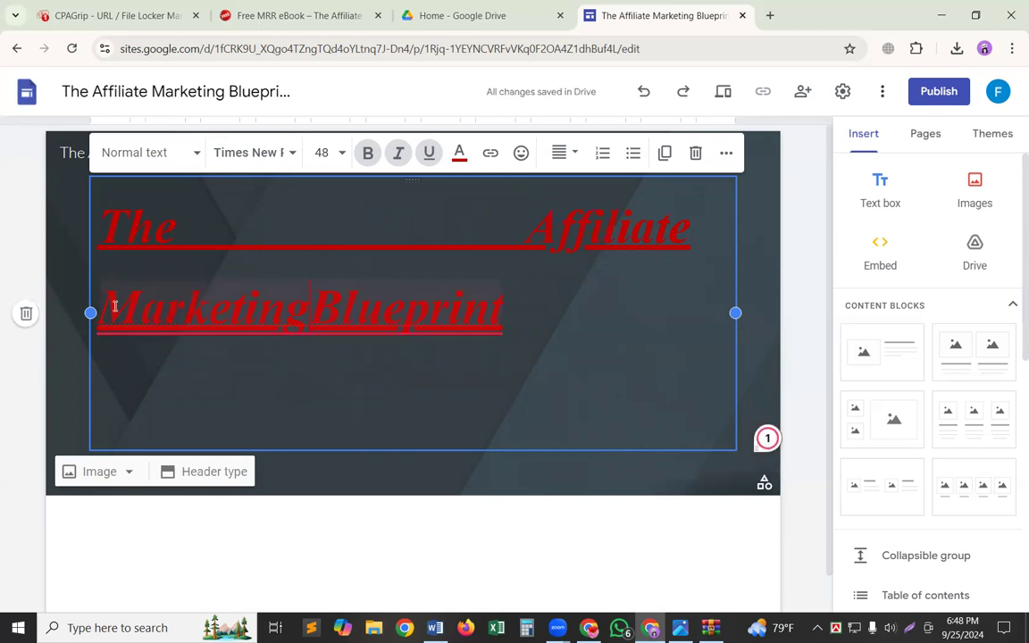
mouse_move(113, 306)
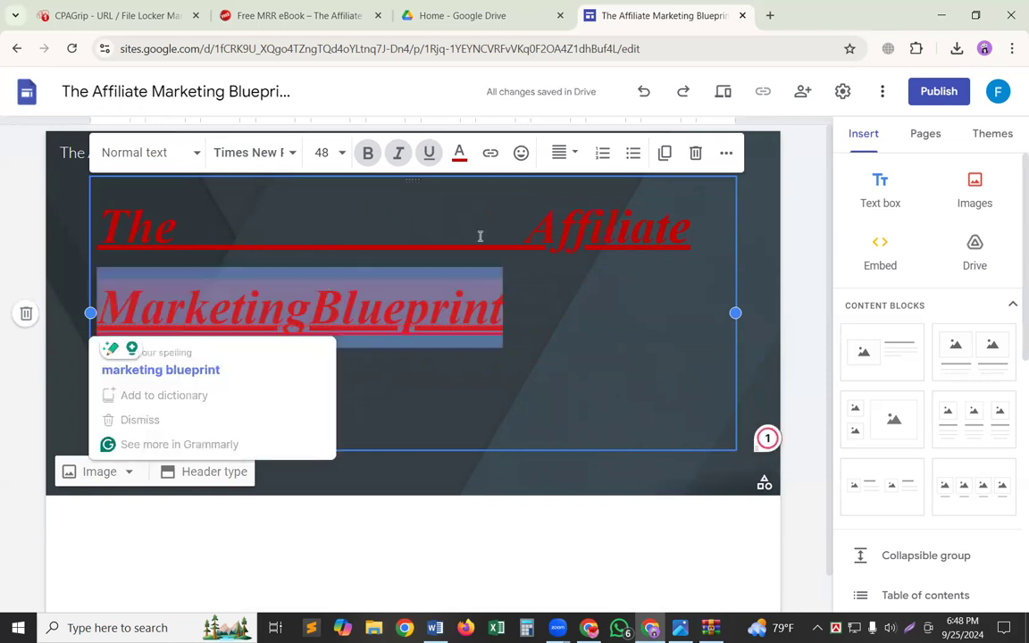
key("BackSpace")
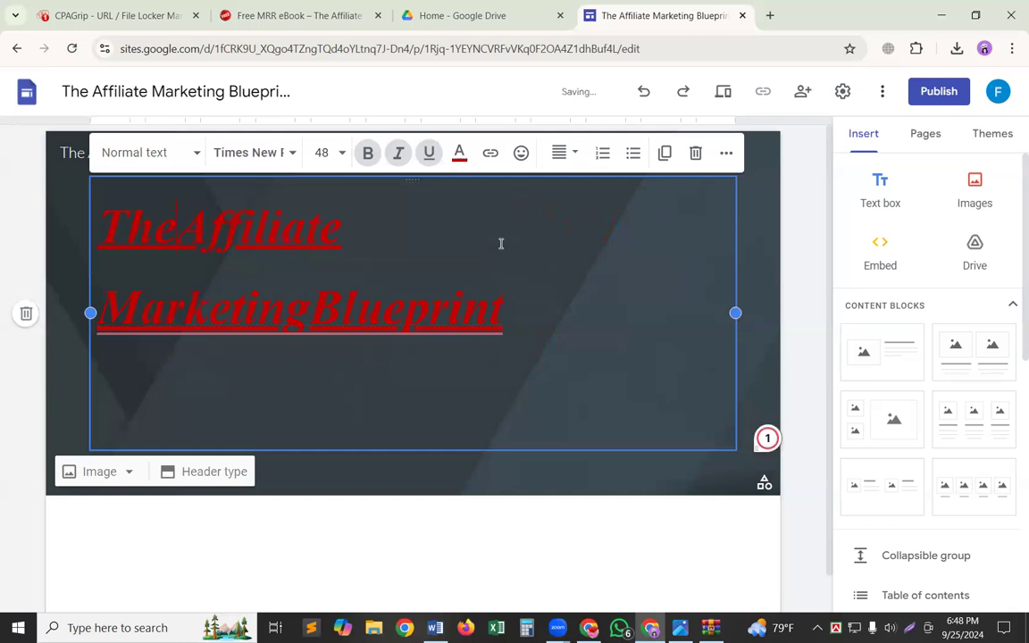
mouse_move(108, 285)
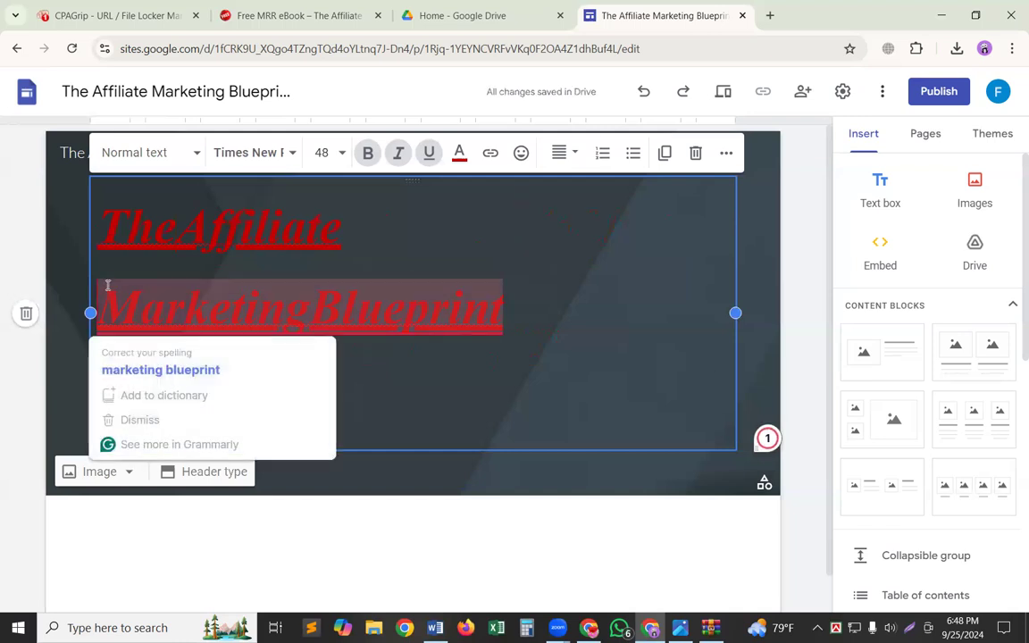
key("BackSpace")
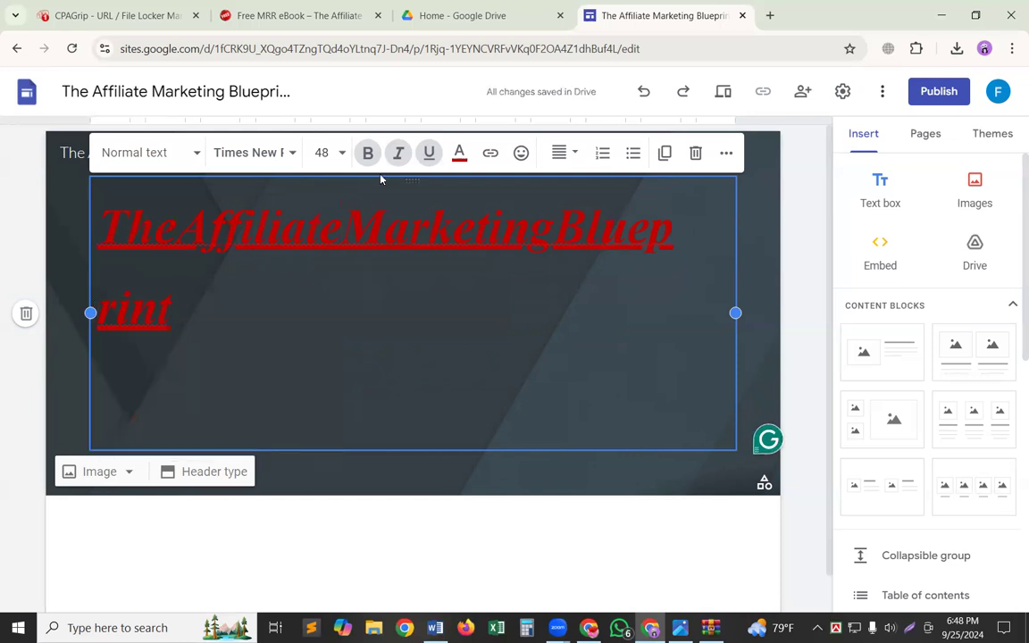
Try to set the header title's font size to 40 without selecting its text.
left_click(336, 155)
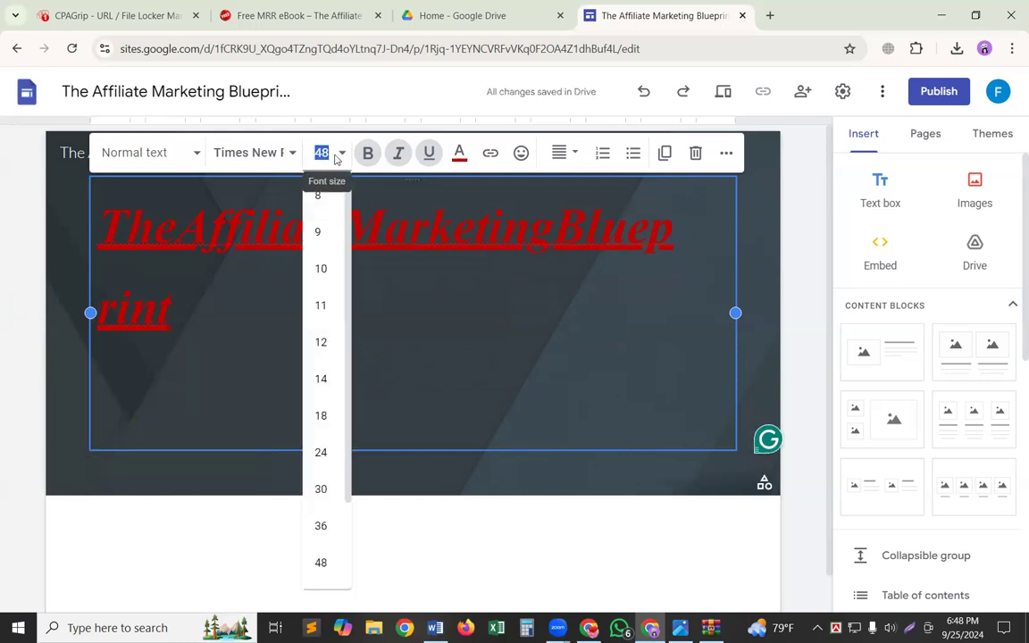
left_click(337, 156)
left_click(325, 154)
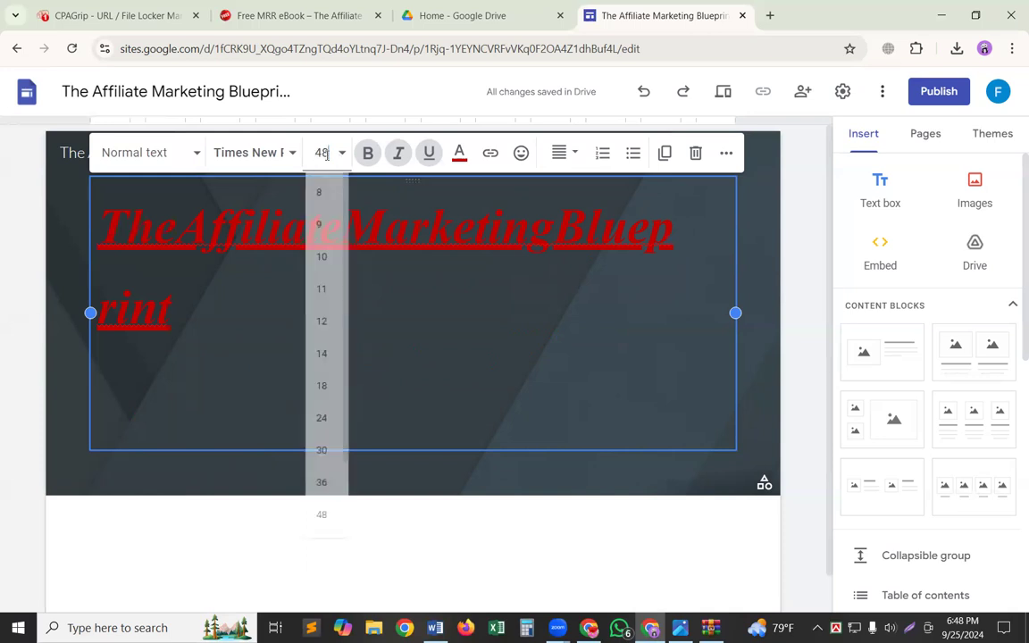
key("BackSpace")
type("0")
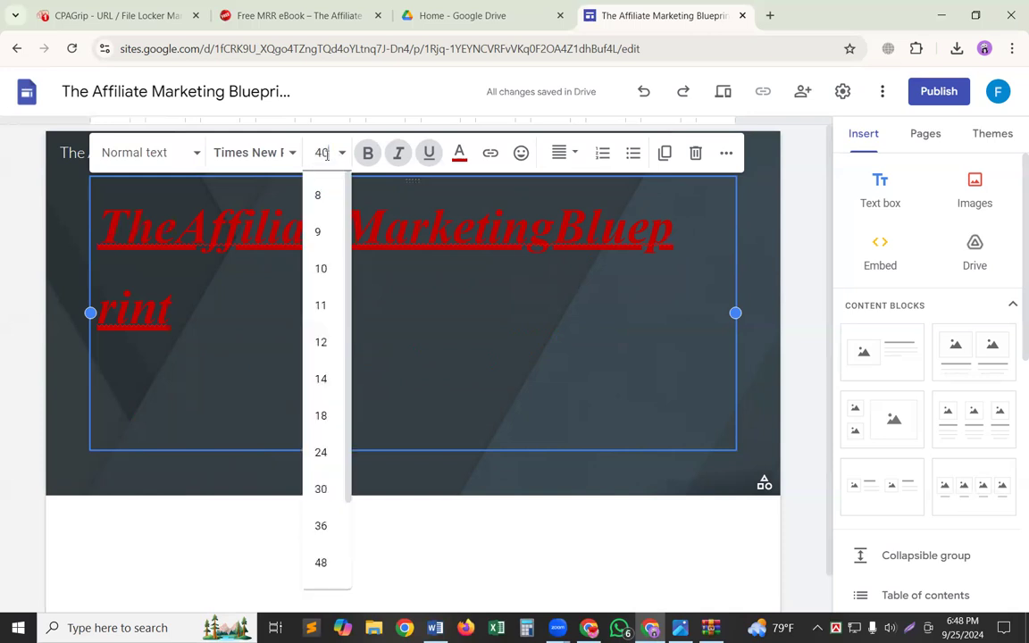
key("Return")
left_click(324, 222)
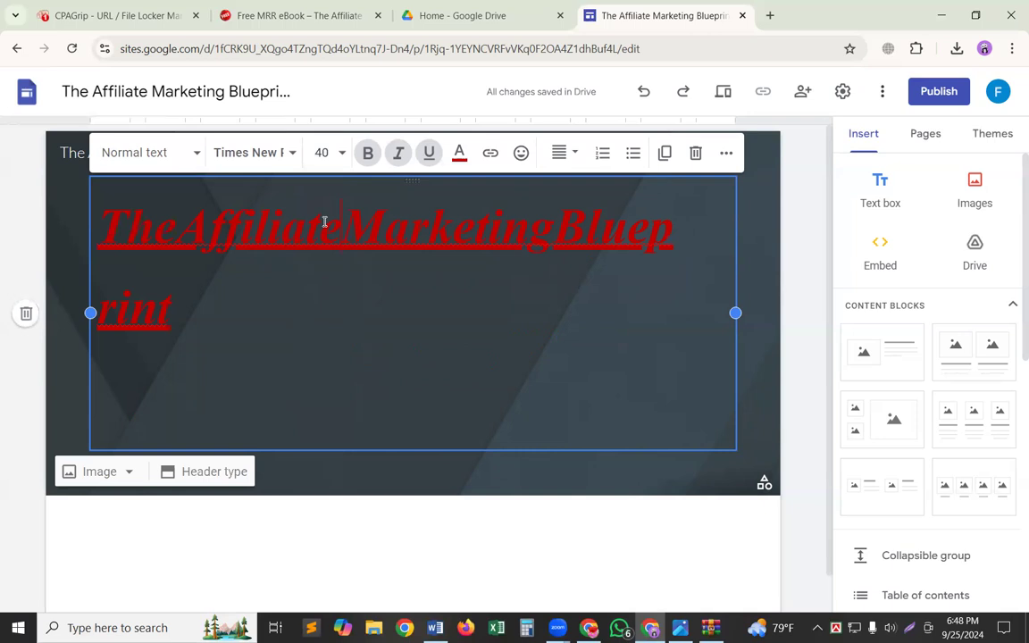
Select the whole header title, set its font size to 40 and center it.
triple_click(324, 221)
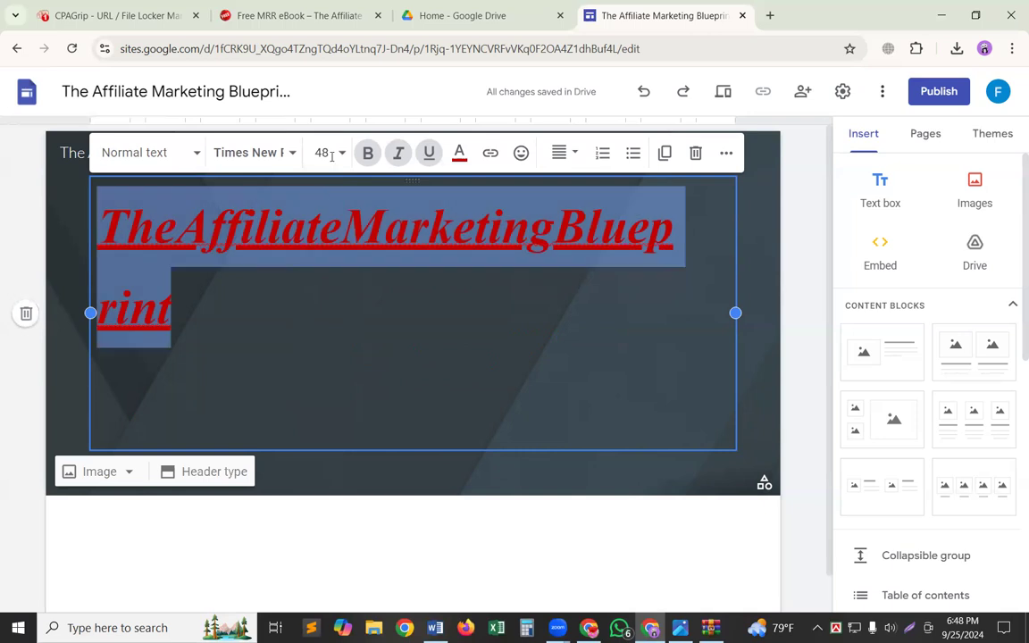
left_click(331, 155)
key("BackSpace")
type("40")
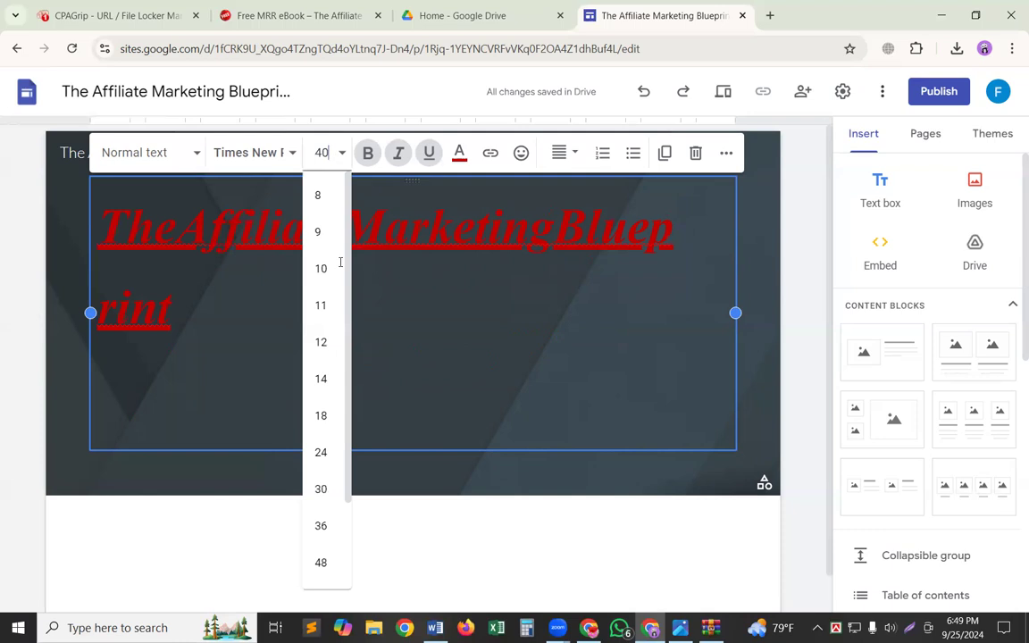
key("Return")
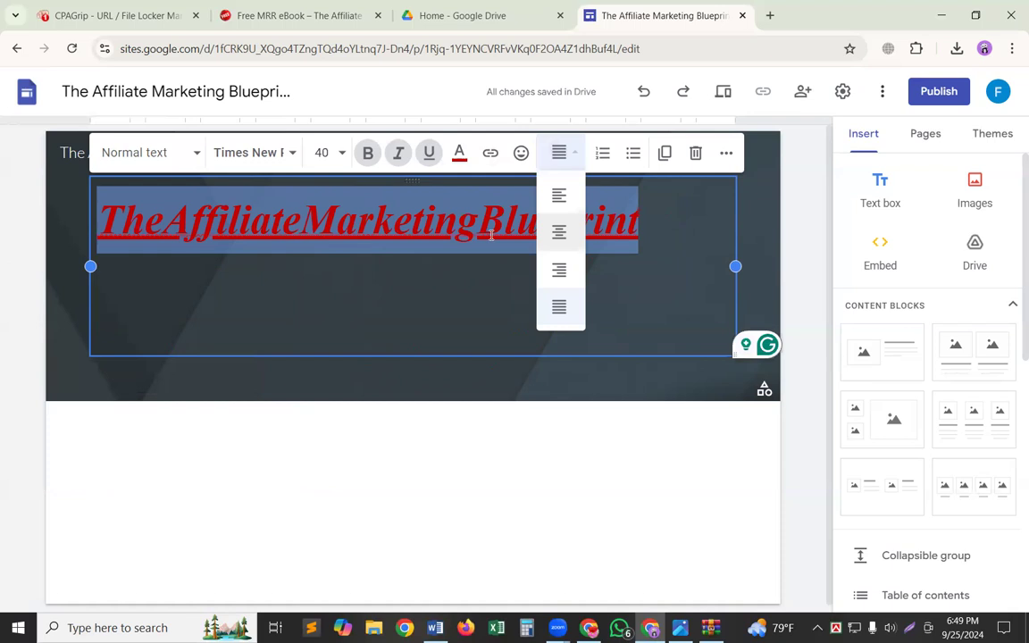
left_click(373, 292)
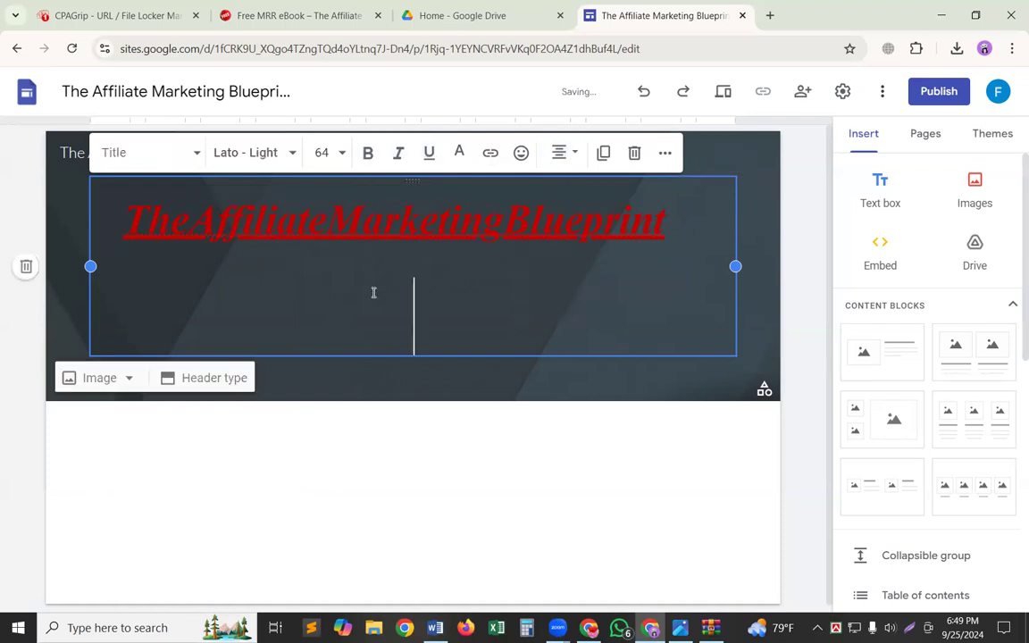
Remove the empty title text below the header title and color the whole header title bright green.
key("BackSpace")
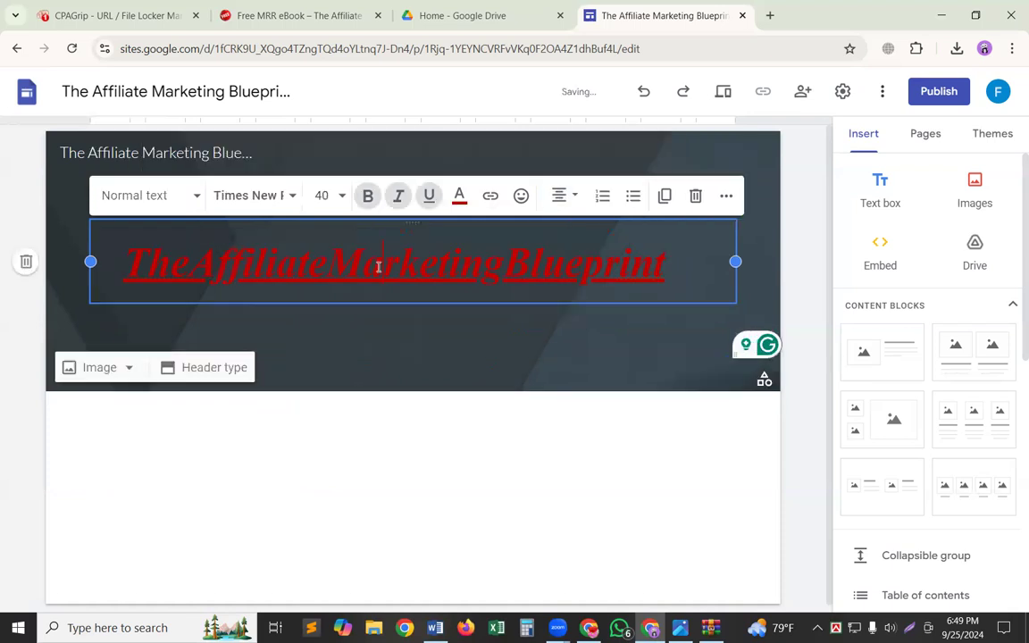
triple_click(379, 266)
left_click(459, 195)
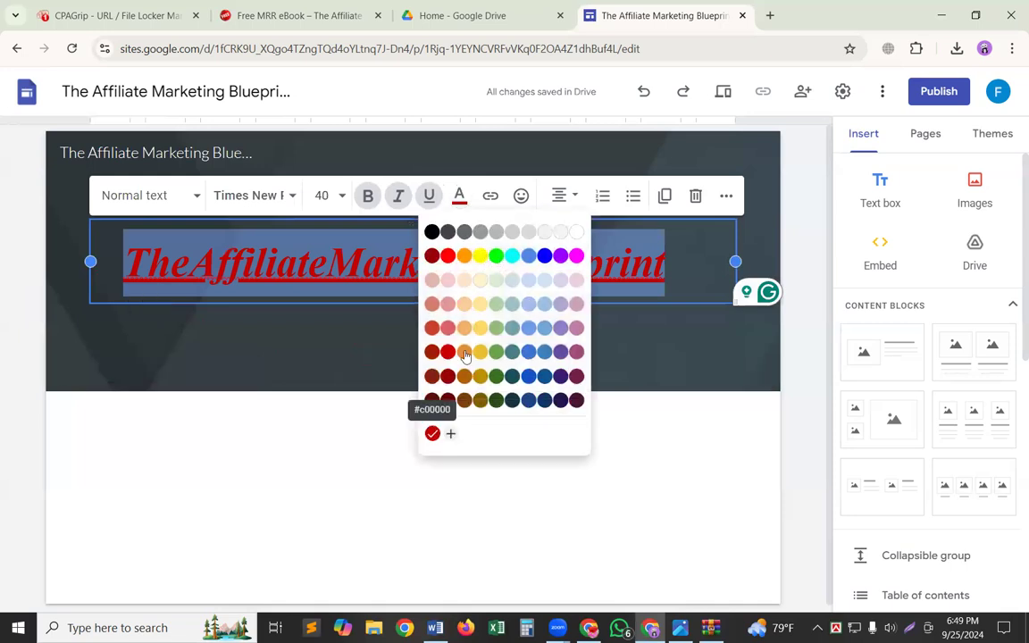
left_click(198, 358)
Try the blurred blue and red city lights picture from the gallery as the header background.
mouse_move(188, 367)
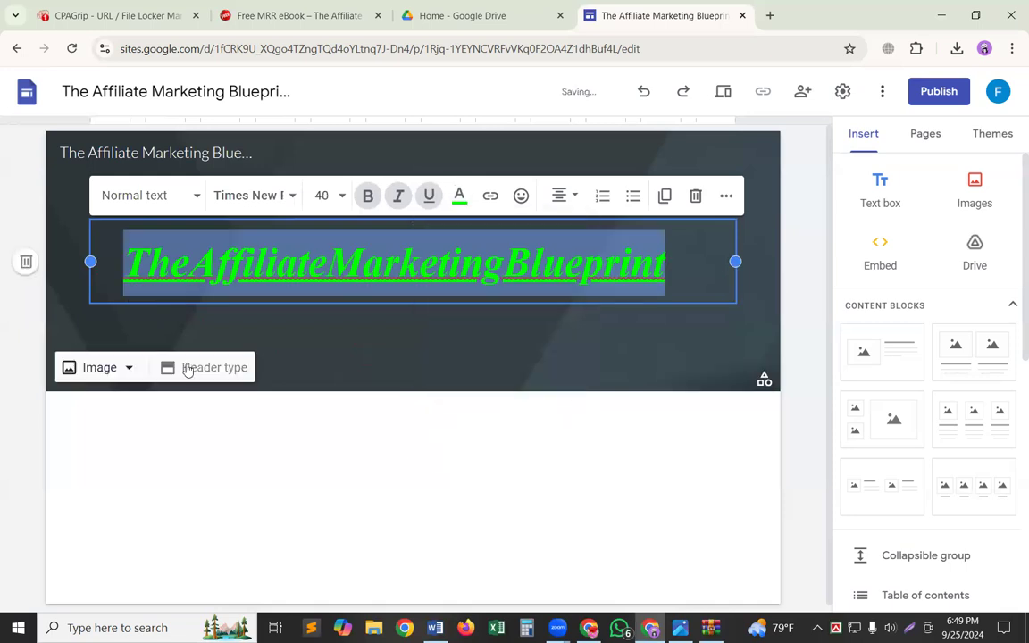
left_click(117, 365)
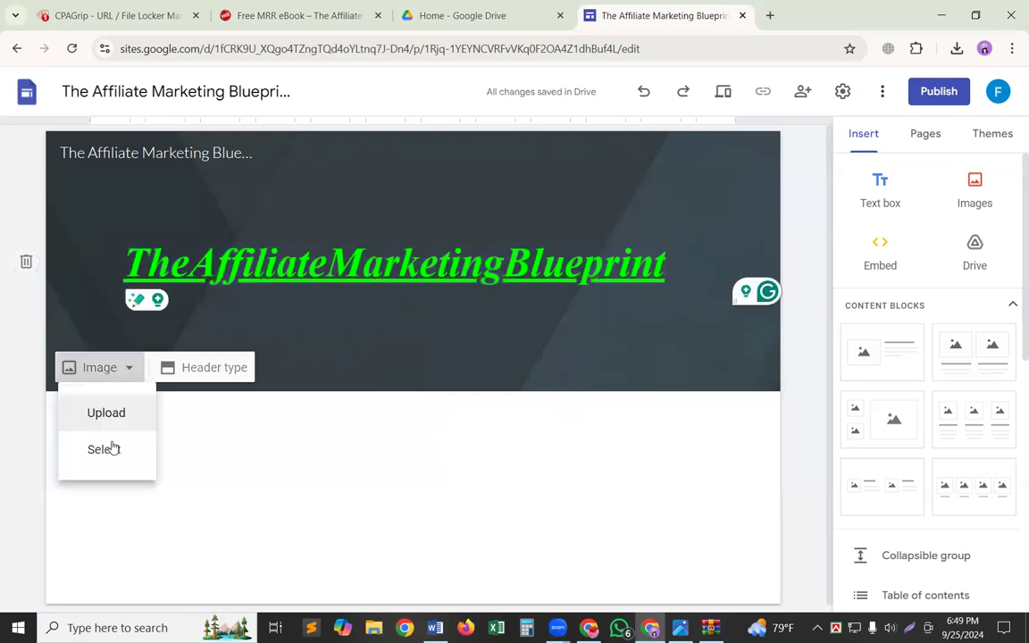
left_click(106, 450)
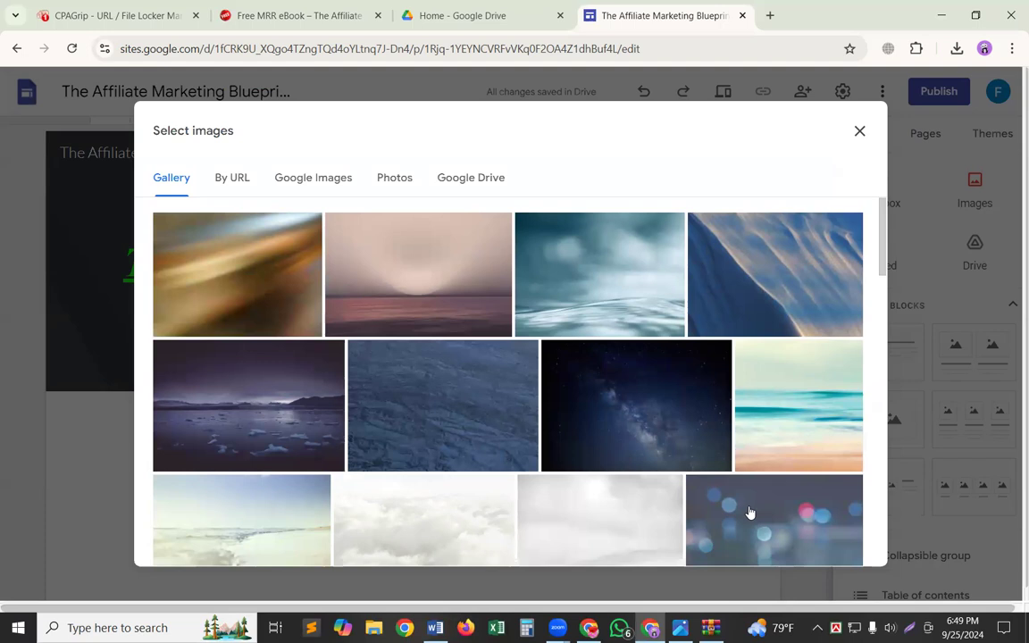
left_click(798, 528)
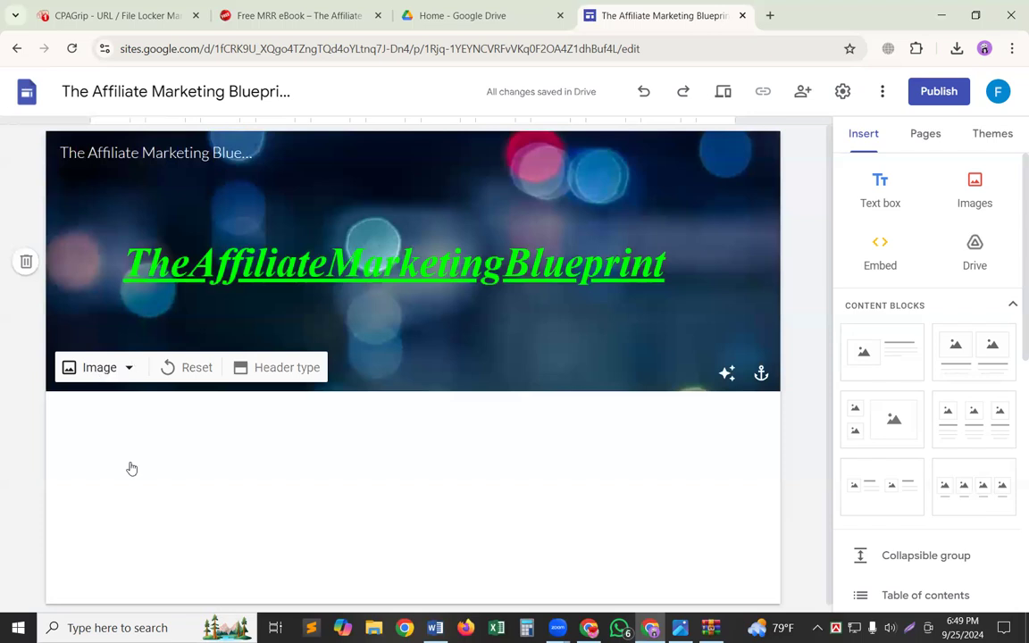
Set the header background to the dark typewriter keys picture from the image gallery.
left_click(100, 367)
left_click(105, 450)
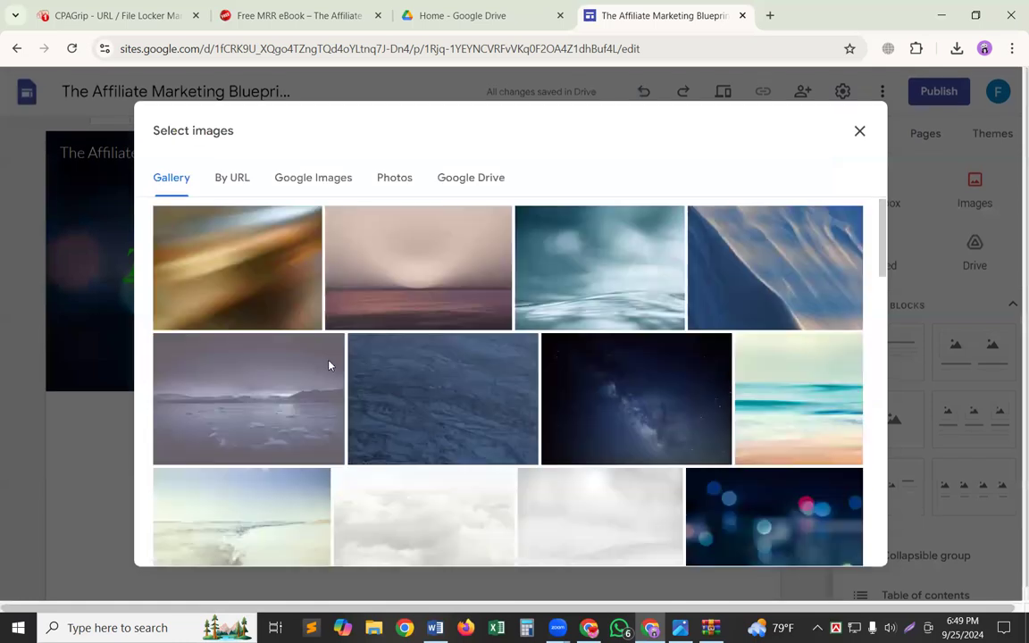
scroll(365, 355, "down", 2)
scroll(416, 362, "down", 3)
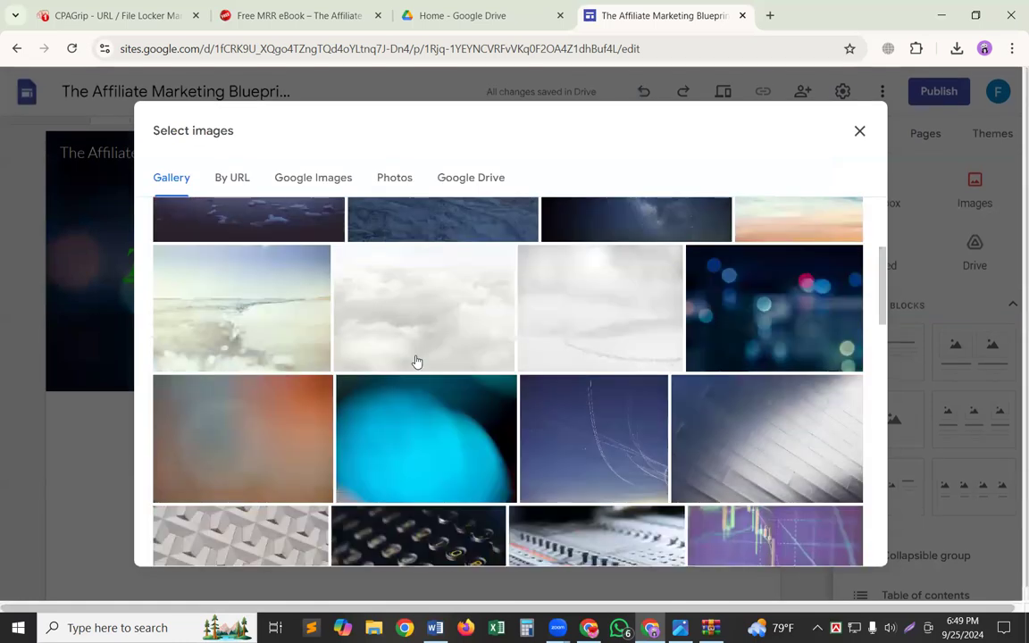
scroll(416, 361, "down", 10)
scroll(416, 361, "up", 10)
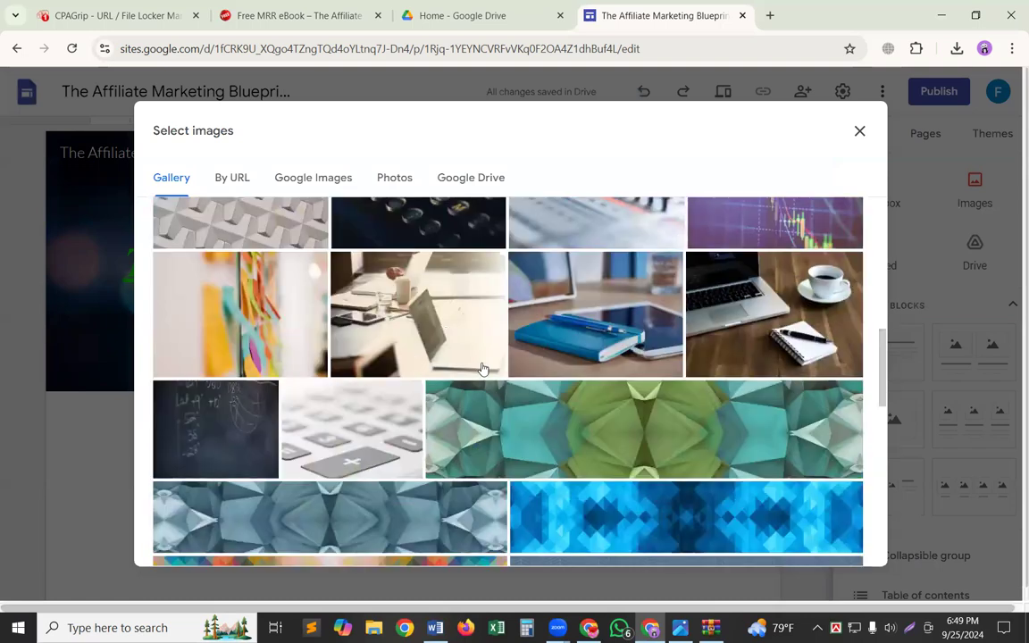
scroll(398, 439, "up", 3)
left_click(400, 441)
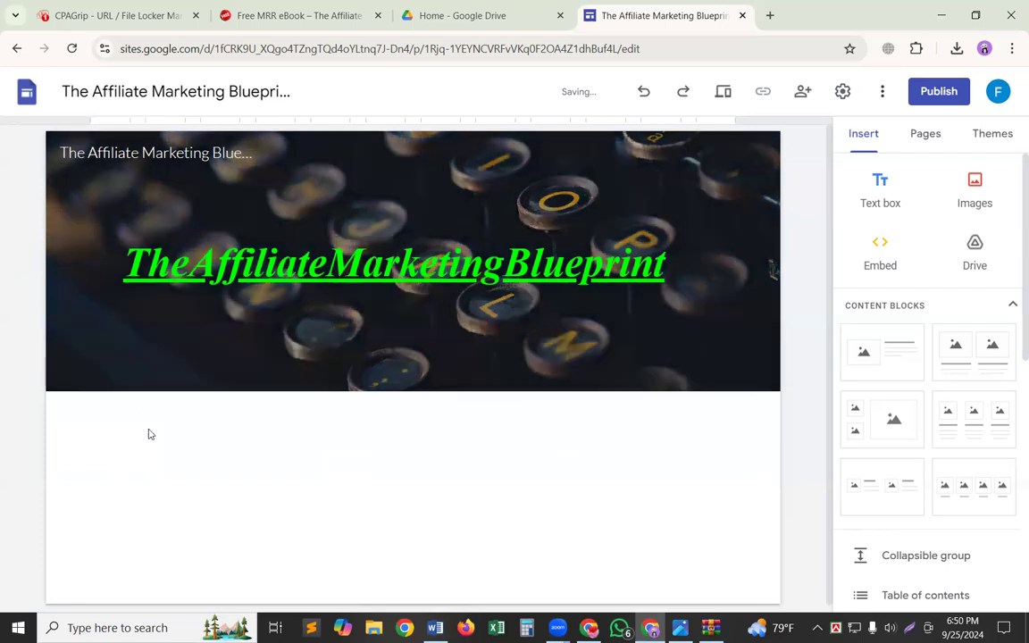
left_click(298, 5)
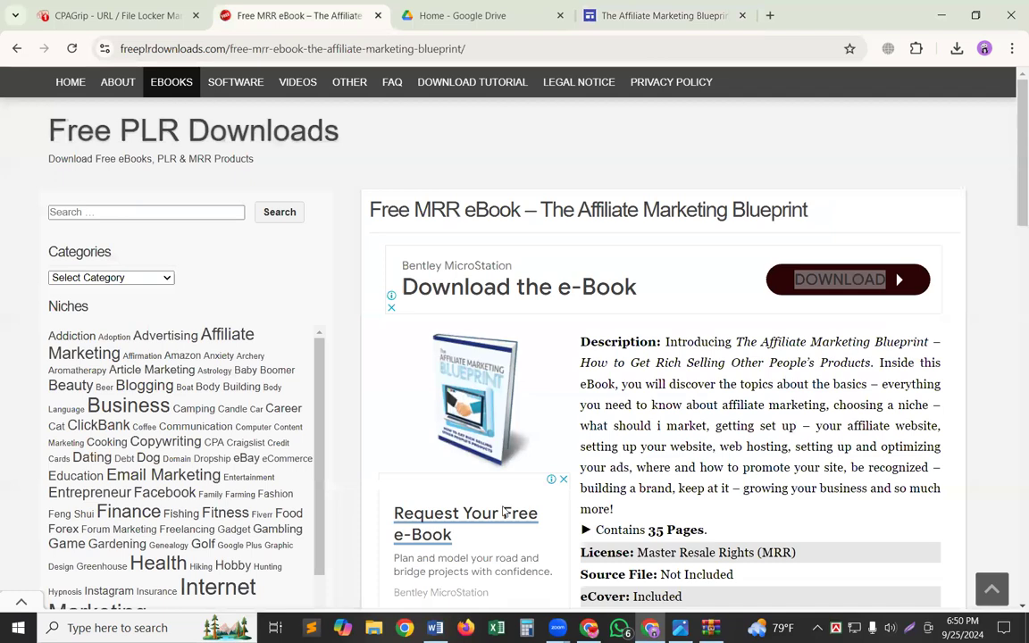
left_click(111, 5)
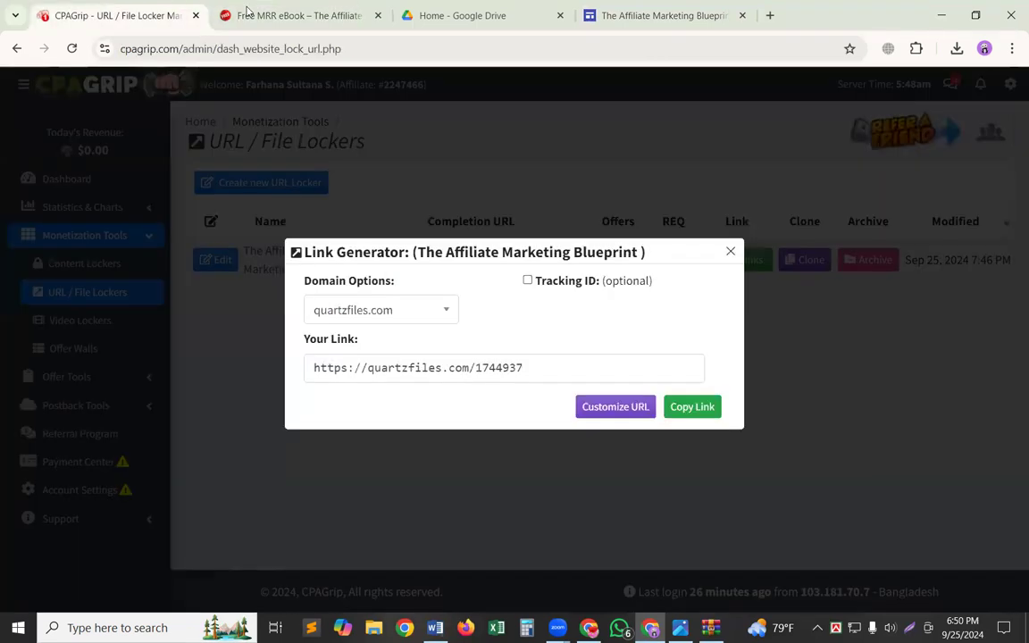
left_click(613, 9)
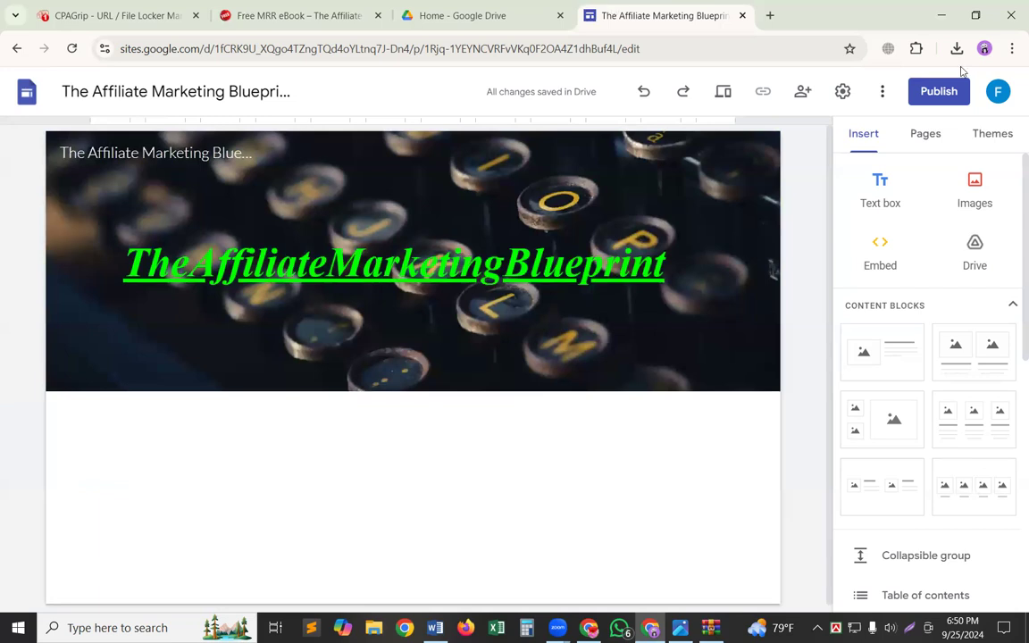
Upload the Affiliate Marketing Blueprint ebook cover image from the computer to the page.
left_click(975, 188)
left_click(975, 243)
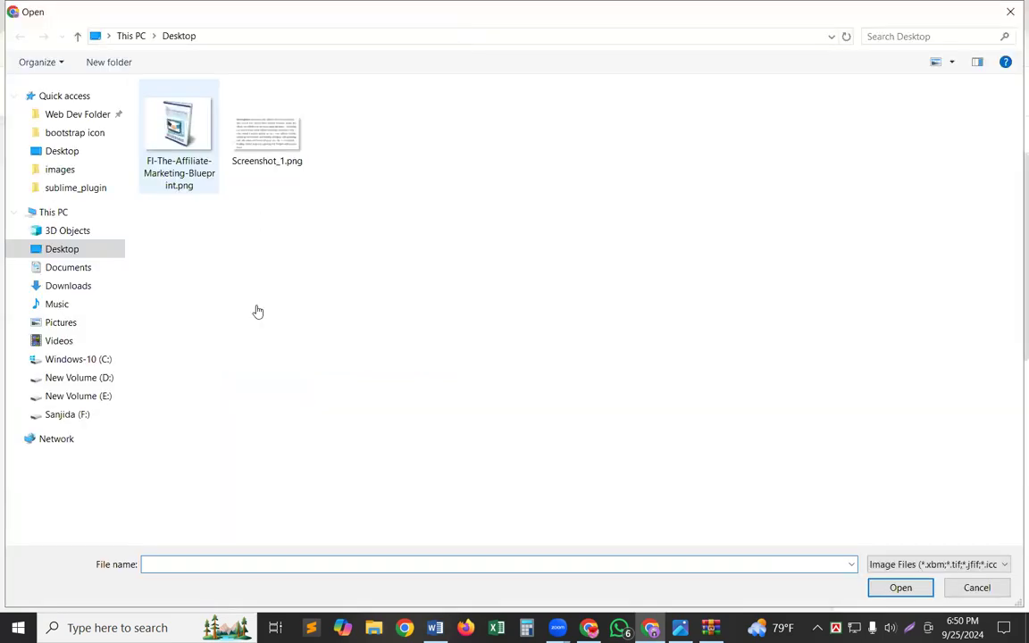
double_click(178, 136)
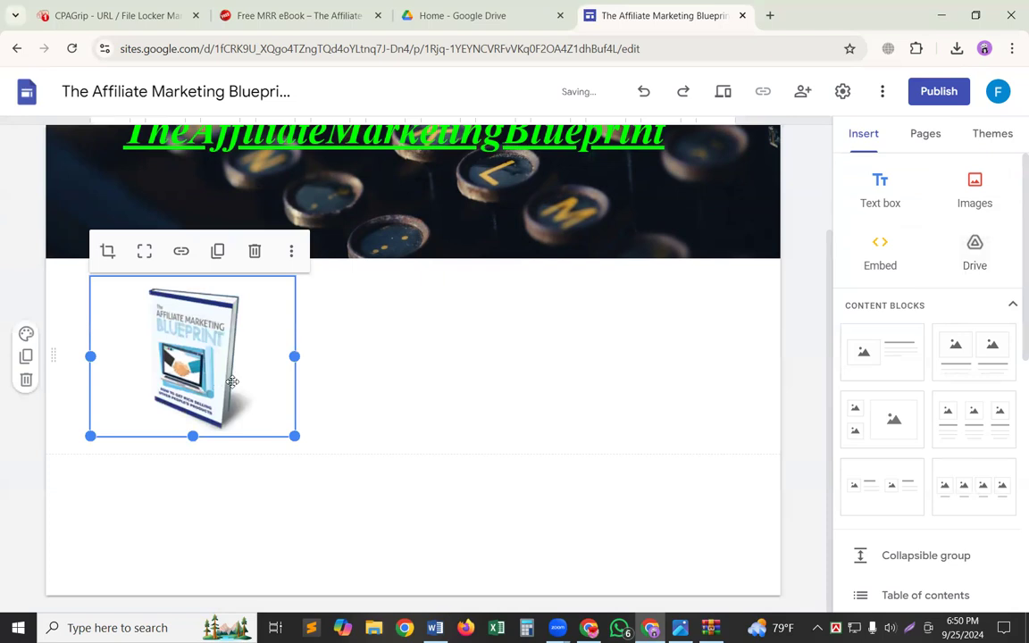
Move the ebook cover image to the middle of its section below the header and enlarge it.
left_click_drag(259, 384, 355, 349)
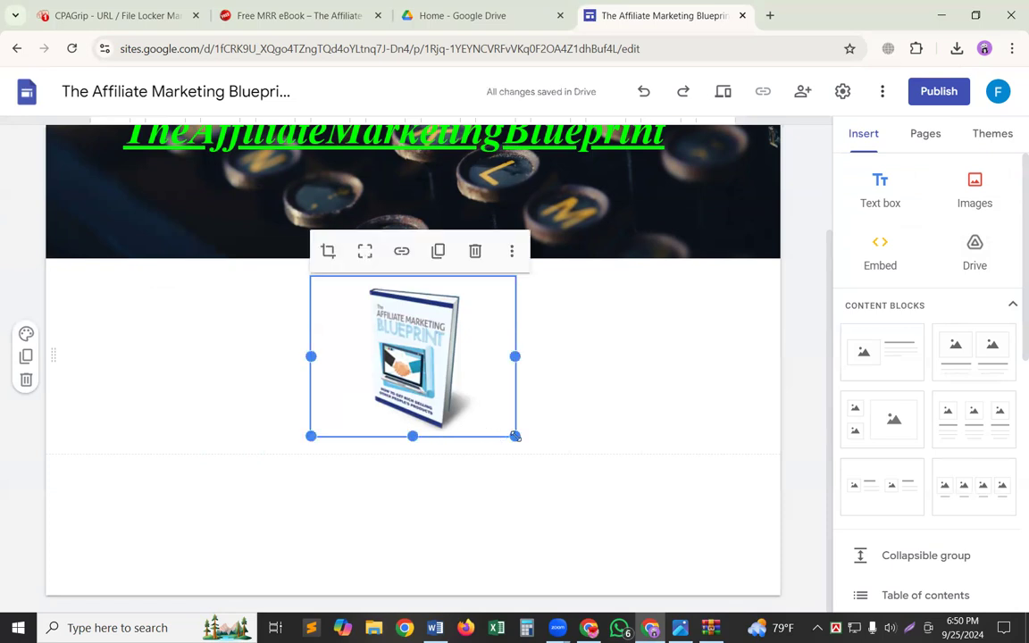
left_click_drag(515, 435, 575, 532)
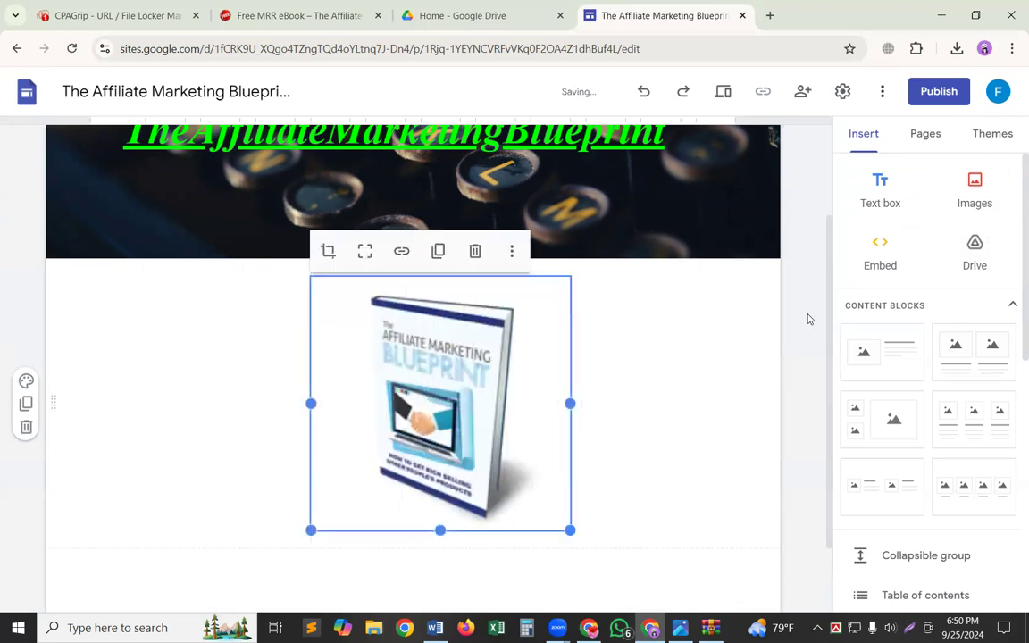
left_click(675, 392)
scroll(675, 393, "up", 2)
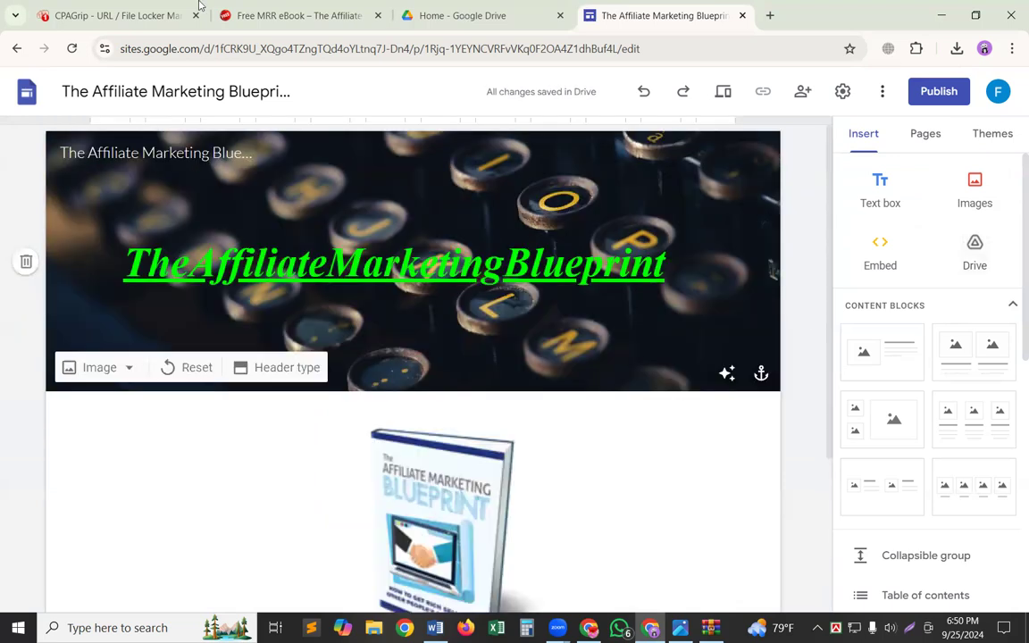
scroll(675, 393, "down", 1)
key("ctrl+2")
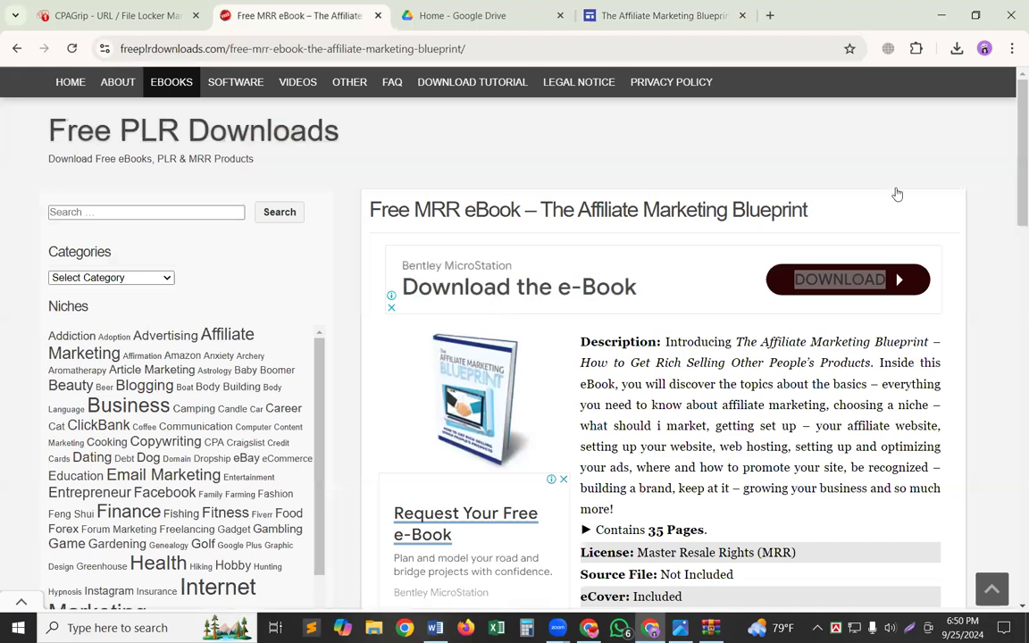
key("ctrl+4")
Add a text box below the ebook cover and paste in the full title and description copied from Screenshot_1.docx in Word.
left_click(897, 196)
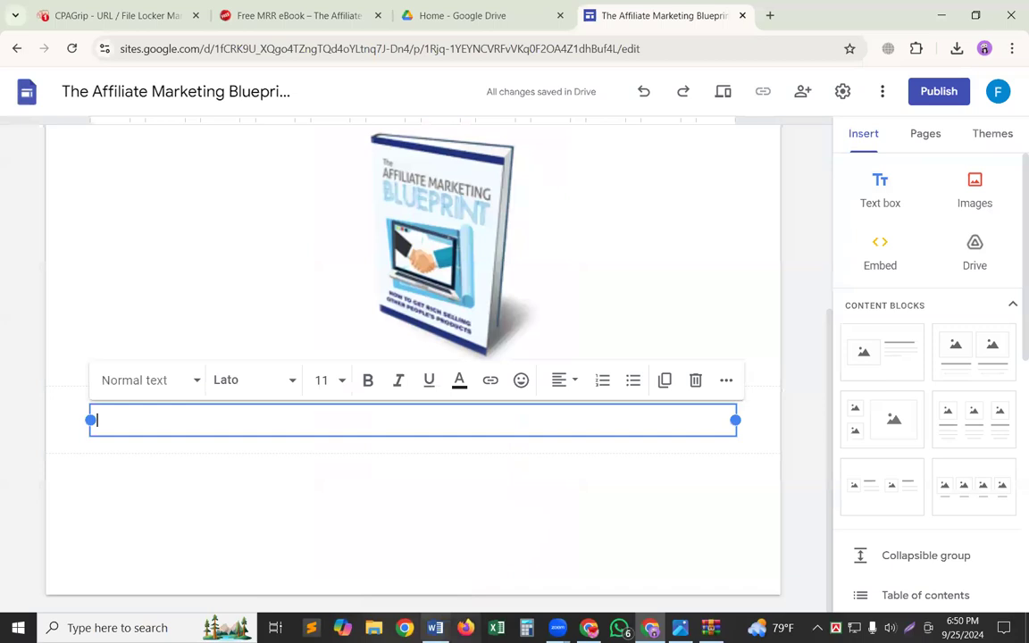
key("alt+Tab")
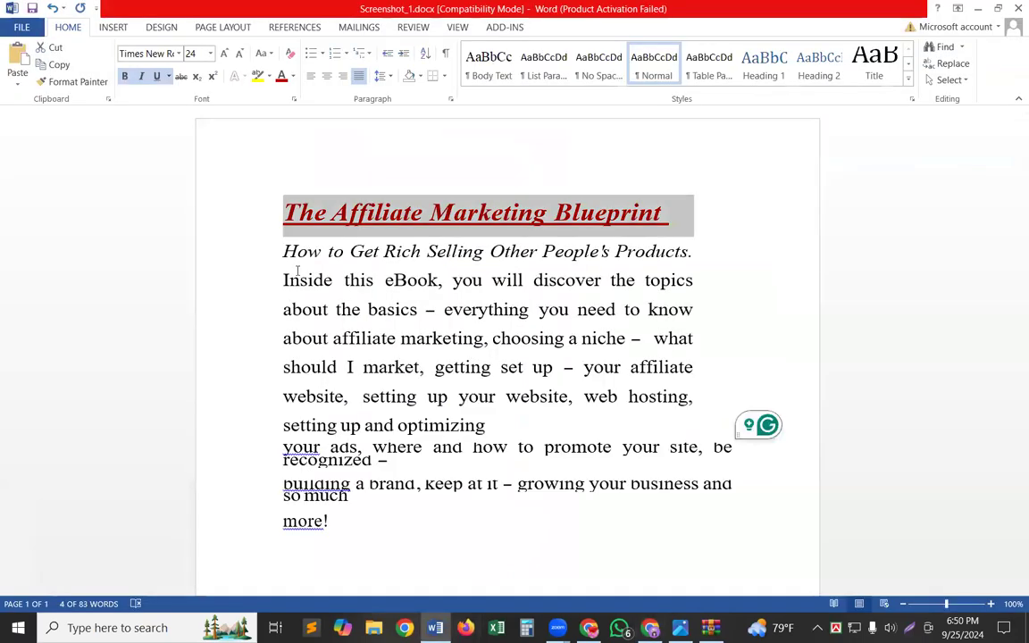
left_click(304, 314)
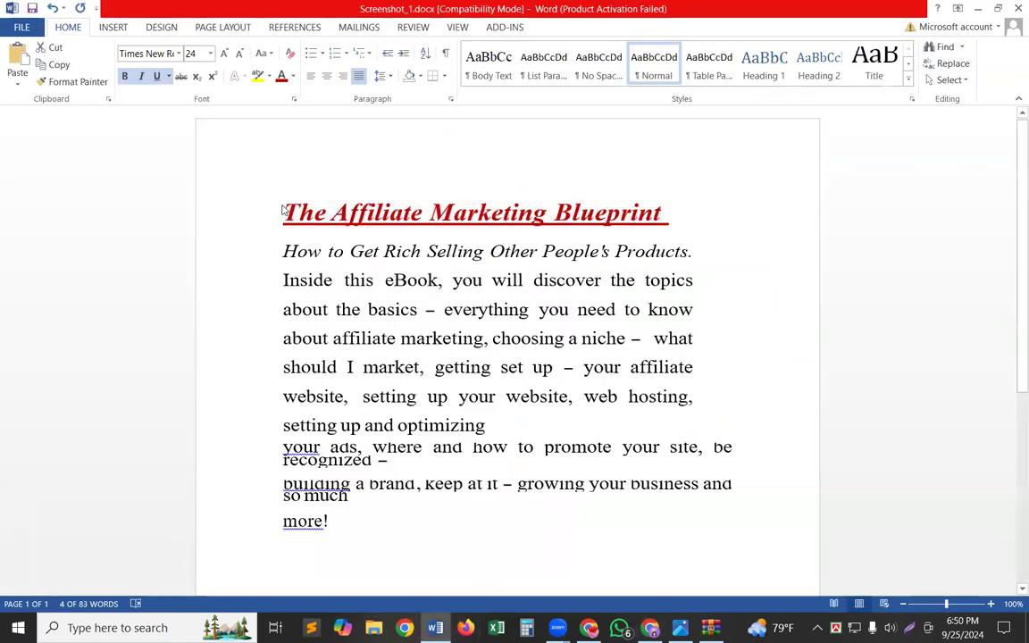
left_click_drag(282, 211, 620, 562)
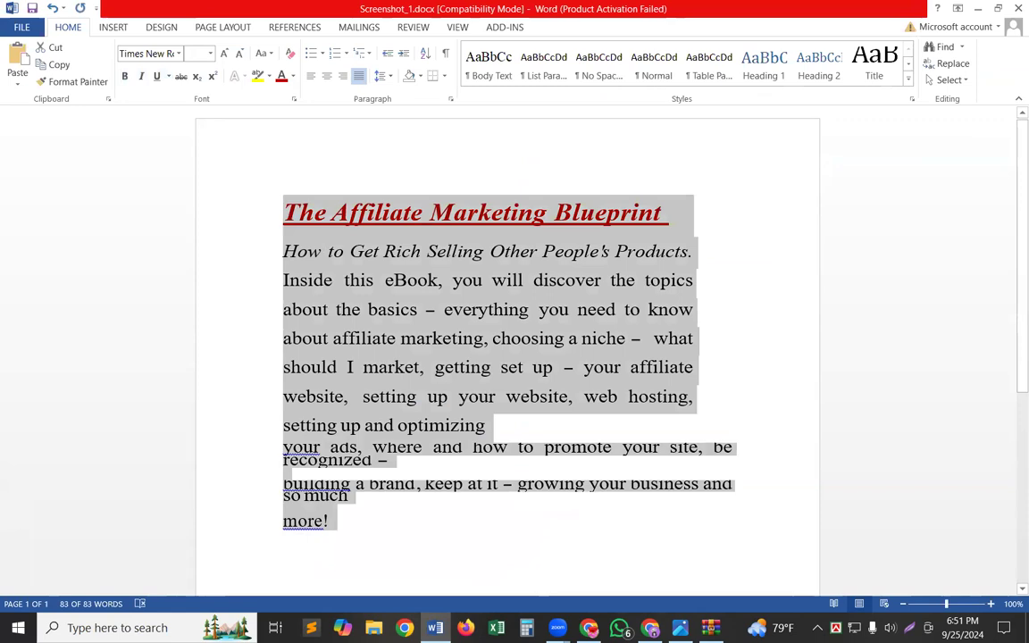
key("alt+Tab")
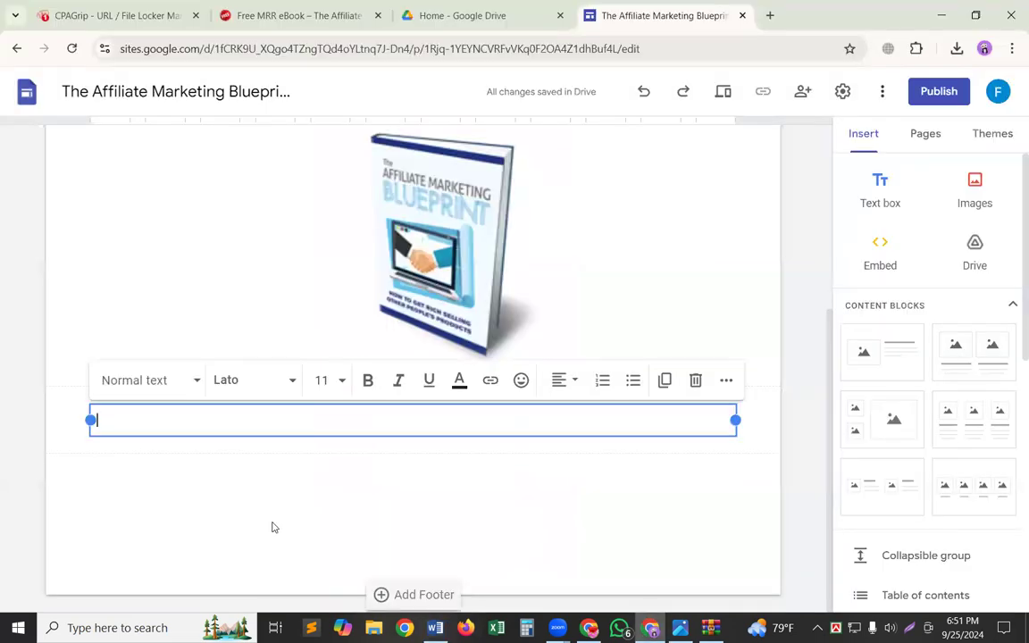
type("The Affiliate Marketing Blueprint How to Get Rich Selling Other People's Products. Inside this eBook, you will discover the topics about the basics - everything you need to know about affiliate marketing, choosing a niche - what should I market, getting set up - your affiliate website, setting up your website, web hosting, setting up and optimizing your ads, where and how to promote your site, be recognized -  building a brand, keep at it - growing your business and so much more!")
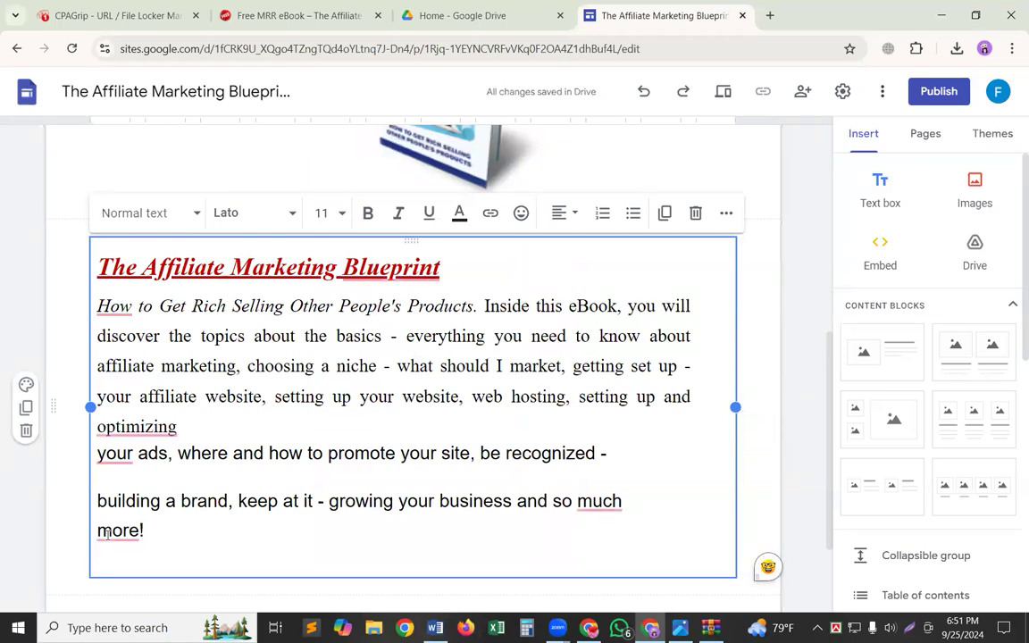
Add the line "Click here for more info >>>" at the end of the pasted description.
type("C")
key("BackSpace")
type("c")
key("BackSpace")
type("c")
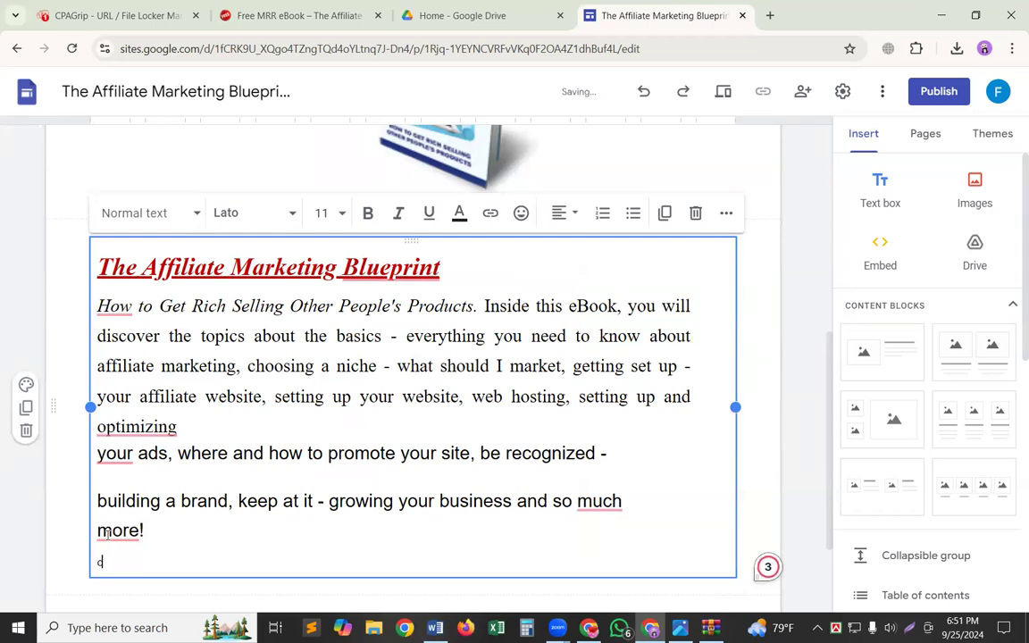
type("li")
key("BackSpace")
key("BackSpace")
key("BackSpace")
type("Click here for ")
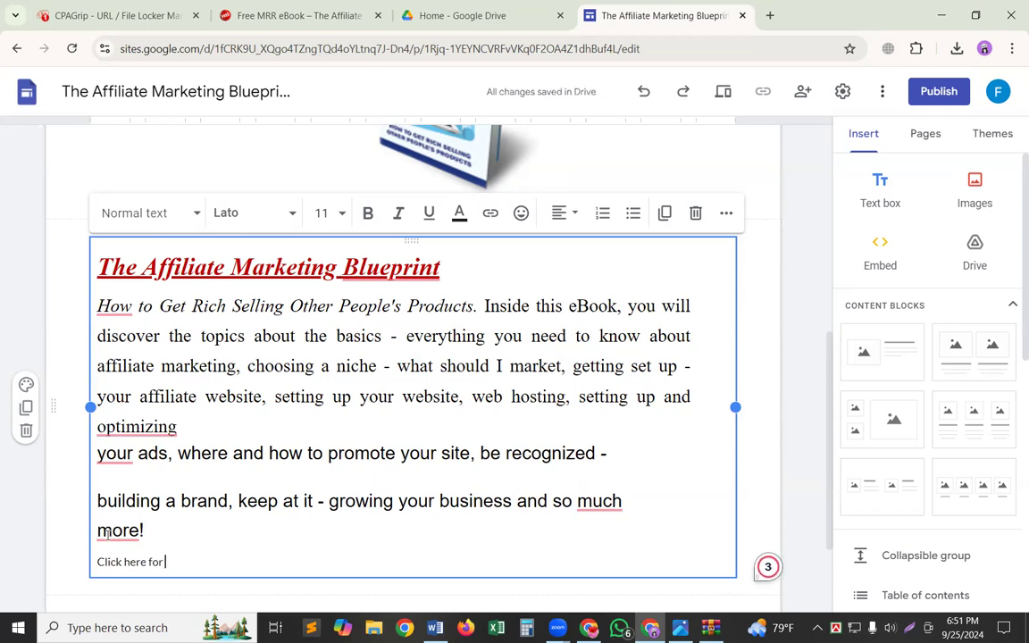
type("mor")
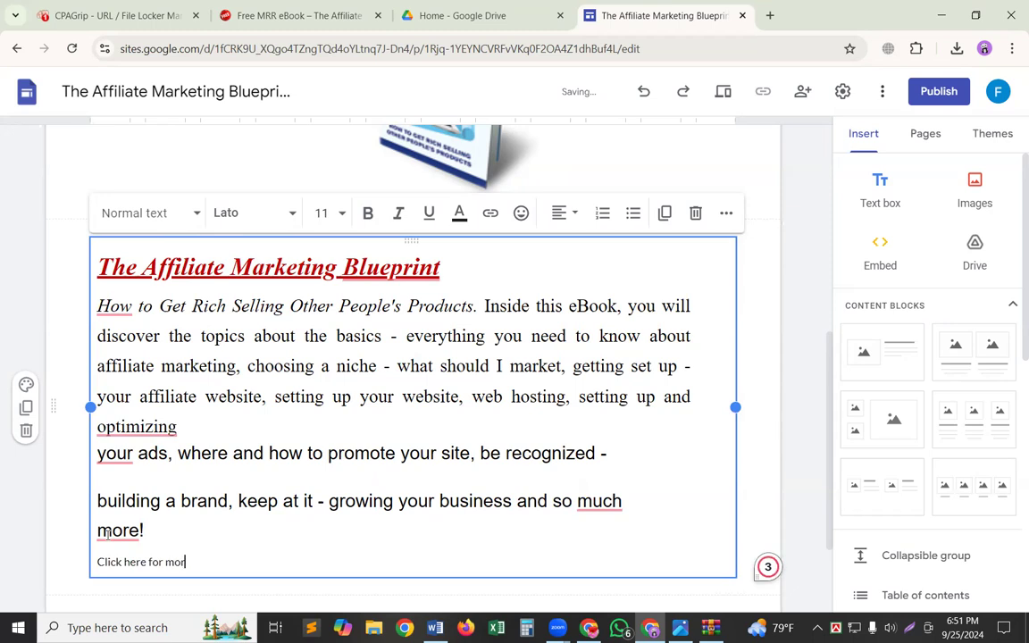
type("e in t")
key("BackSpace")
key("BackSpace")
type("fo")
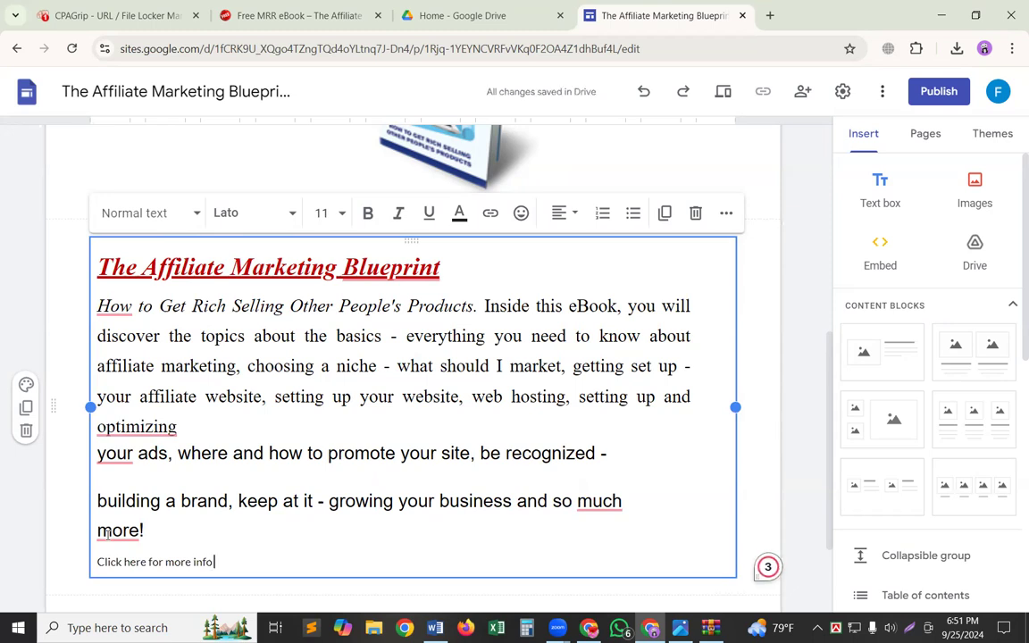
type(">>>")
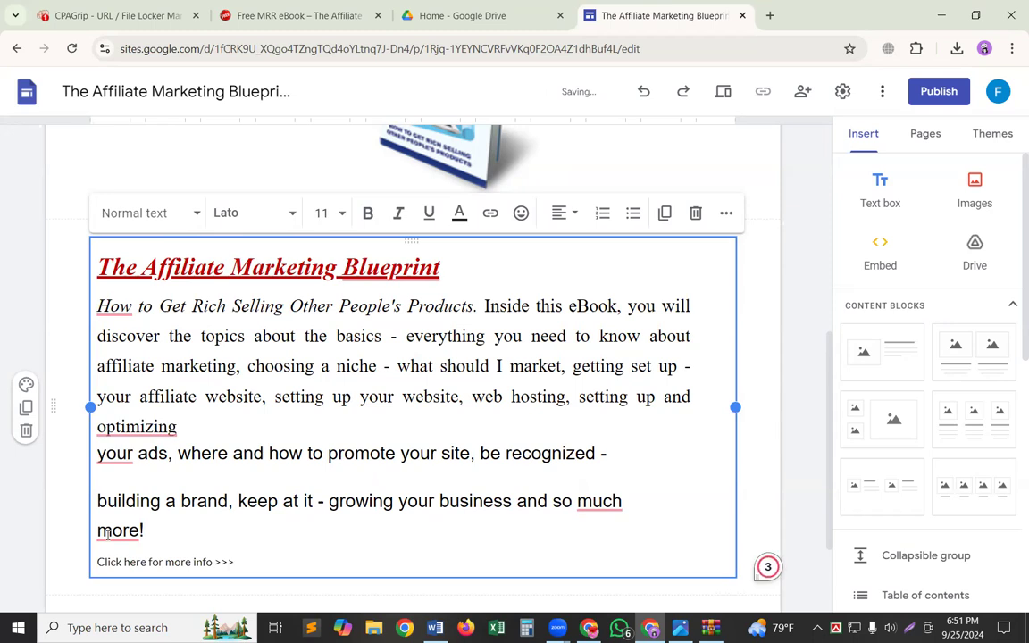
Set the "Click here for more info >>>" line to font size 18 and make it bold.
triple_click(203, 551)
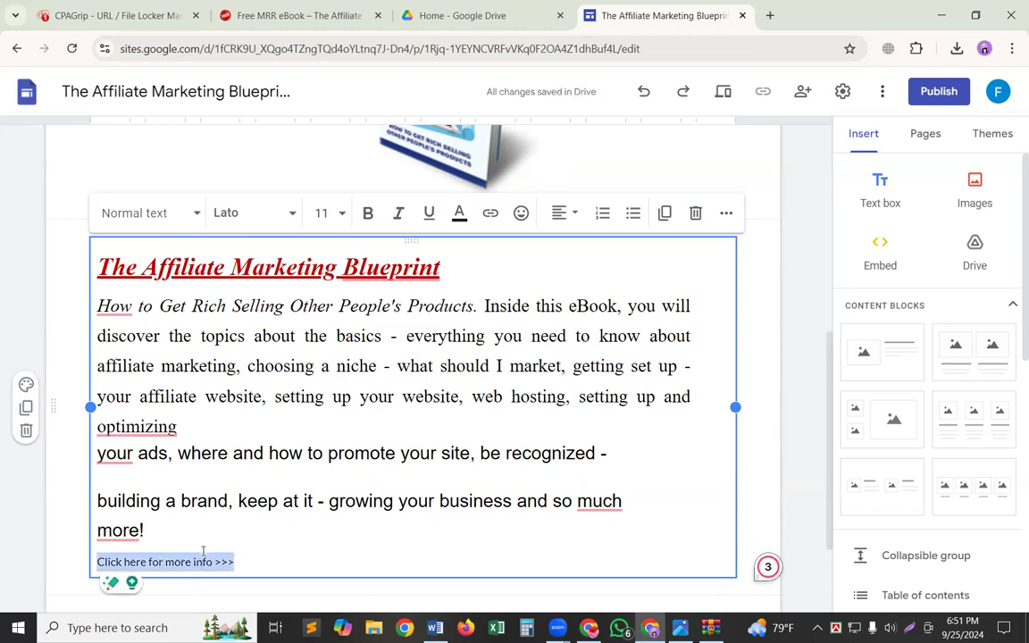
left_click(322, 213)
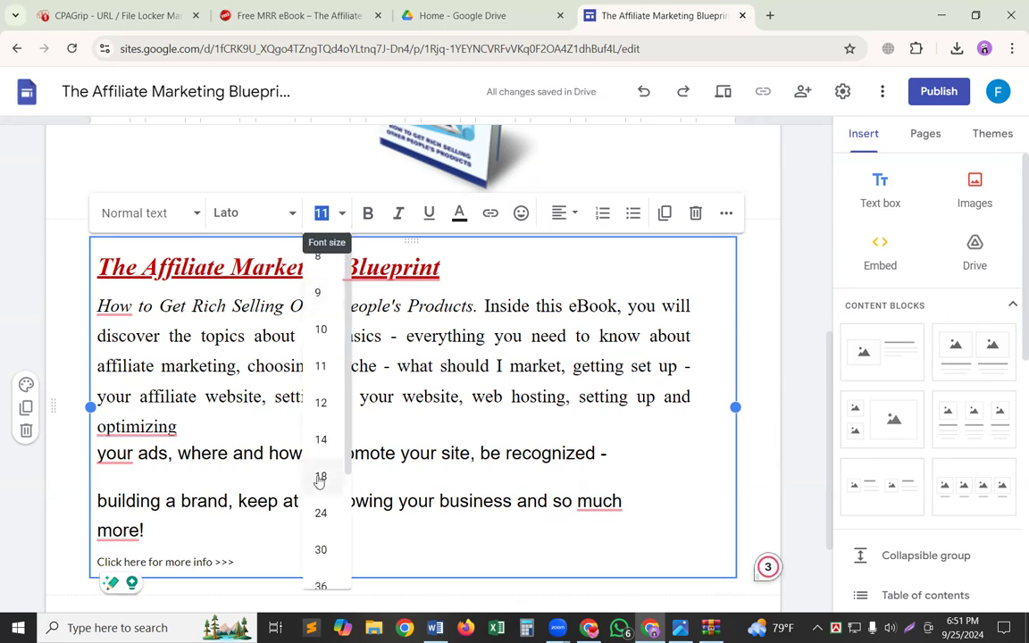
left_click(320, 475)
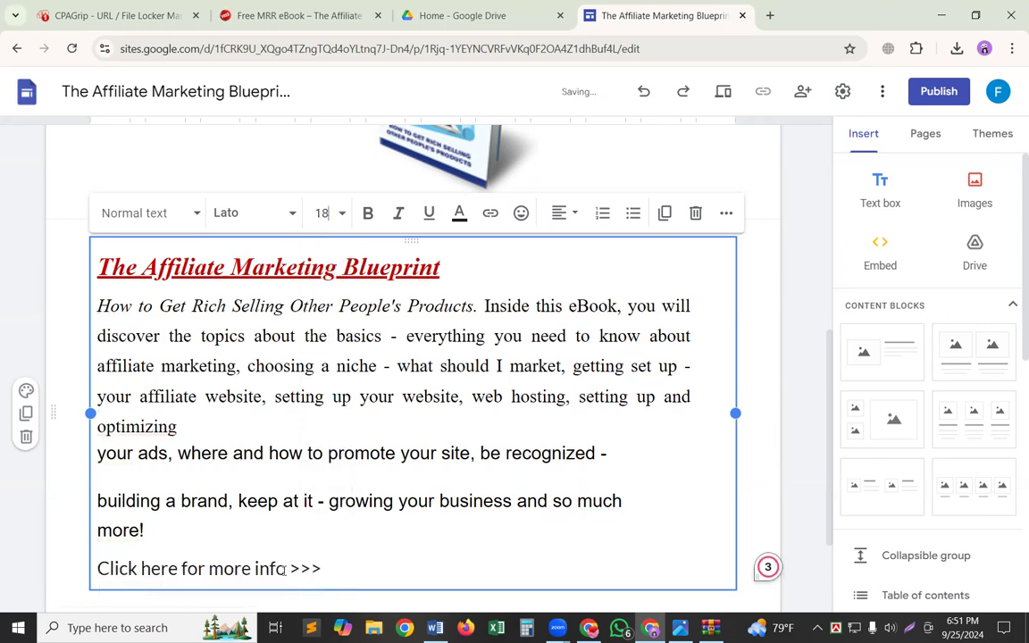
triple_click(286, 569)
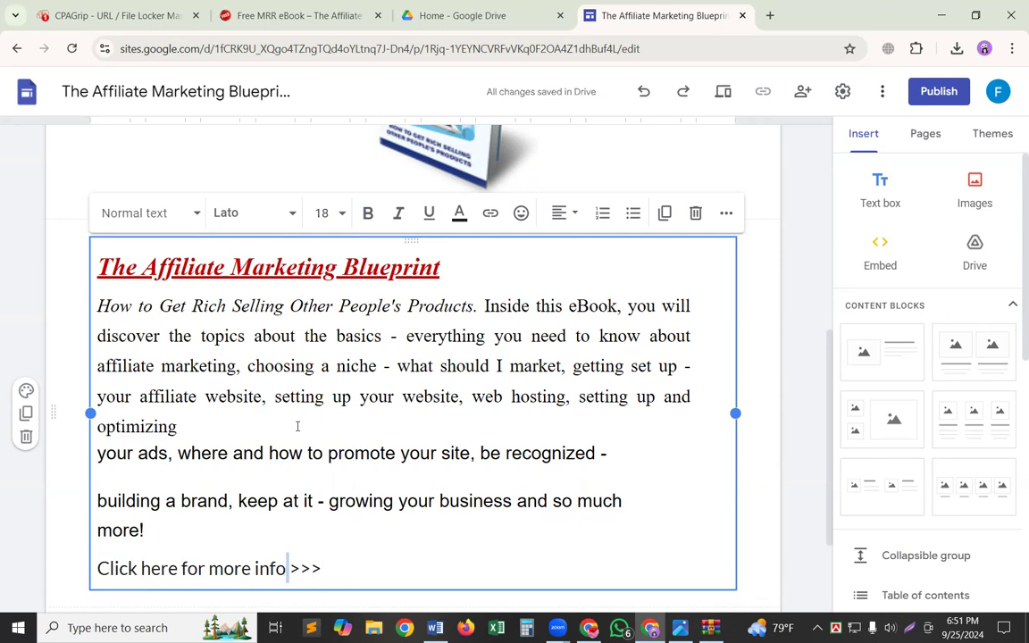
left_click(367, 215)
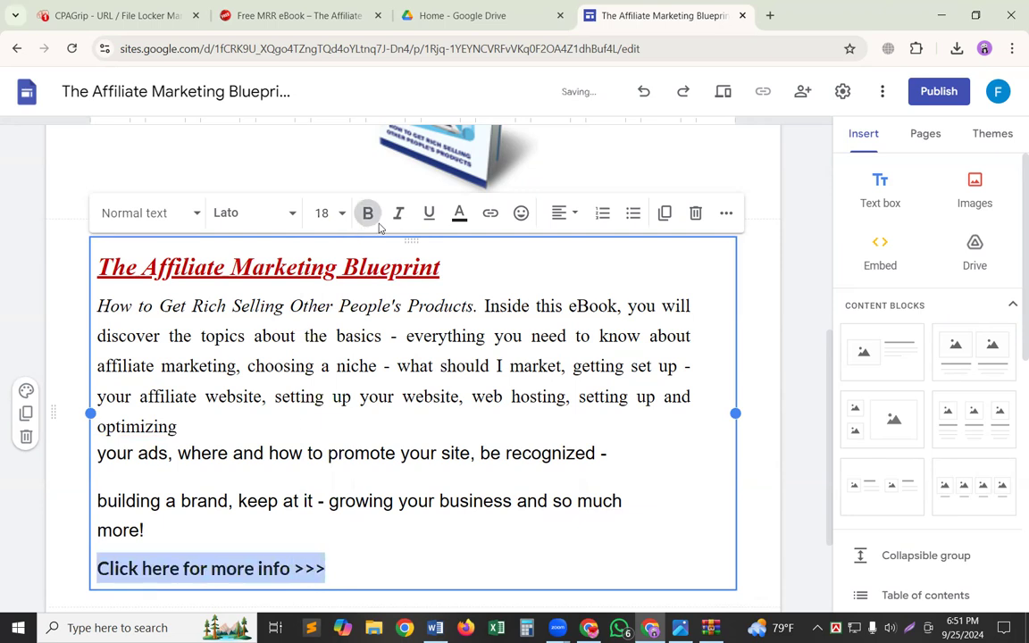
Color the "Click here for more info >>>" line red and underline it.
left_click(459, 212)
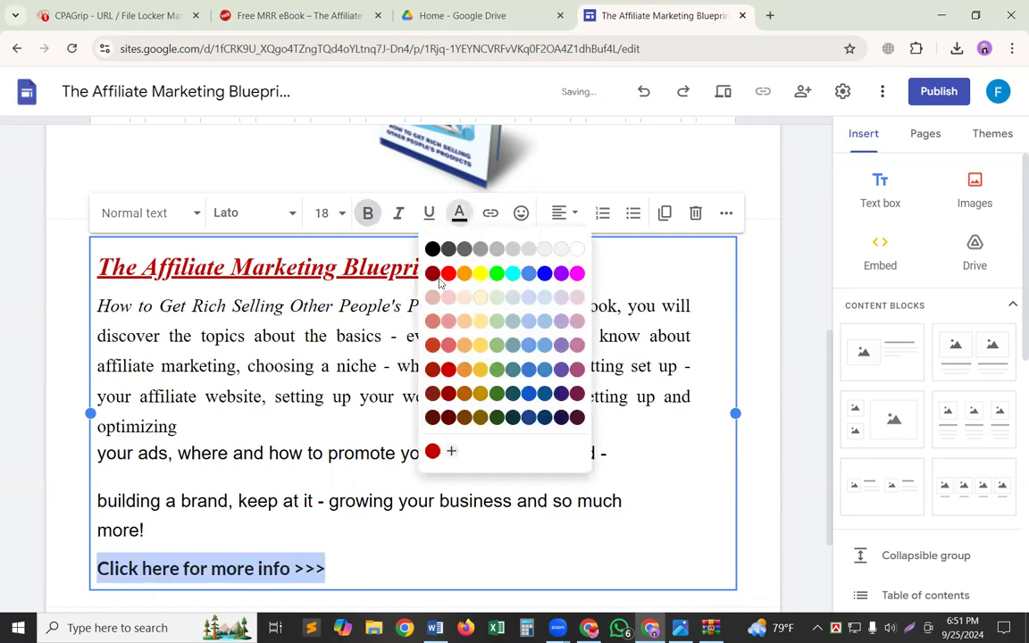
left_click(447, 277)
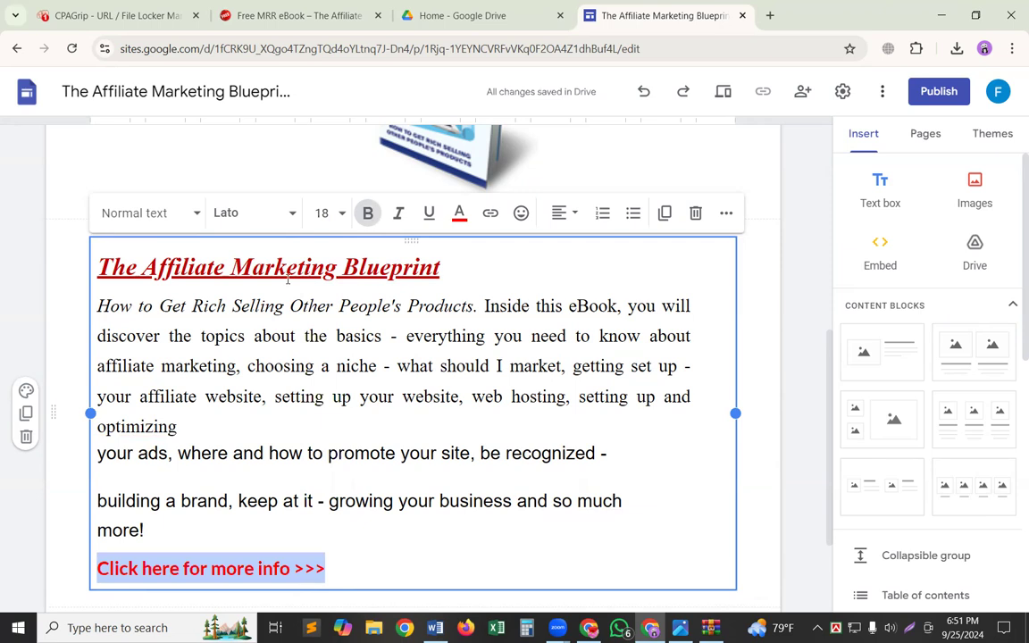
left_click(441, 208)
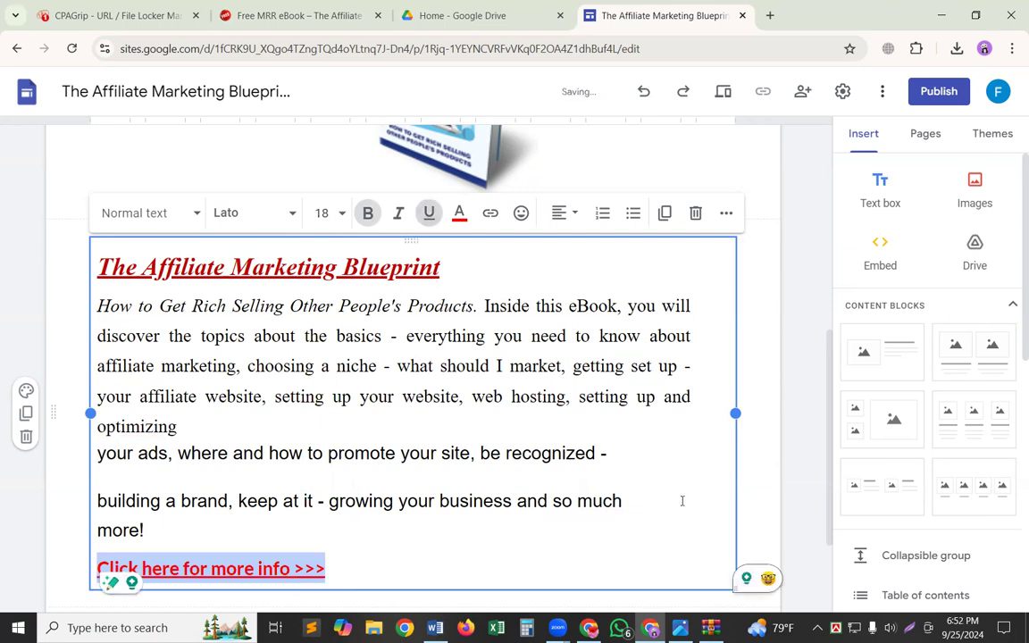
left_click(756, 530)
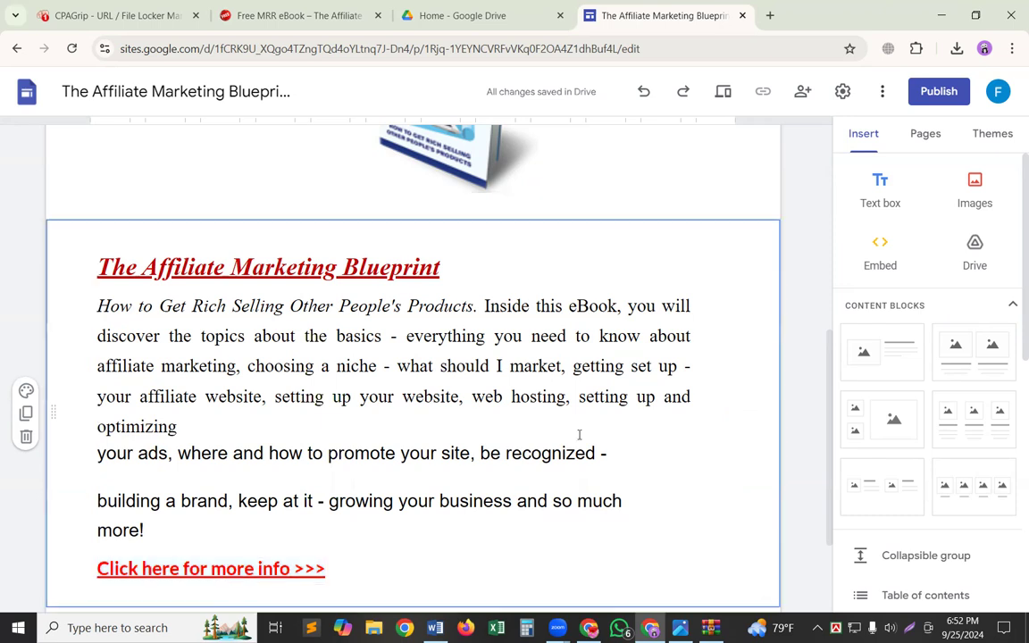
Switch to CPAGrip and copy the quartzfiles.com link of The Affiliate Marketing Blueprint from the Link Generator.
left_click(174, 9)
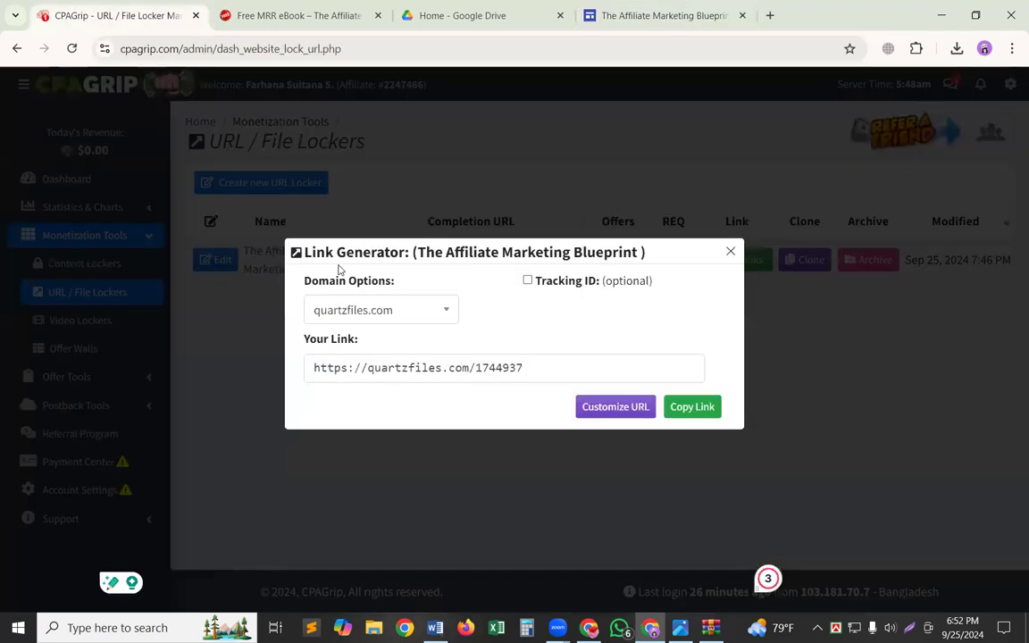
left_click(408, 366)
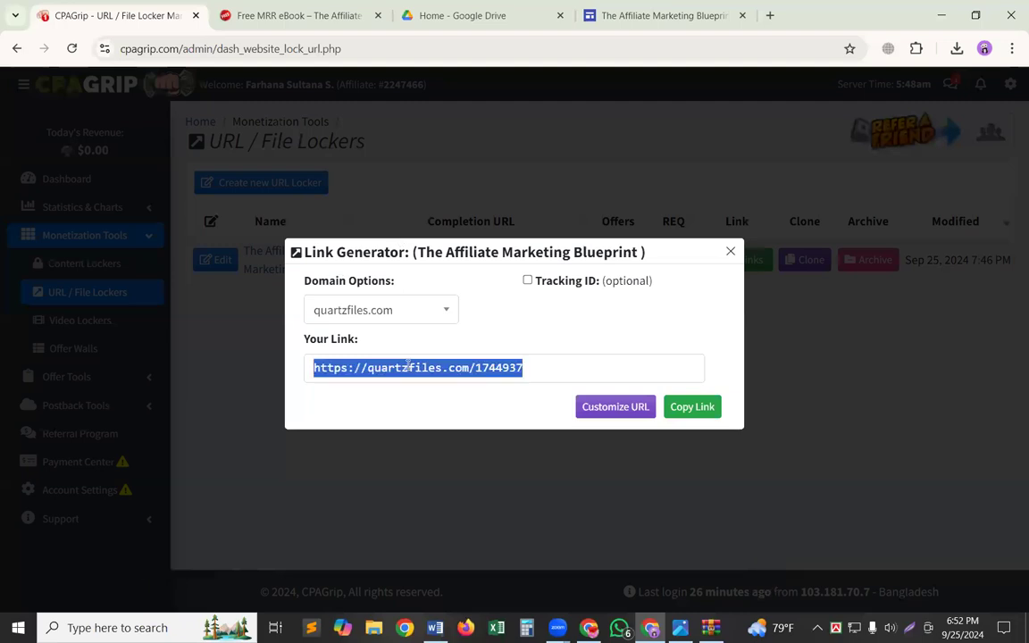
left_click(699, 407)
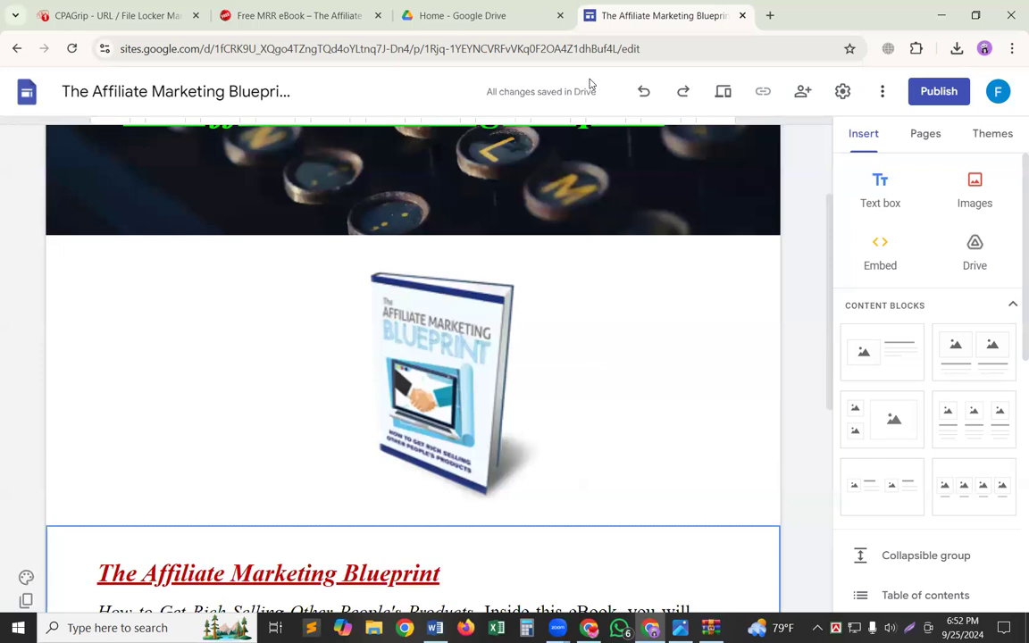
scroll(290, 427, "down", 5)
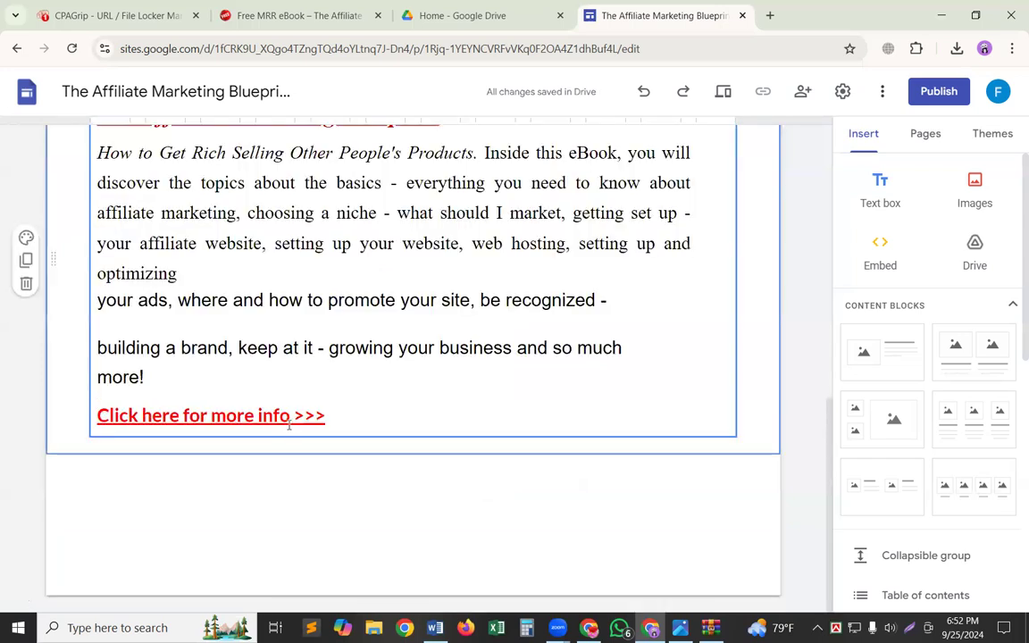
triple_click(290, 425)
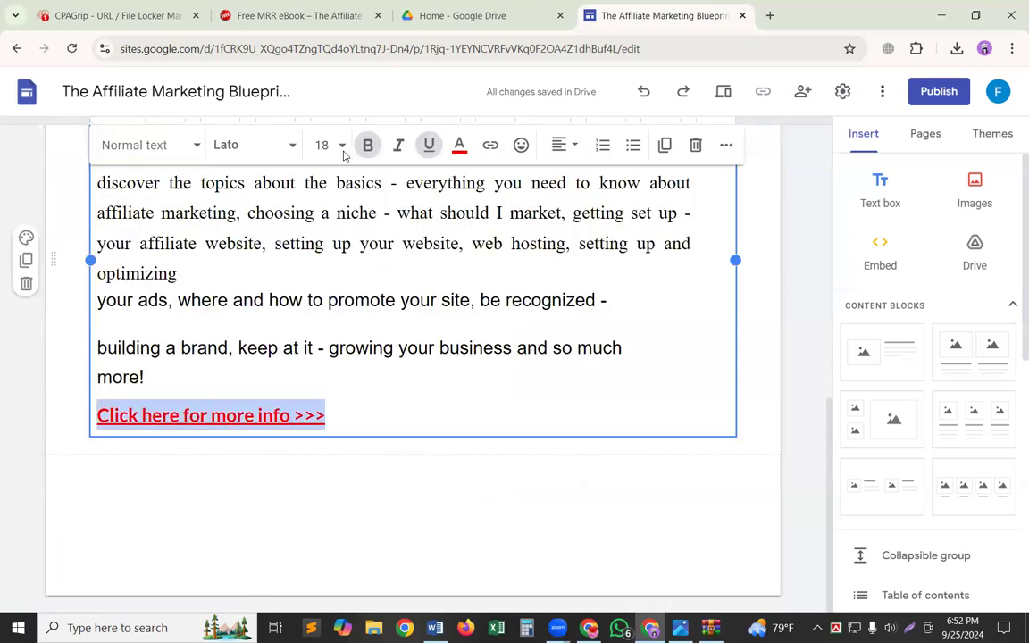
key("ctrl+k")
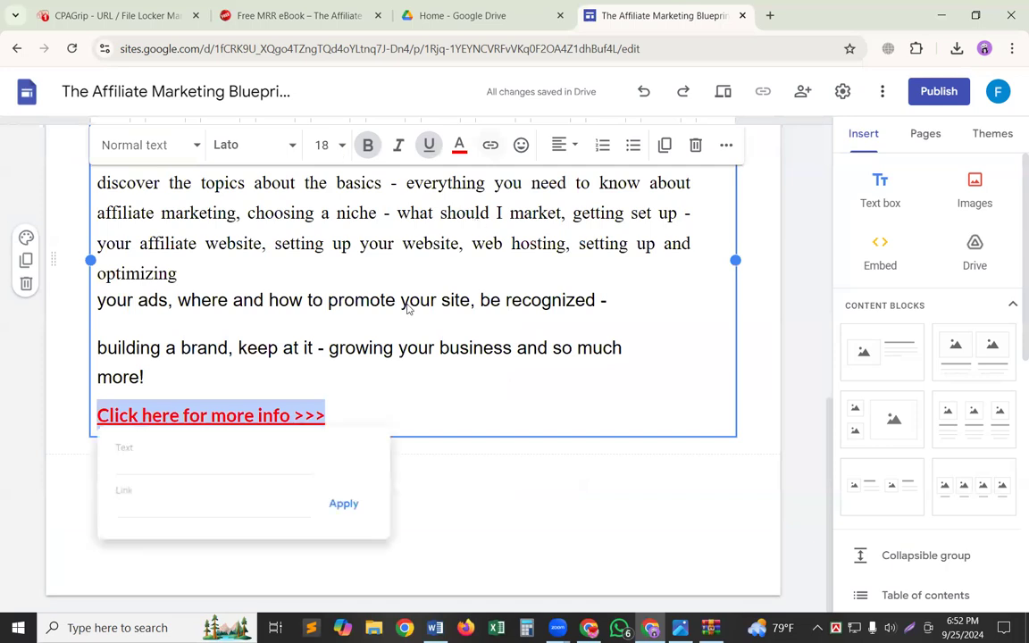
key("ctrl+v")
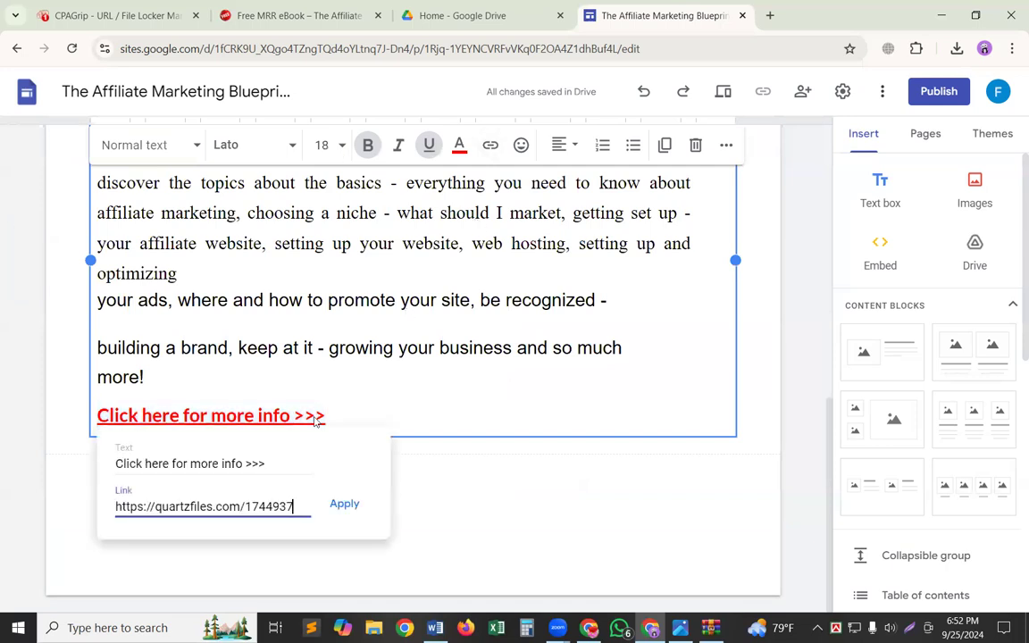
left_click(337, 506)
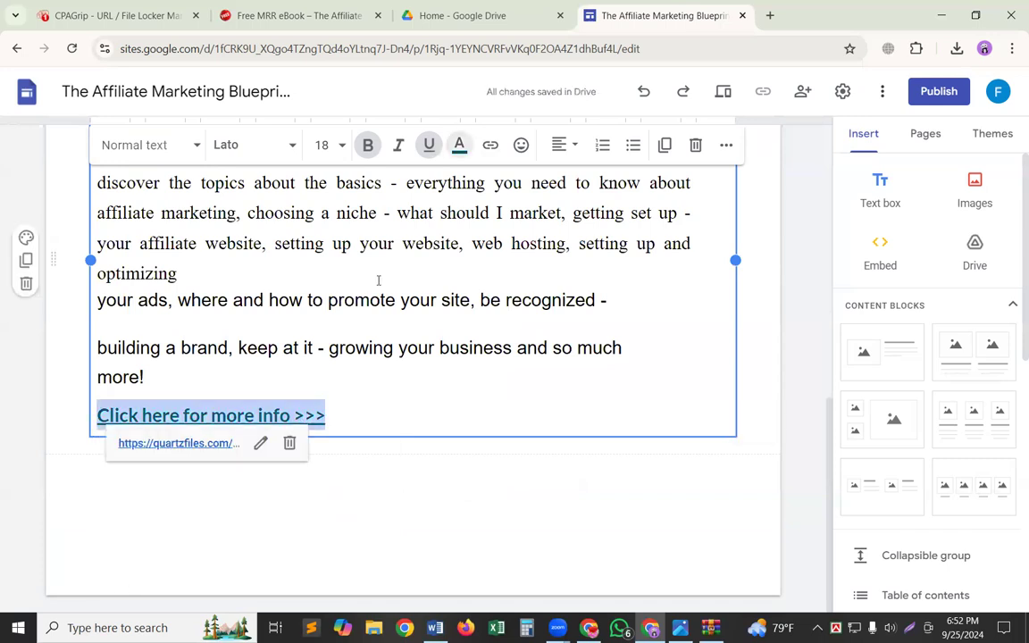
Set the text color of the linked "Click here for more info >>>" line to red again.
left_click(459, 144)
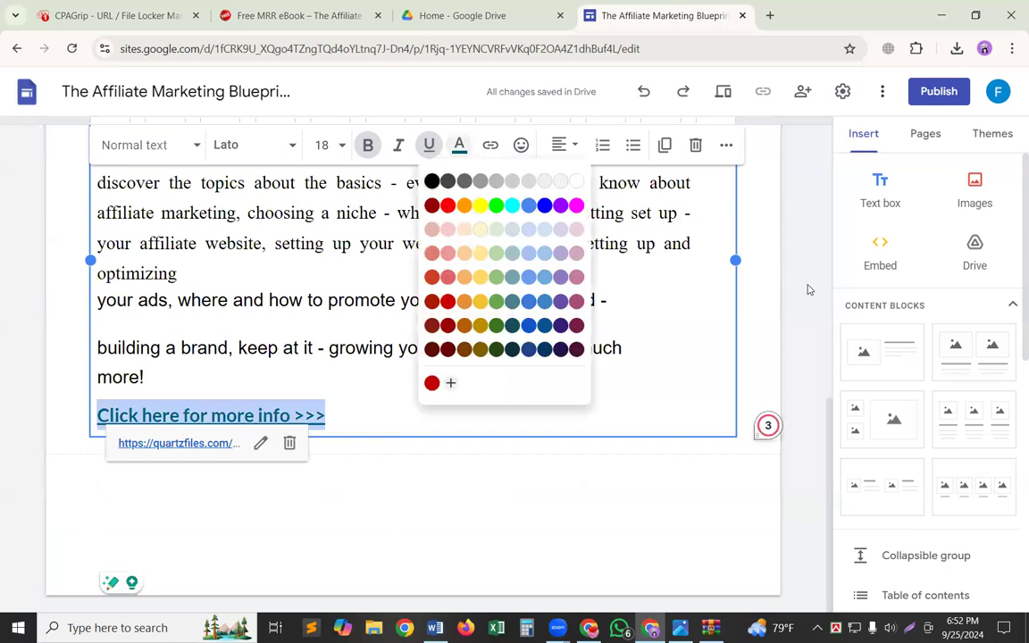
left_click(757, 314)
scroll(757, 314, "up", 3)
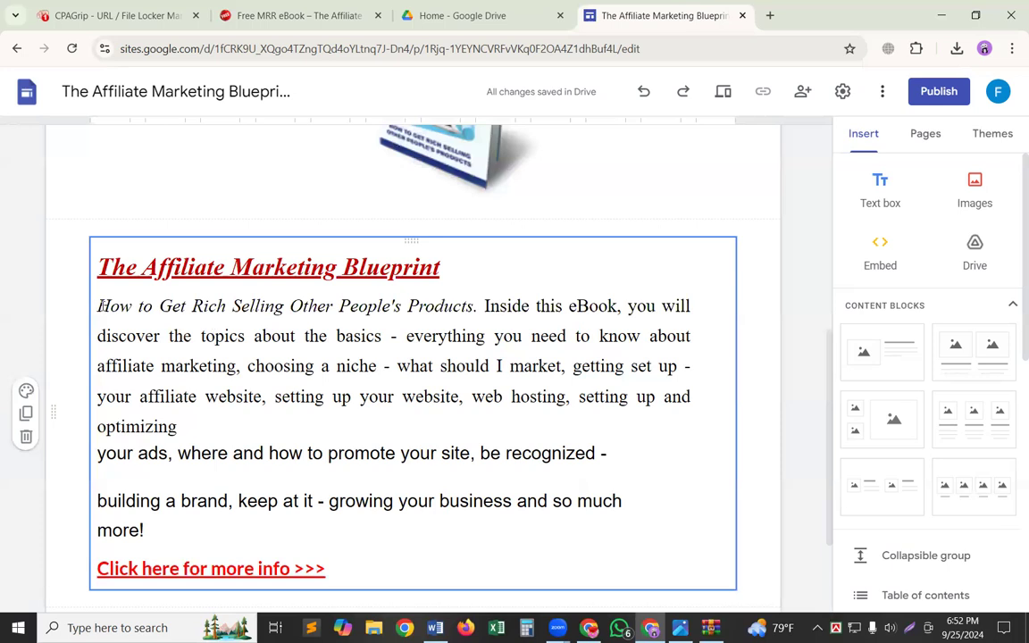
Change the font of the whole description between the title and the call-to-action line to Arial.
left_click_drag(98, 305, 350, 529)
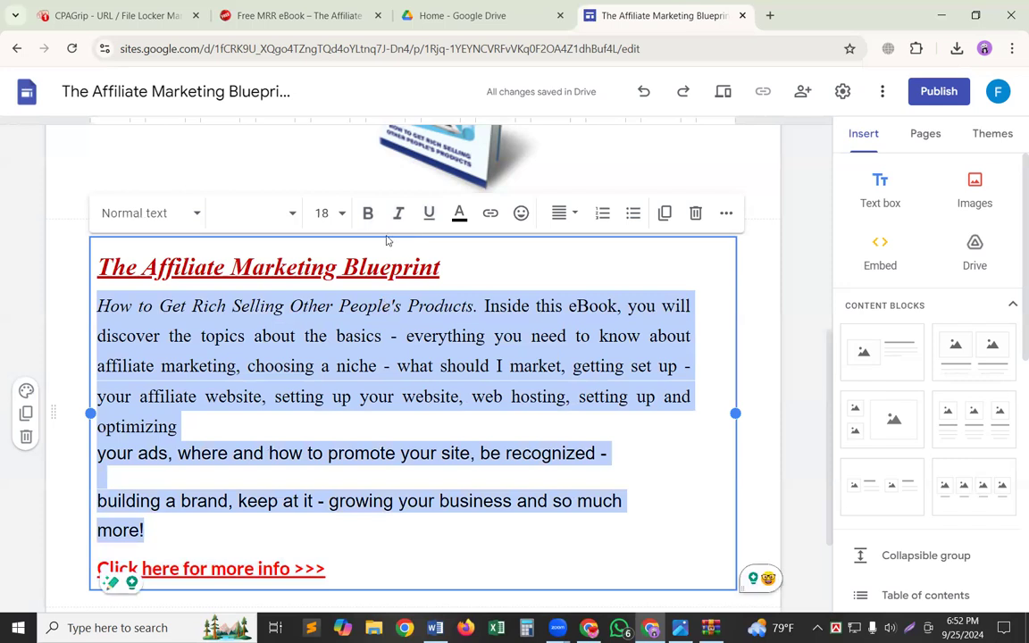
left_click(185, 215)
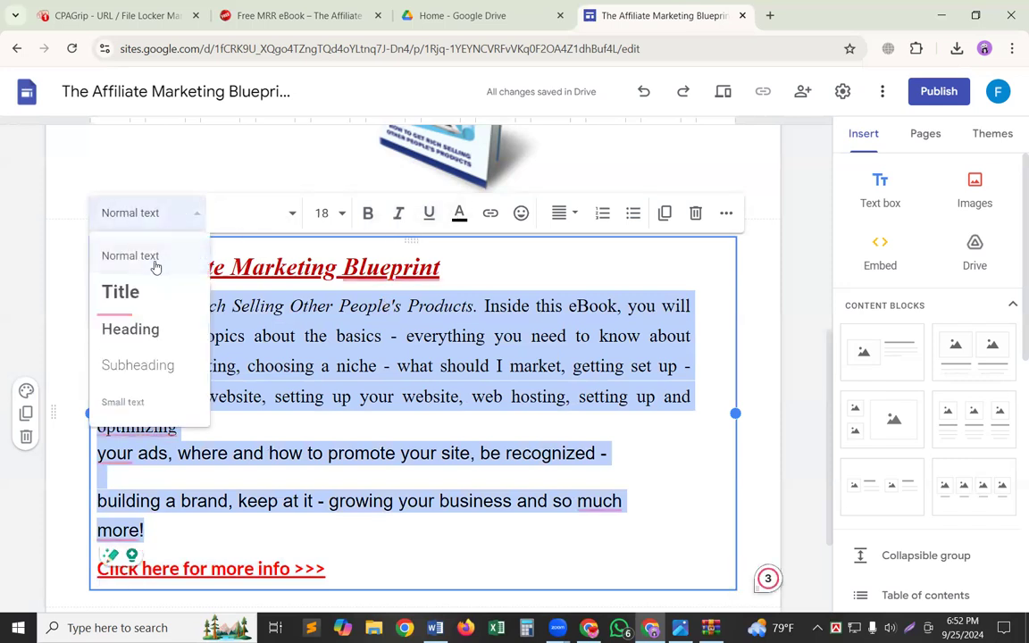
scroll(167, 335, "down", 1)
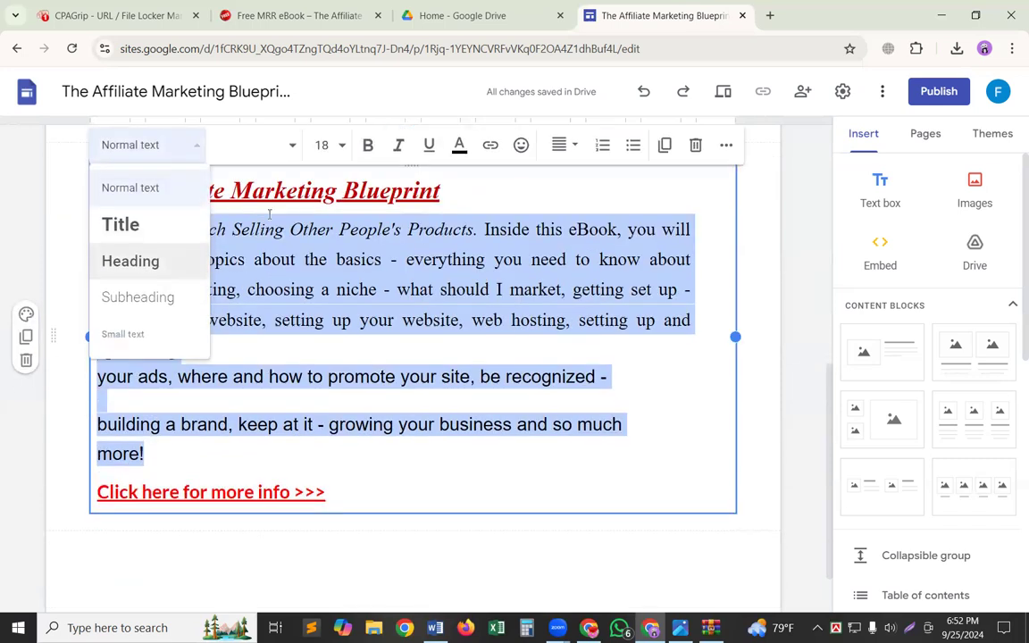
left_click(284, 157)
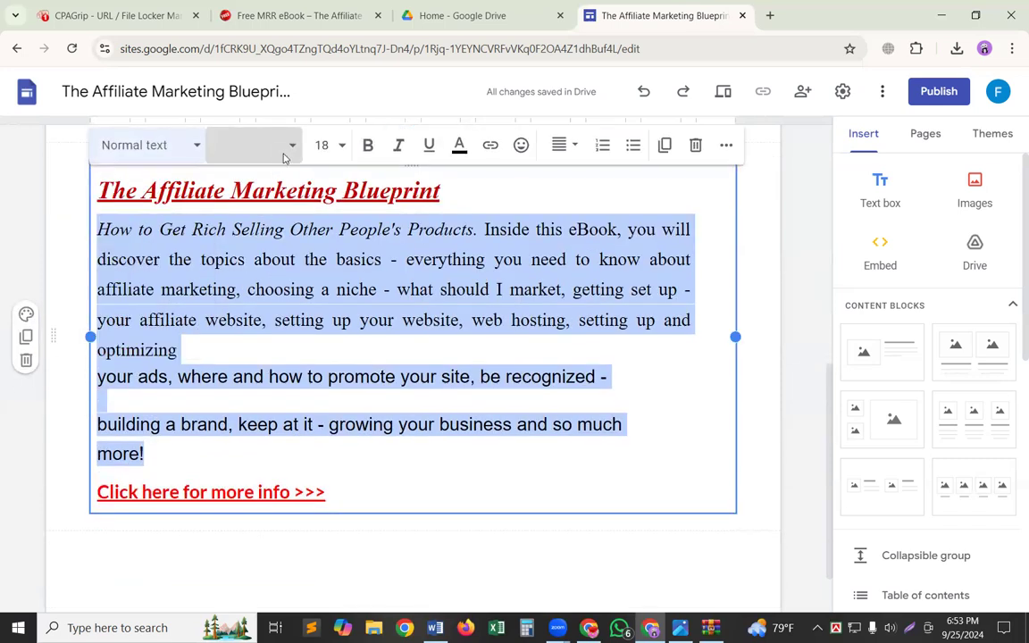
left_click(287, 157)
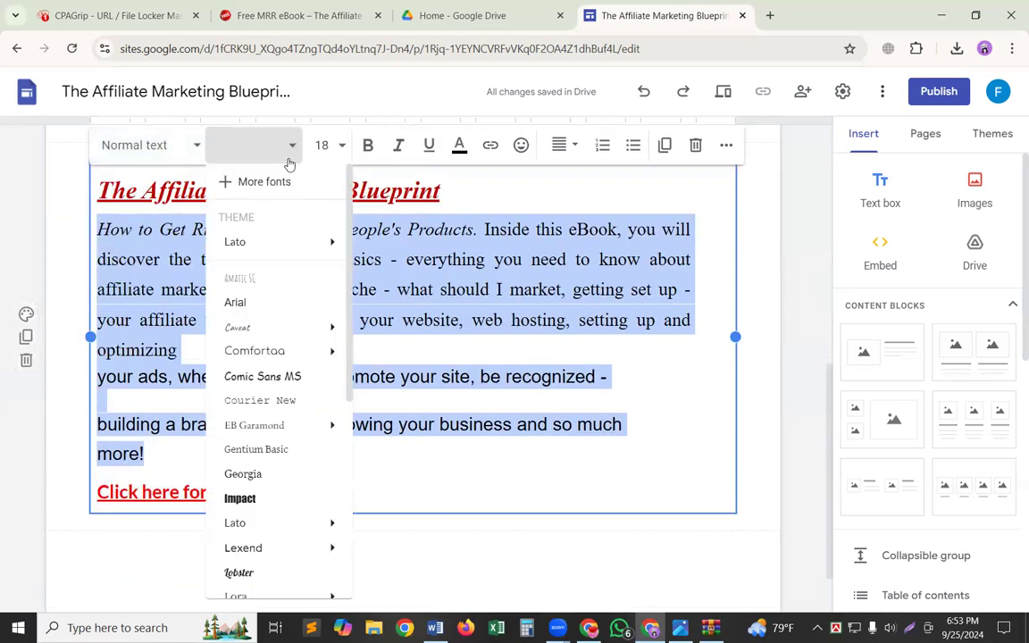
left_click(271, 310)
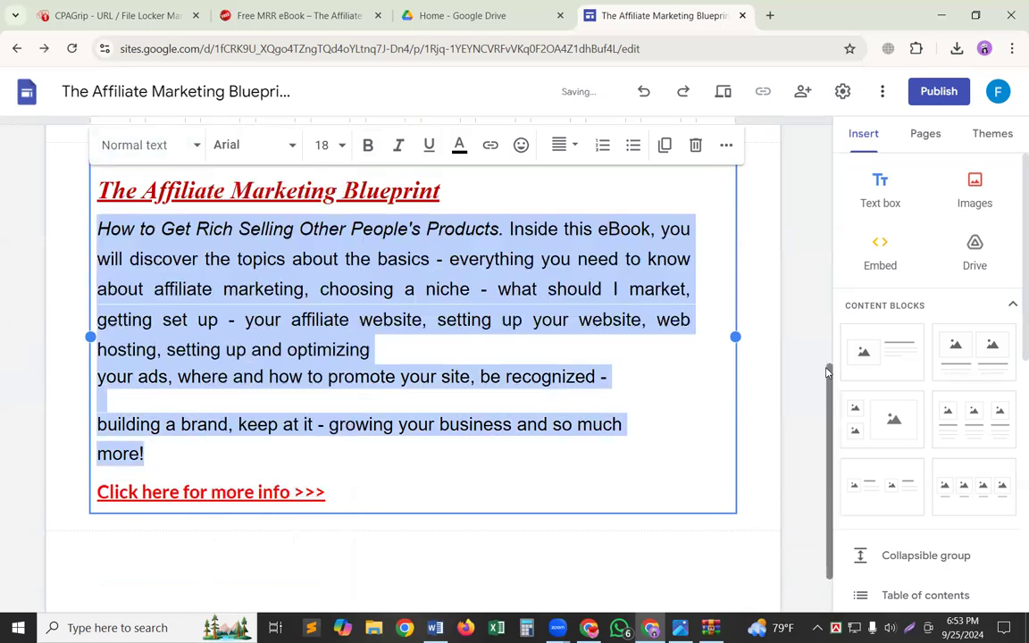
left_click(755, 379)
Color the whole description between the title and the call-to-action line blue.
scroll(640, 419, "up", 1)
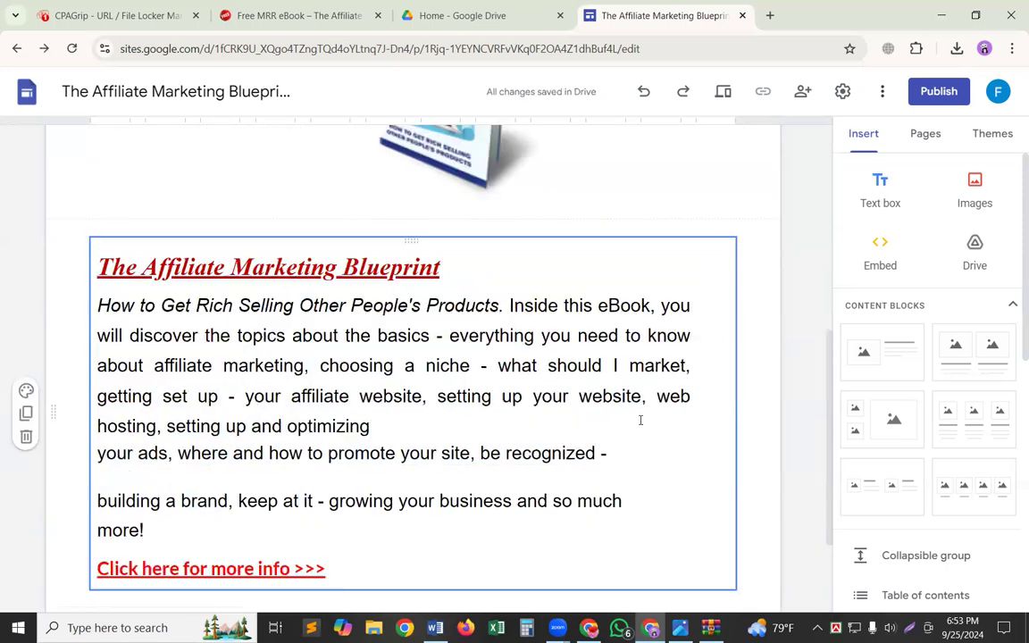
left_click(113, 302)
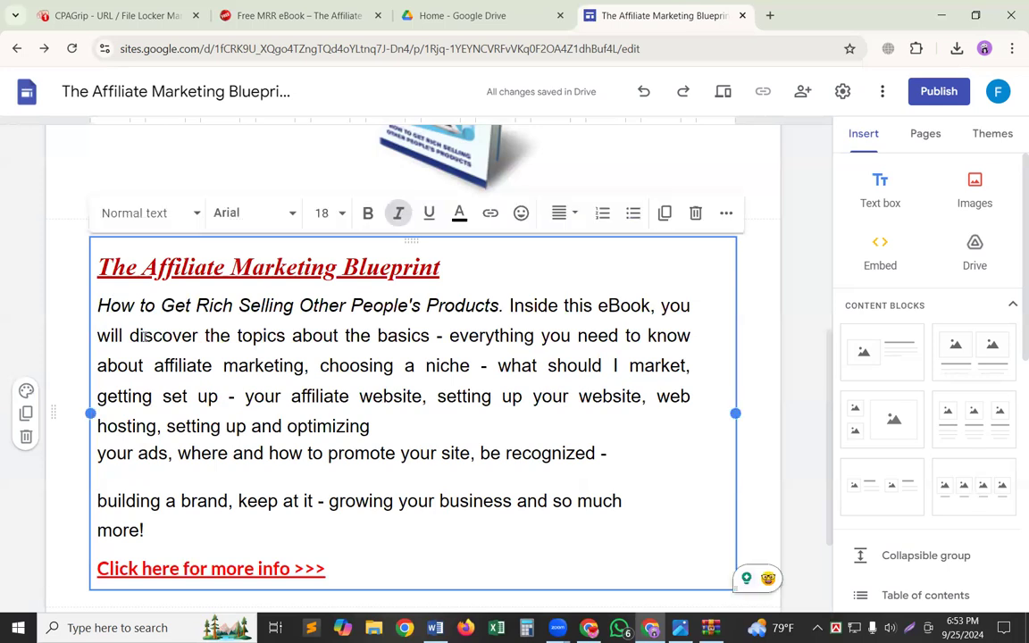
left_click_drag(144, 336, 117, 302)
left_click(116, 303)
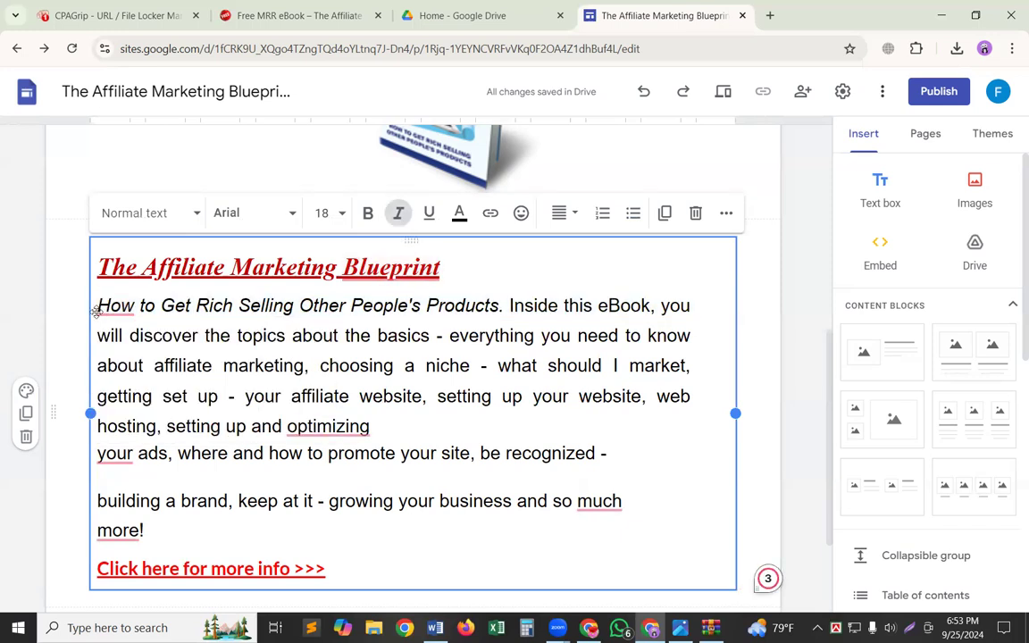
mouse_move(99, 305)
left_click_drag(98, 306, 381, 537)
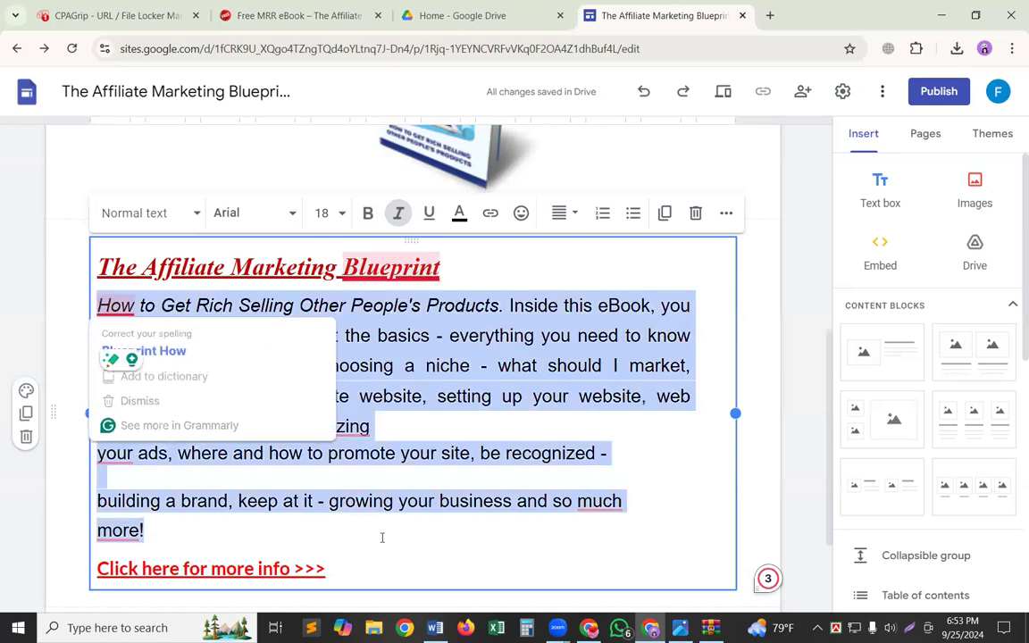
left_click(459, 215)
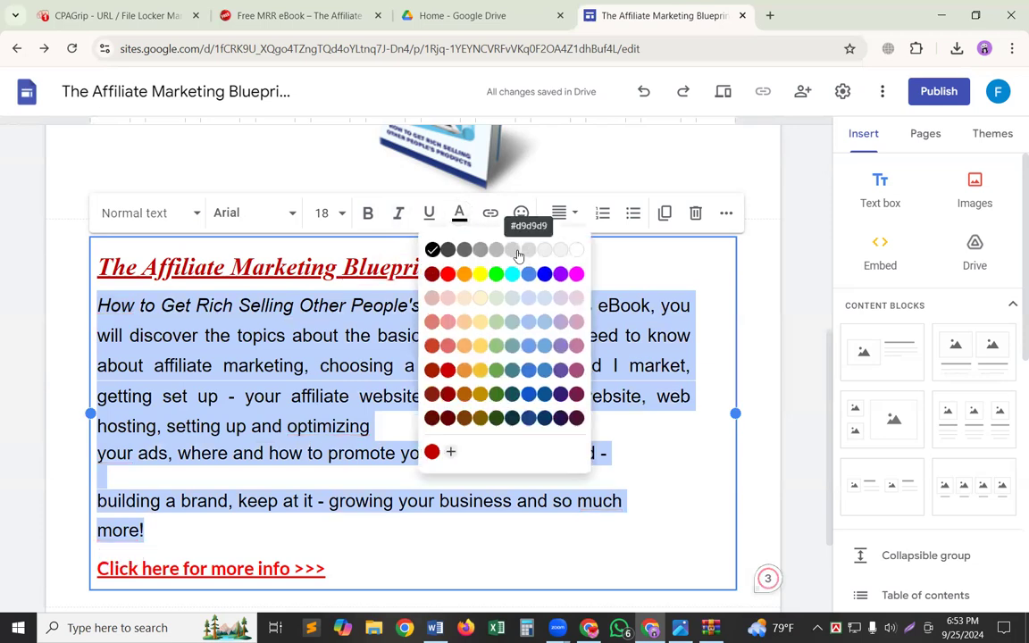
left_click(545, 275)
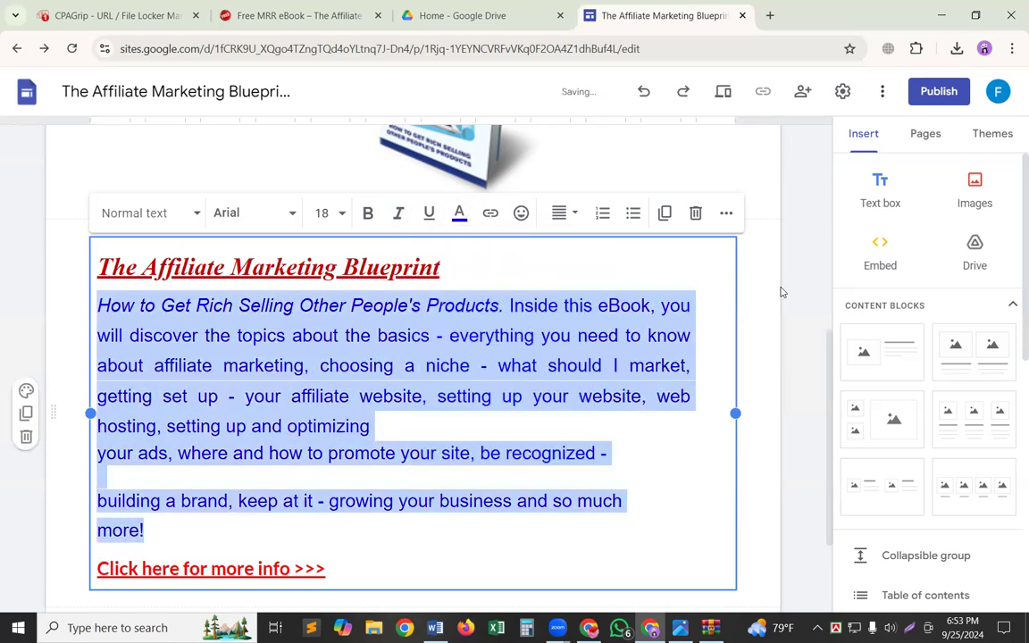
left_click(732, 333)
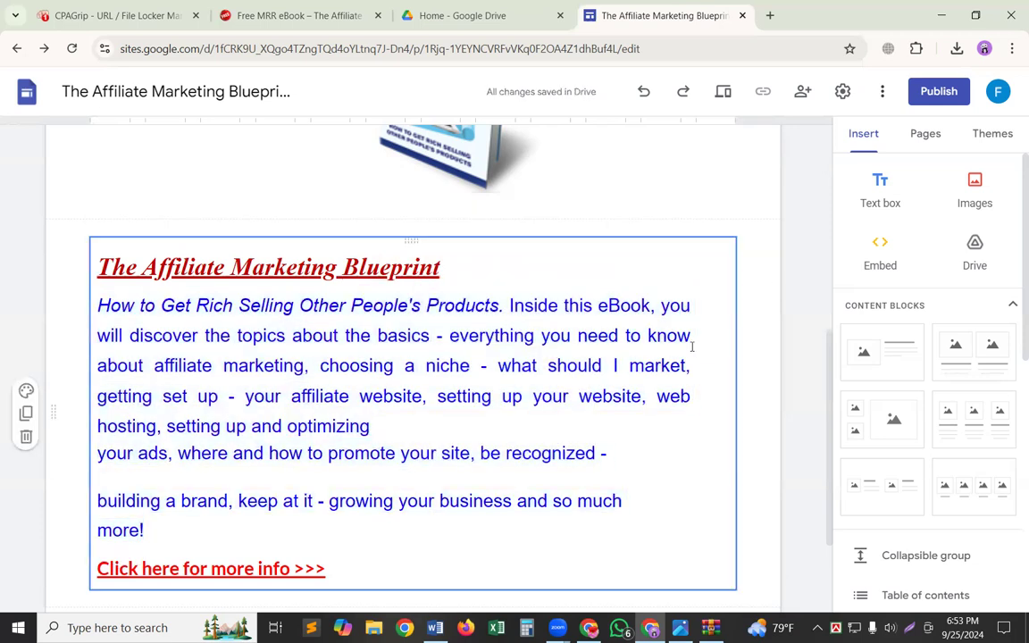
scroll(407, 469, "up", 2)
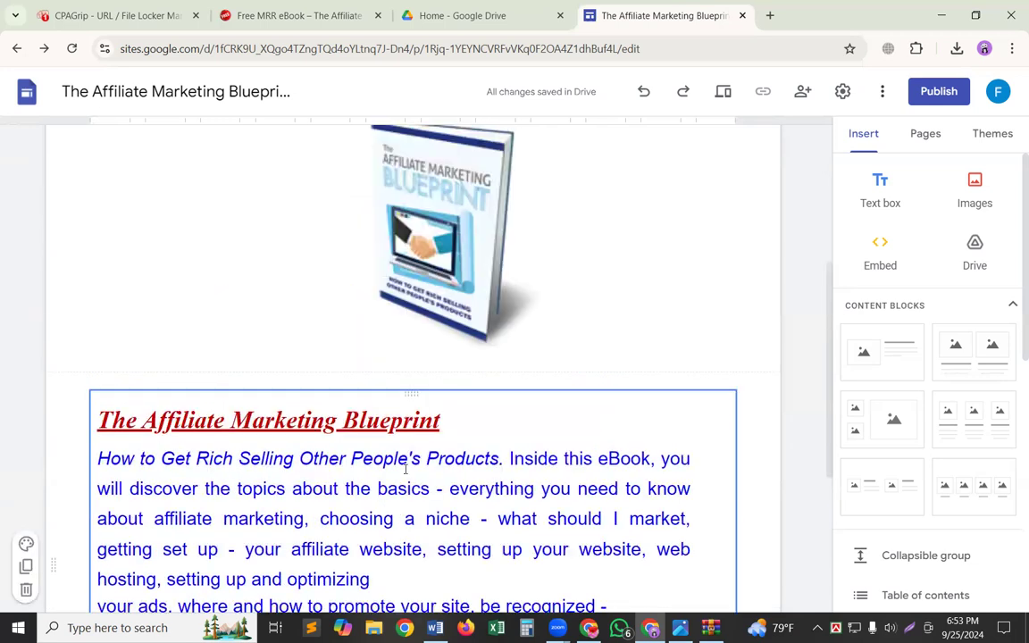
scroll(406, 469, "up", 3)
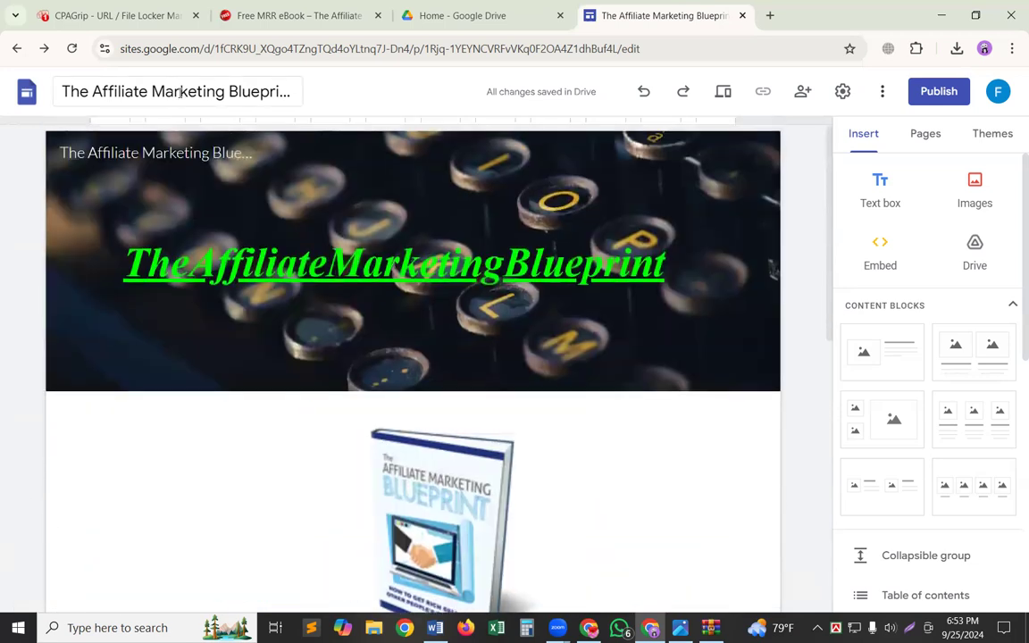
triple_click(180, 92)
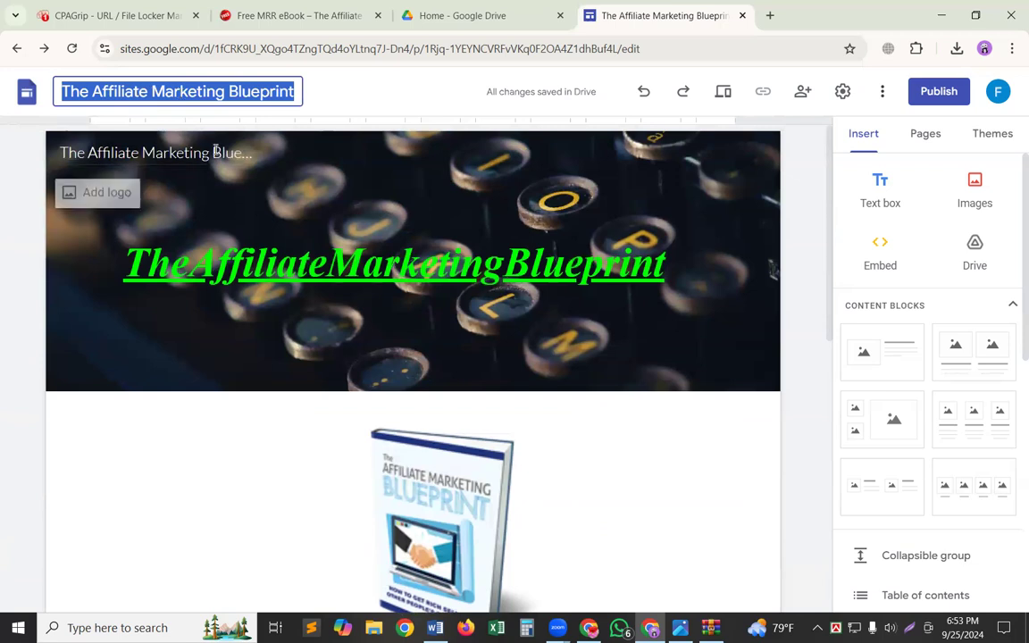
left_click(609, 264)
Start publishing the site to the web and set its web address to the-affiliate-marketing-bluep2.
left_click(938, 91)
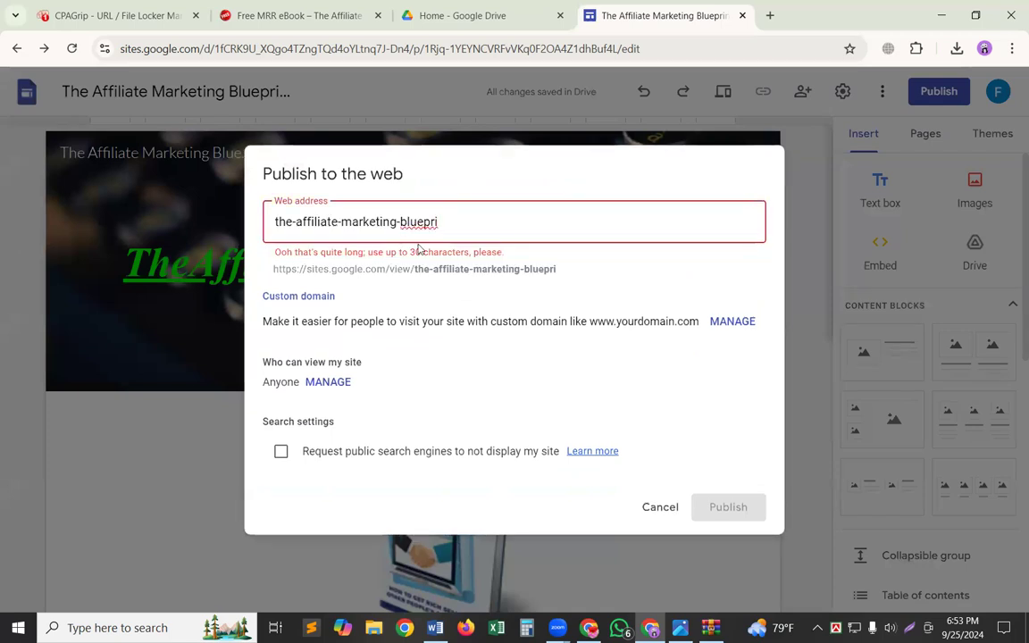
key("BackSpace")
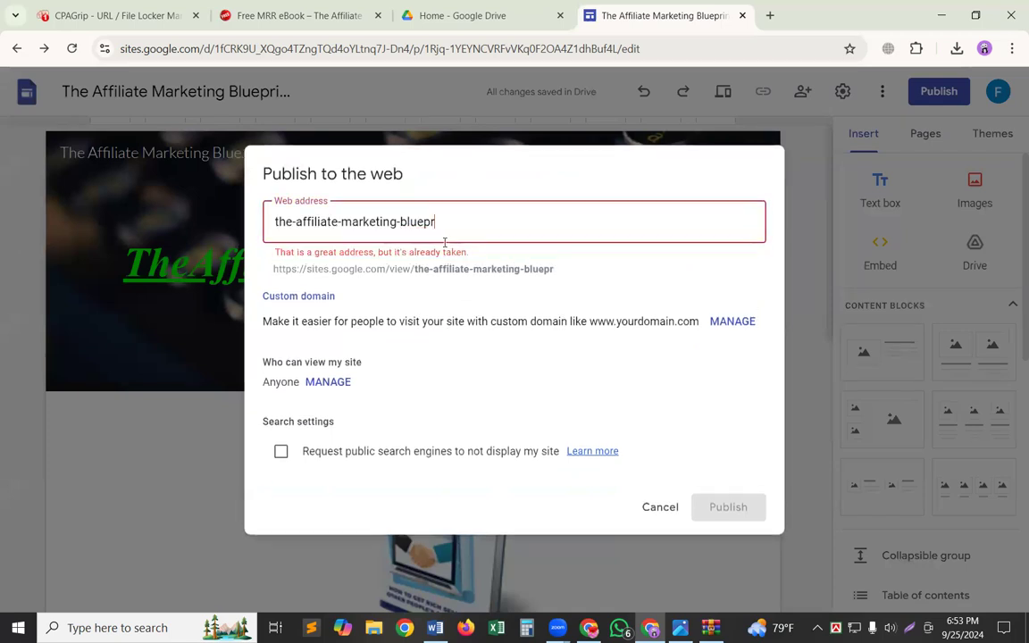
type("i")
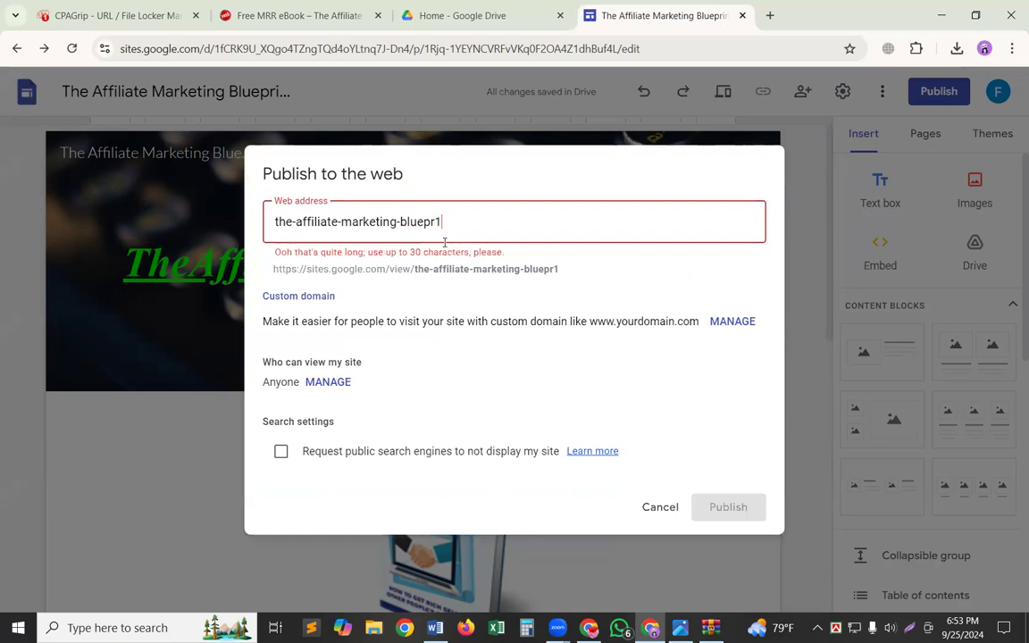
key("BackSpace")
key("BackSpace")
type("2")
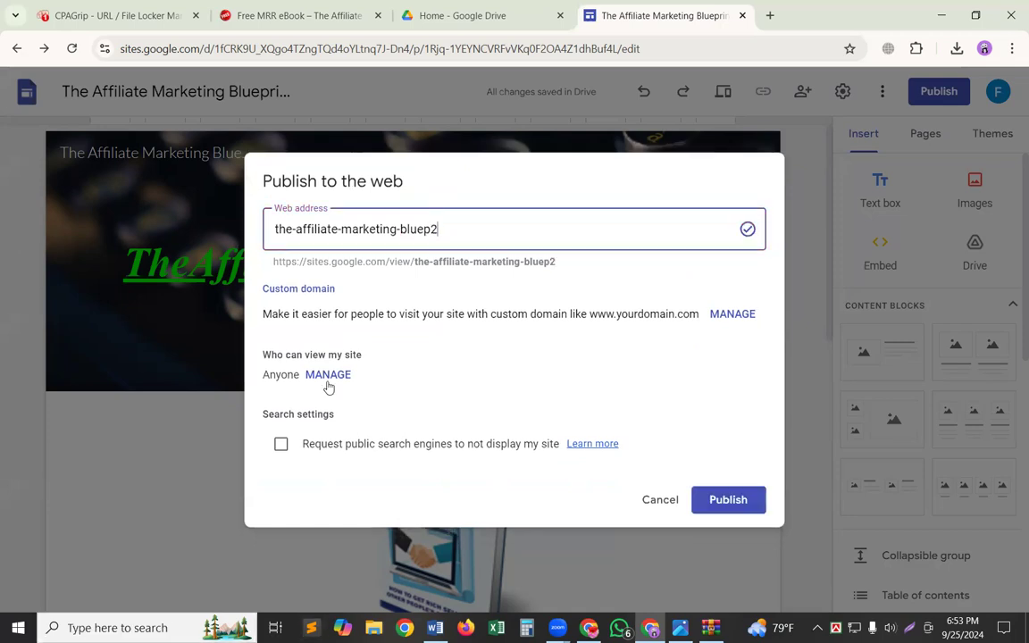
Change the draft's general access in the site's sharing settings and publish the site at the-affiliate-marketing-bluep2.
key("Return")
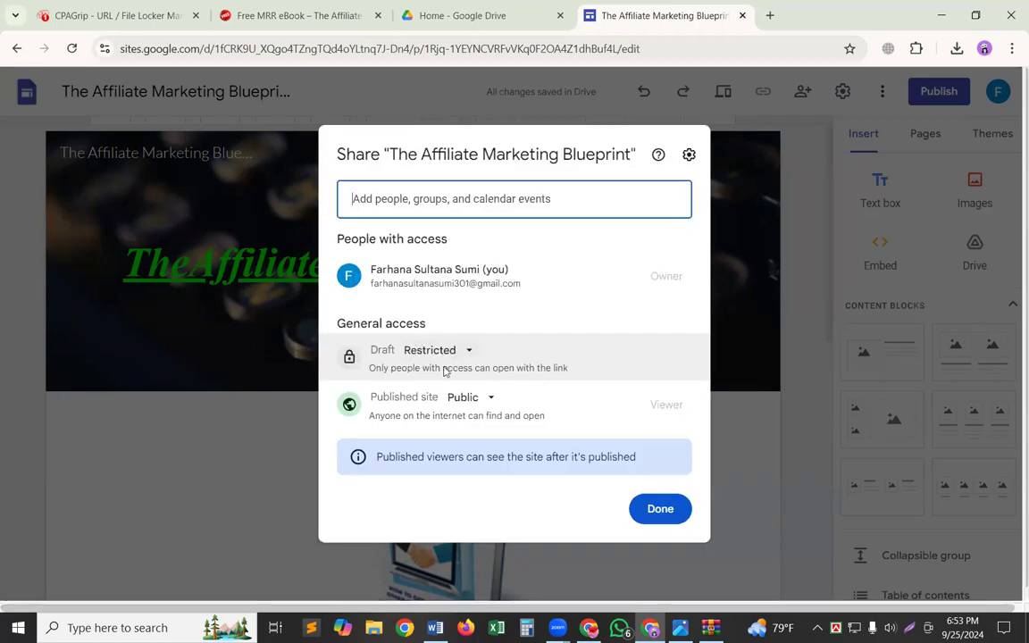
left_click(444, 369)
left_click(446, 422)
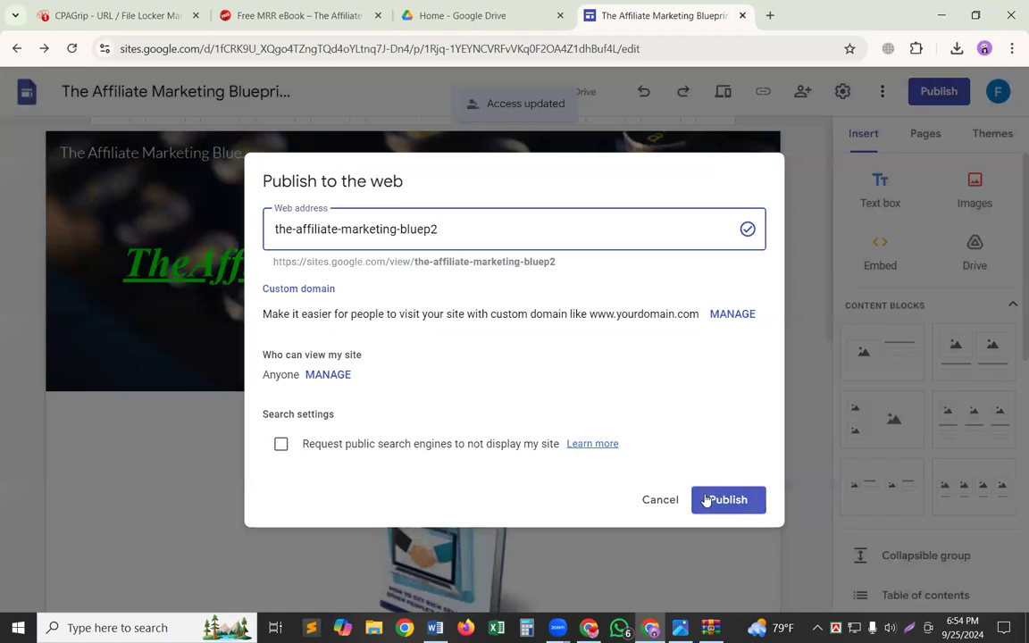
key("Return")
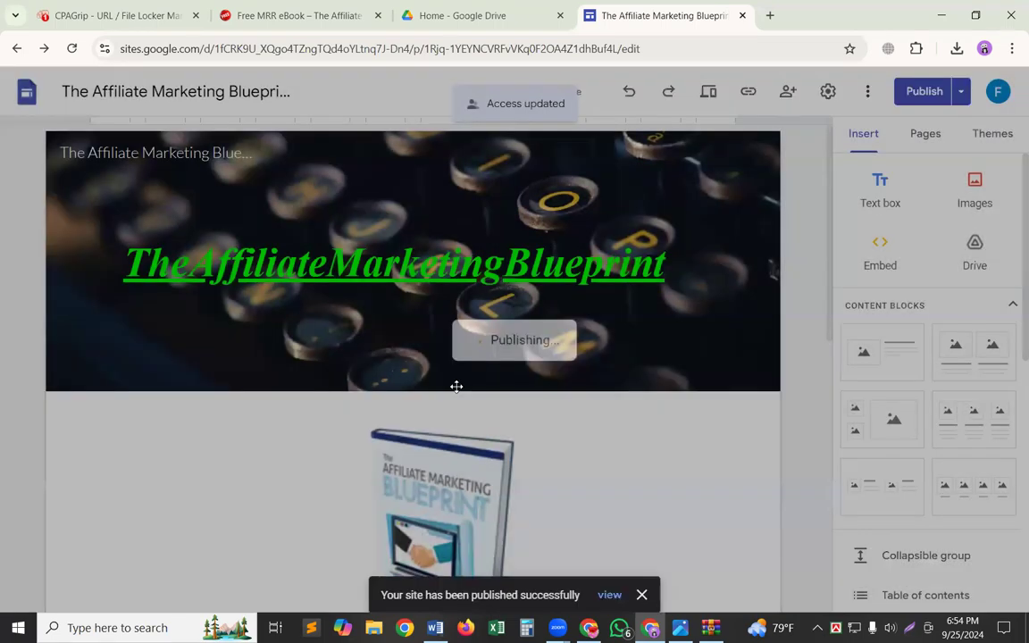
Open the published site and check its banner, book cover, description and call-to-action link.
scroll(536, 464, "down", 2)
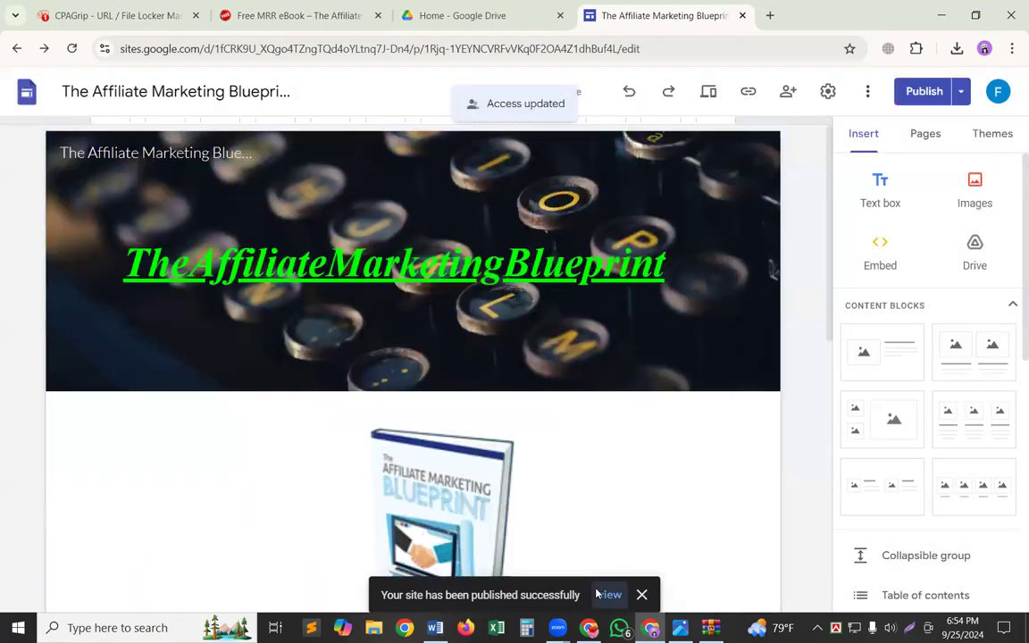
left_click(599, 595)
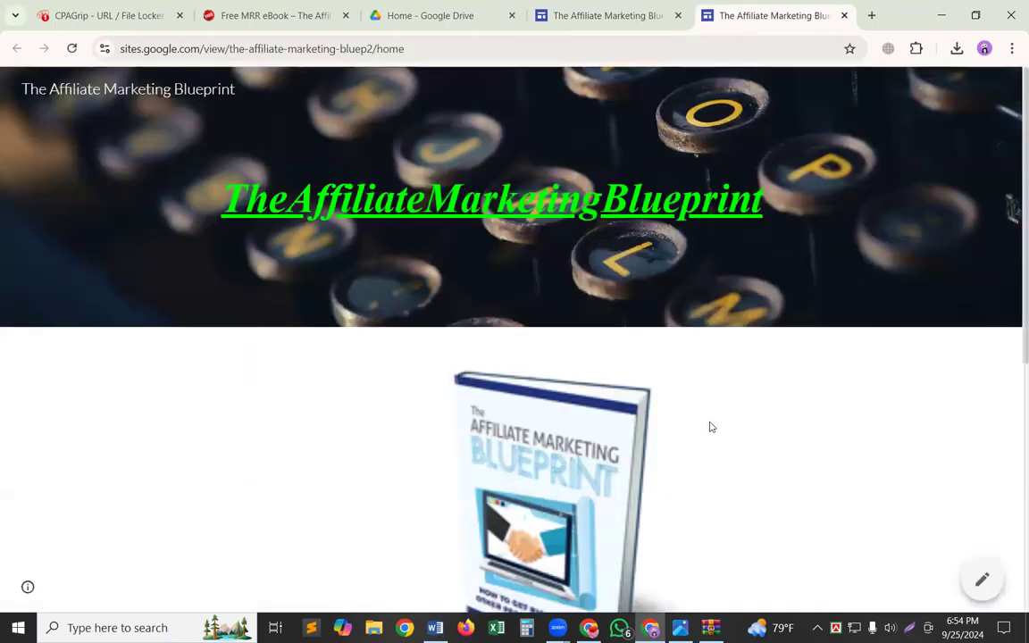
scroll(504, 444, "down", 1)
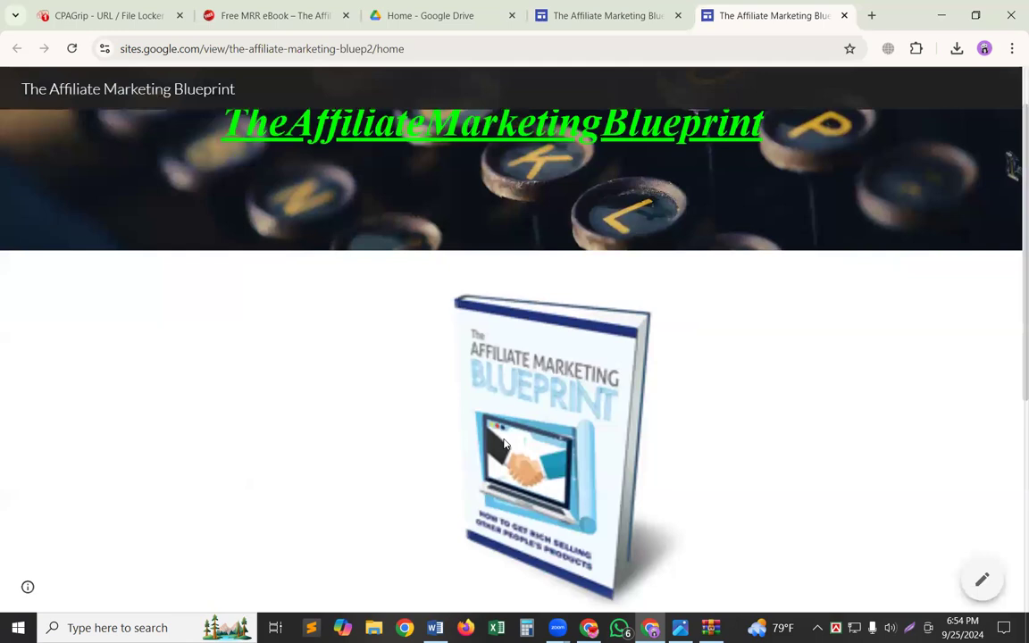
scroll(504, 444, "down", 1)
scroll(505, 443, "down", 3)
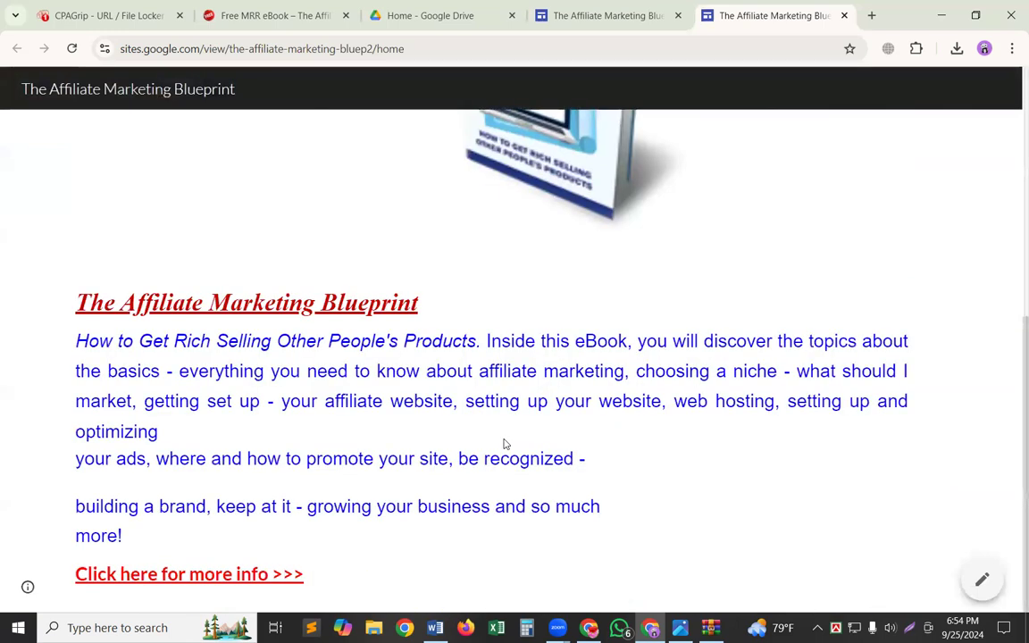
scroll(505, 444, "up", 3)
scroll(504, 444, "up", 1)
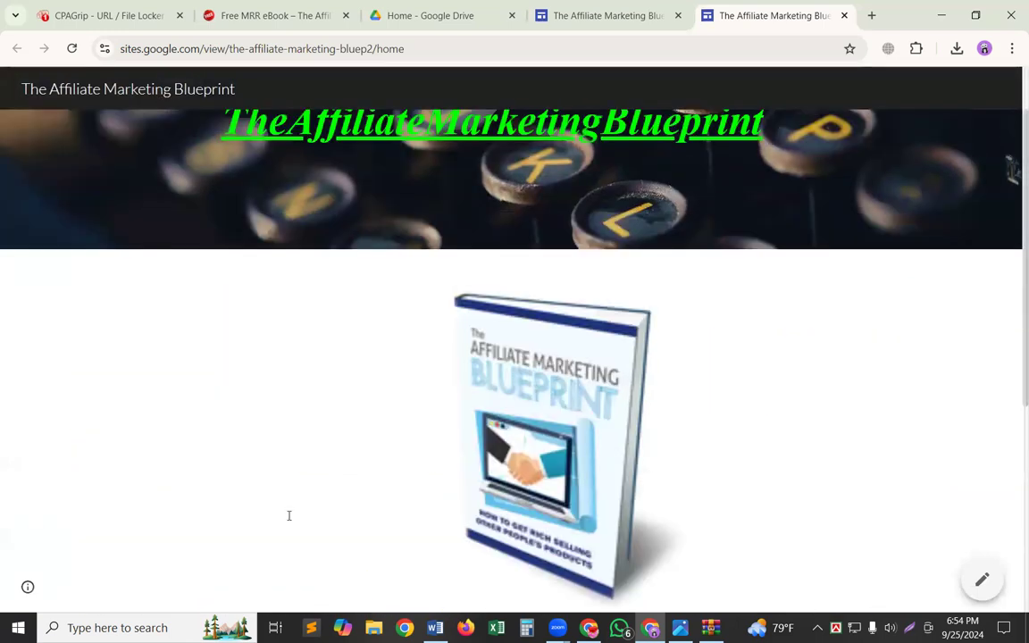
scroll(268, 518, "down", 3)
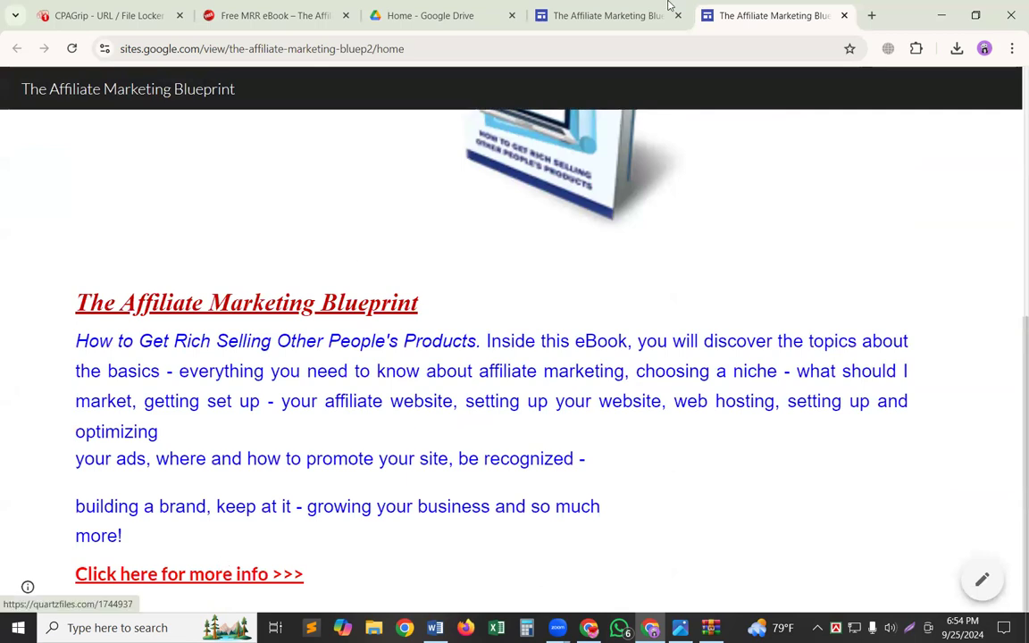
Follow the "Click here for more info >>>" link on the published site and examine the locked download page.
left_click(205, 574)
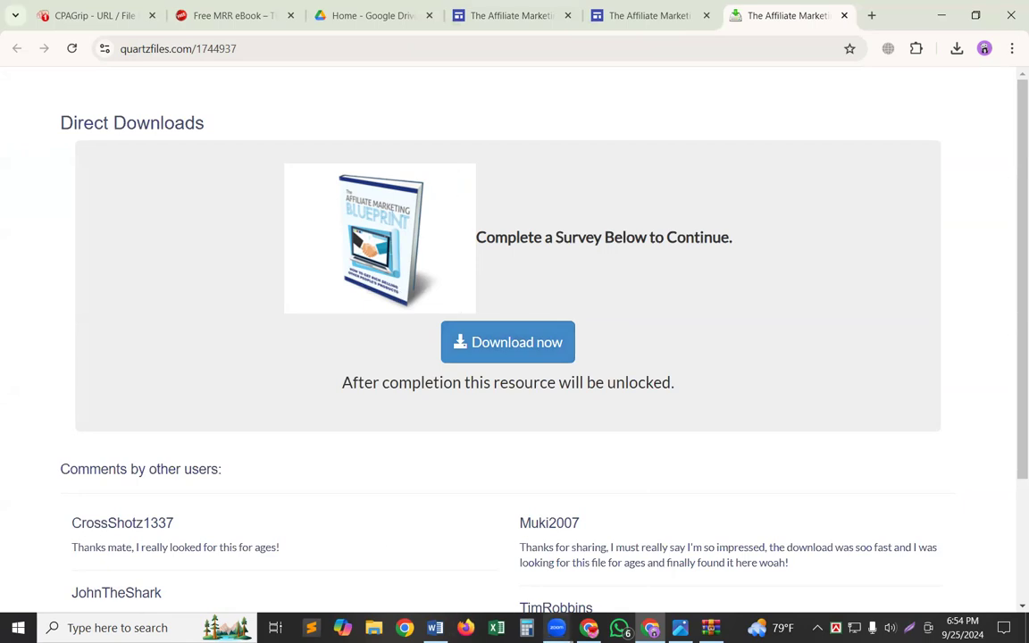
mouse_move(557, 627)
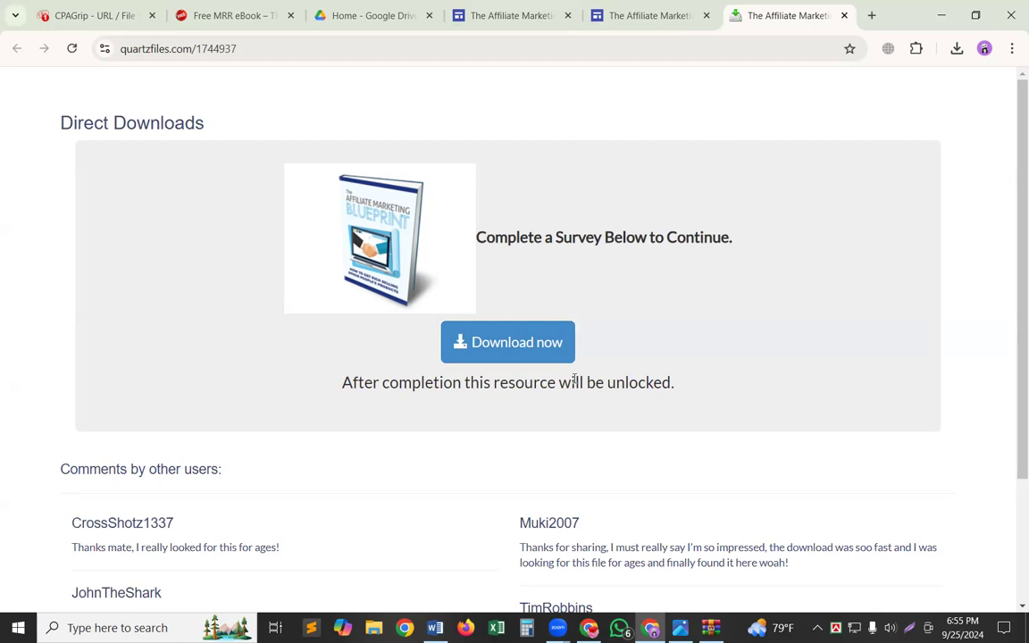
scroll(195, 384, "down", 1)
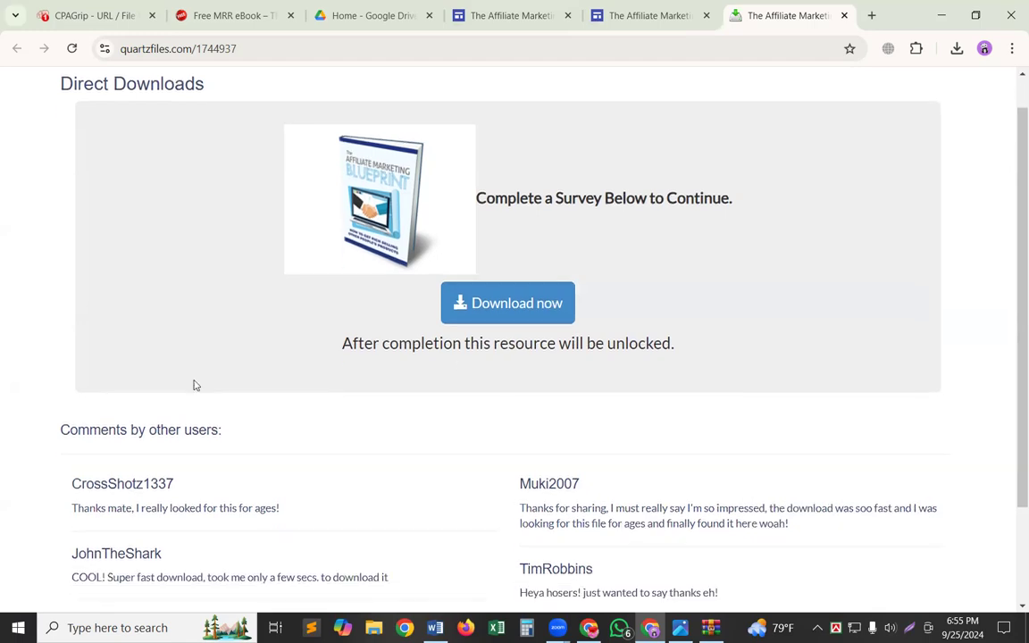
scroll(200, 377, "up", 1)
scroll(200, 377, "down", 1)
scroll(200, 377, "up", 1)
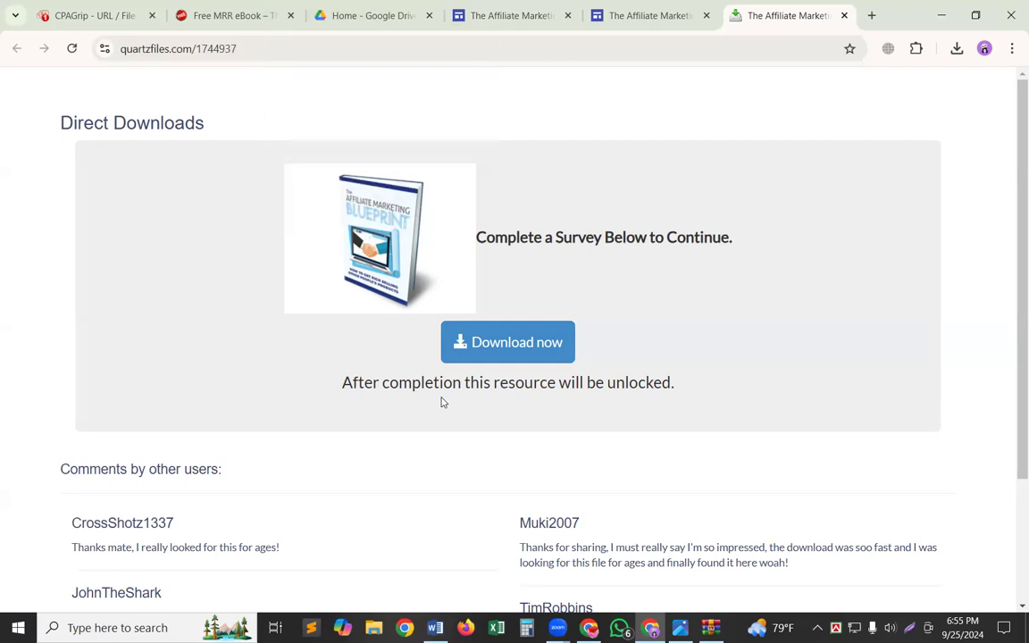
scroll(442, 494, "down", 1)
scroll(442, 494, "up", 1)
Move the locked download page's tab ahead of the site editor and published site tabs.
left_click(549, 5)
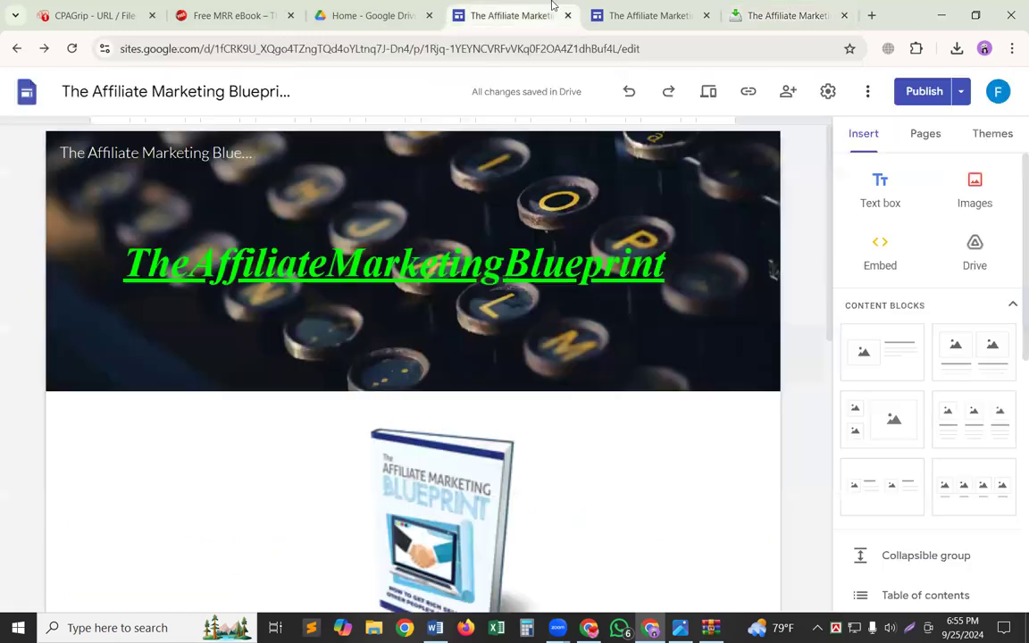
left_click(741, 4)
left_click_drag(585, 4, 509, 7)
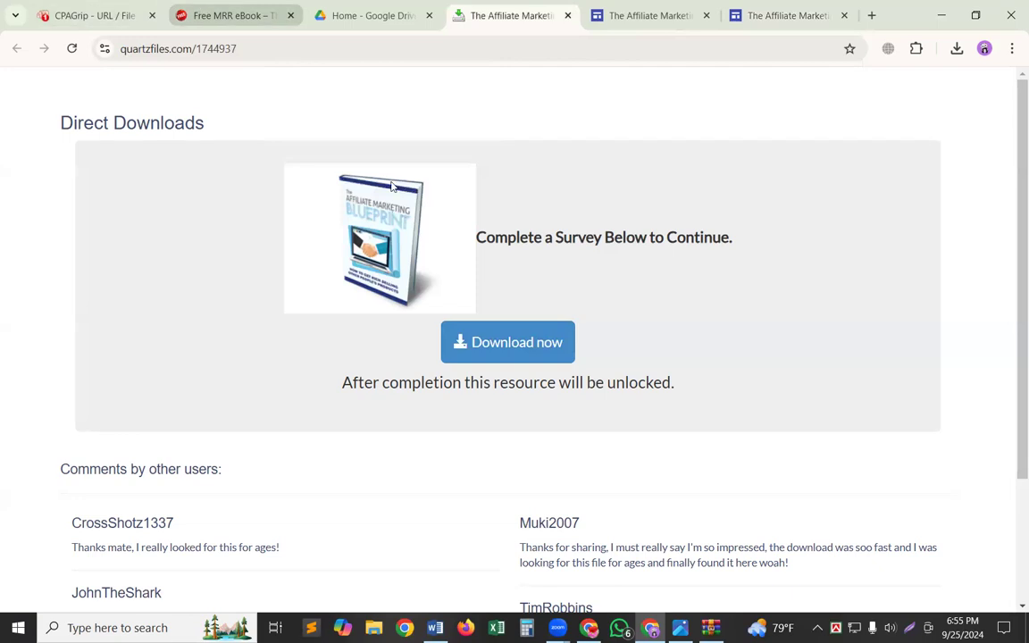
Close the link generator on the CPAGrip URL / File Lockers page and revisit the ebook source and locked download pages.
left_click(62, 5)
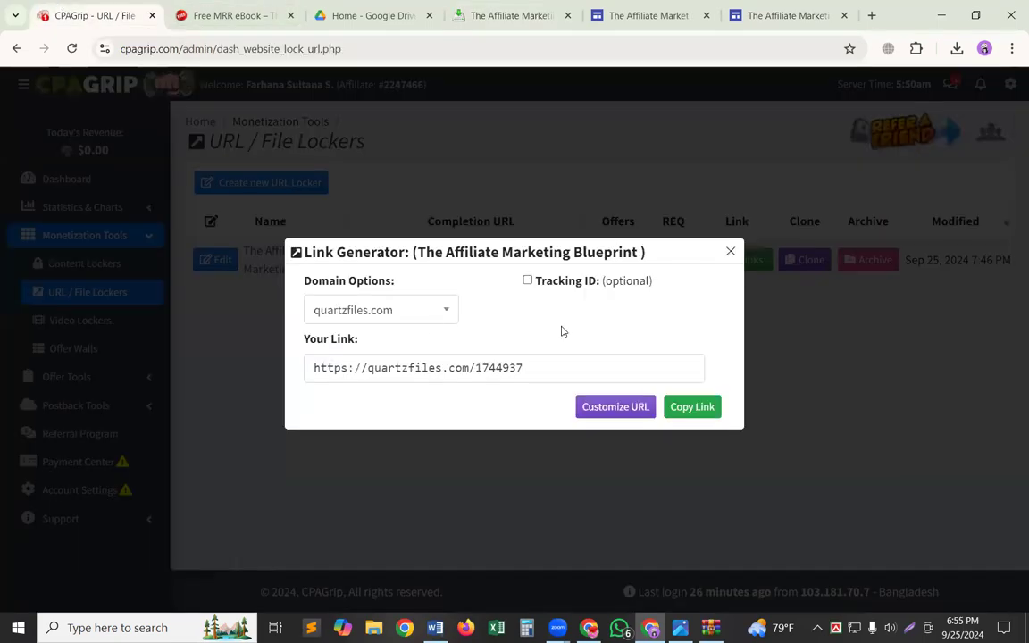
left_click(731, 253)
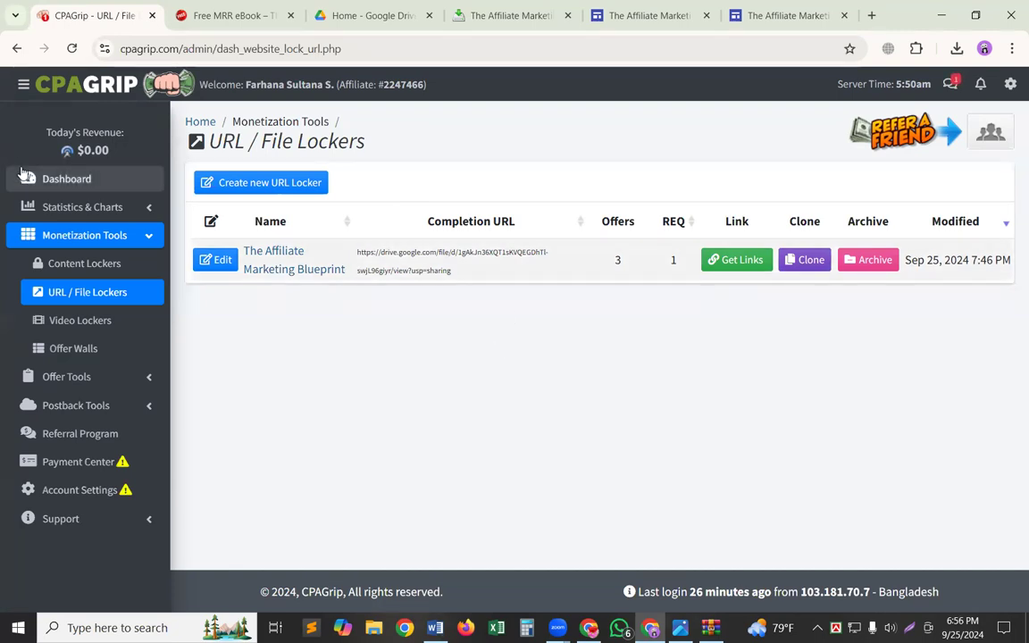
left_click(230, 5)
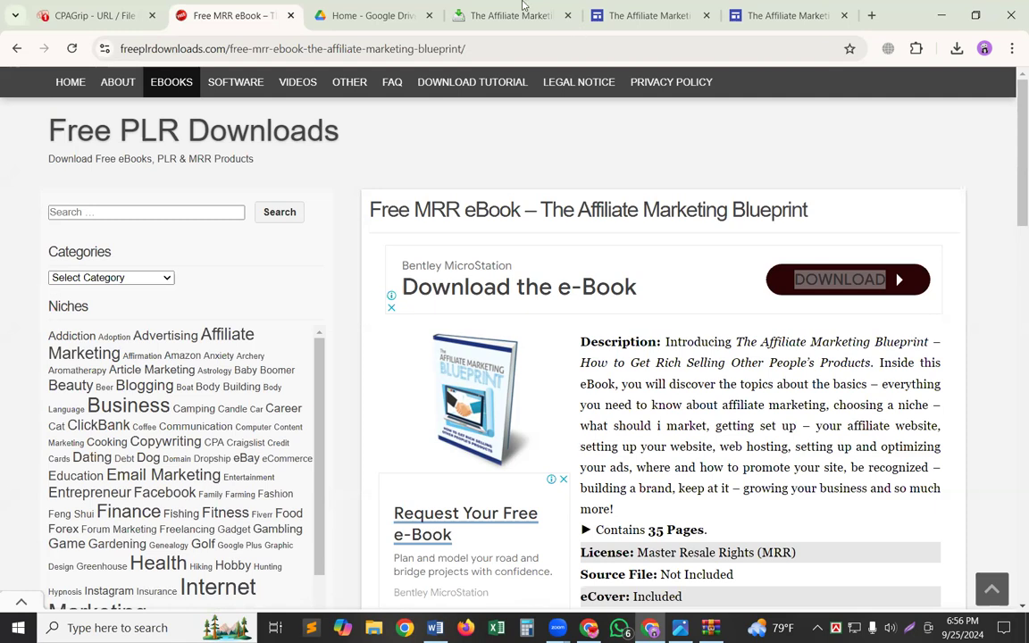
left_click(107, 7)
left_click(268, 8)
left_click(526, 7)
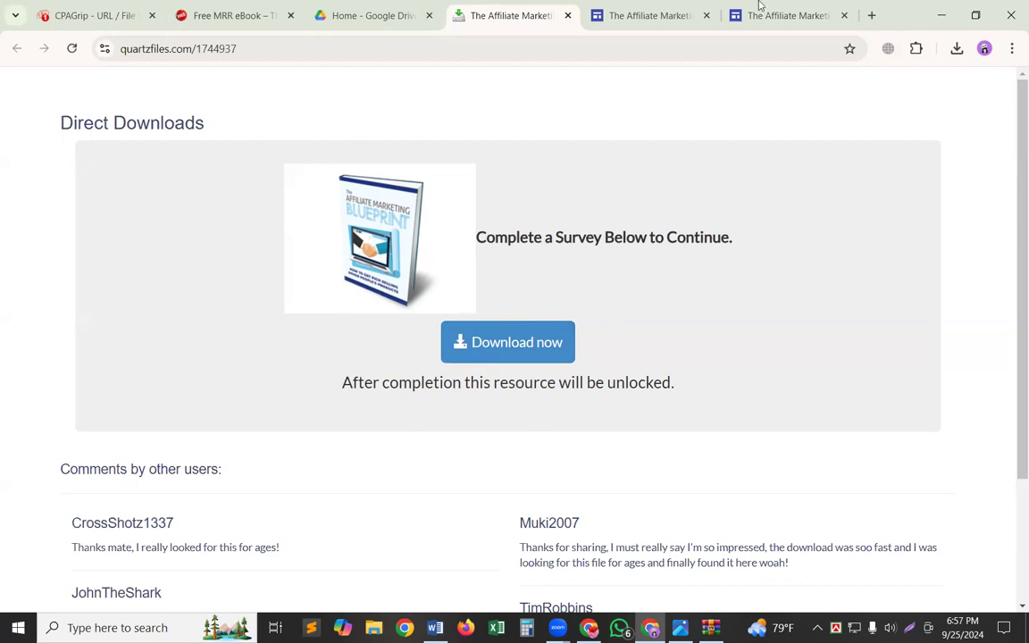
Close the site editor, published site, ebook source, CPAGrip and locked download pages, keeping only Google Drive open.
left_click(844, 15)
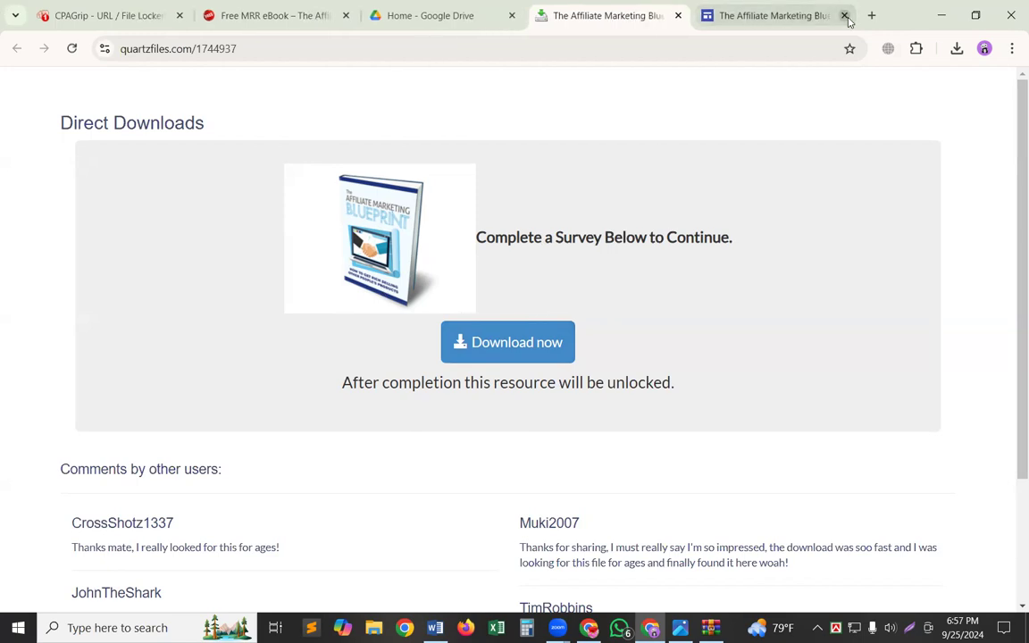
left_click(844, 15)
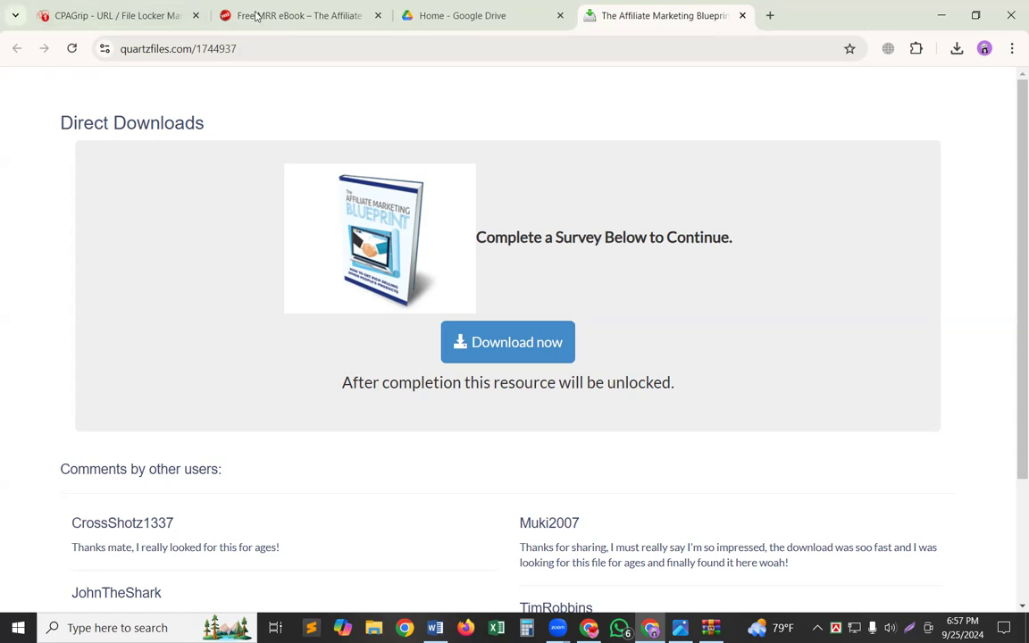
left_click(259, 17)
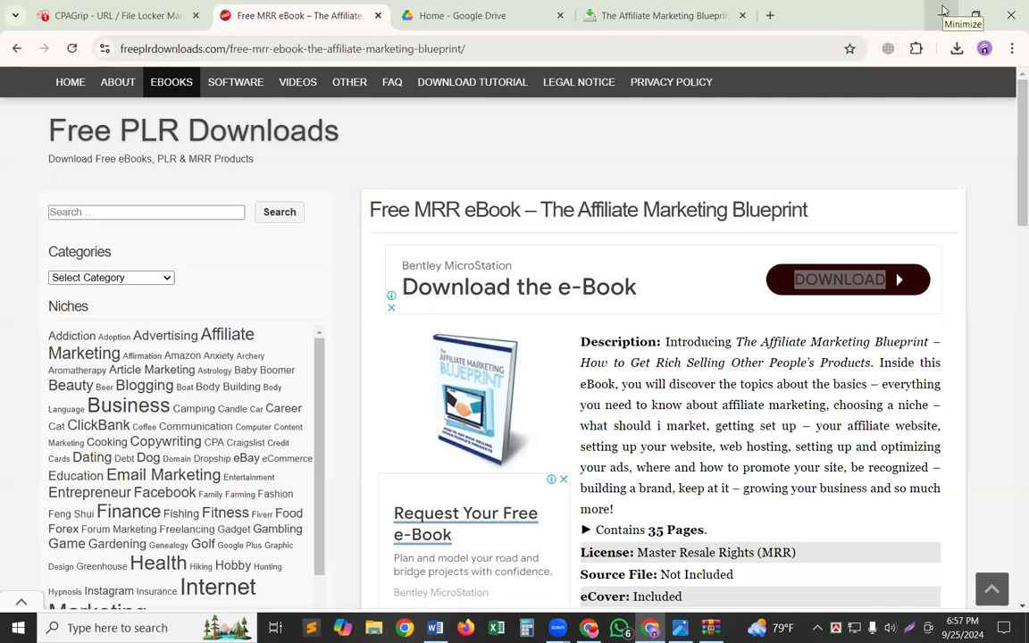
left_click(378, 15)
left_click(195, 15)
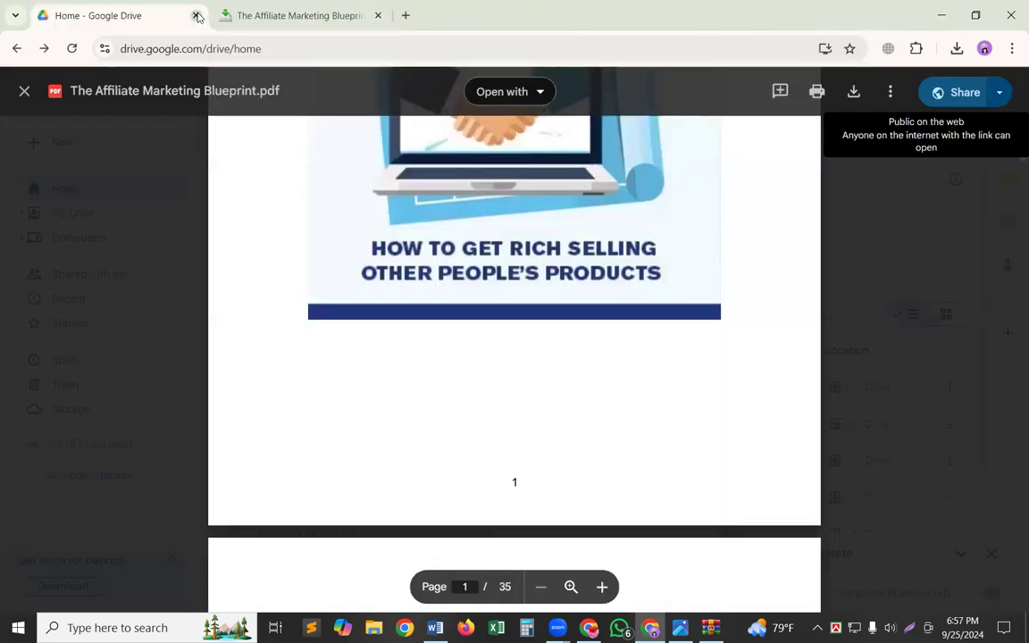
left_click(379, 16)
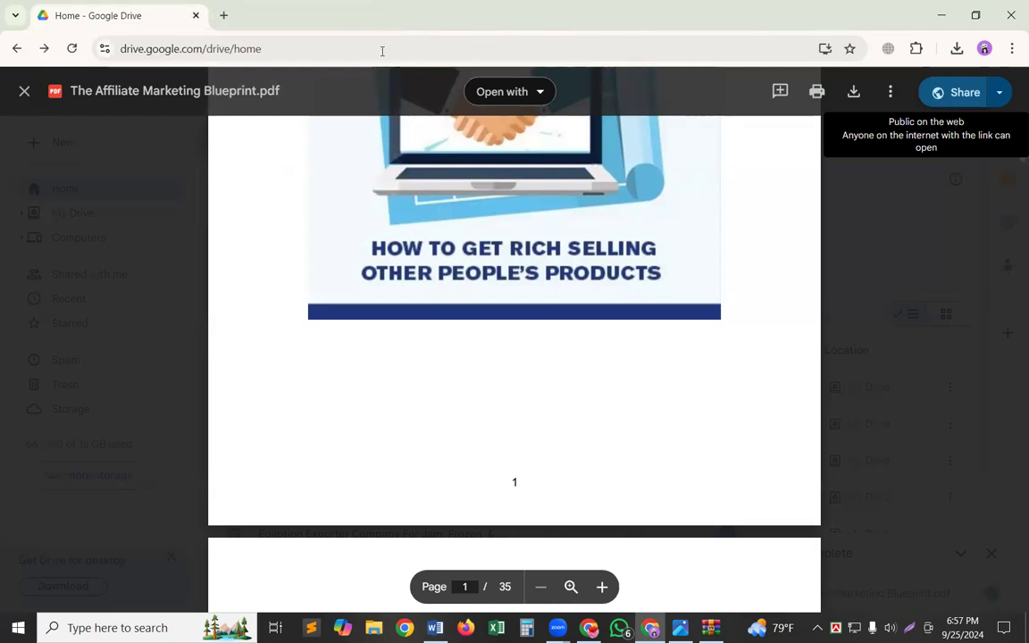
Open the Google Sites home page in a new browser tab and look through the recent sites.
left_click(223, 18)
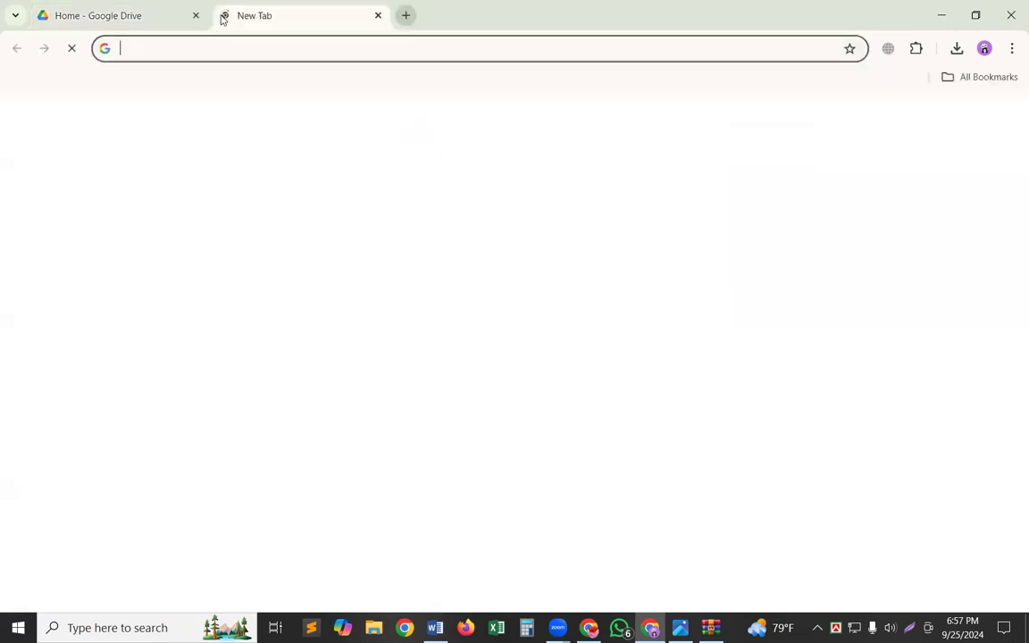
left_click(123, 17)
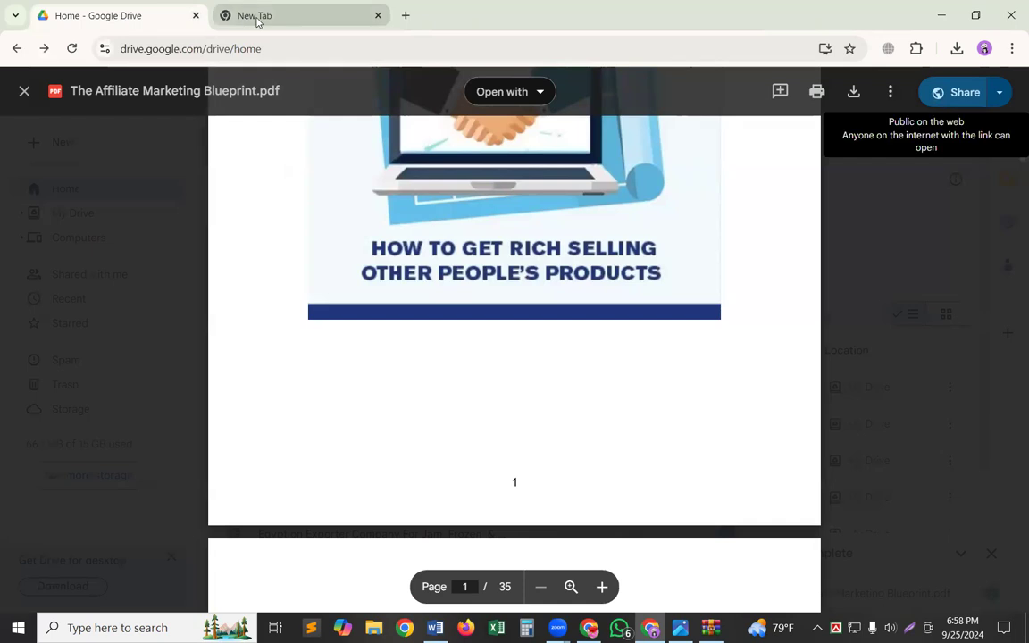
left_click(251, 24)
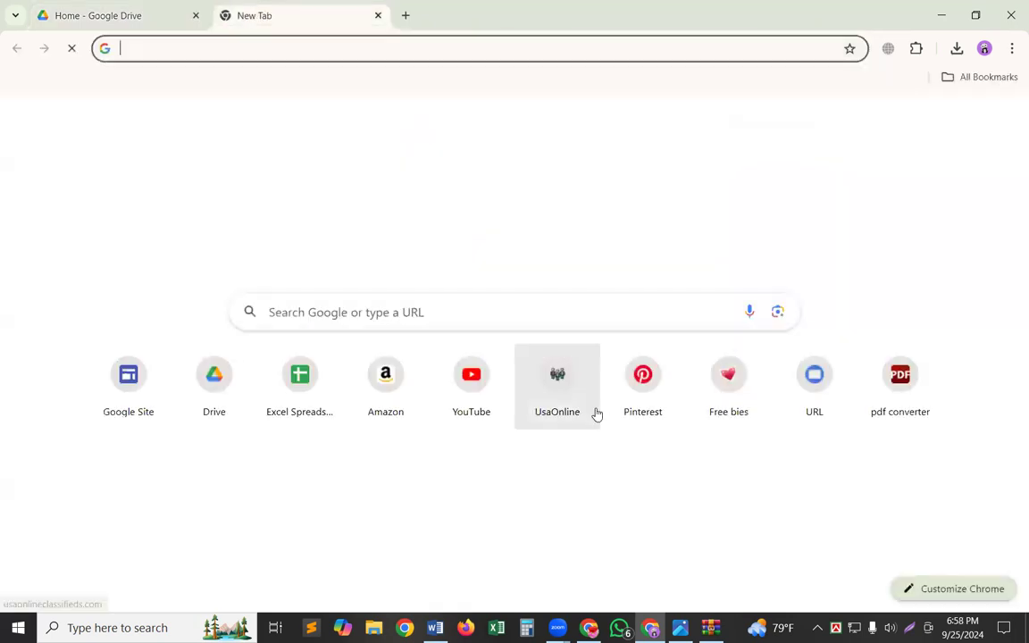
left_click(135, 374)
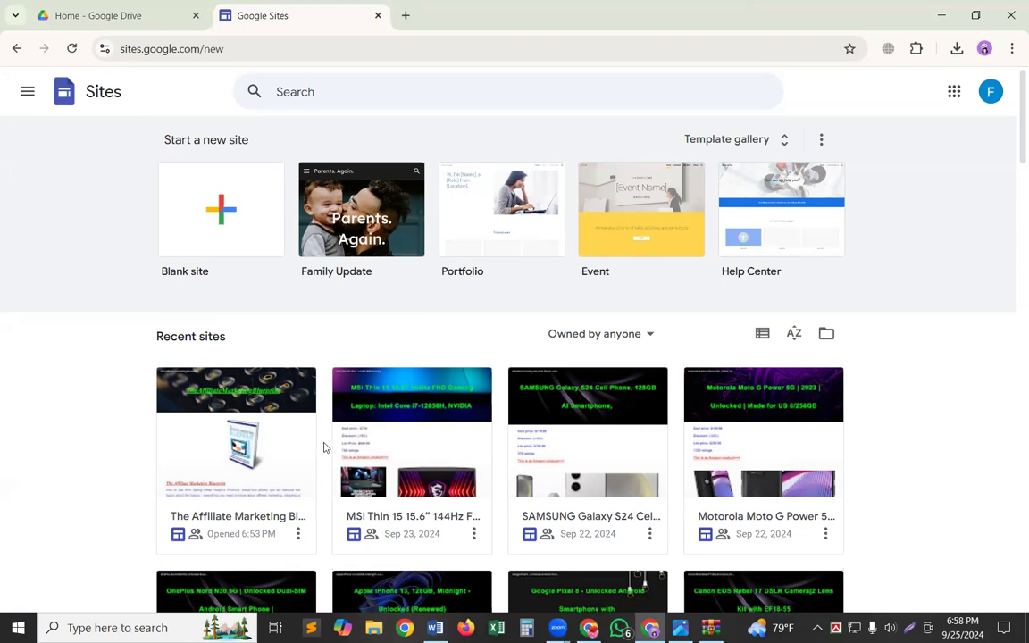
scroll(340, 429, "down", 1)
scroll(341, 428, "down", 1)
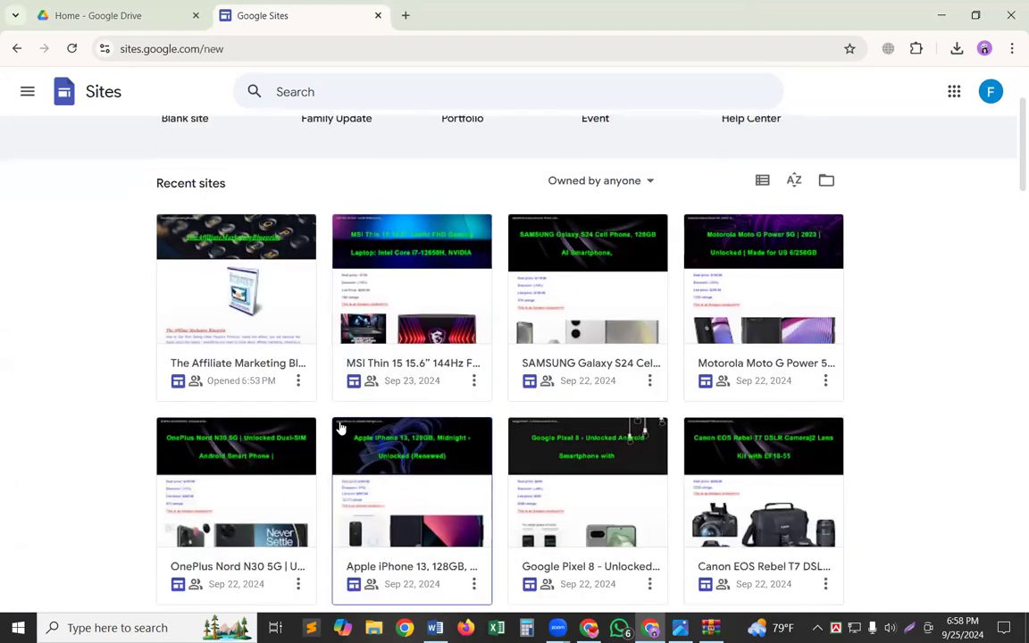